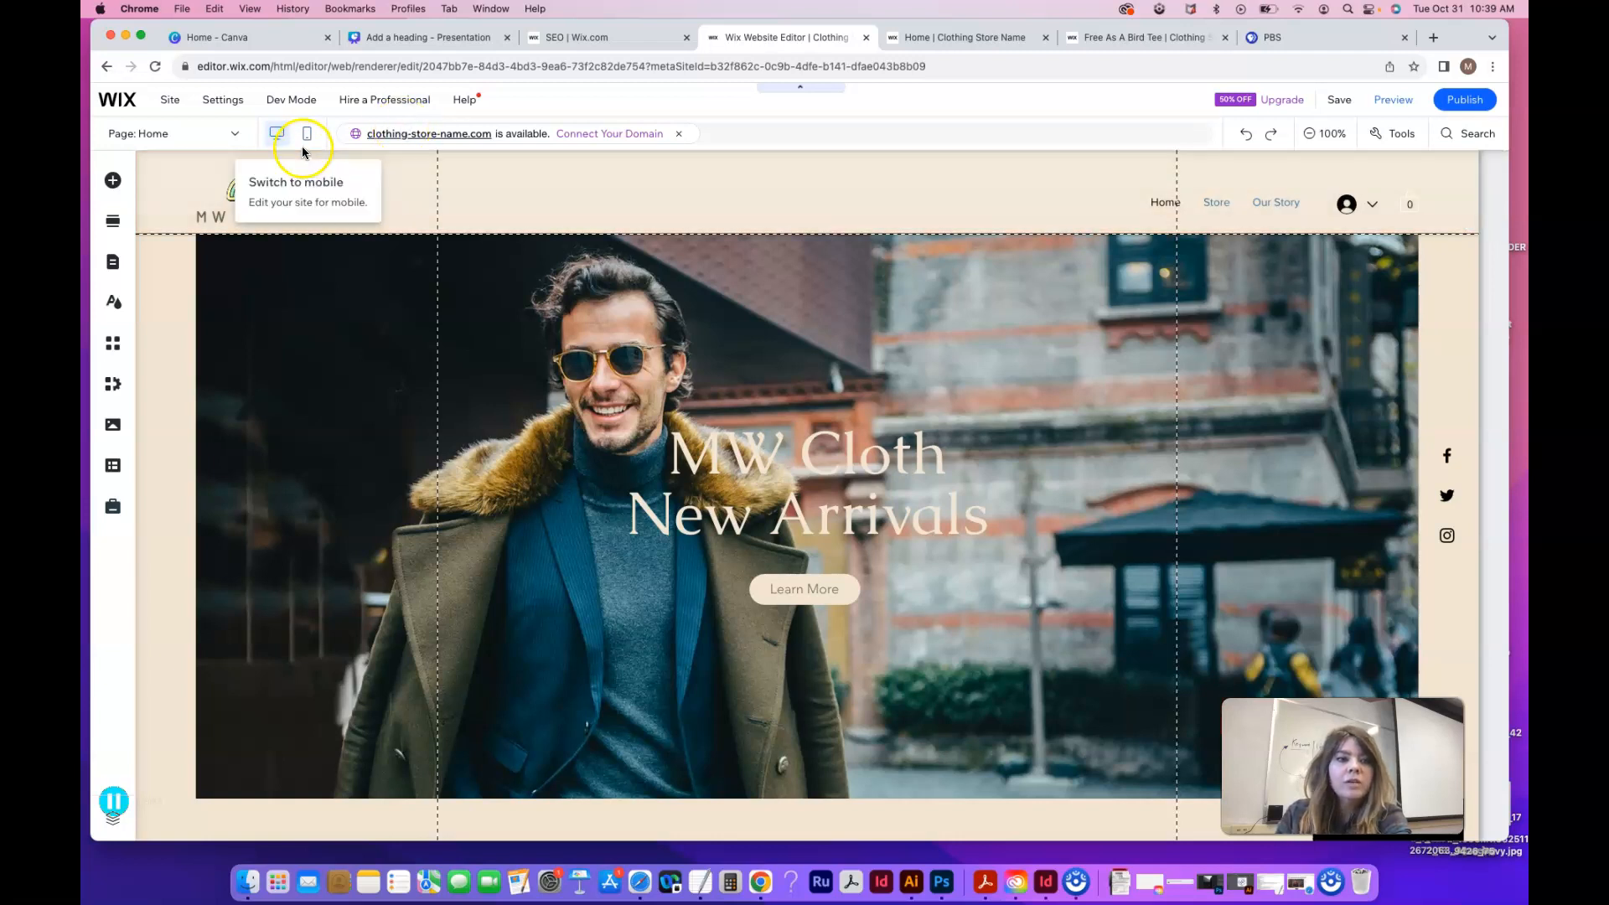
# Show the Site Pages and Menu panel listing Home, Store, Products, Our Story and Customer Testimonial
pyautogui.click(236, 134)
pyautogui.click(235, 134)
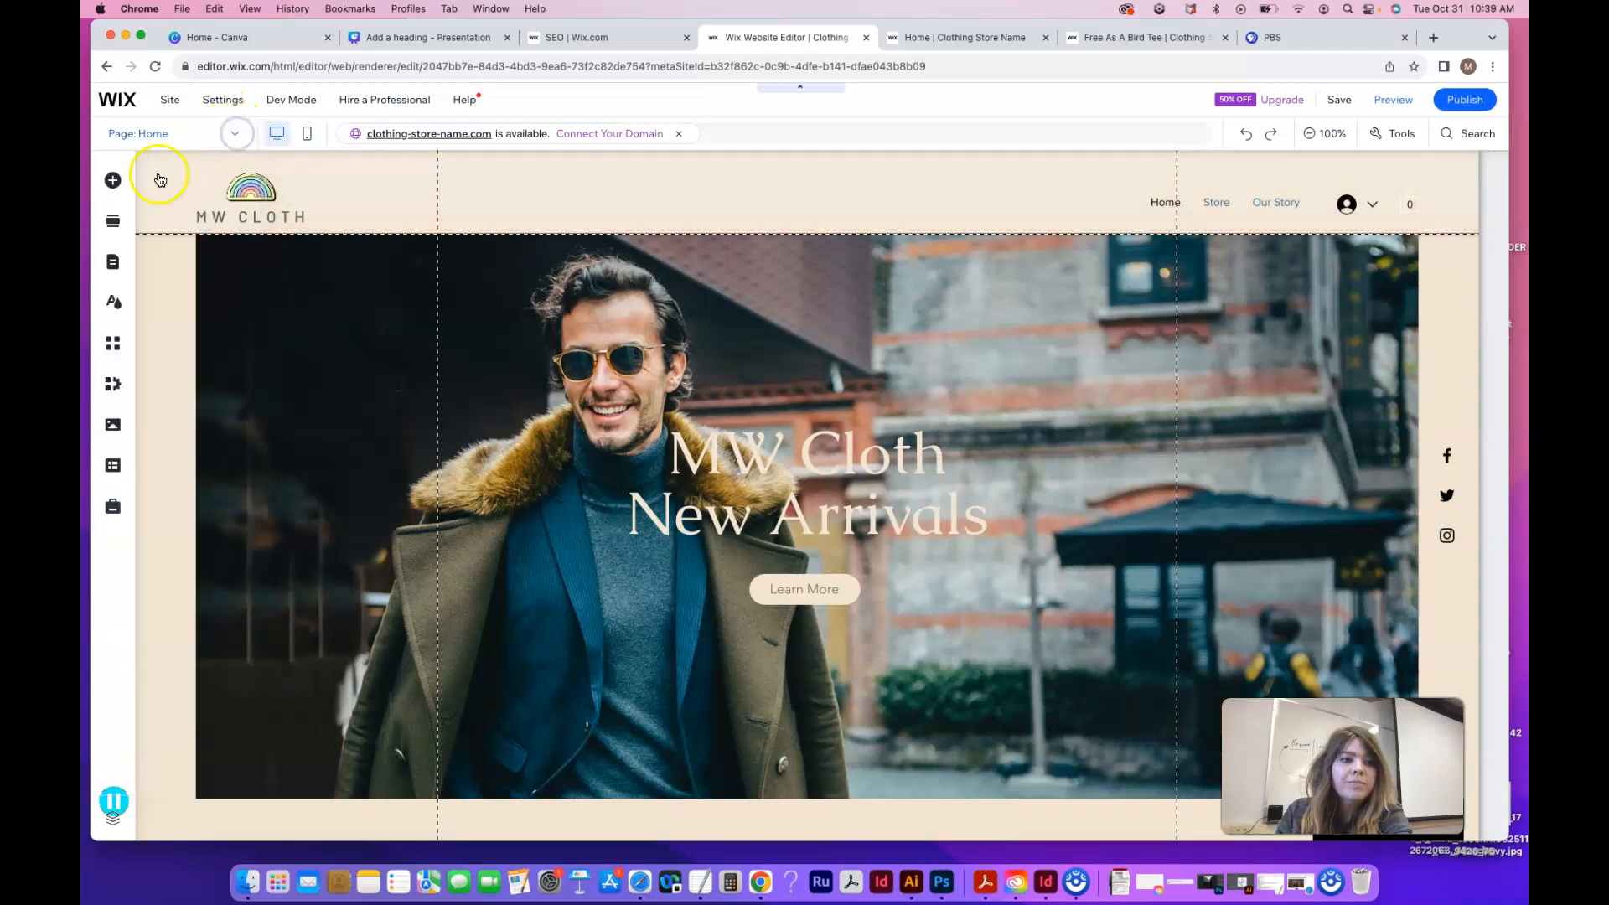
pyautogui.click(113, 277)
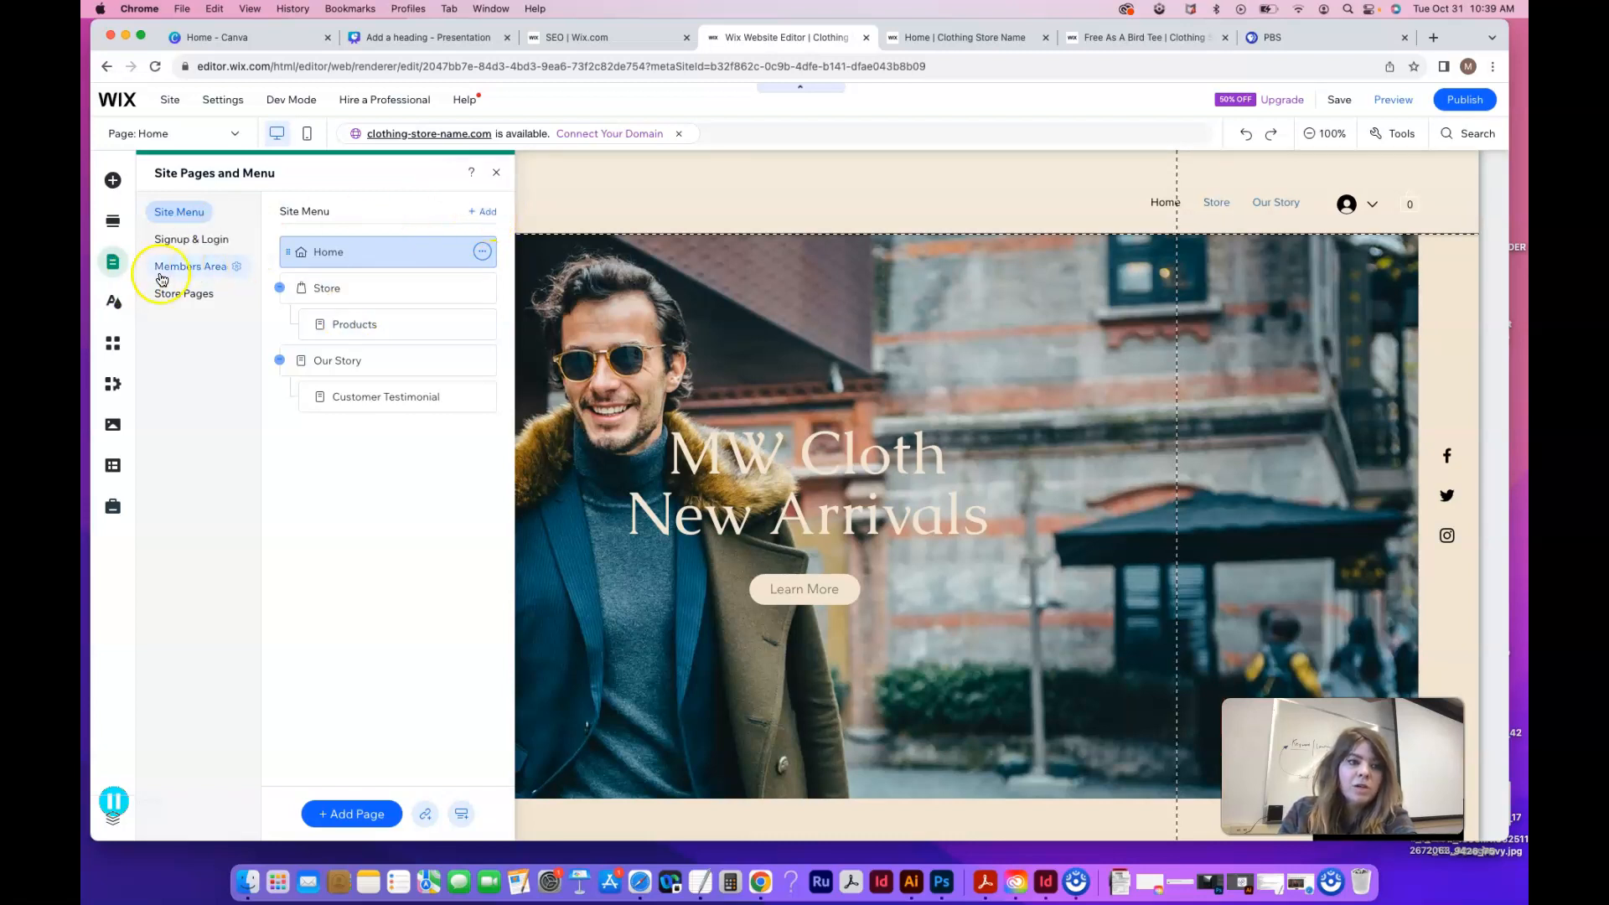
# Browse the Store section layouts, such as Product Gallery - Minimalist, in Add Section
pyautogui.click(120, 226)
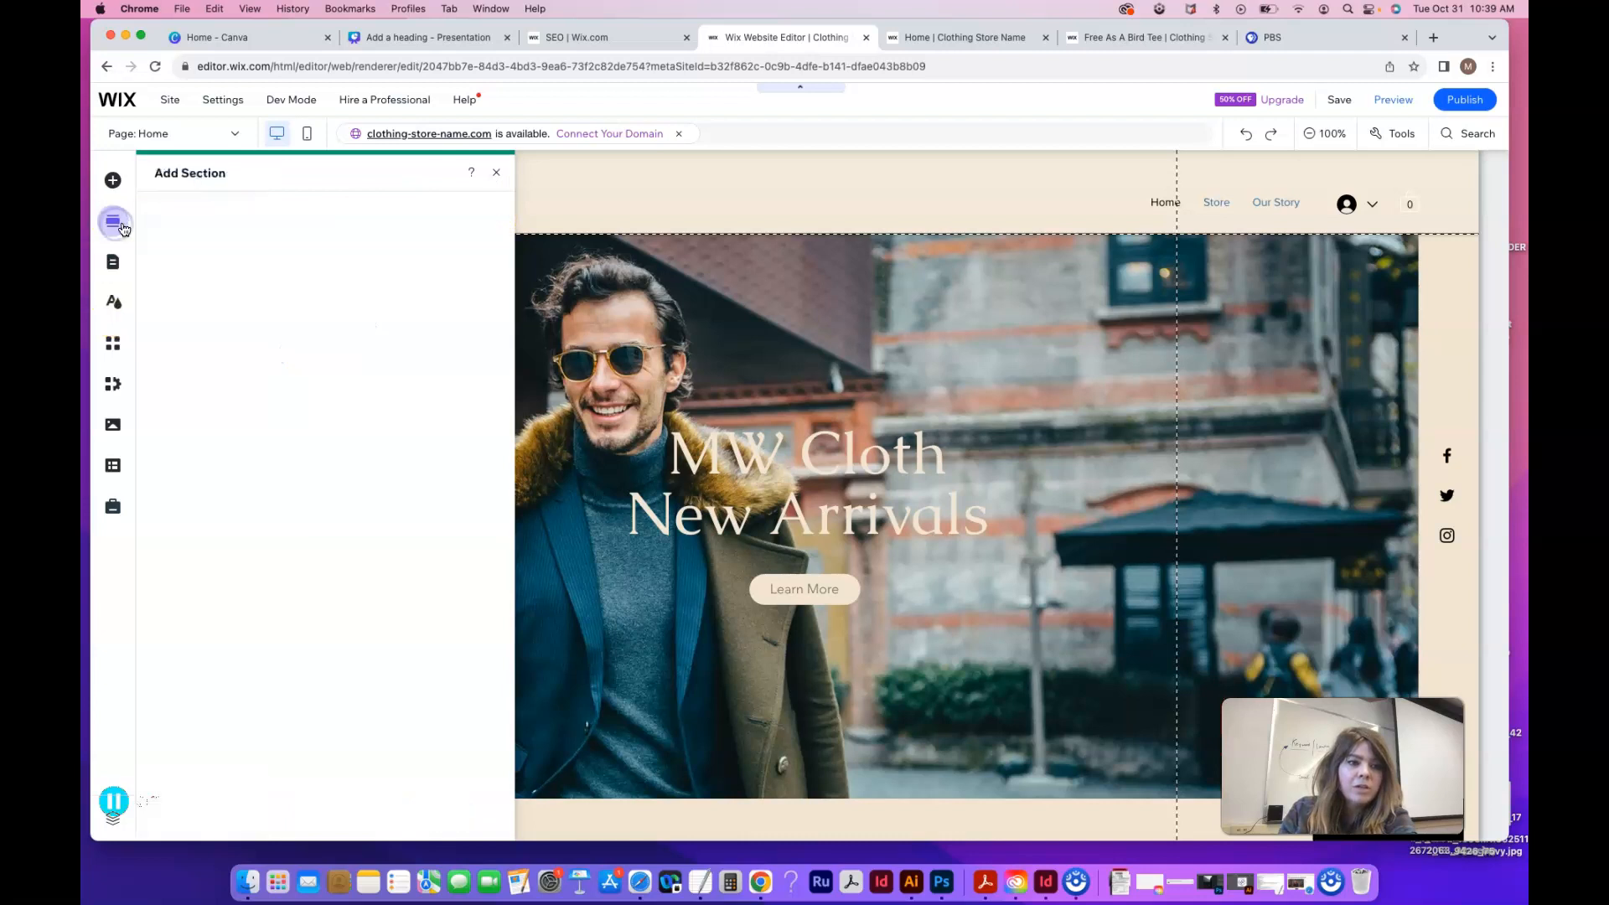
pyautogui.click(177, 585)
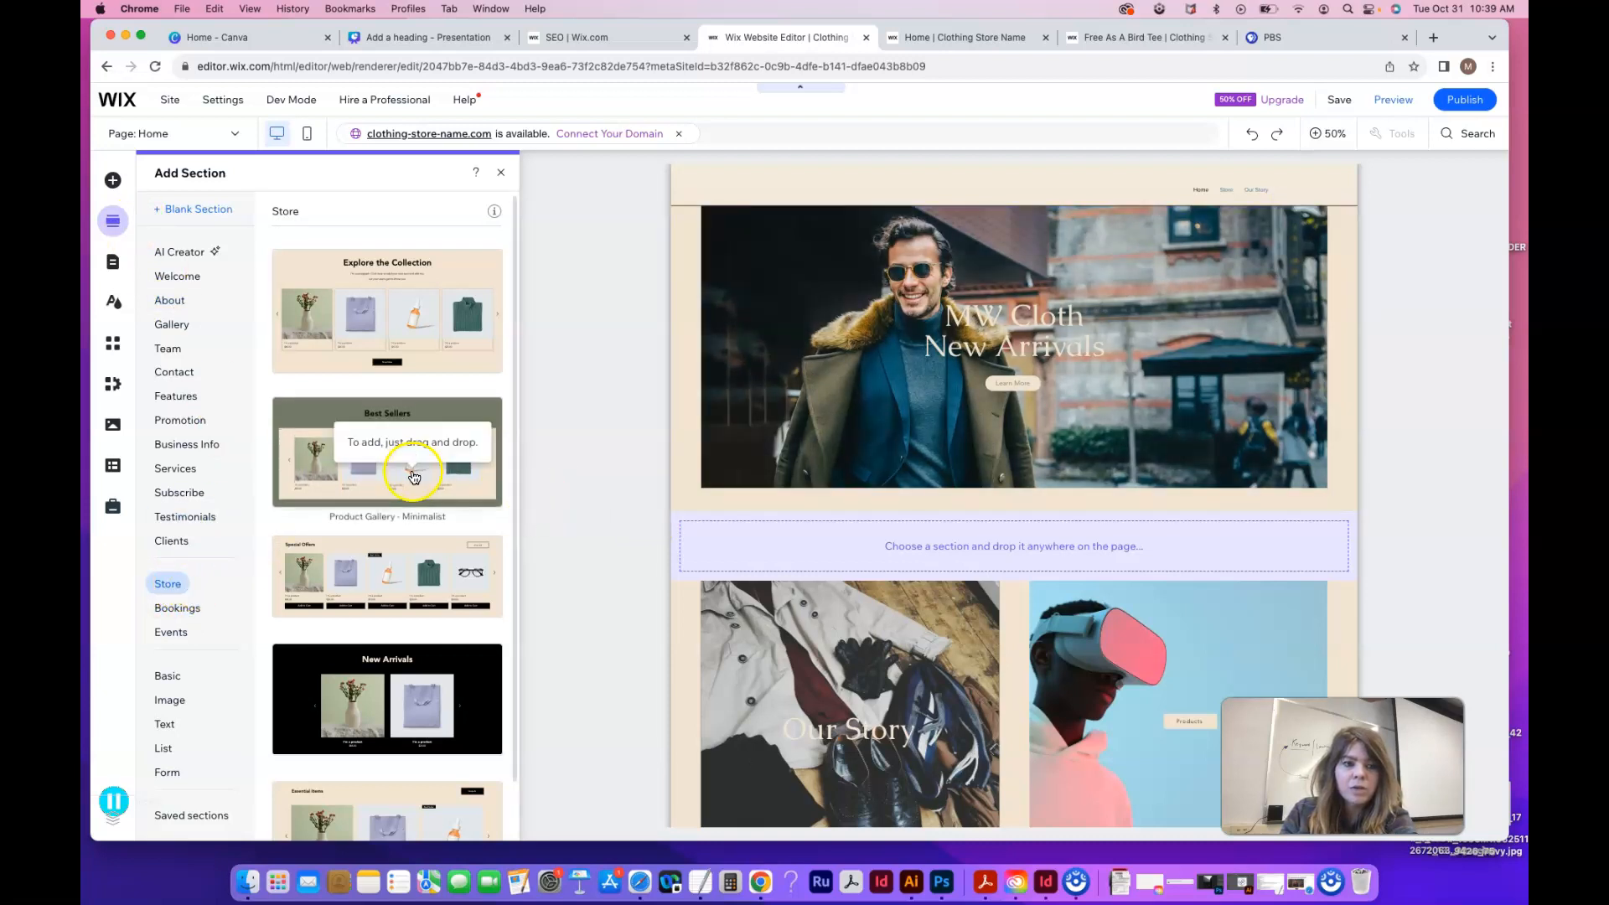
# Switch to the Products page and look over its SHOES product collection
pyautogui.click(240, 145)
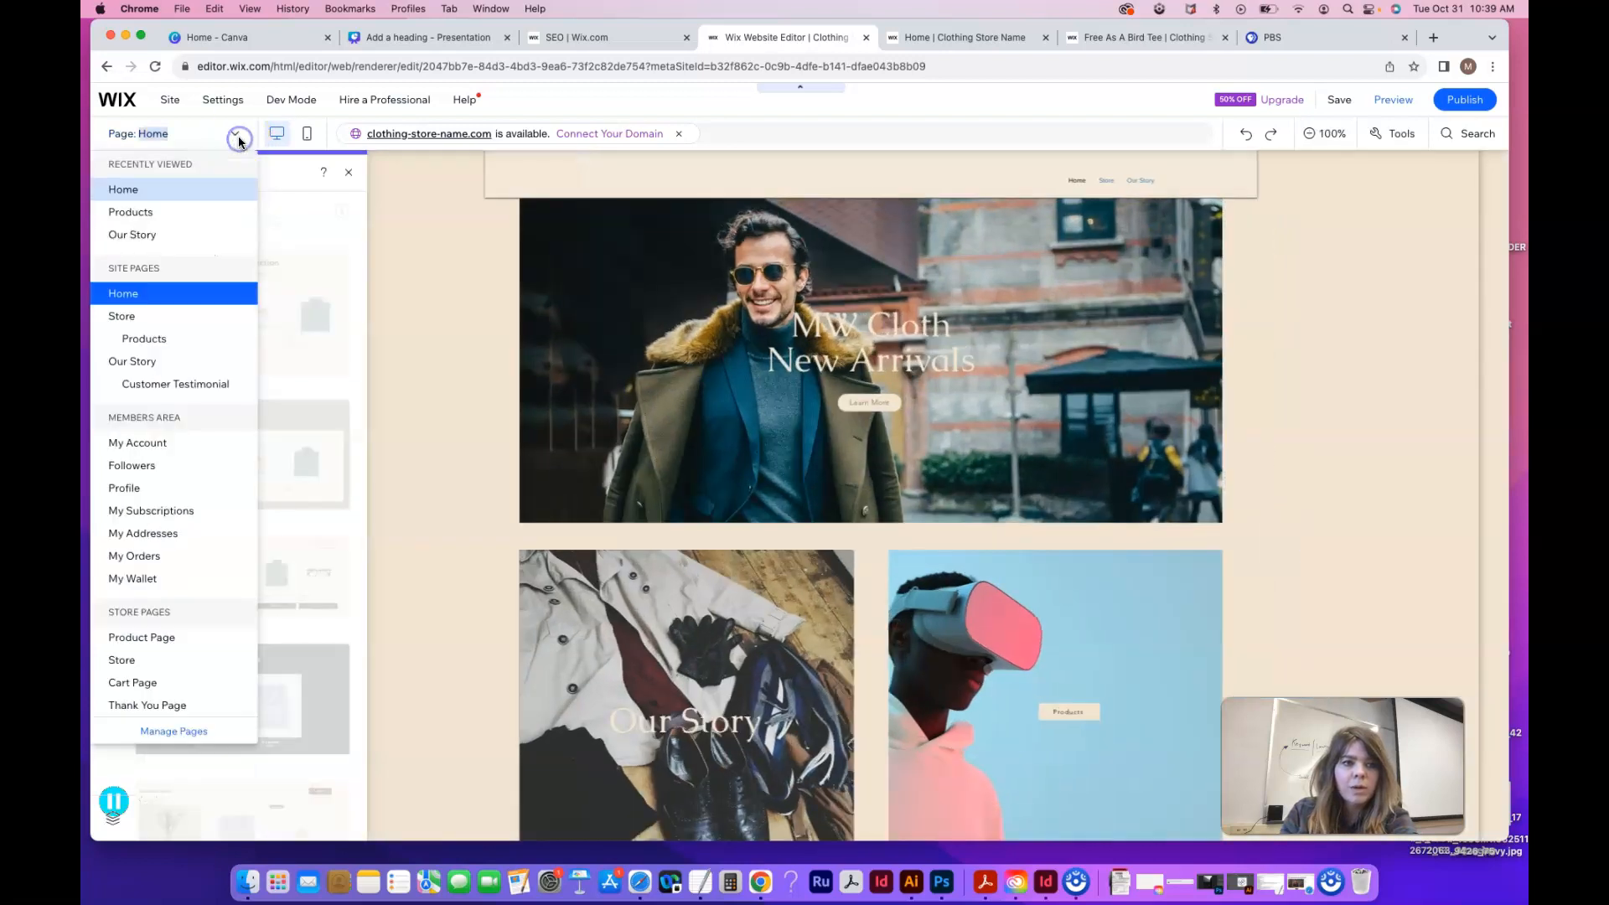
pyautogui.click(163, 340)
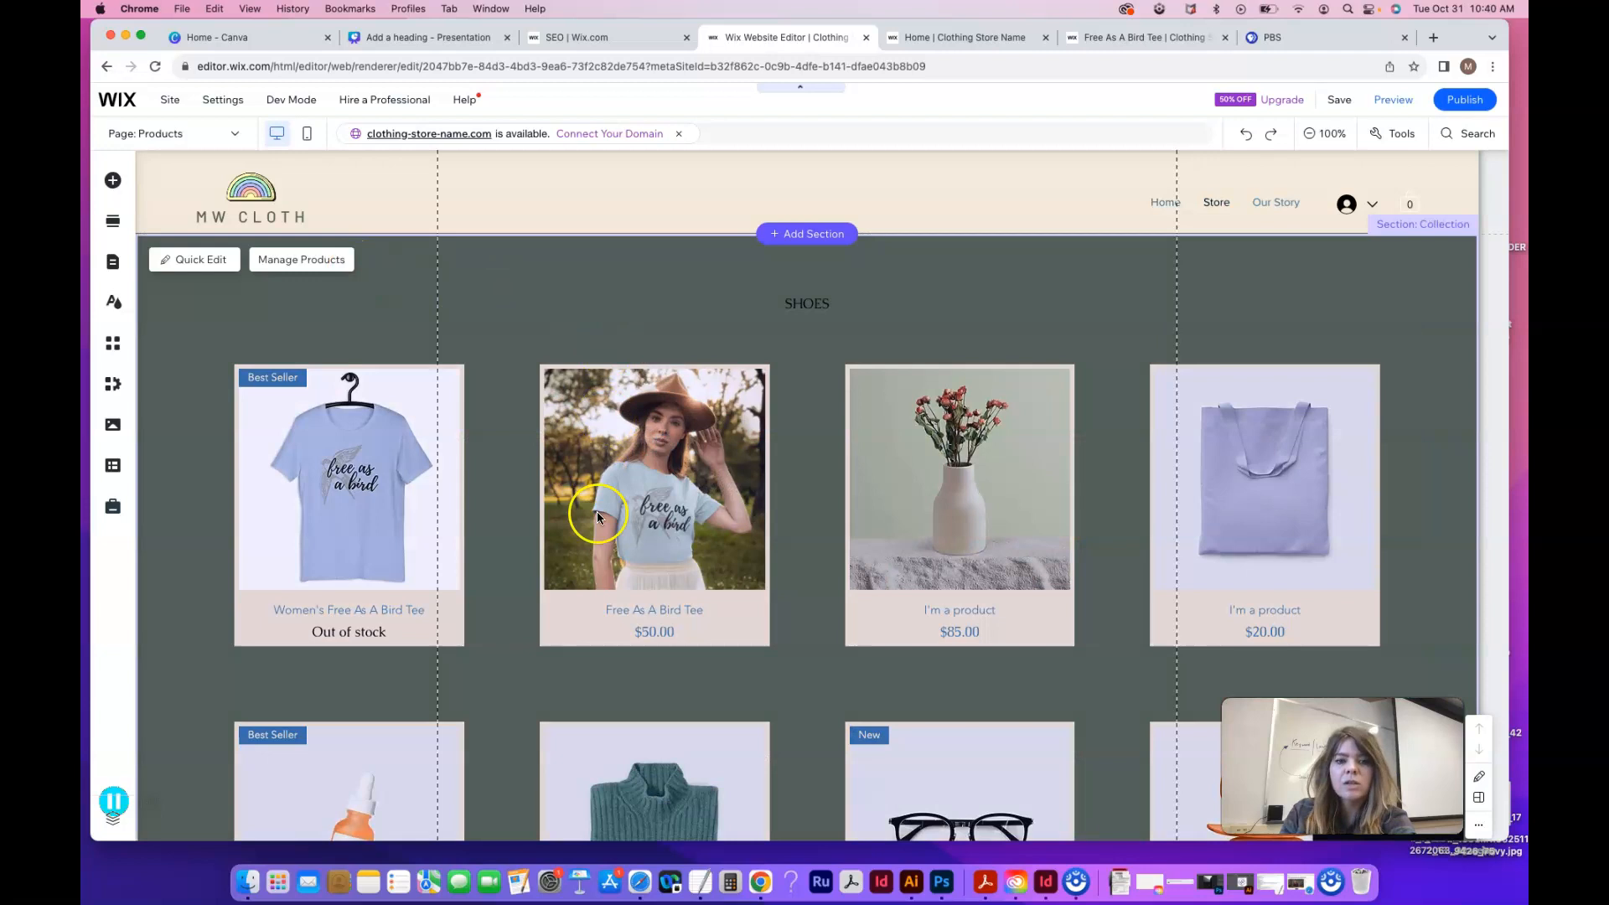
pyautogui.scroll(-6, 802, 762)
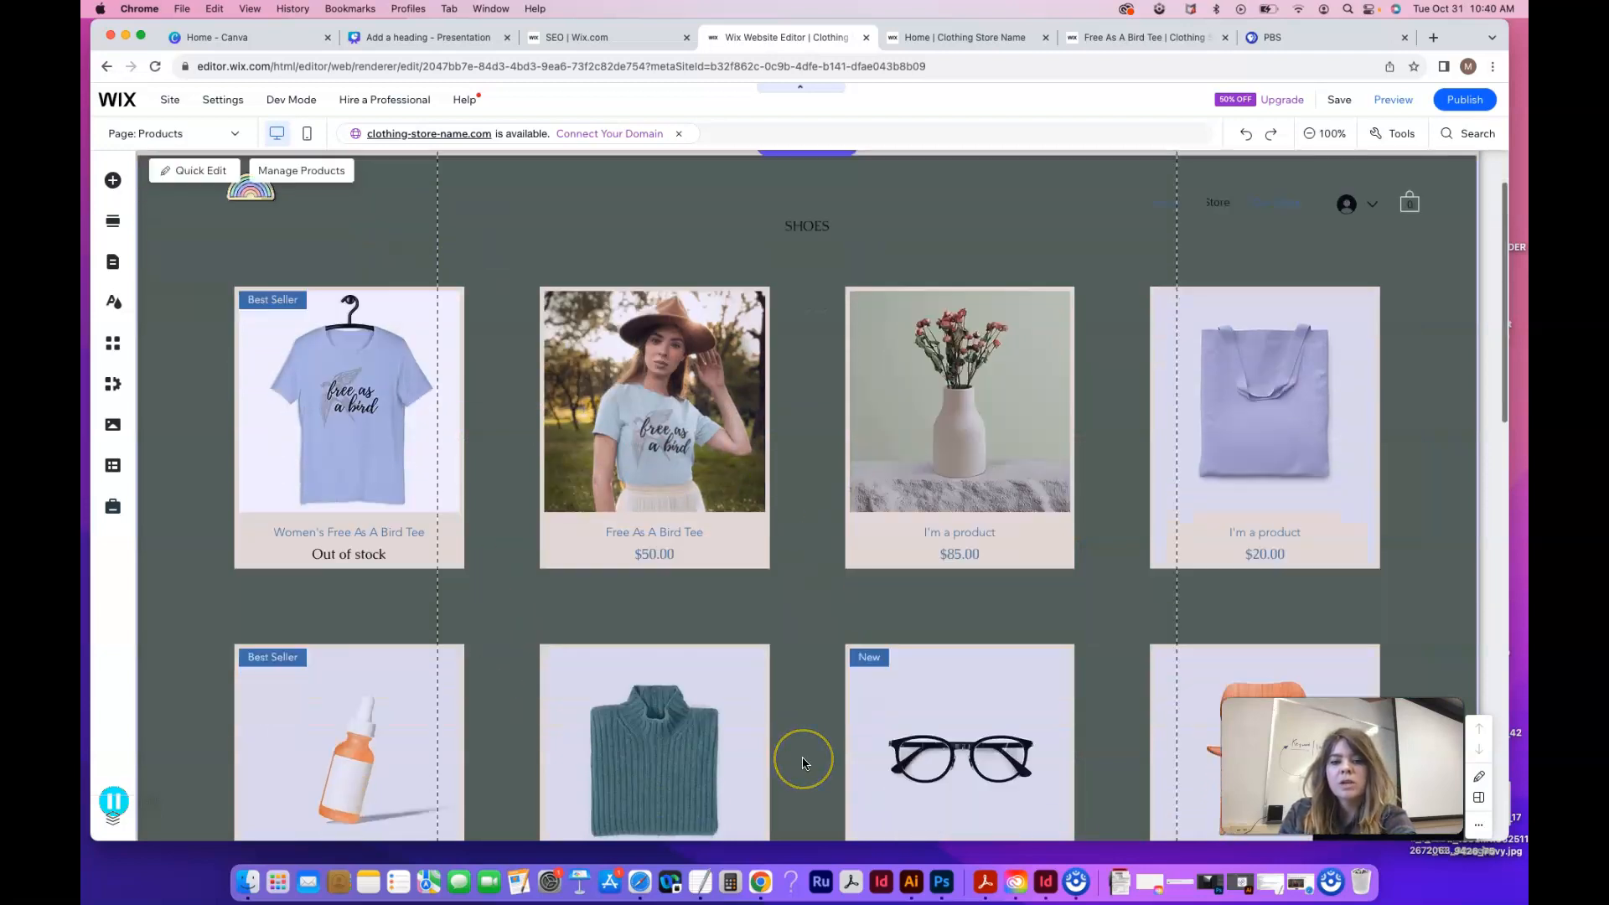
pyautogui.scroll(7, 802, 763)
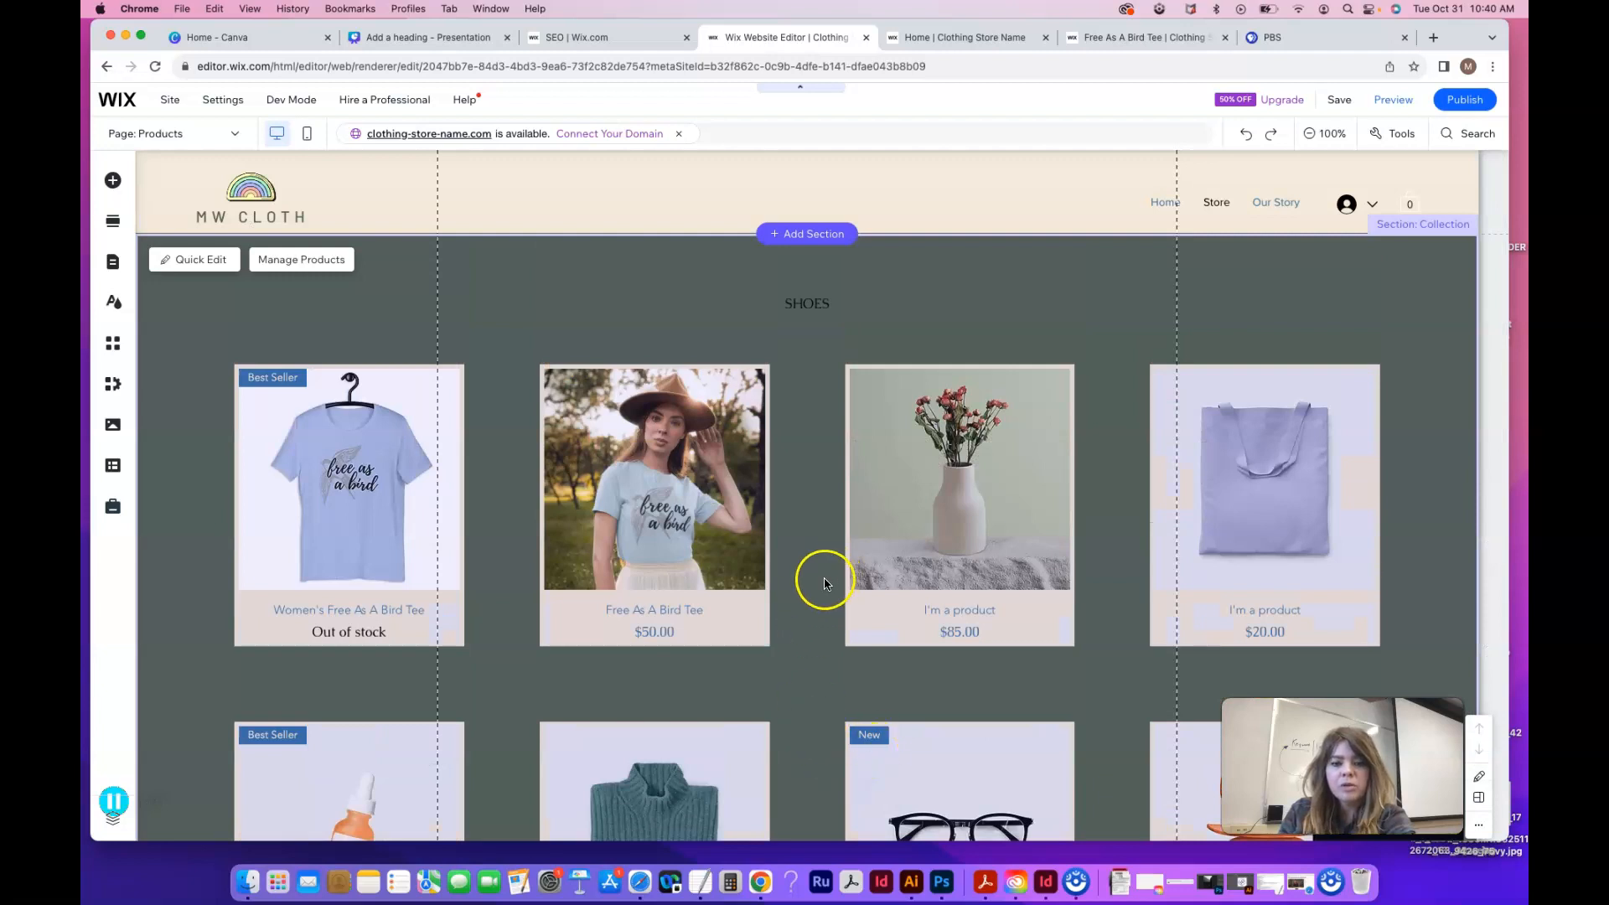
# Open the dashboard list of all 14 store products and start a new product
pyautogui.click(326, 261)
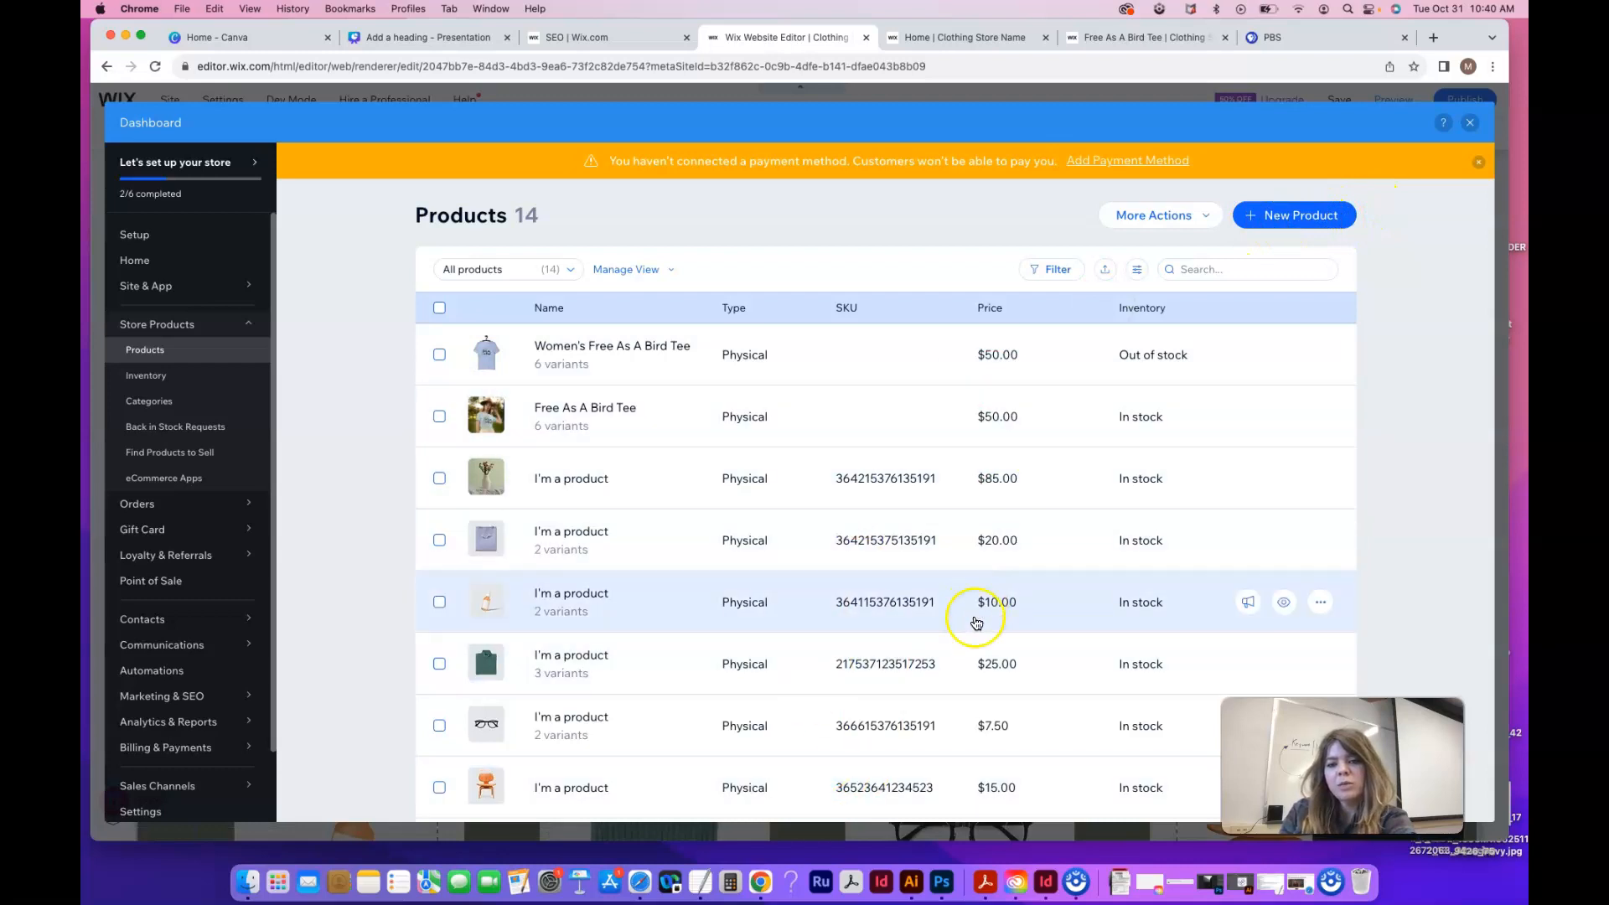
pyautogui.click(1306, 216)
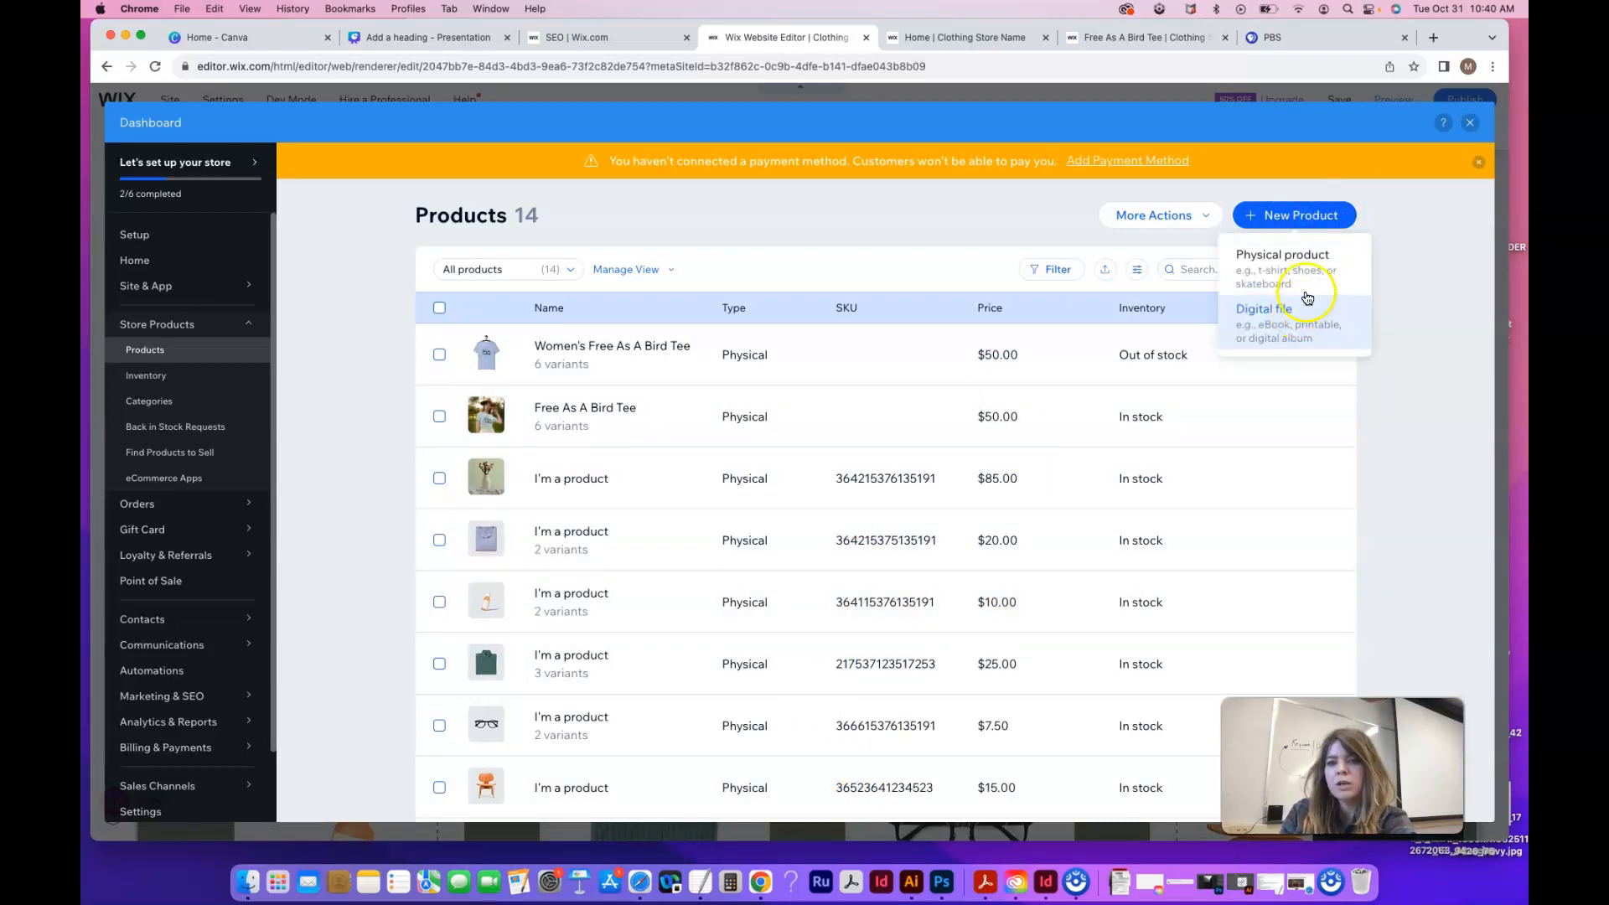
# Create a physical product titled 'Women's Free As A Bird Tee', correcting typos in the title
pyautogui.click(1308, 281)
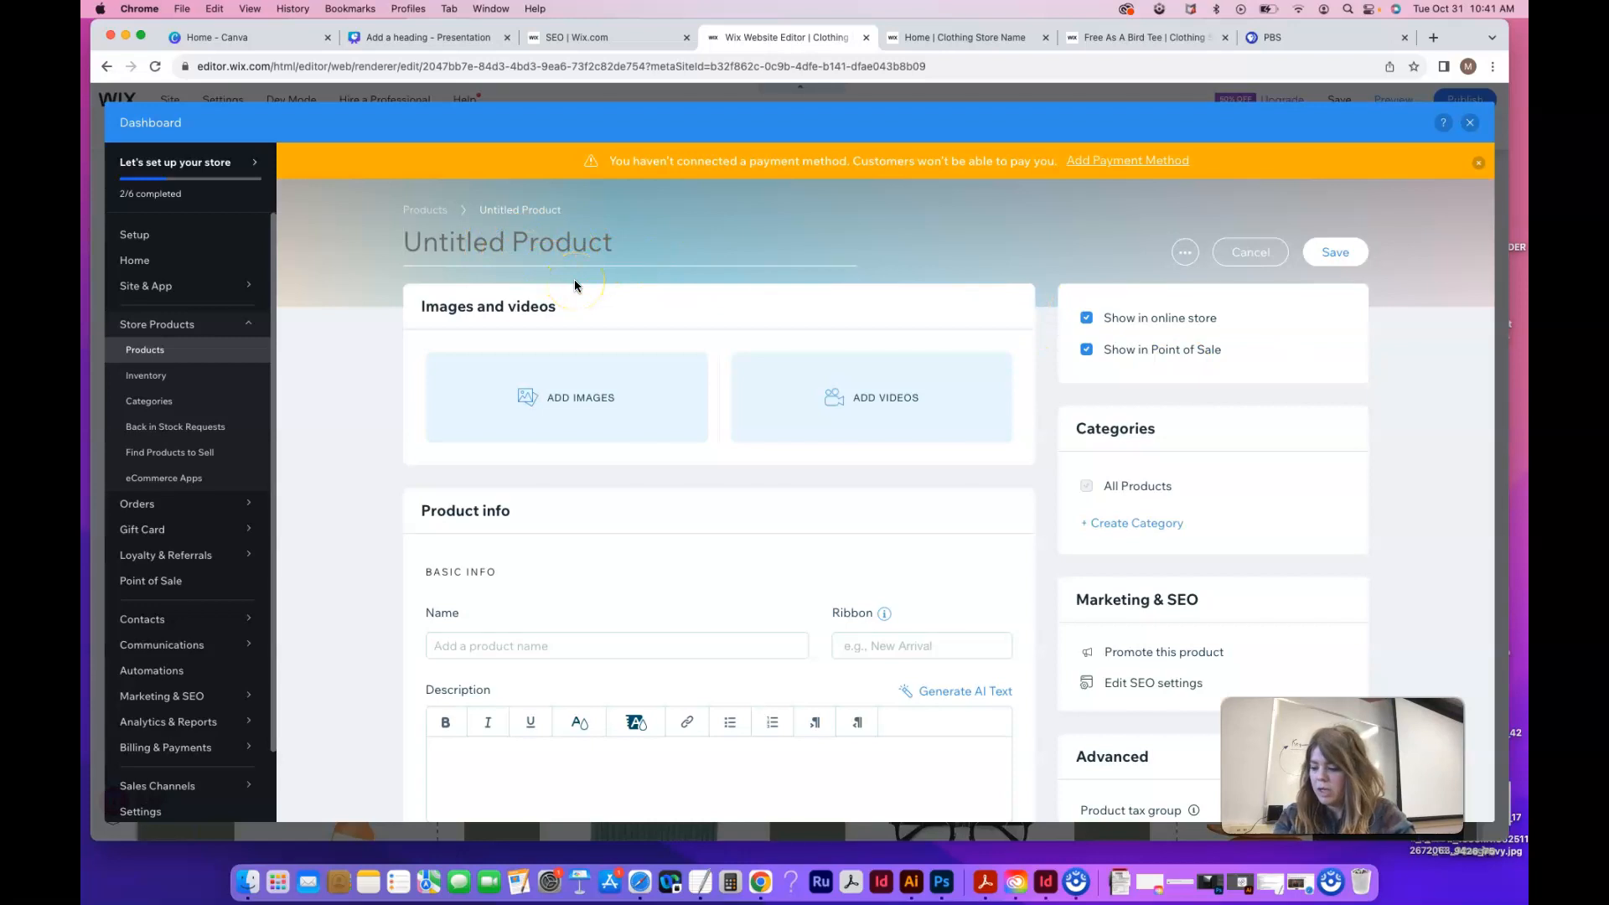
pyautogui.write("Women's Free As A Bird Tee")
pyautogui.click(628, 261)
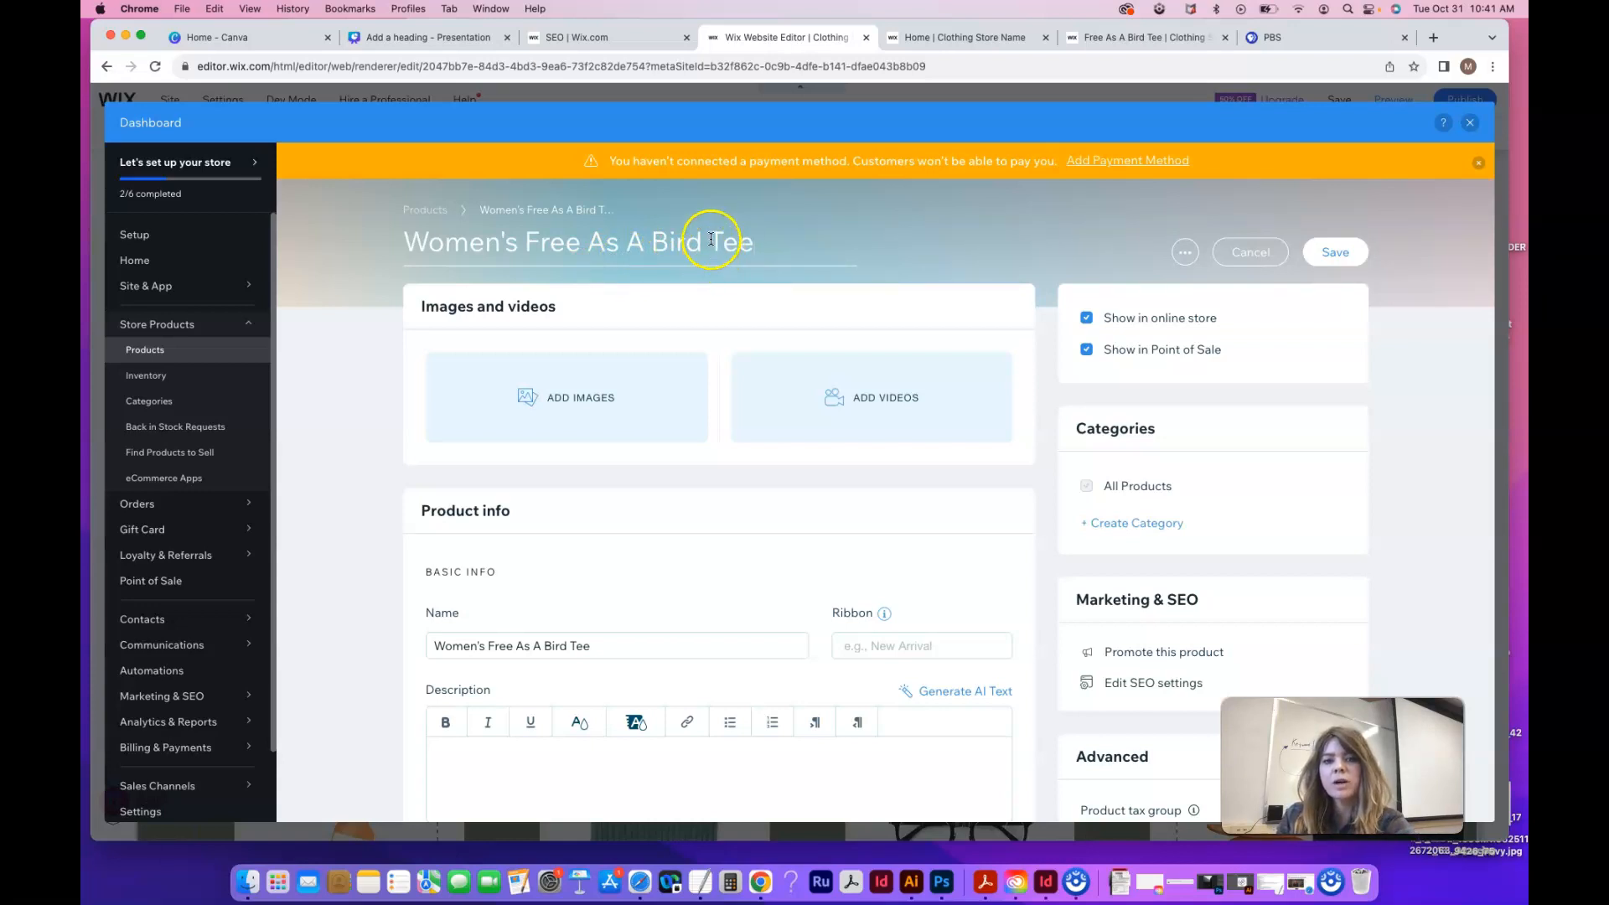
pyautogui.click(757, 246)
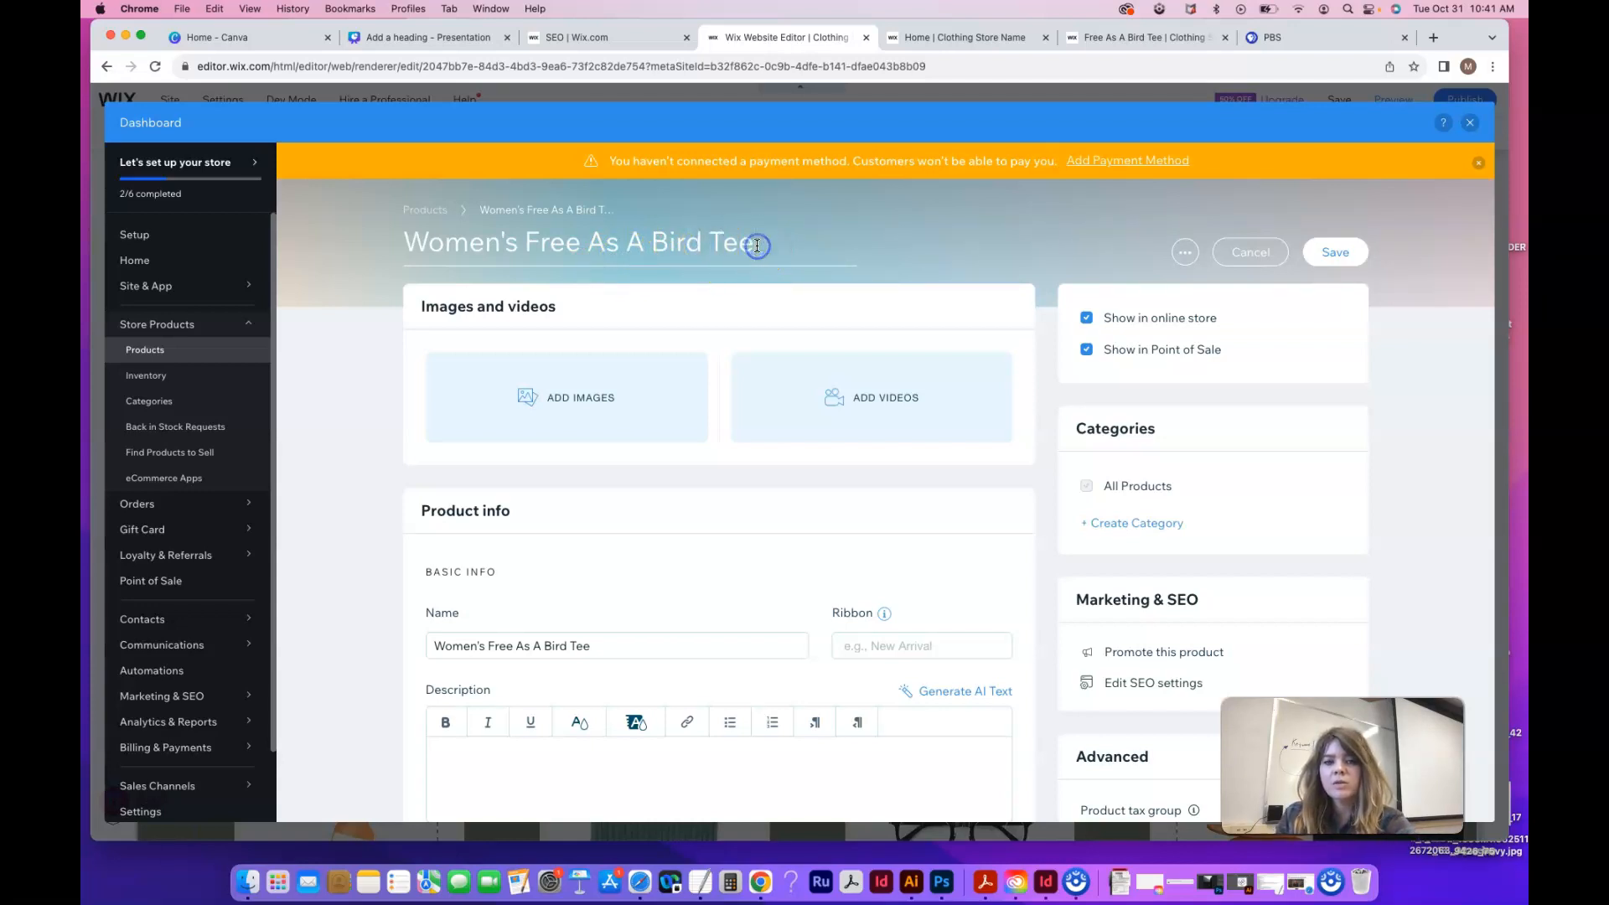
# Upload the three tee photo files from the Desktop into the product's Site Files
pyautogui.click(585, 397)
pyautogui.click(530, 403)
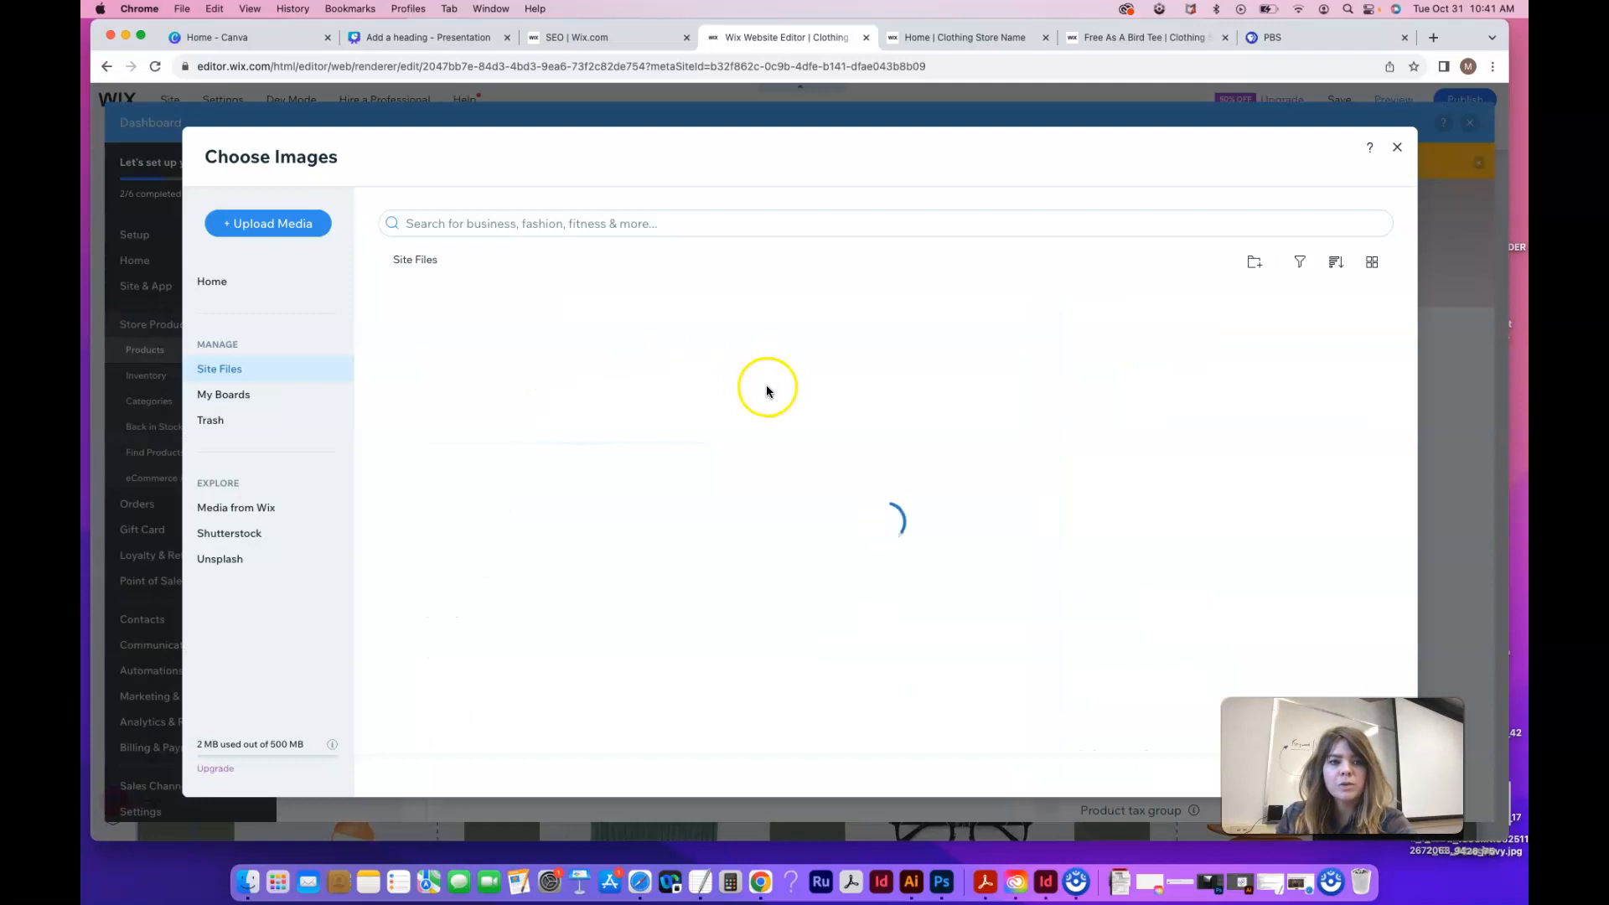
pyautogui.click(1397, 149)
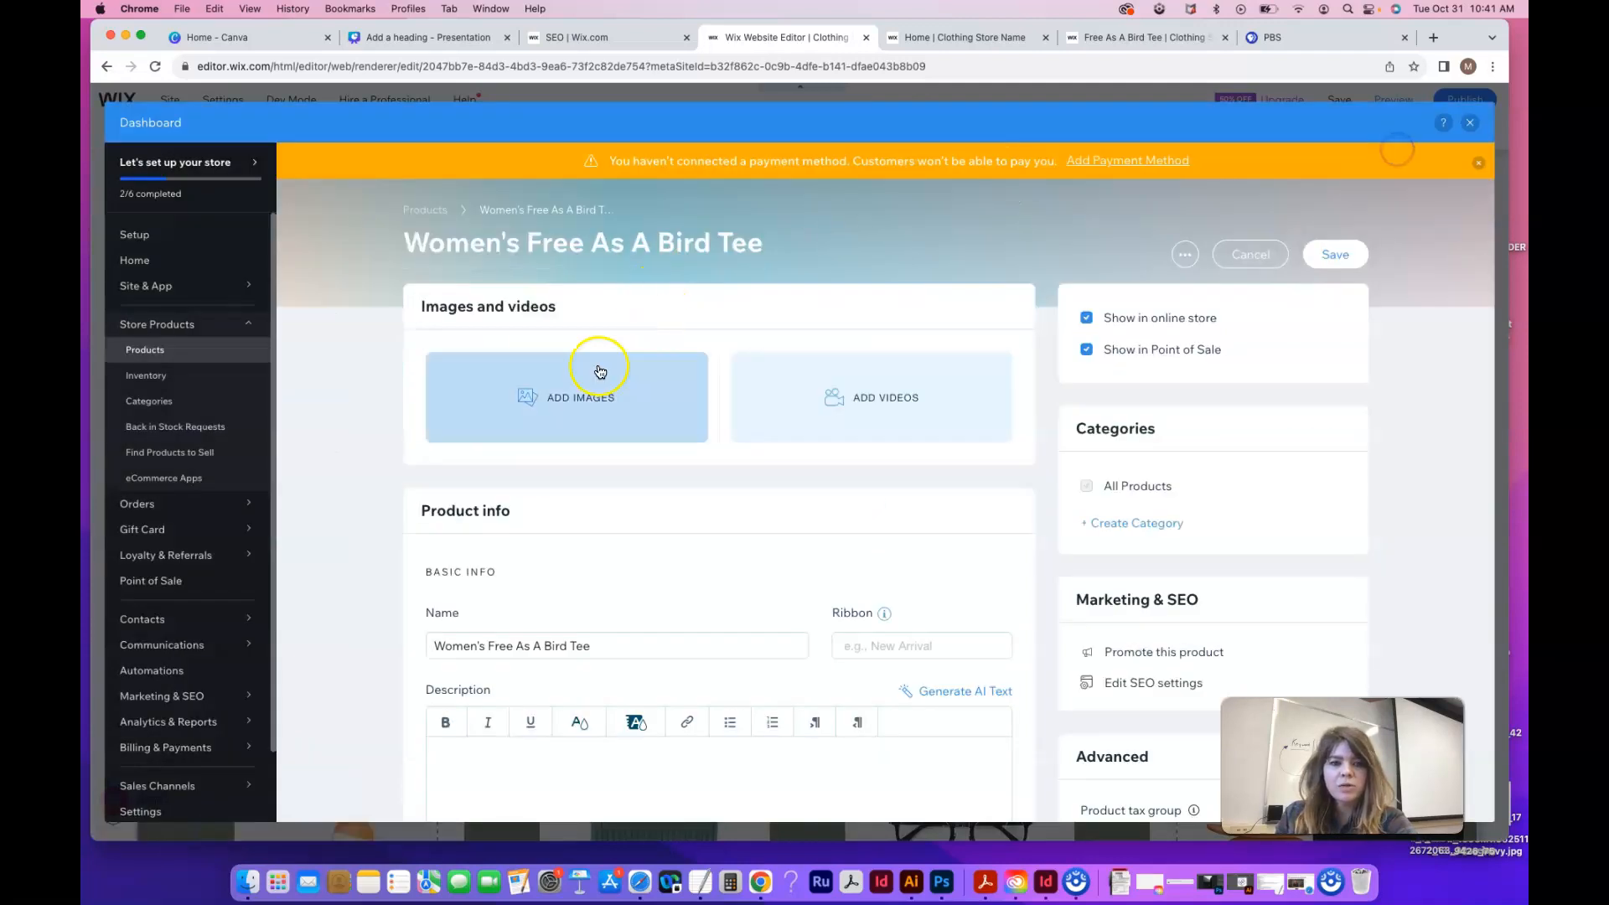
pyautogui.click(565, 406)
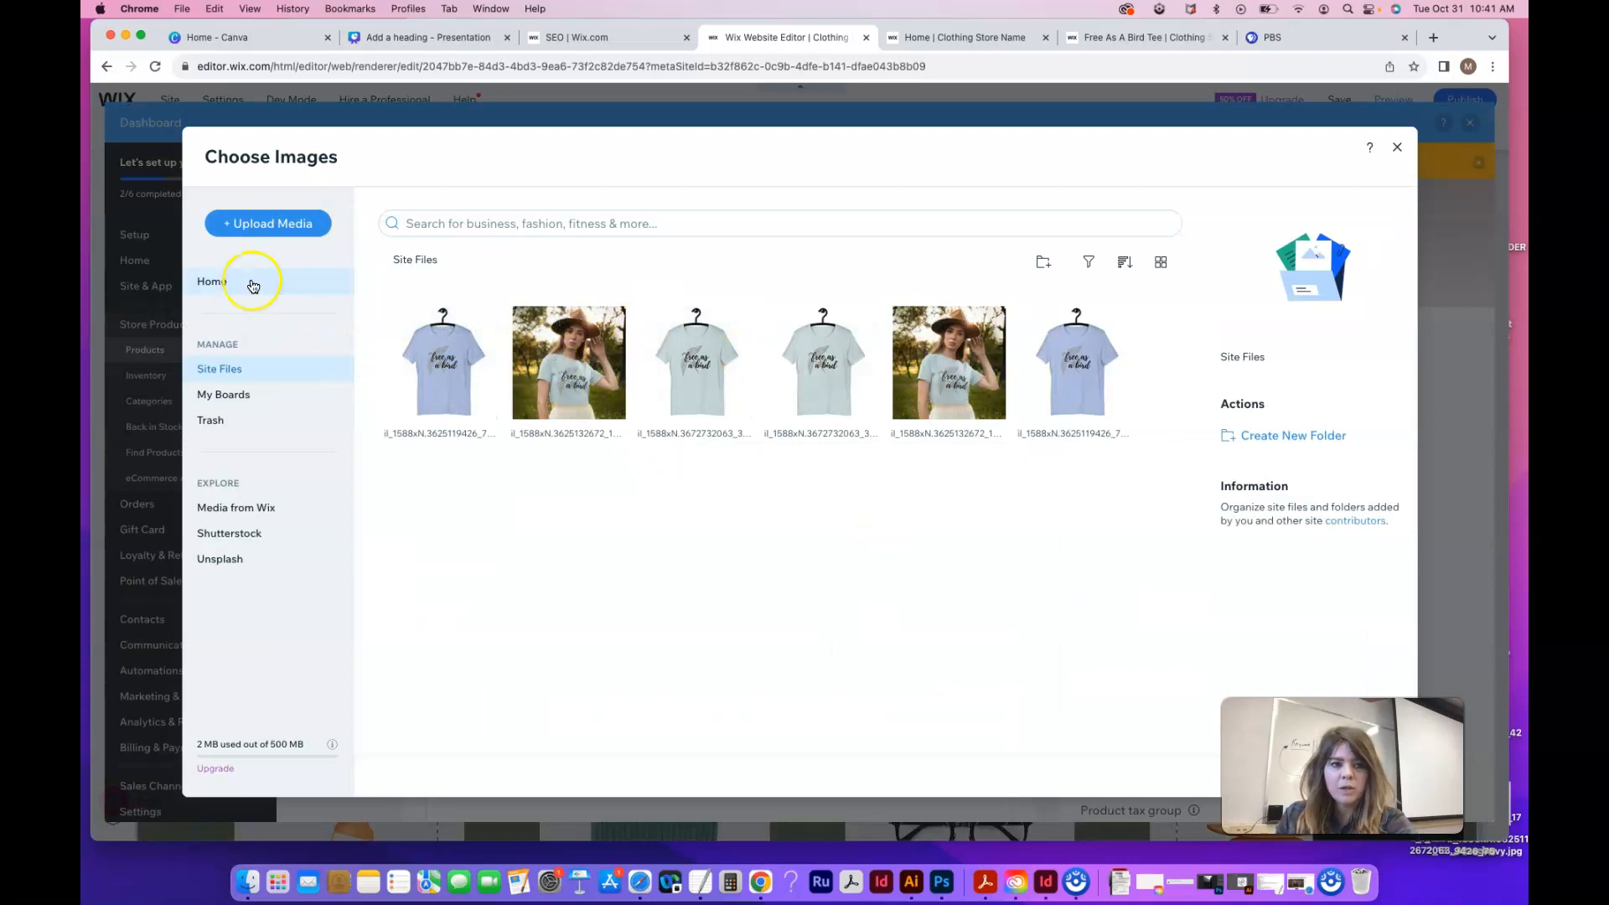
pyautogui.click(285, 226)
pyautogui.click(819, 495)
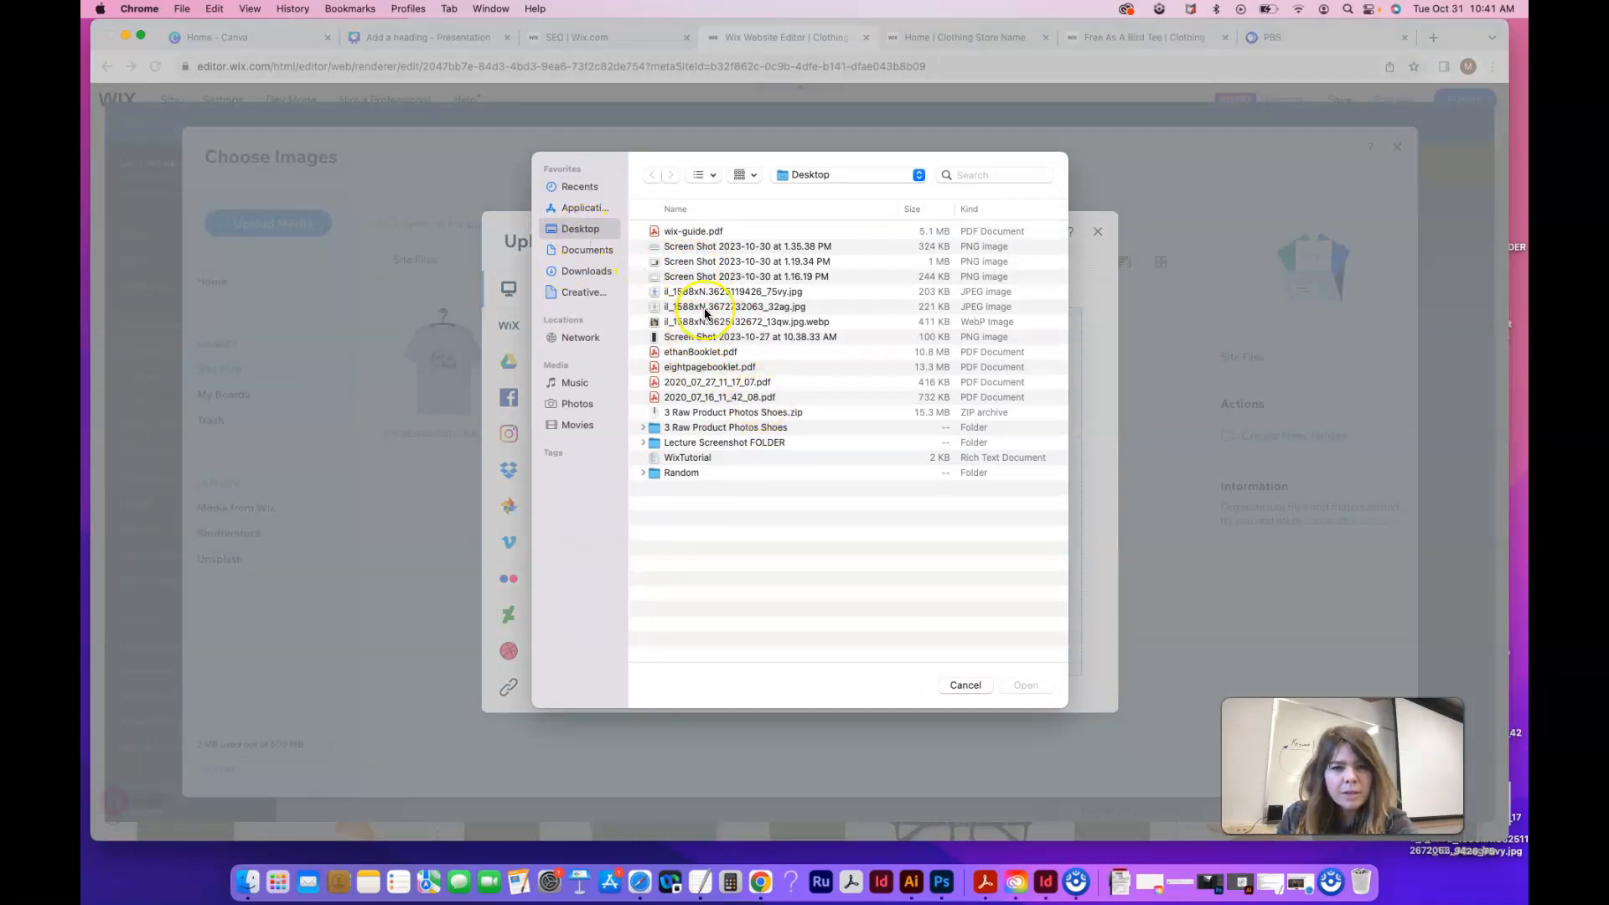
pyautogui.click(685, 290)
pyautogui.keyDown('shift'); pyautogui.click(698, 326); pyautogui.keyUp('shift')
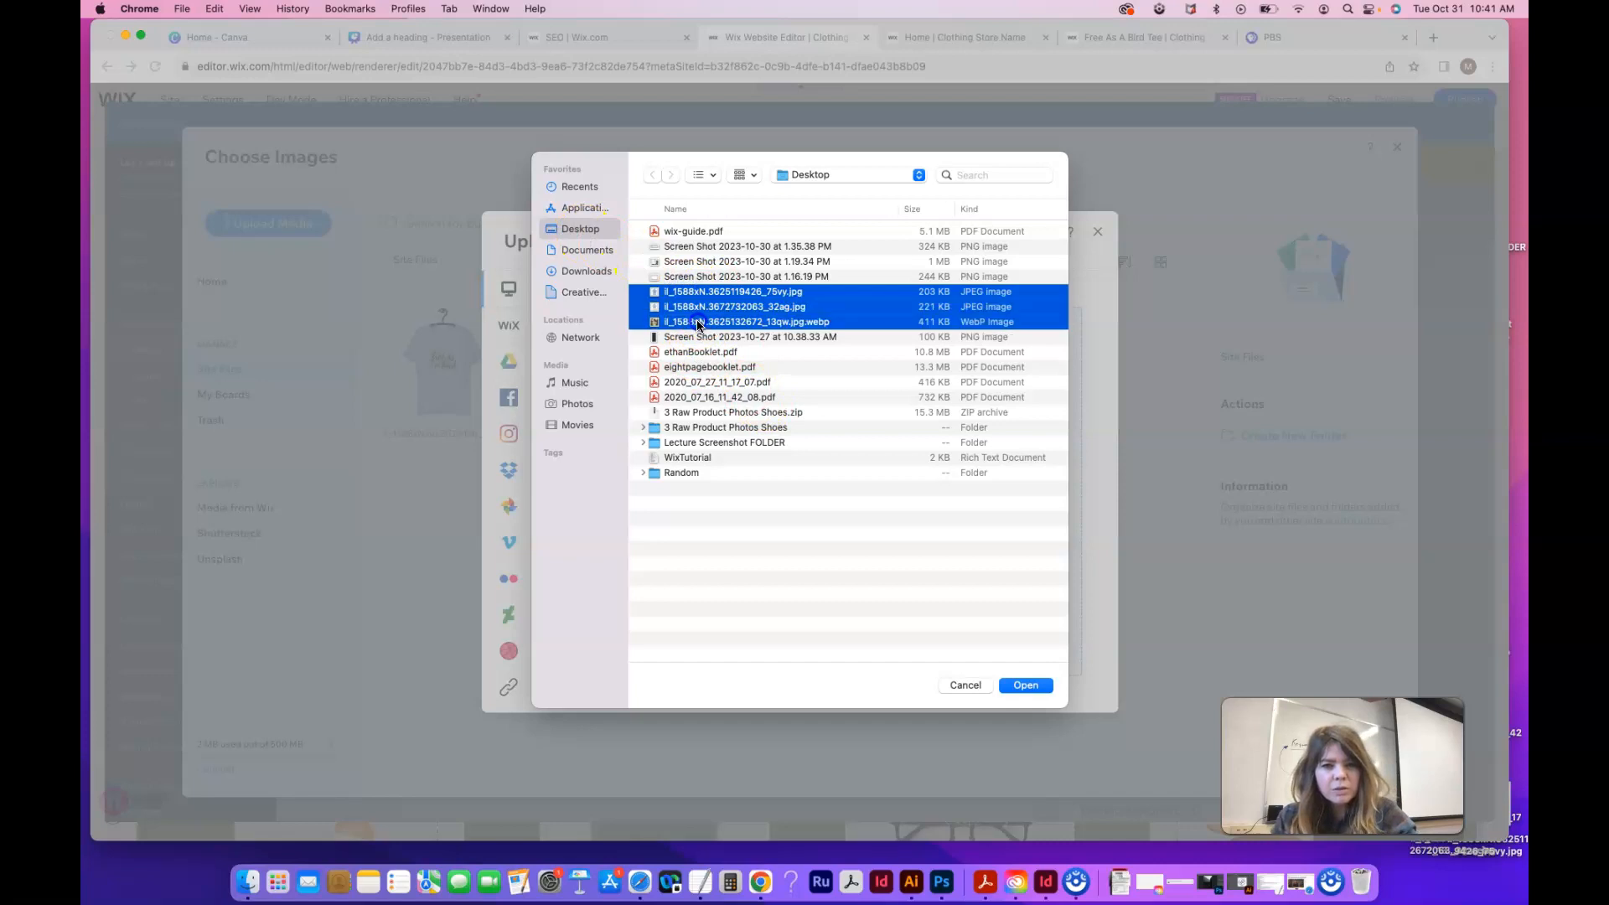
pyautogui.click(1028, 694)
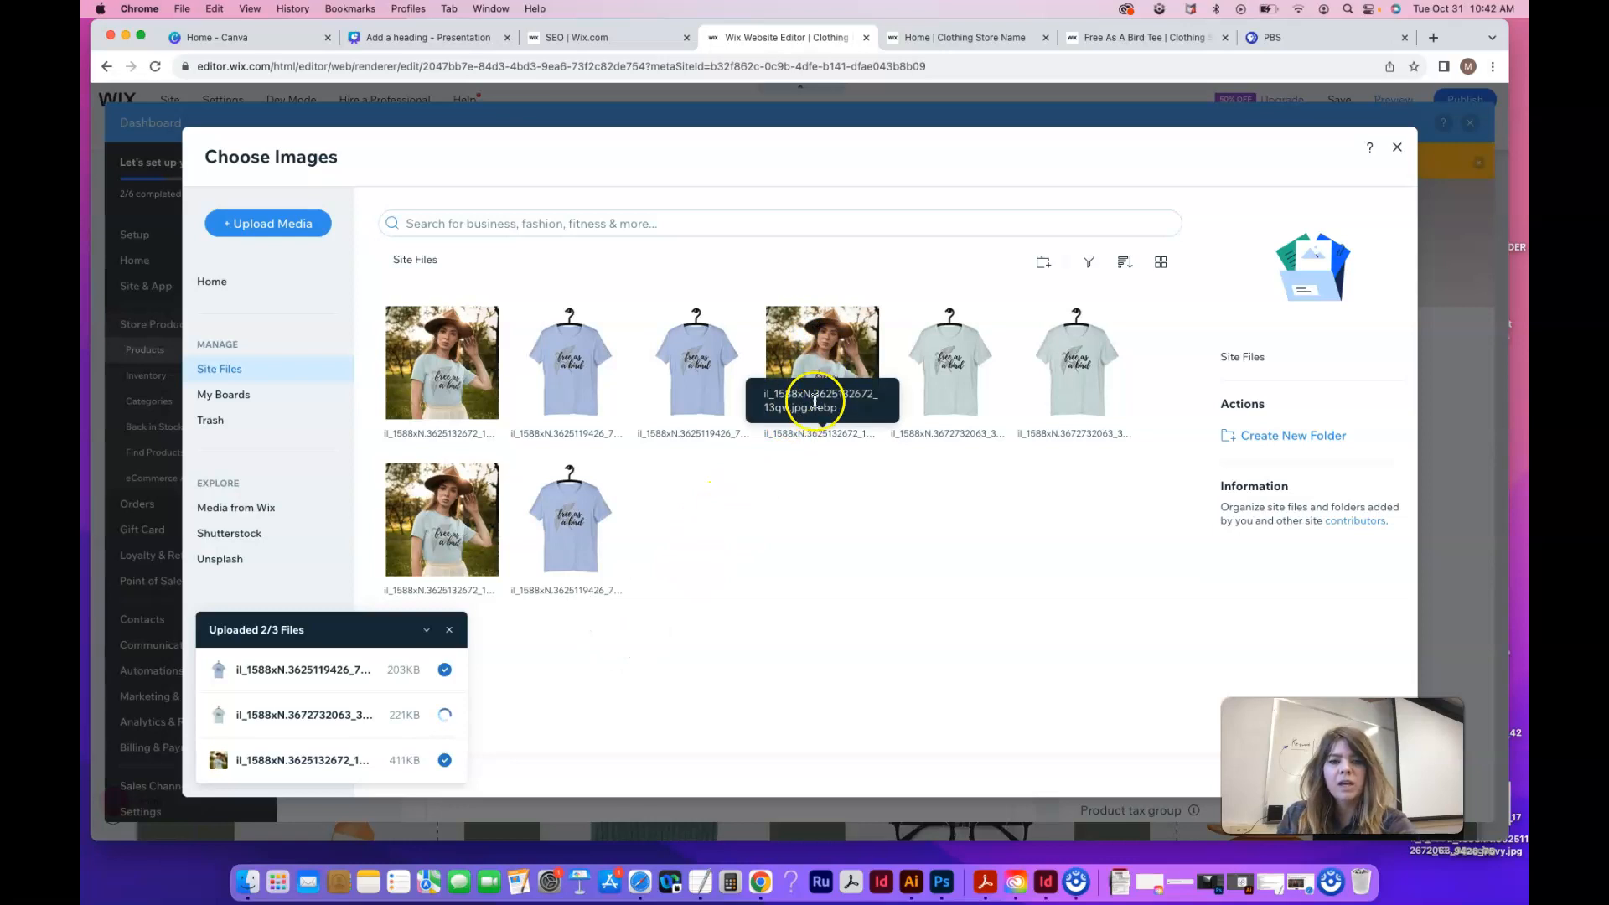
# Check the details of the uploaded woman-in-tee photo and select it
pyautogui.click(821, 369)
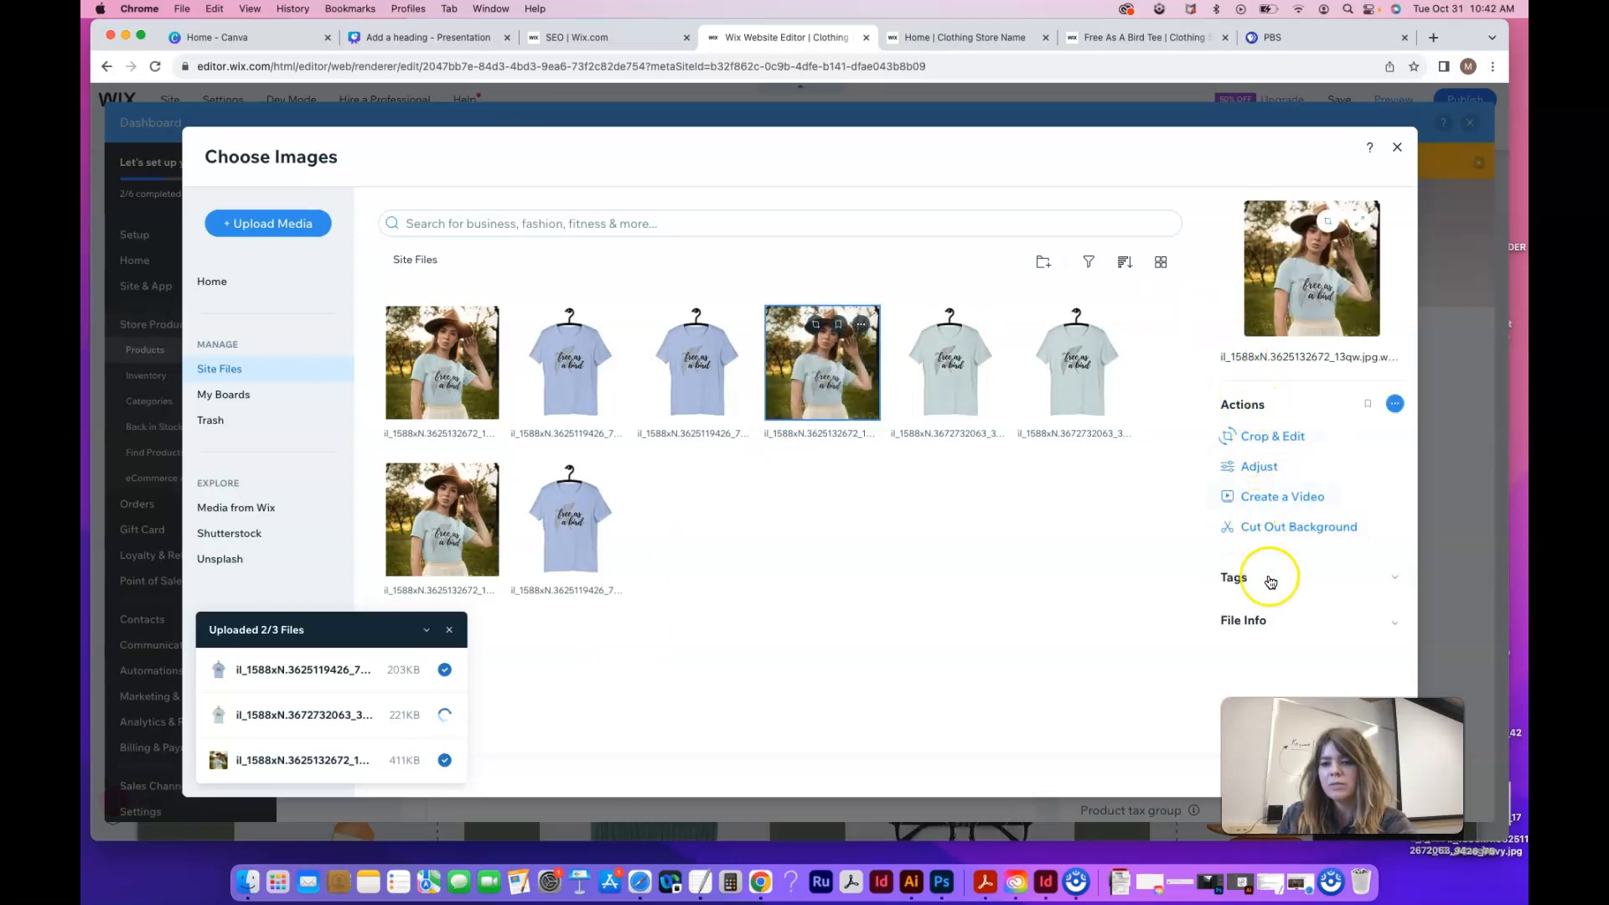
pyautogui.click(1394, 404)
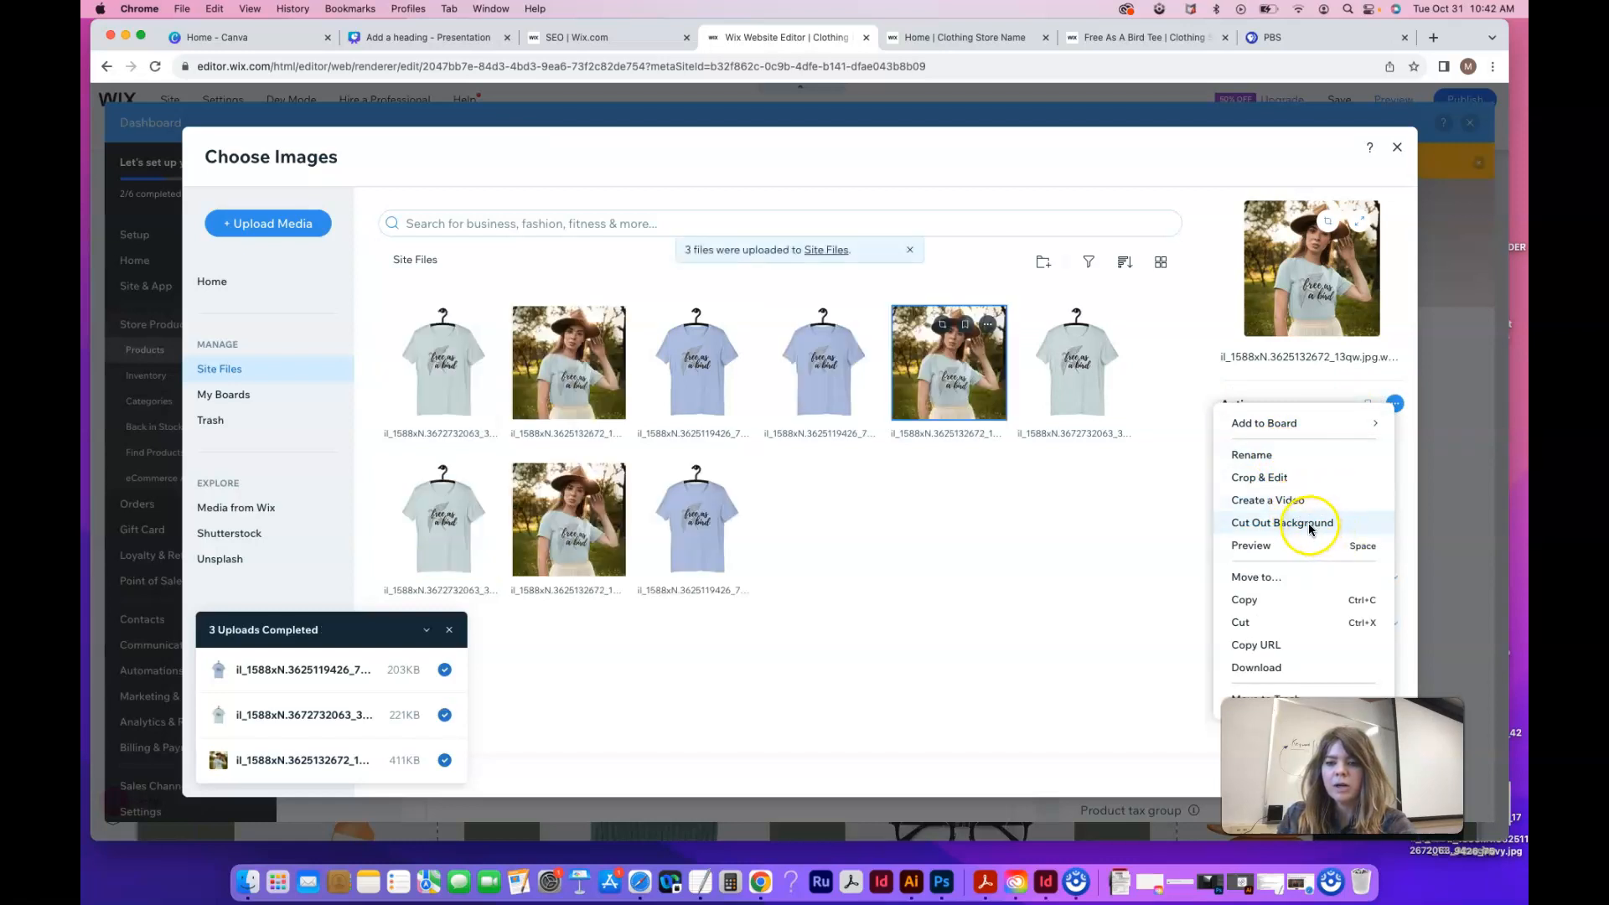
pyautogui.click(1143, 511)
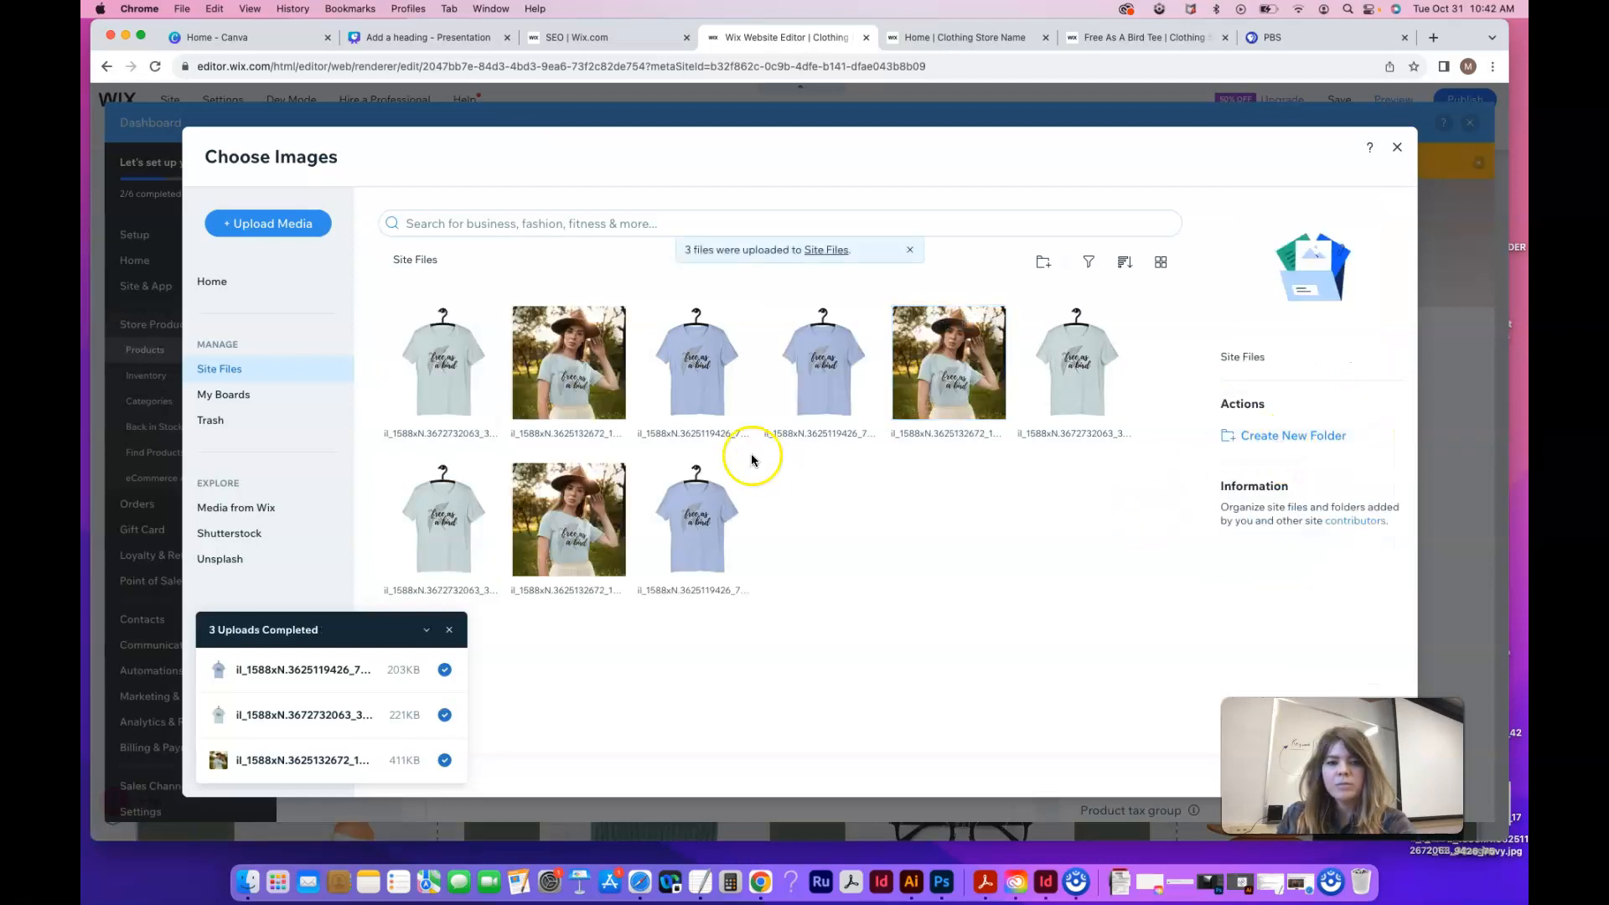
pyautogui.click(587, 365)
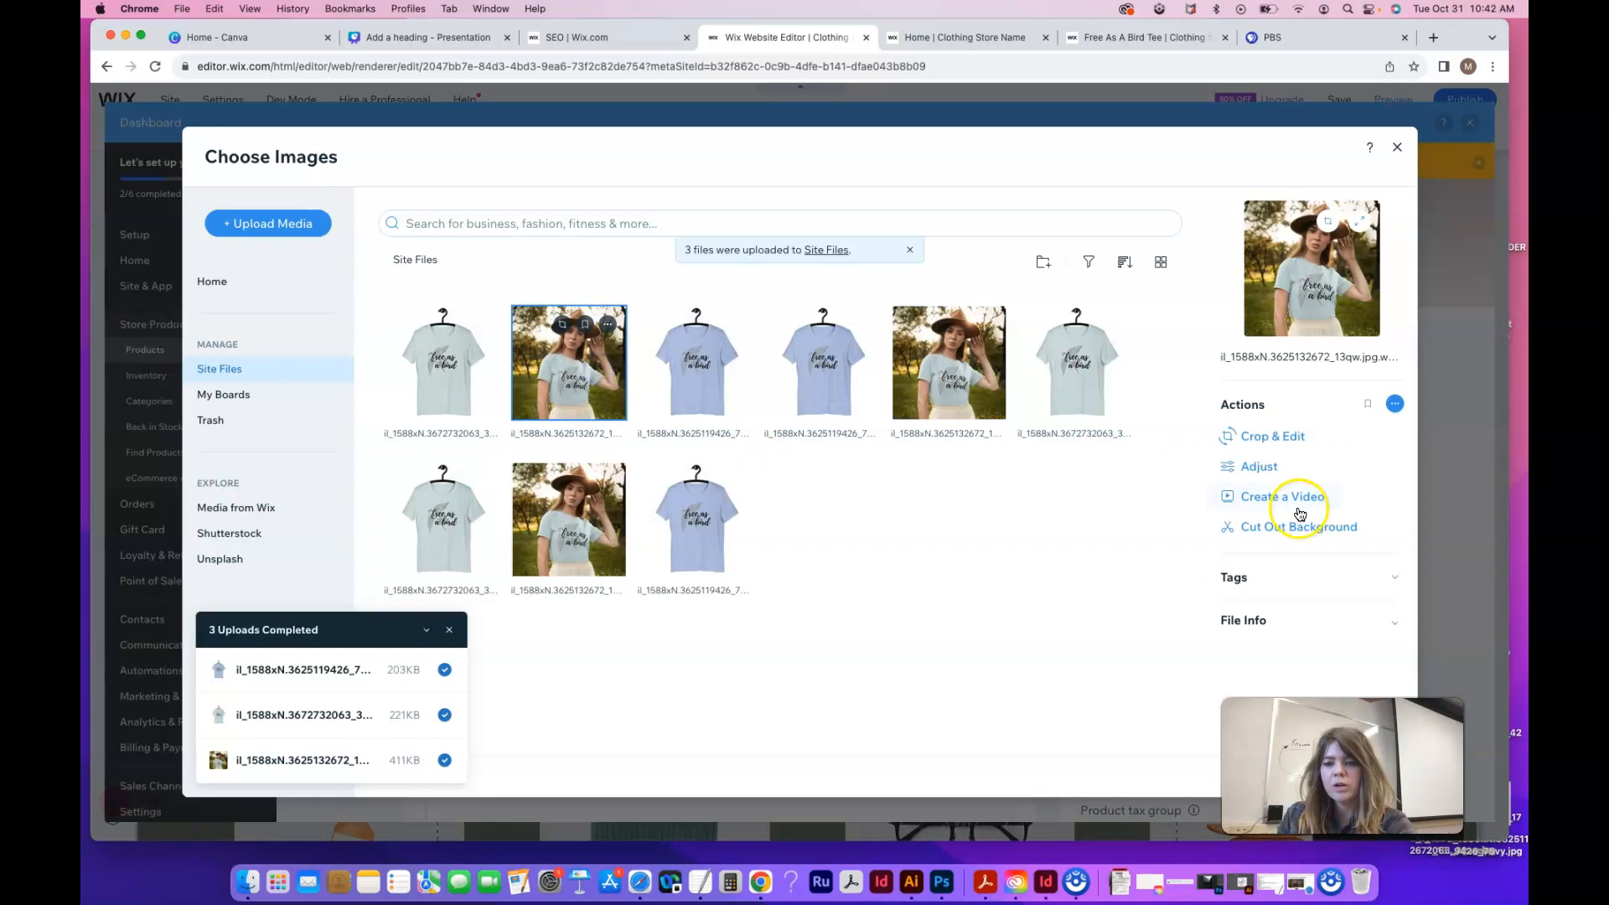
# Preview the Tropical, Crisp, Black & White, Moody, Sandy, Neon, Washed and Bright filters, then reset to Original
pyautogui.click(1259, 467)
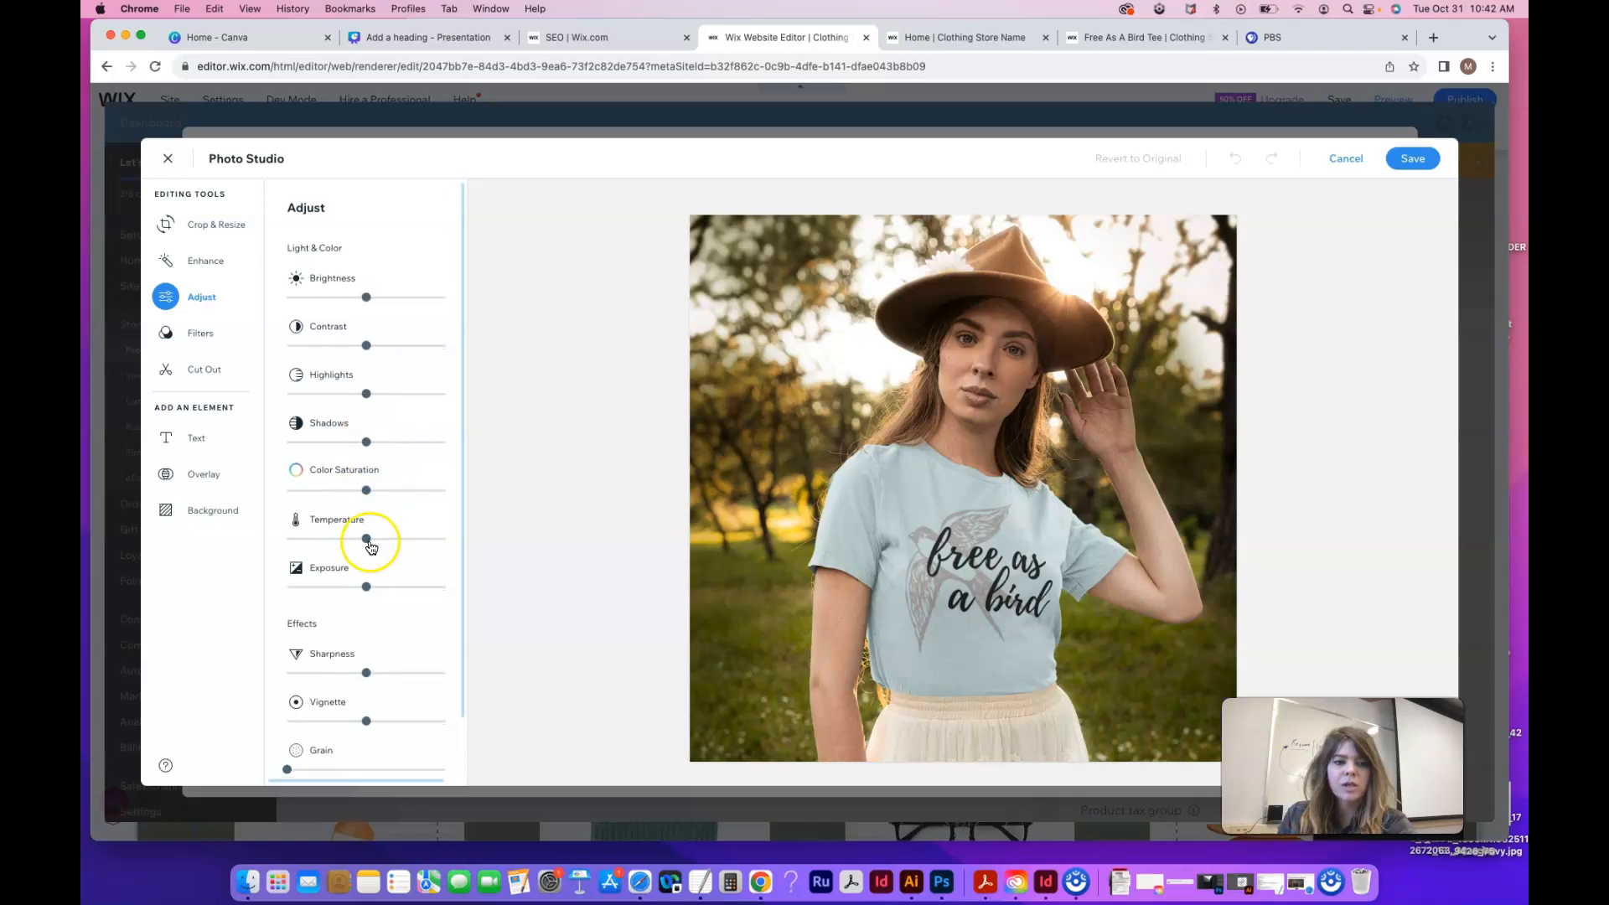
pyautogui.scroll(-2, 370, 539)
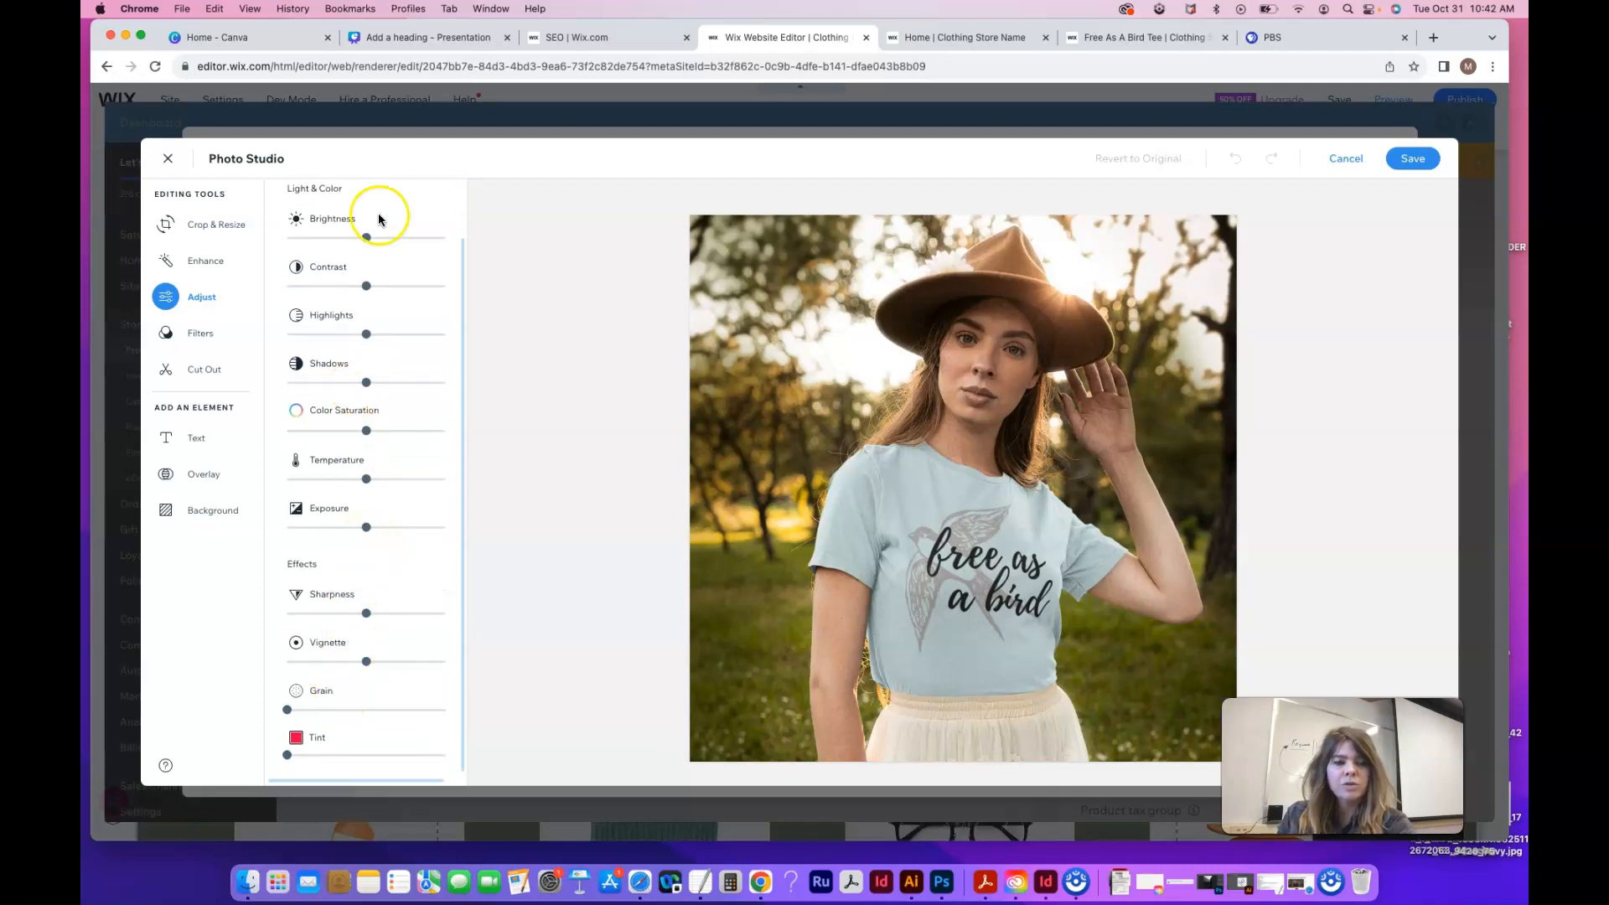
pyautogui.scroll(2, 377, 216)
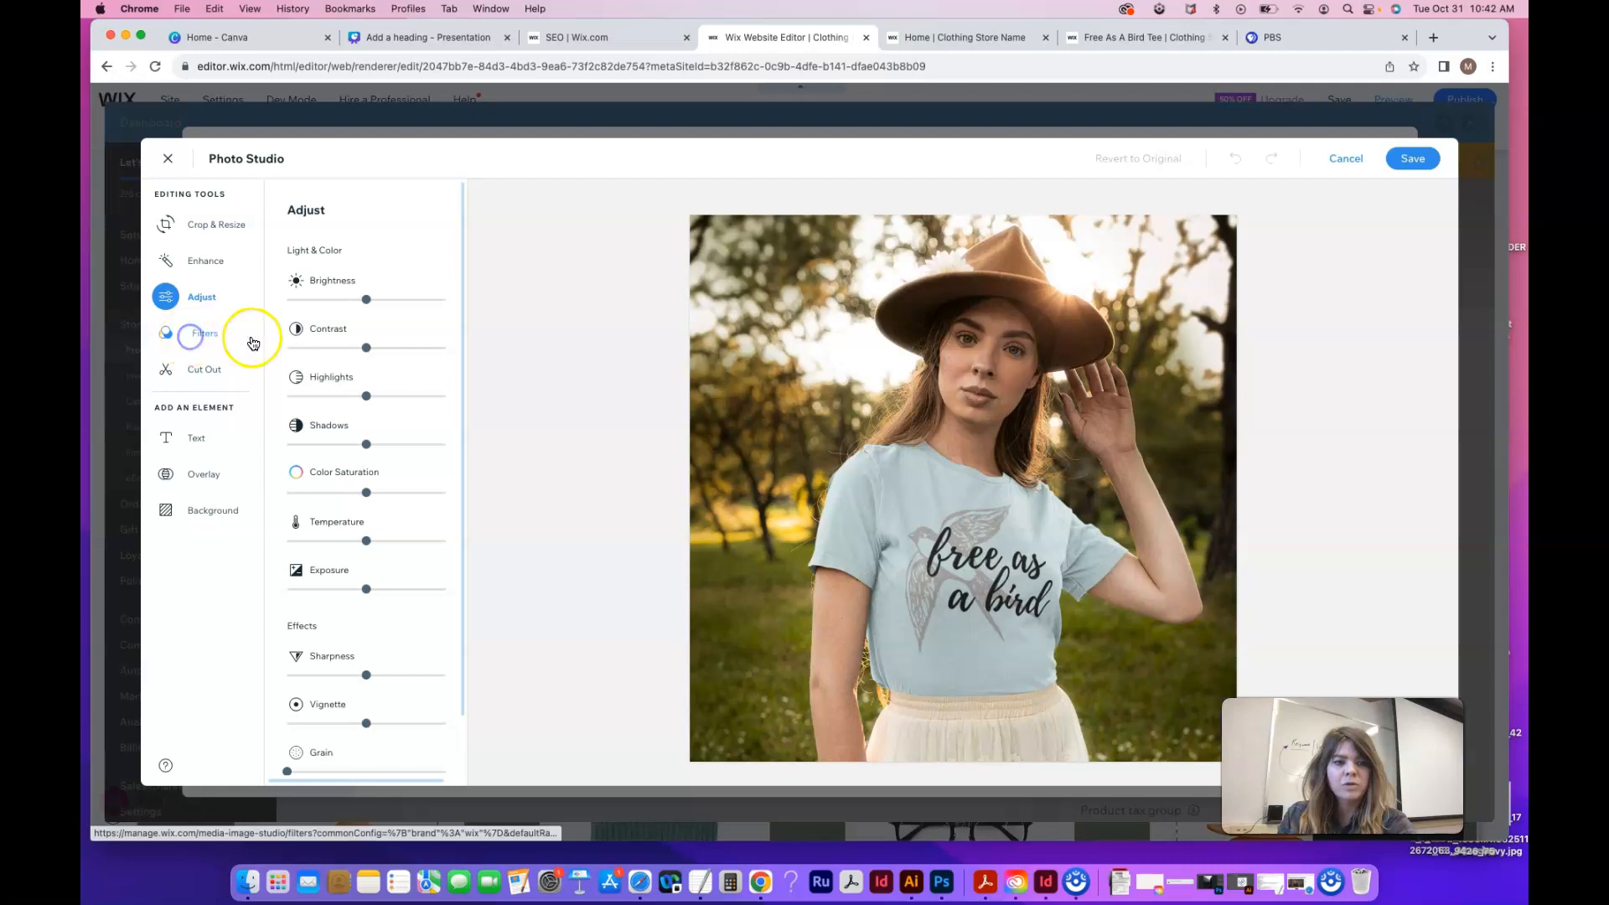
pyautogui.click(194, 335)
pyautogui.click(368, 266)
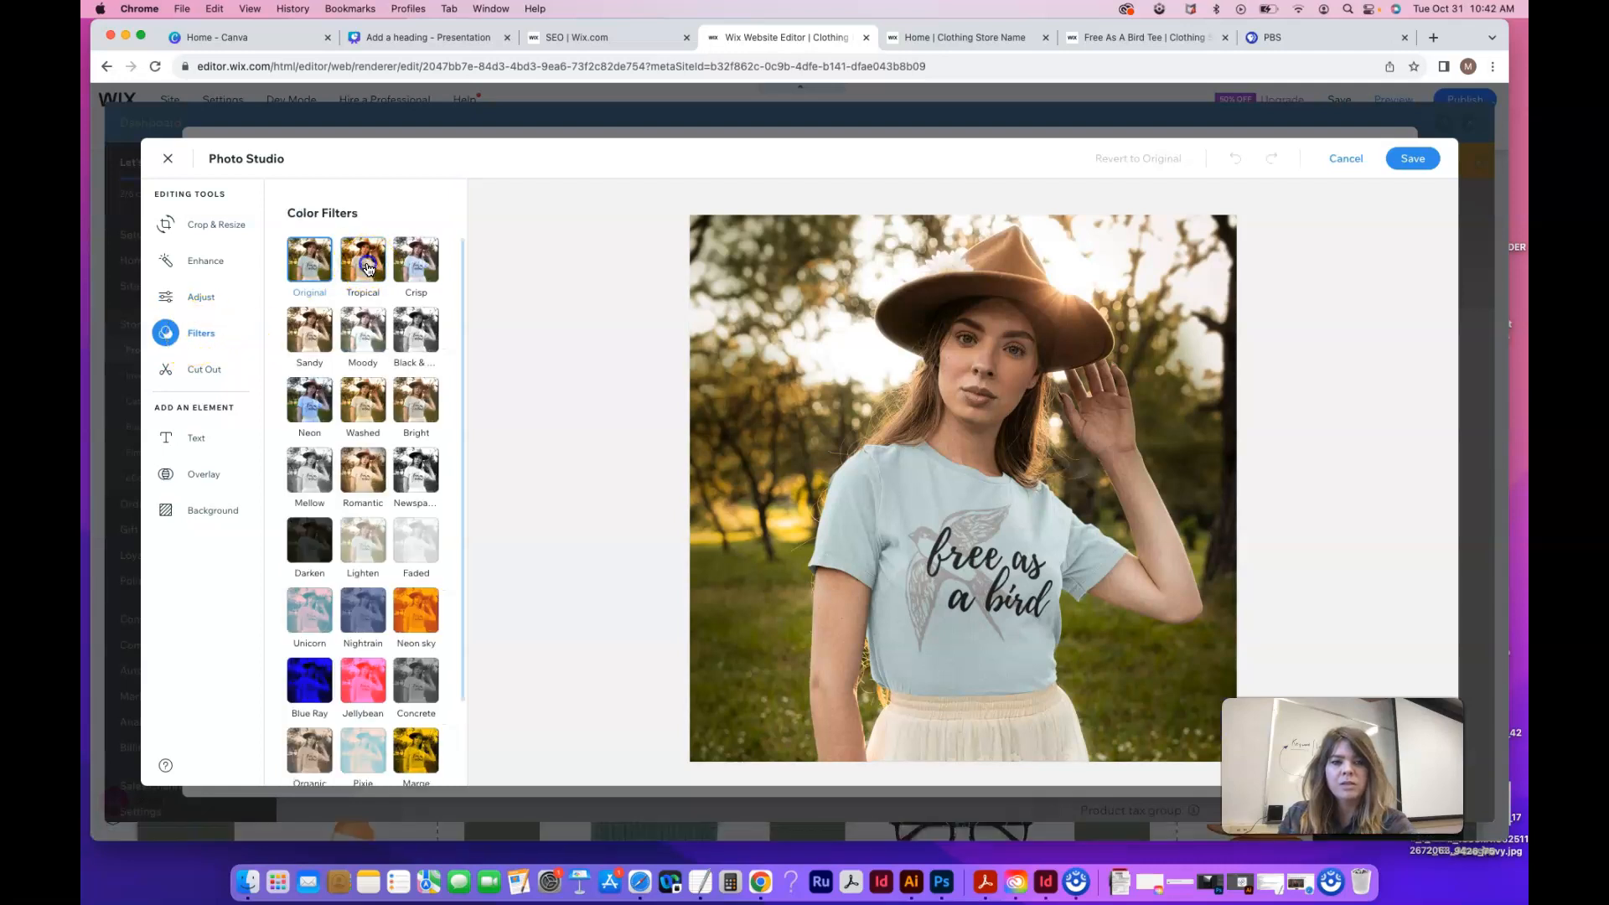
pyautogui.click(424, 270)
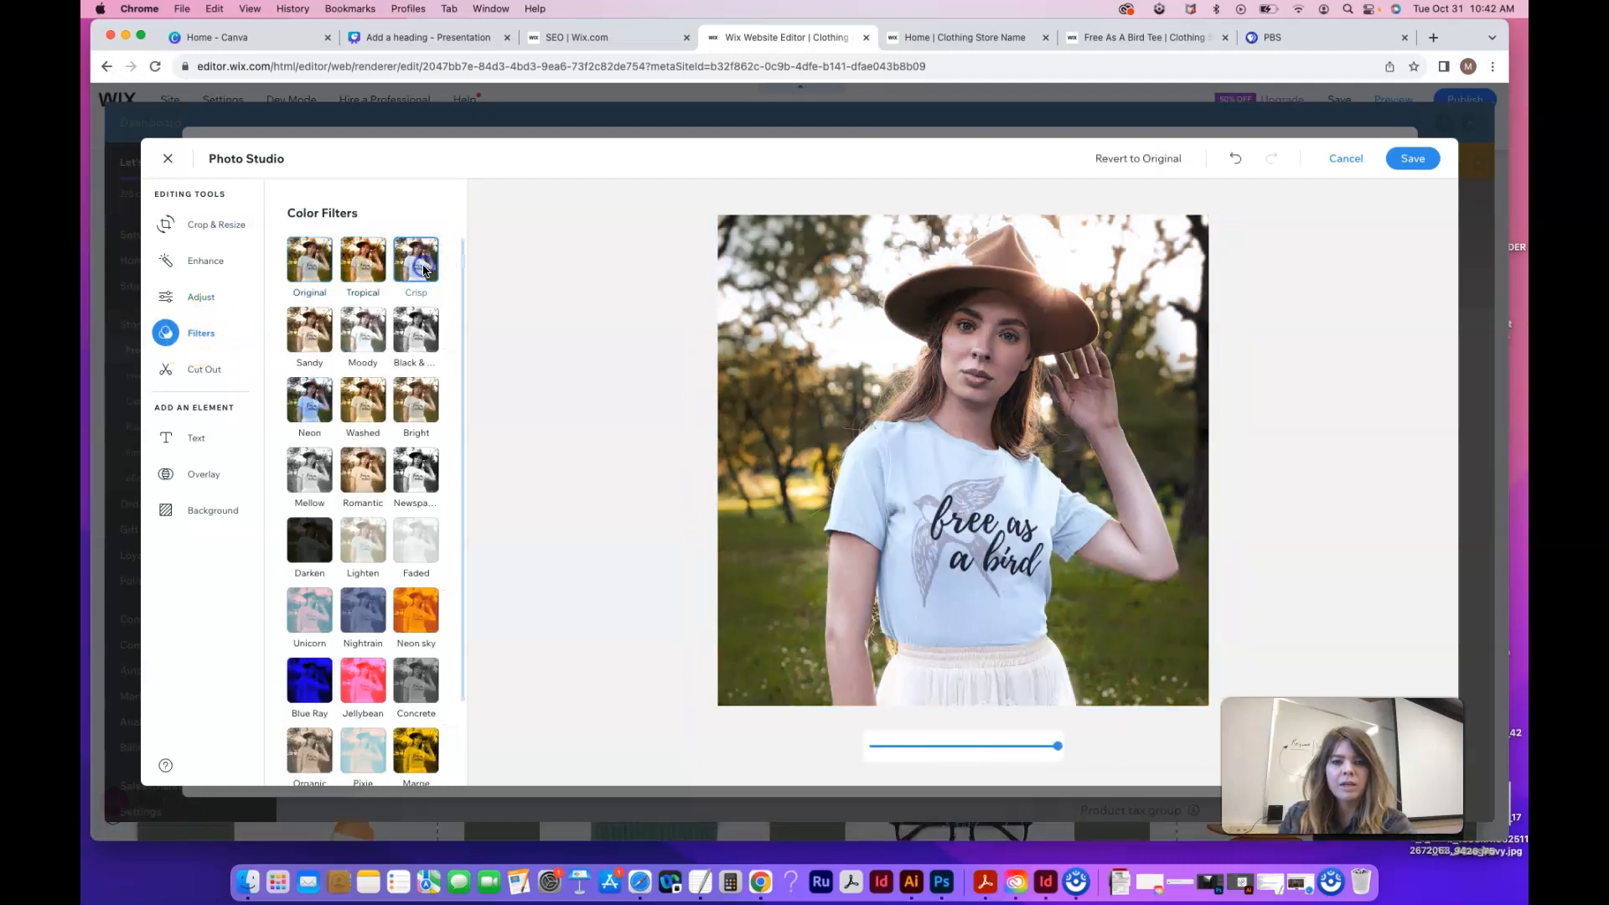
pyautogui.click(419, 329)
pyautogui.click(363, 331)
pyautogui.click(300, 336)
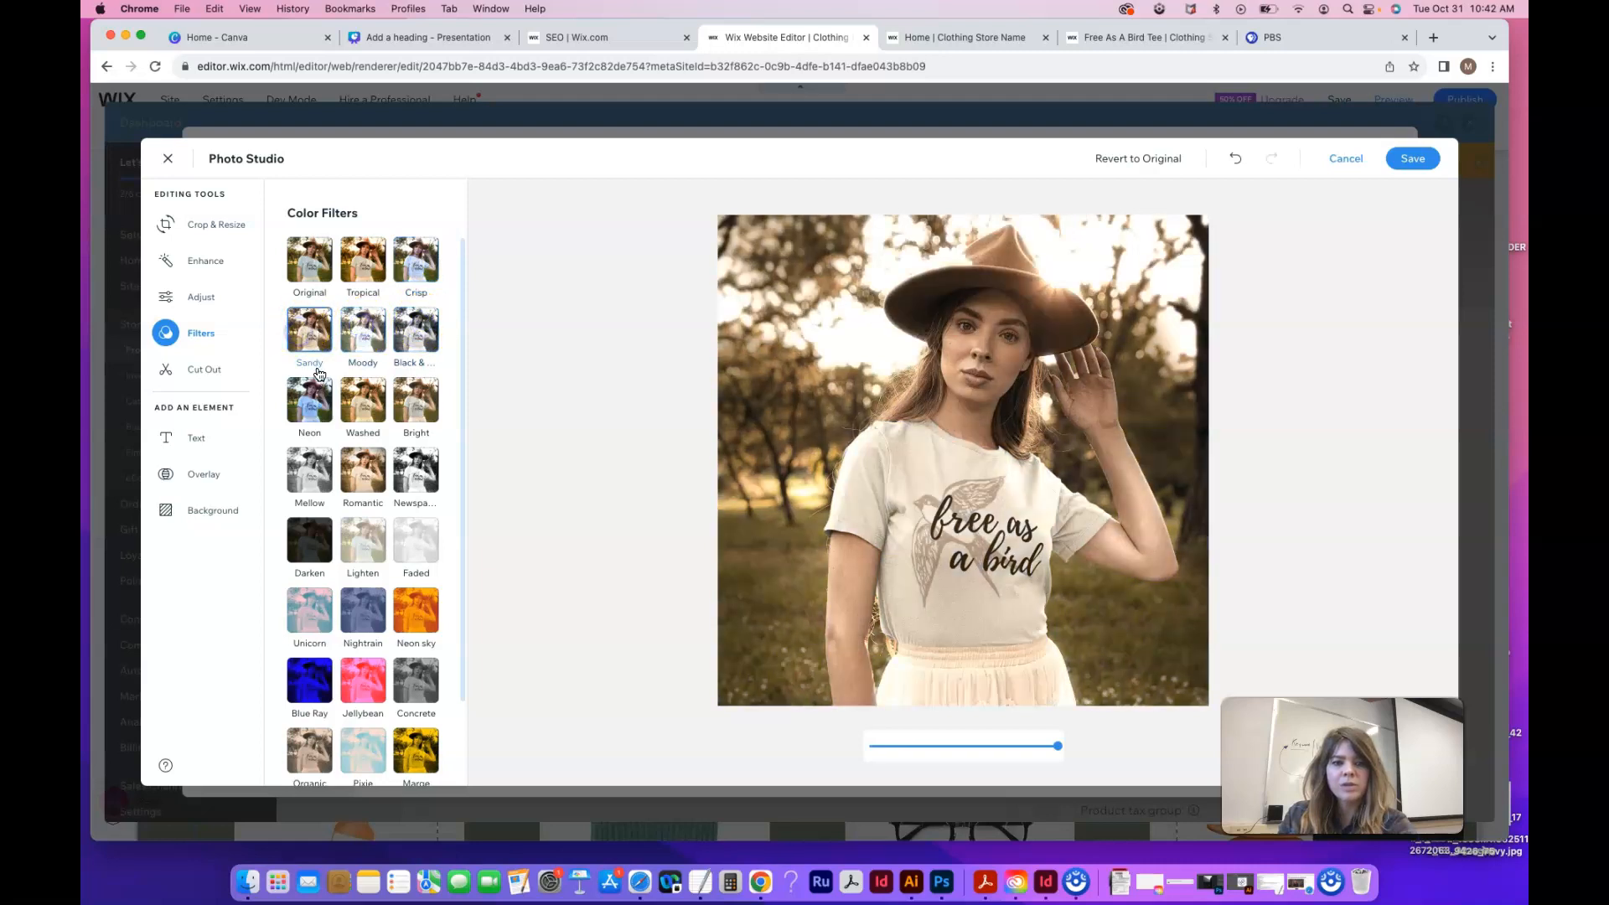
pyautogui.click(311, 402)
pyautogui.click(362, 404)
pyautogui.click(406, 416)
pyautogui.click(307, 260)
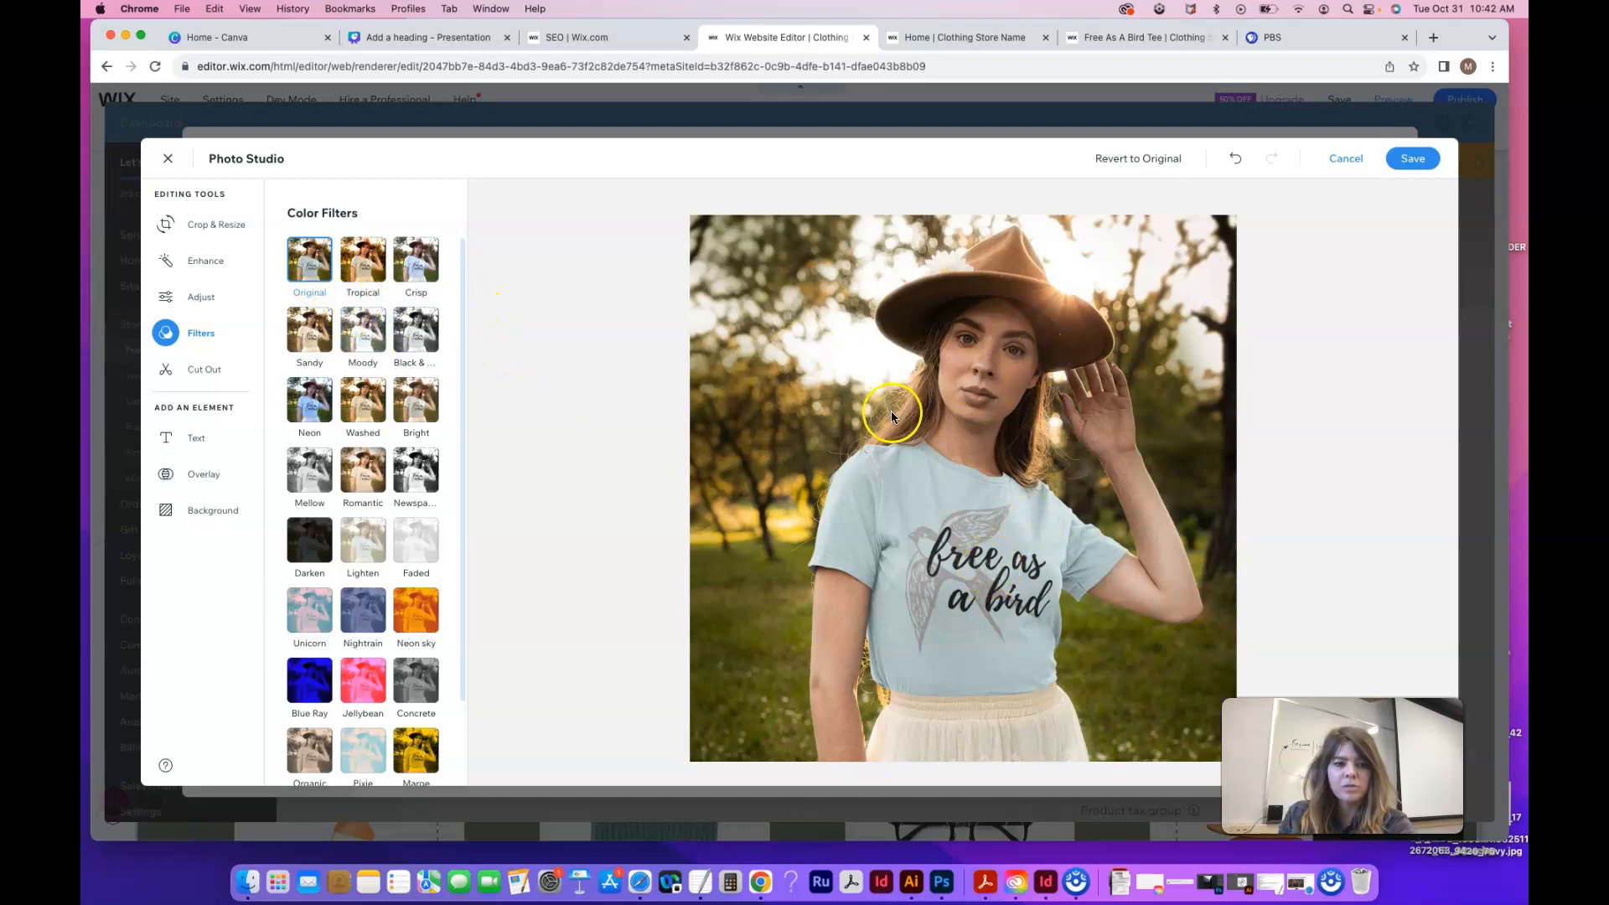
# Try the Jellybean and Tropical filters, revert to Original, and leave Photo Studio without saving
pyautogui.scroll(-1, 356, 575)
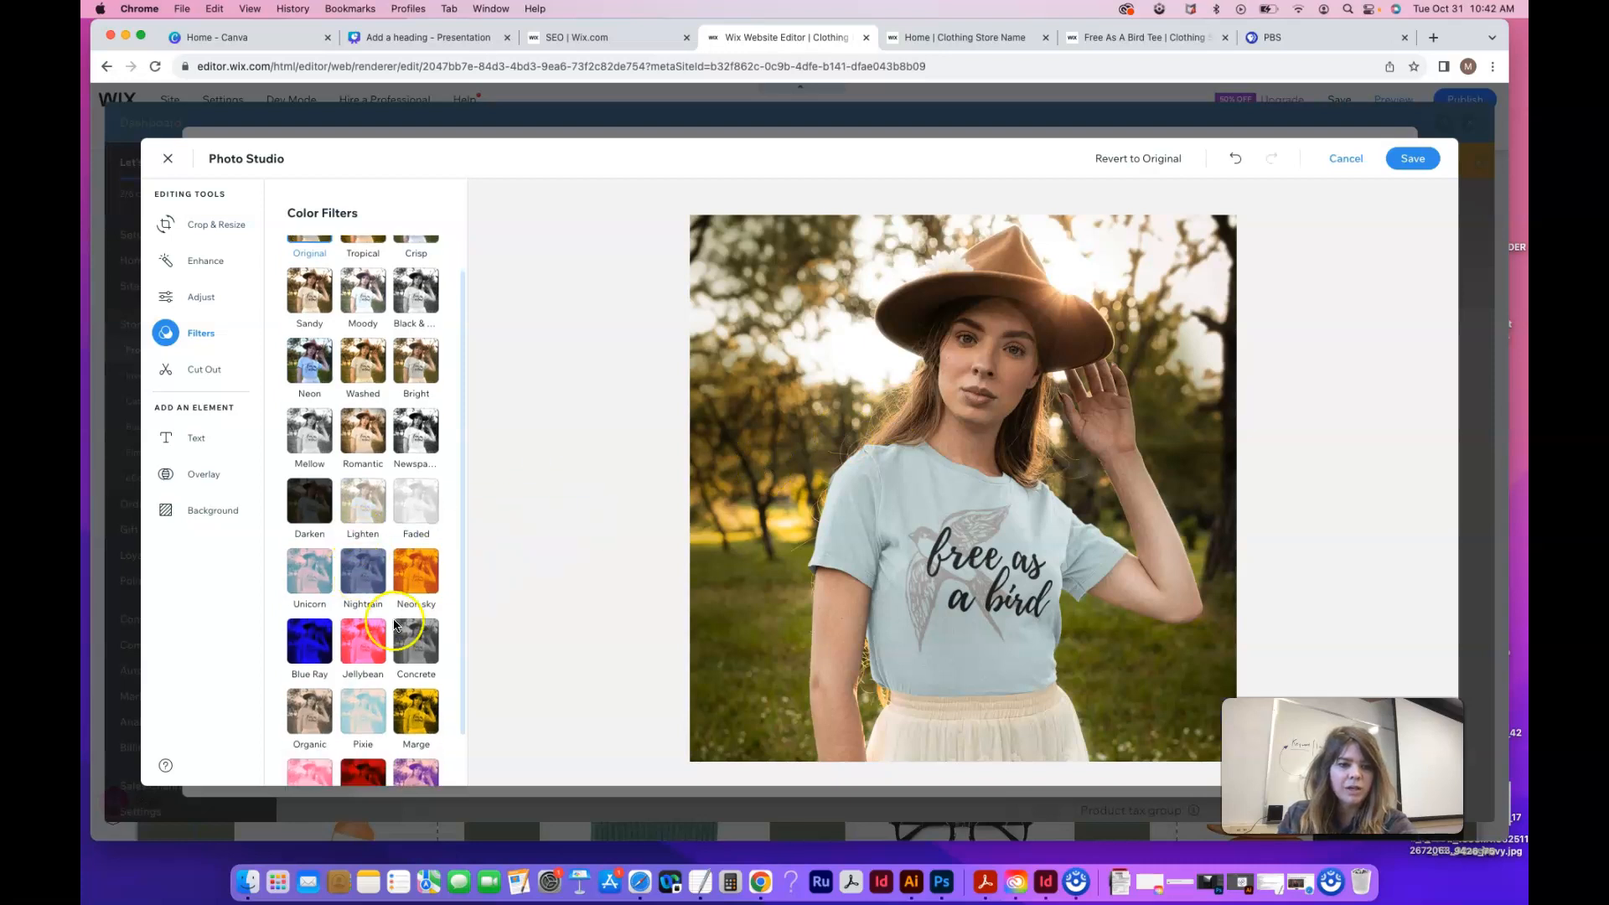
pyautogui.click(367, 642)
pyautogui.scroll(1, 374, 513)
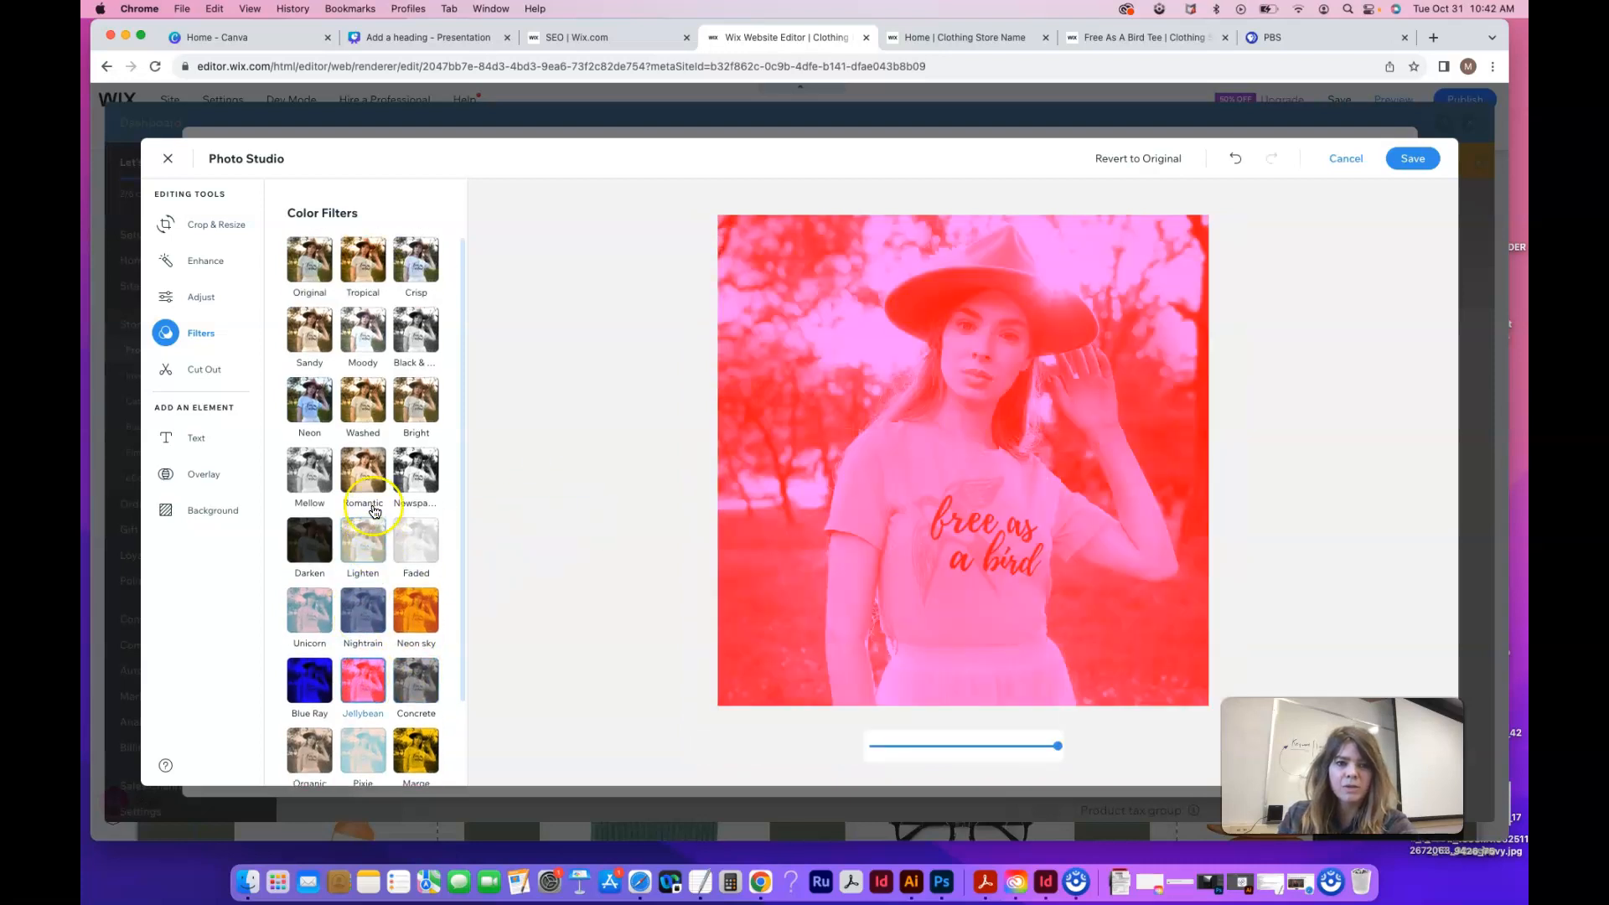
pyautogui.click(309, 259)
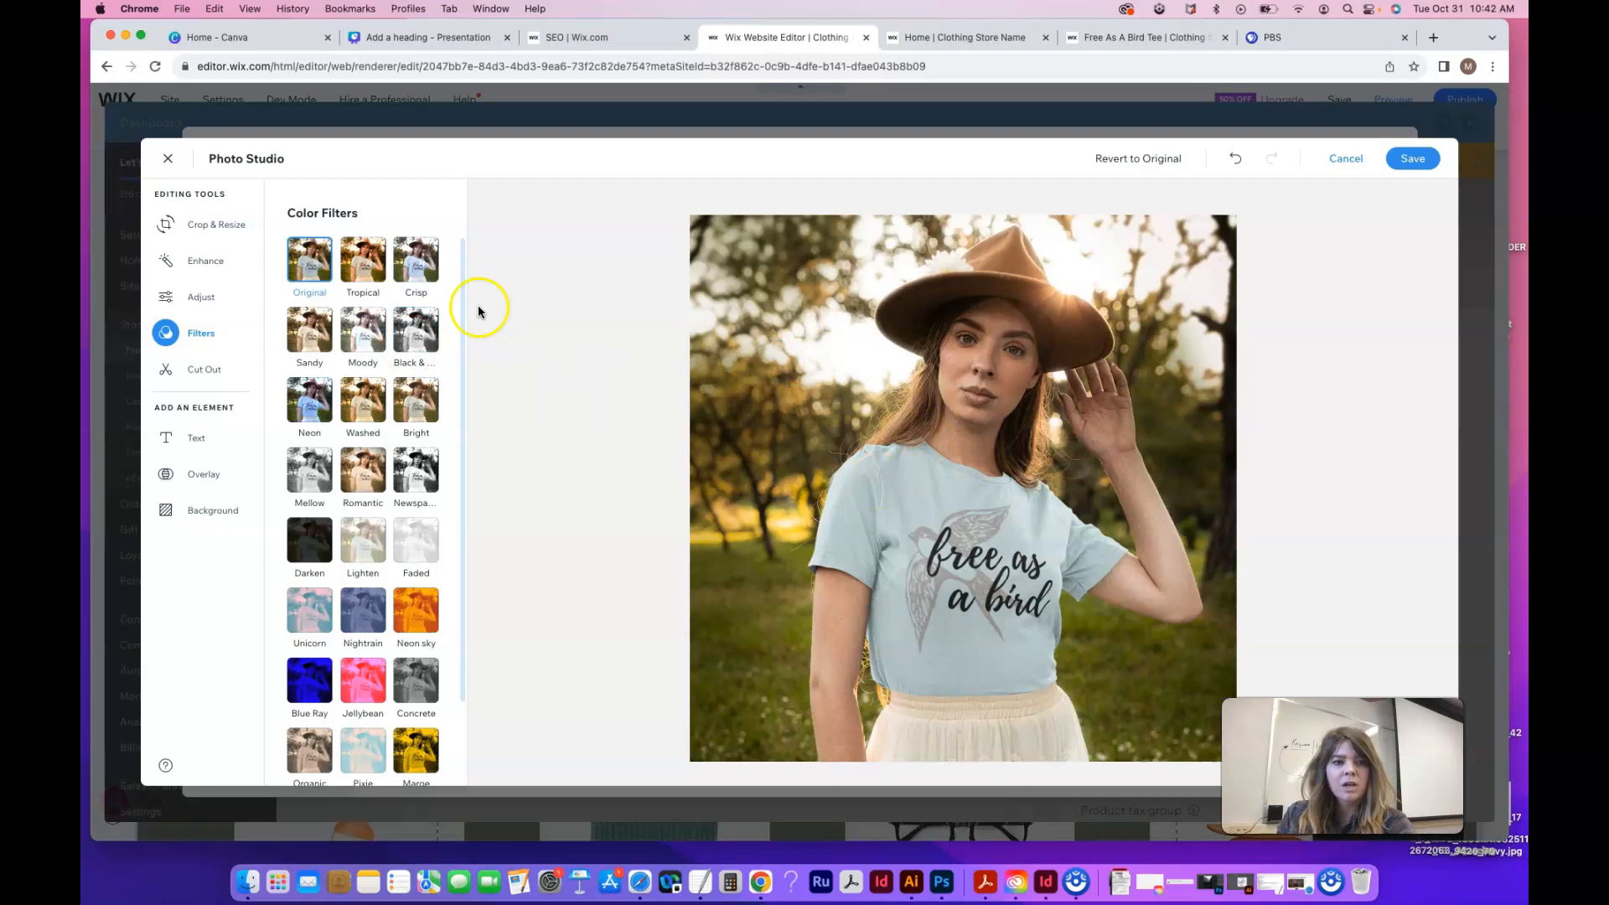
pyautogui.click(372, 280)
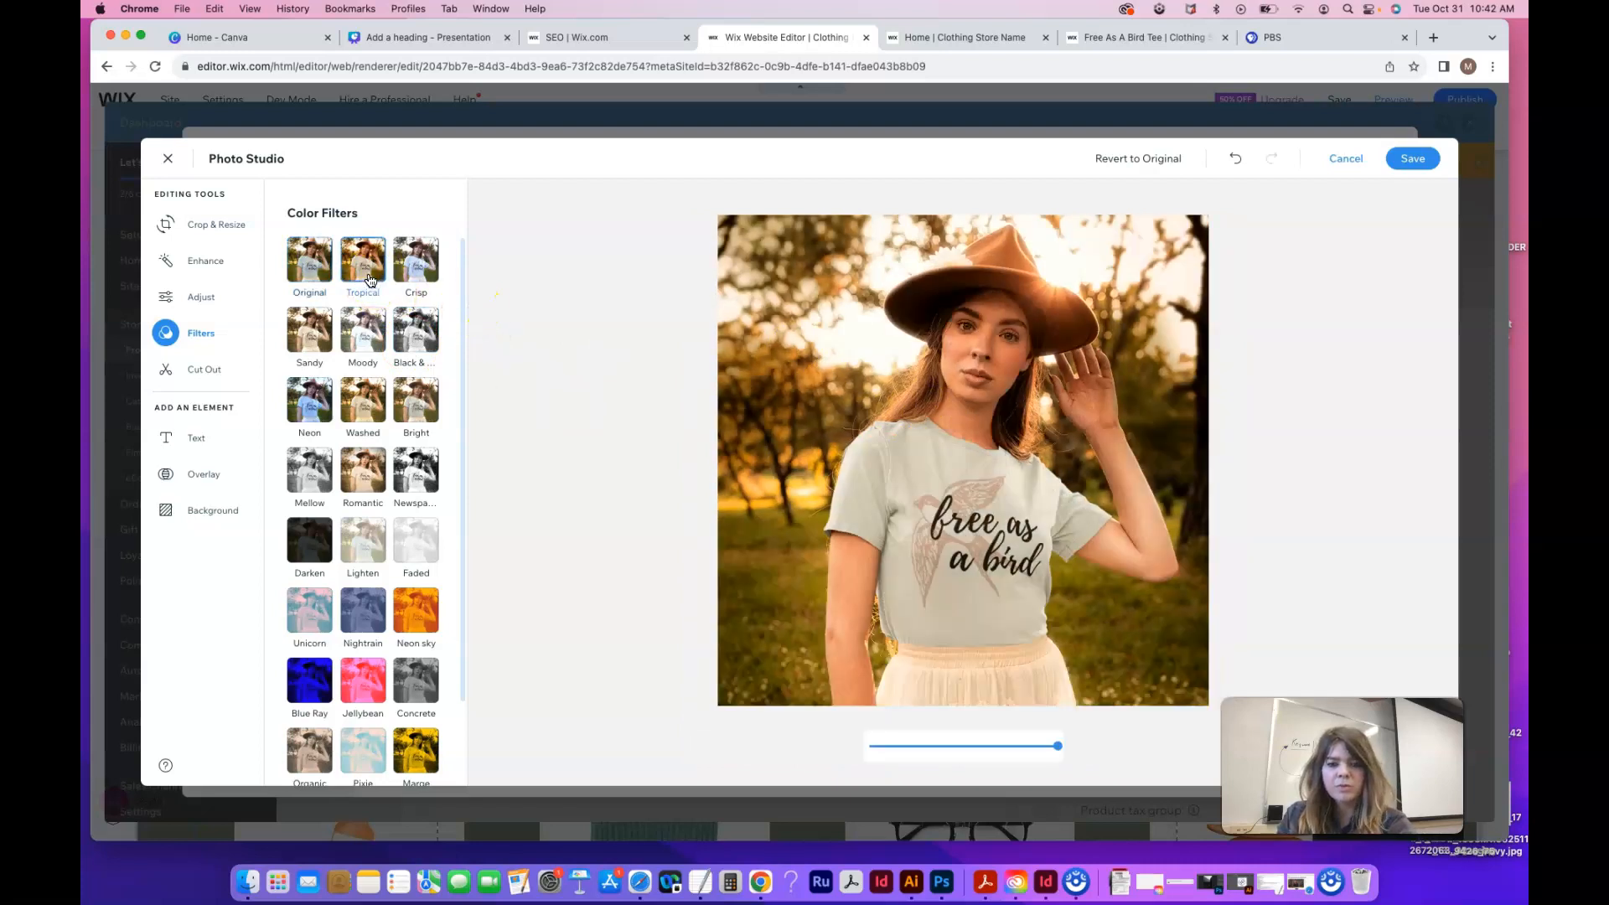
pyautogui.click(309, 264)
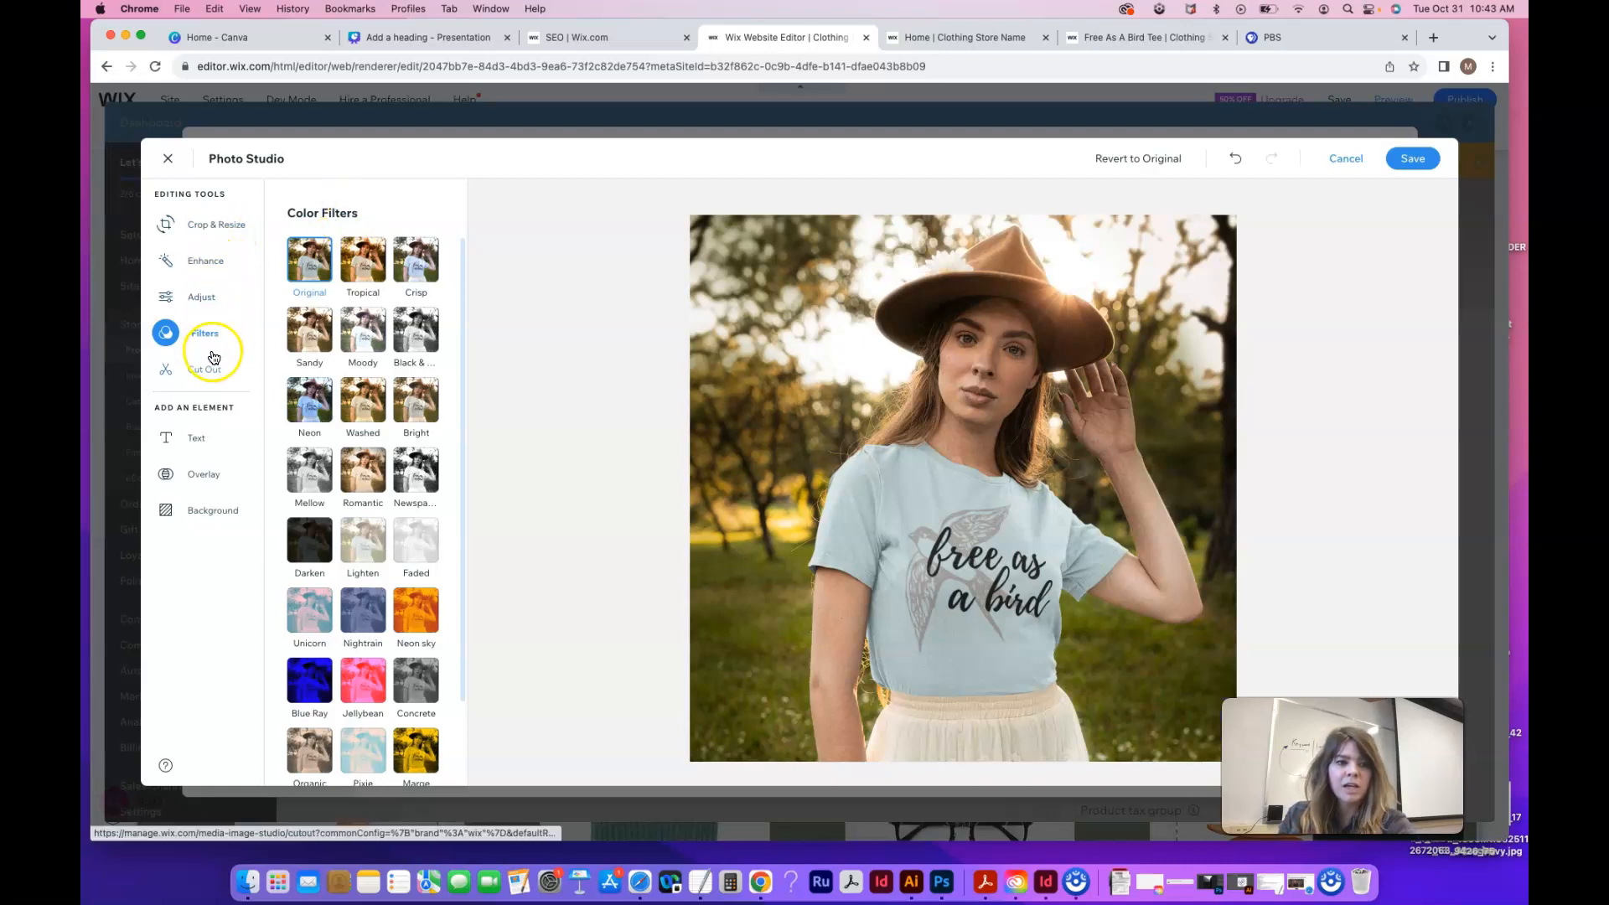
pyautogui.click(1361, 165)
pyautogui.click(989, 514)
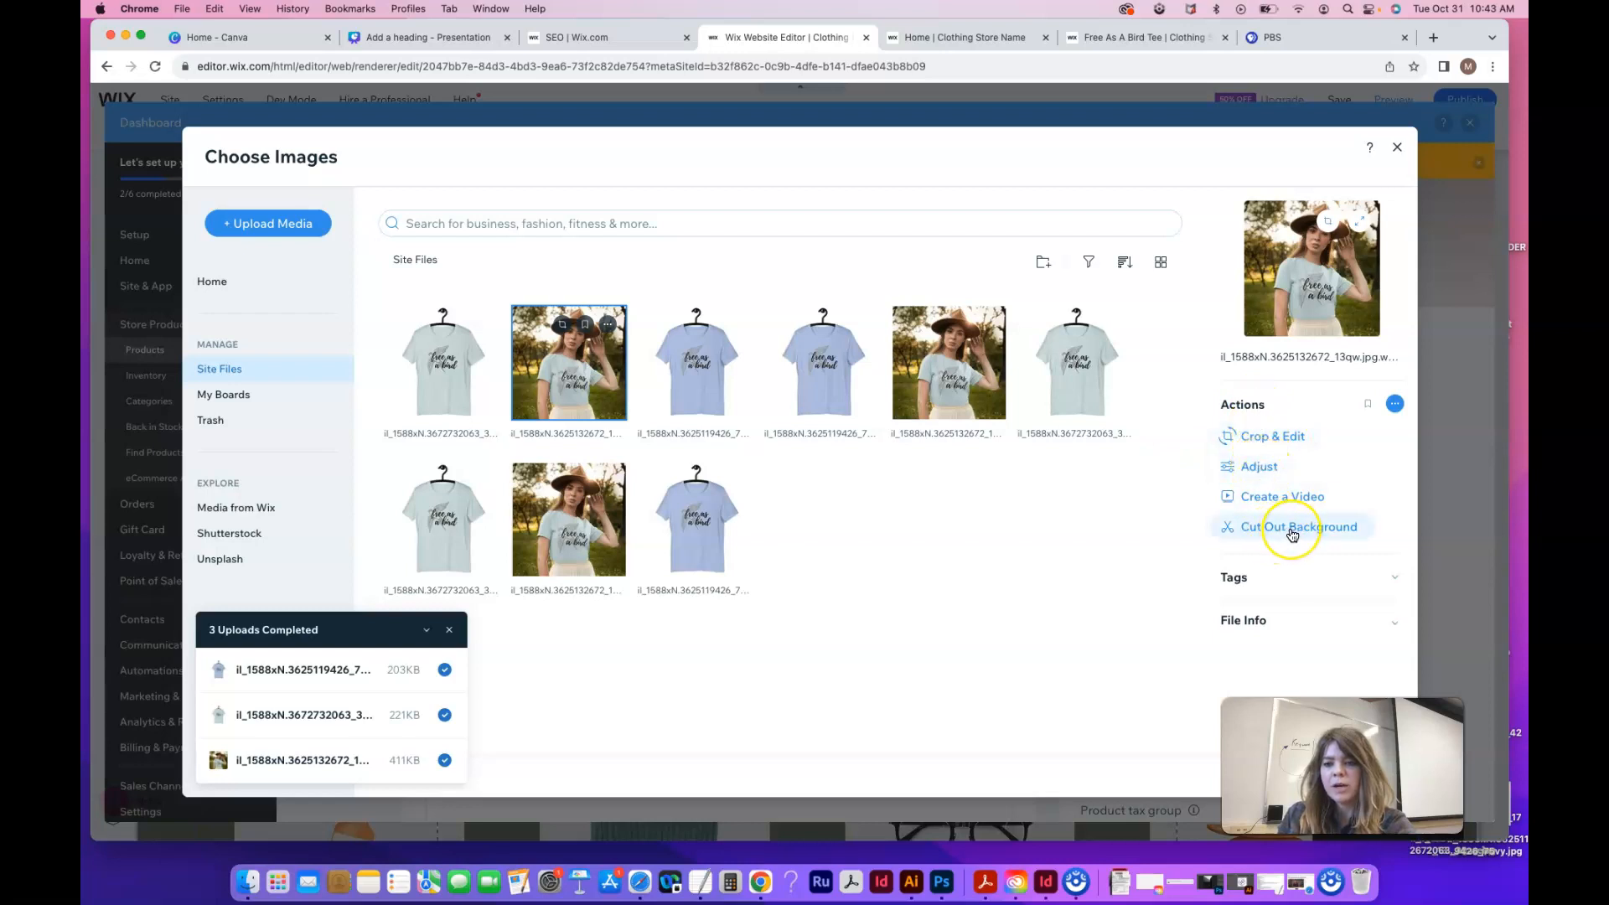
# Select five top-row uploaded photos, starting from the blue tee, and add them to the product
pyautogui.click(450, 629)
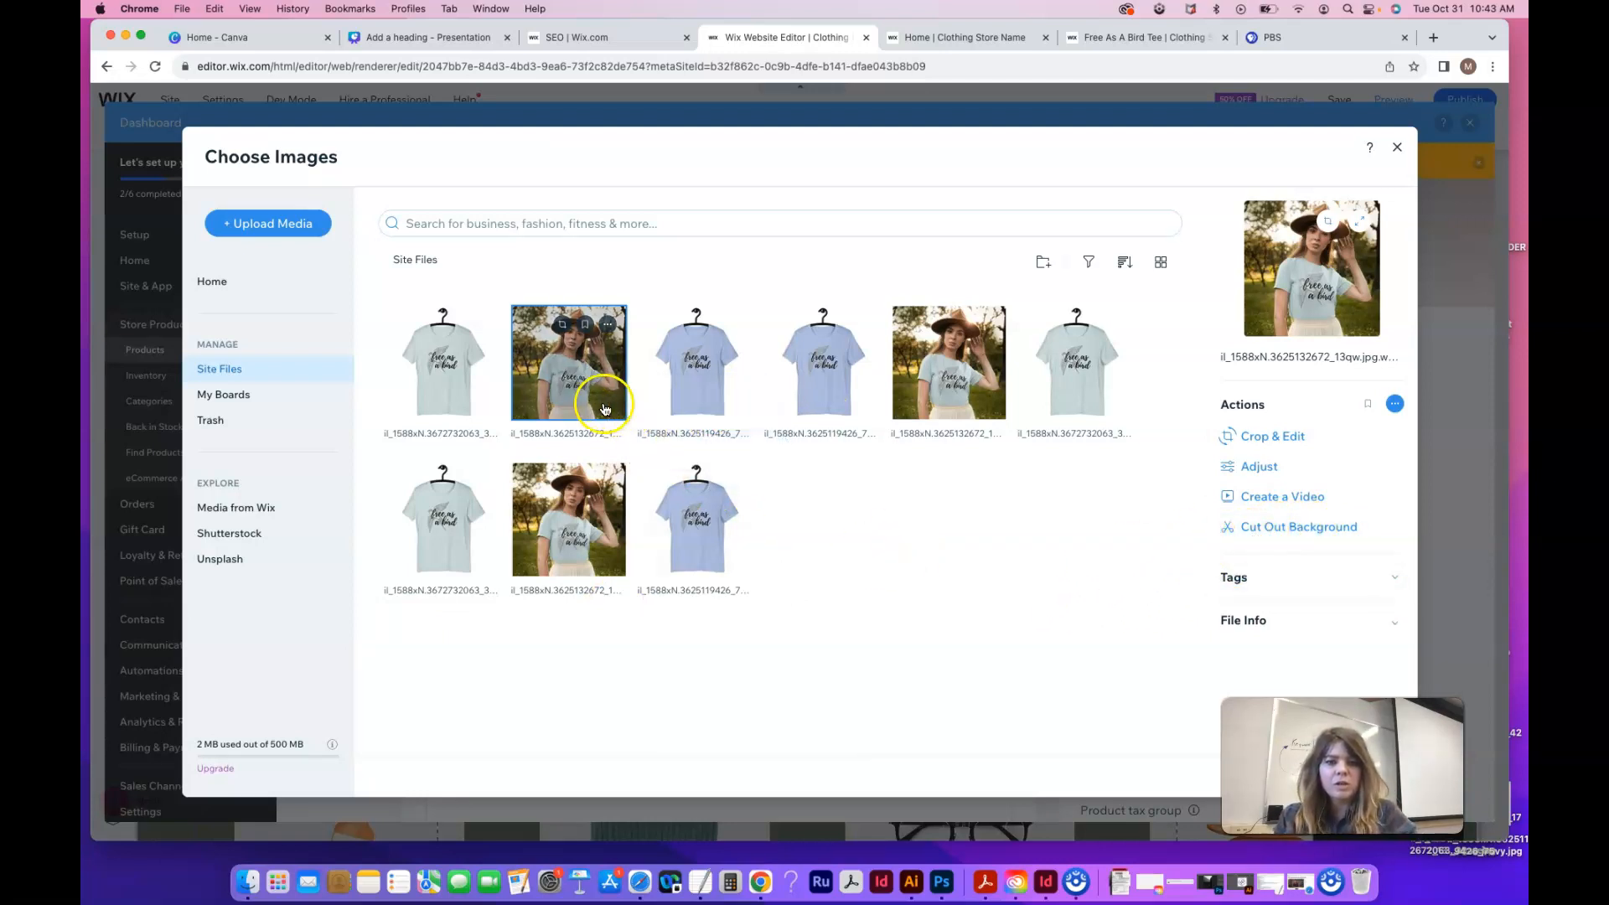
pyautogui.click(730, 355)
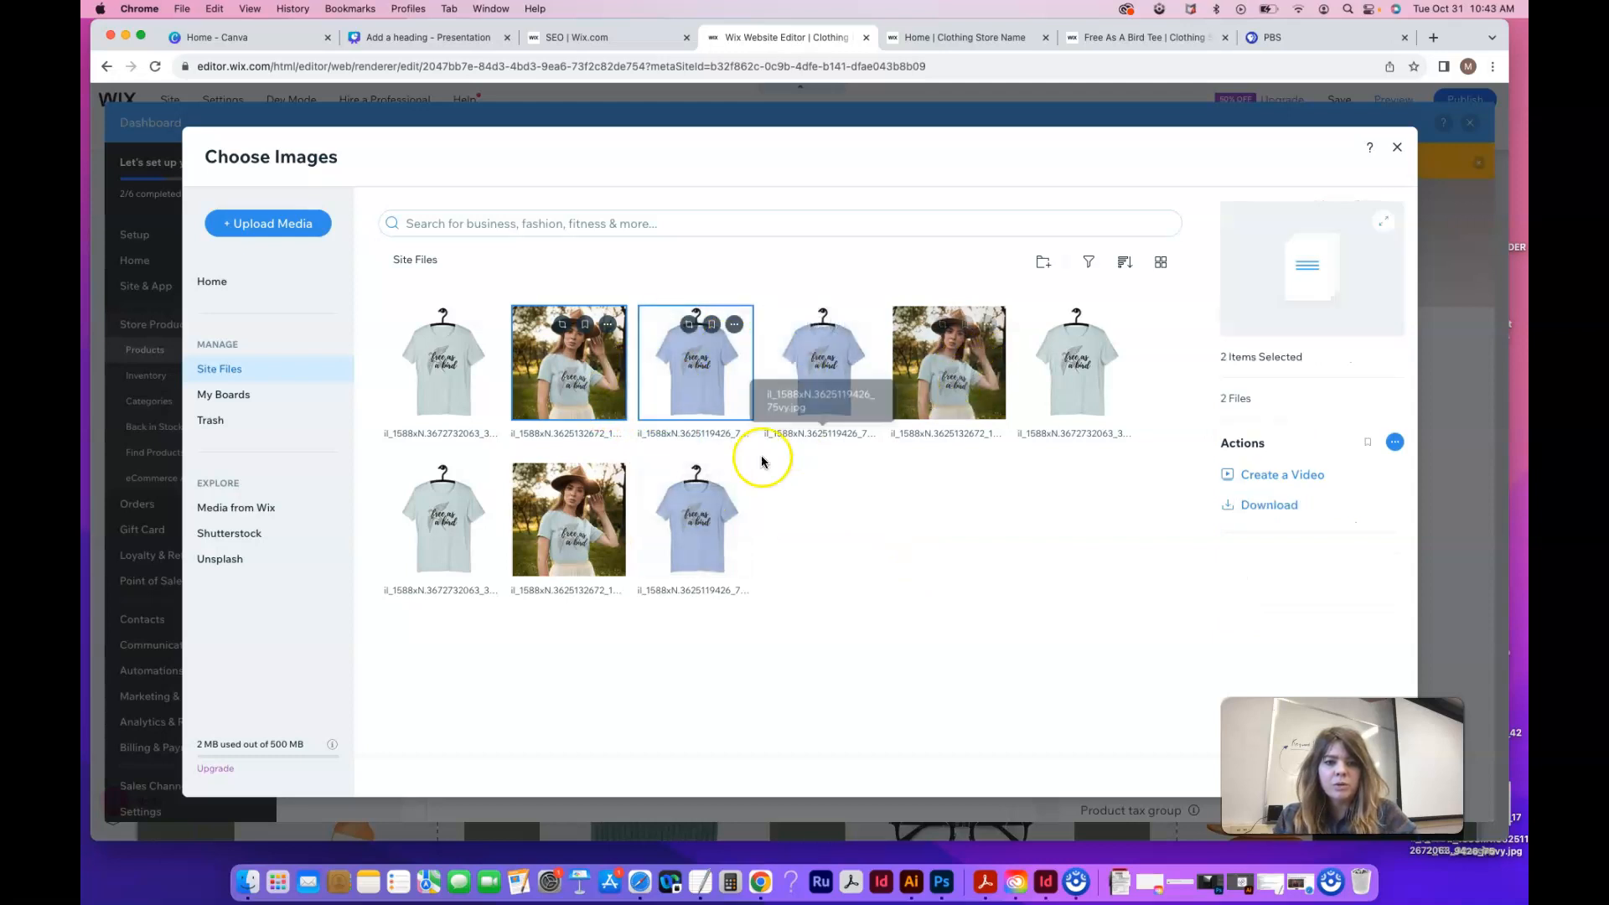
pyautogui.keyDown('shift'); pyautogui.click(1069, 393); pyautogui.keyUp('shift')
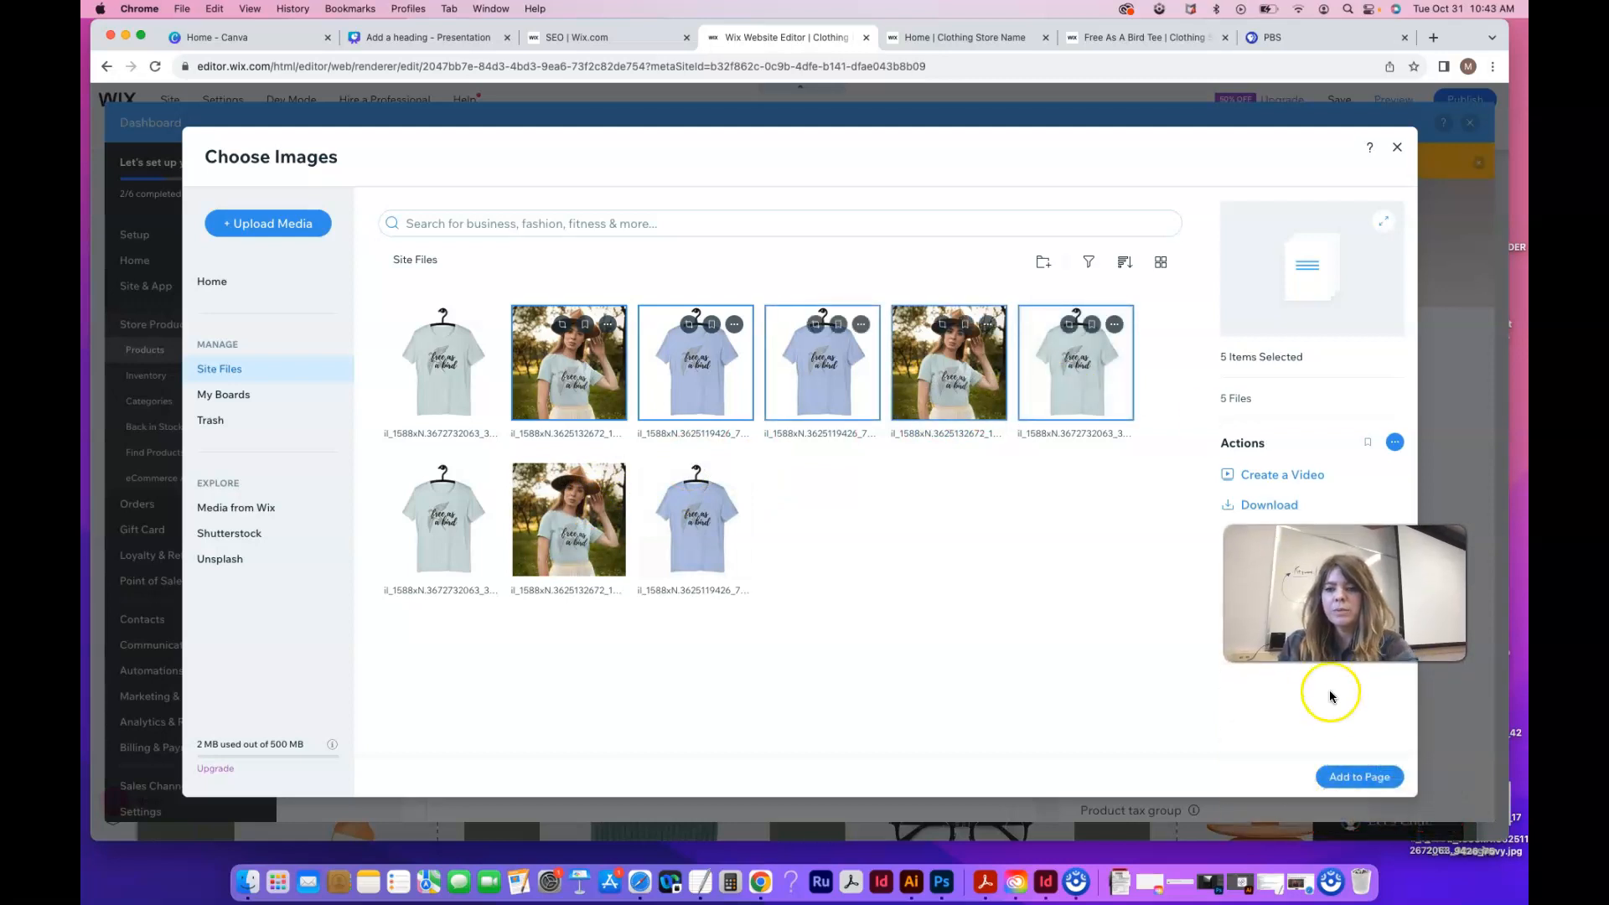
pyautogui.click(1353, 780)
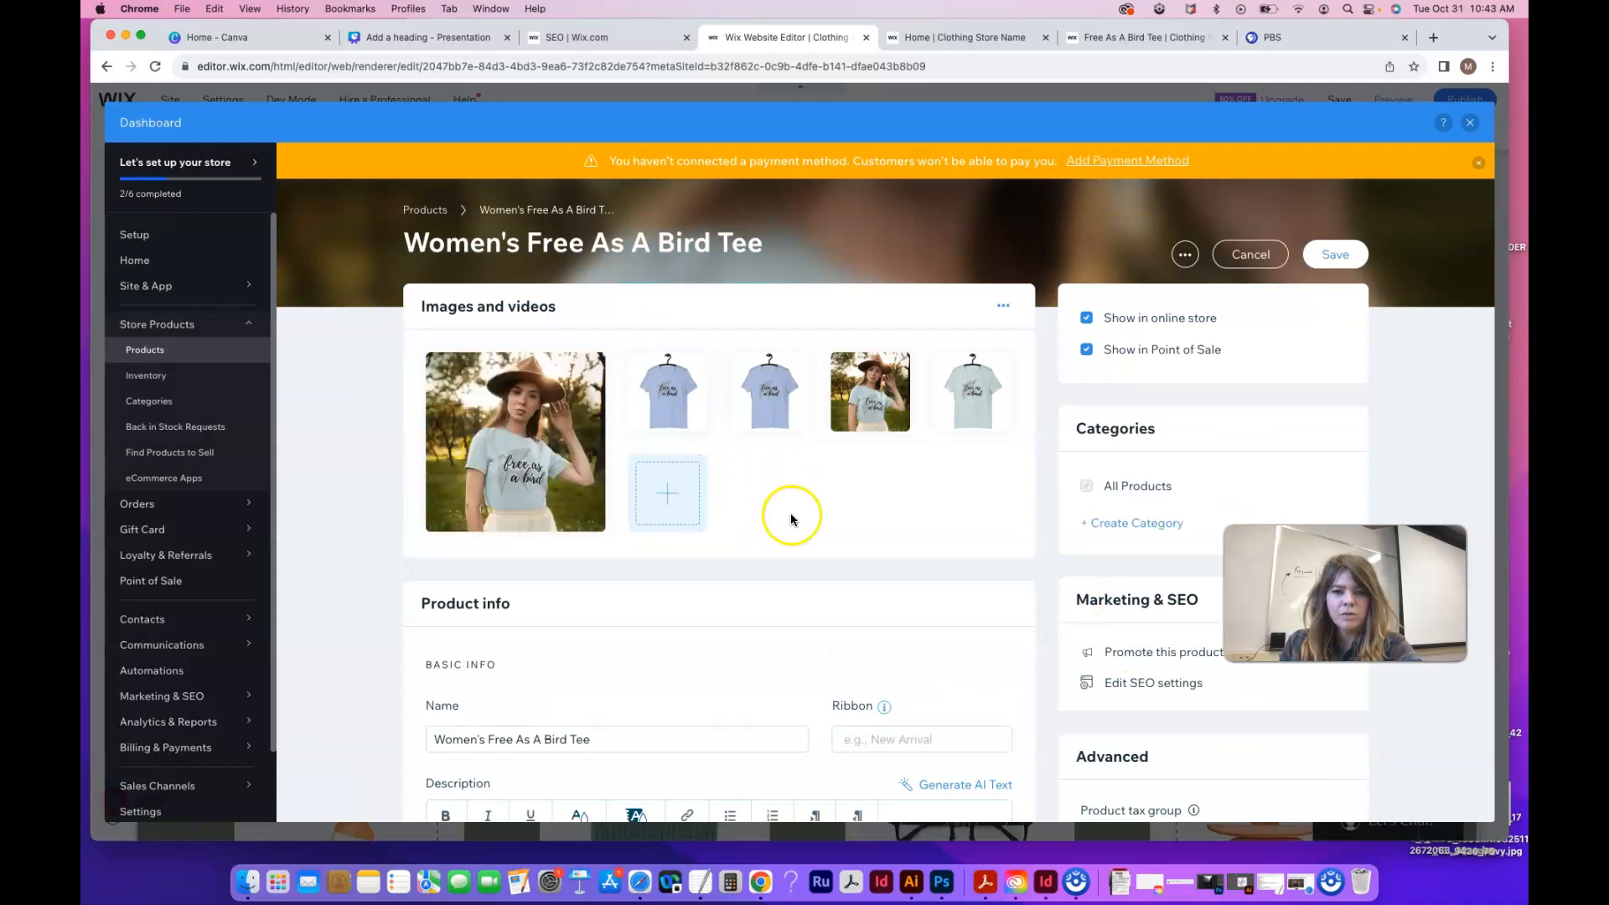
# Remove the extra blue tee and duplicate woman photos, then reorder the remaining tee shots
pyautogui.moveTo(872, 373)
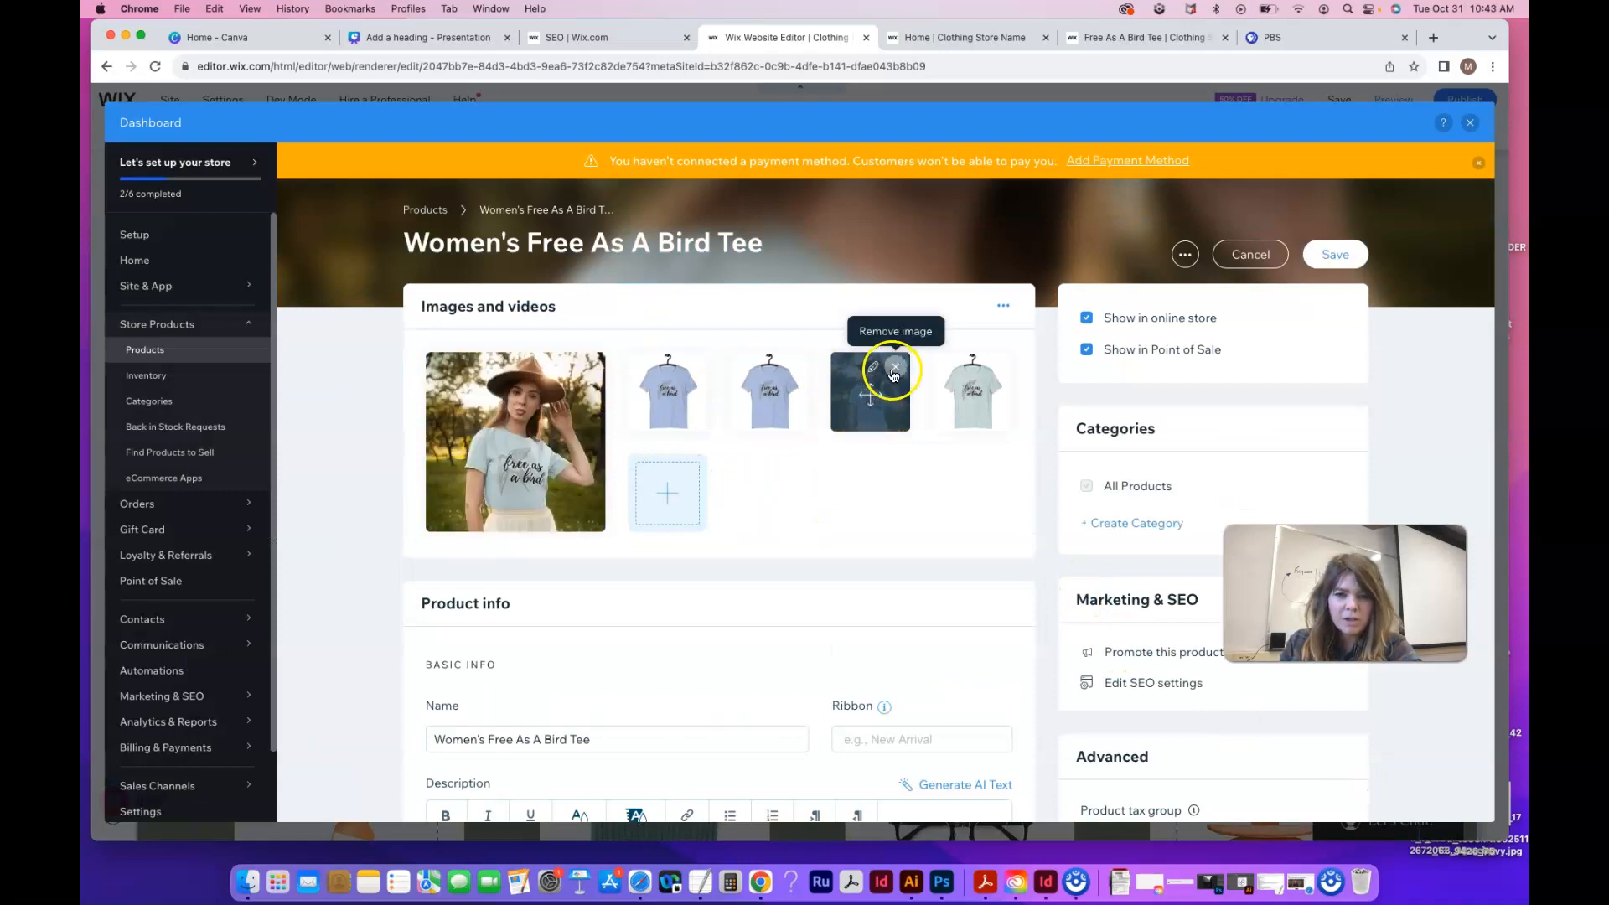
pyautogui.click(794, 367)
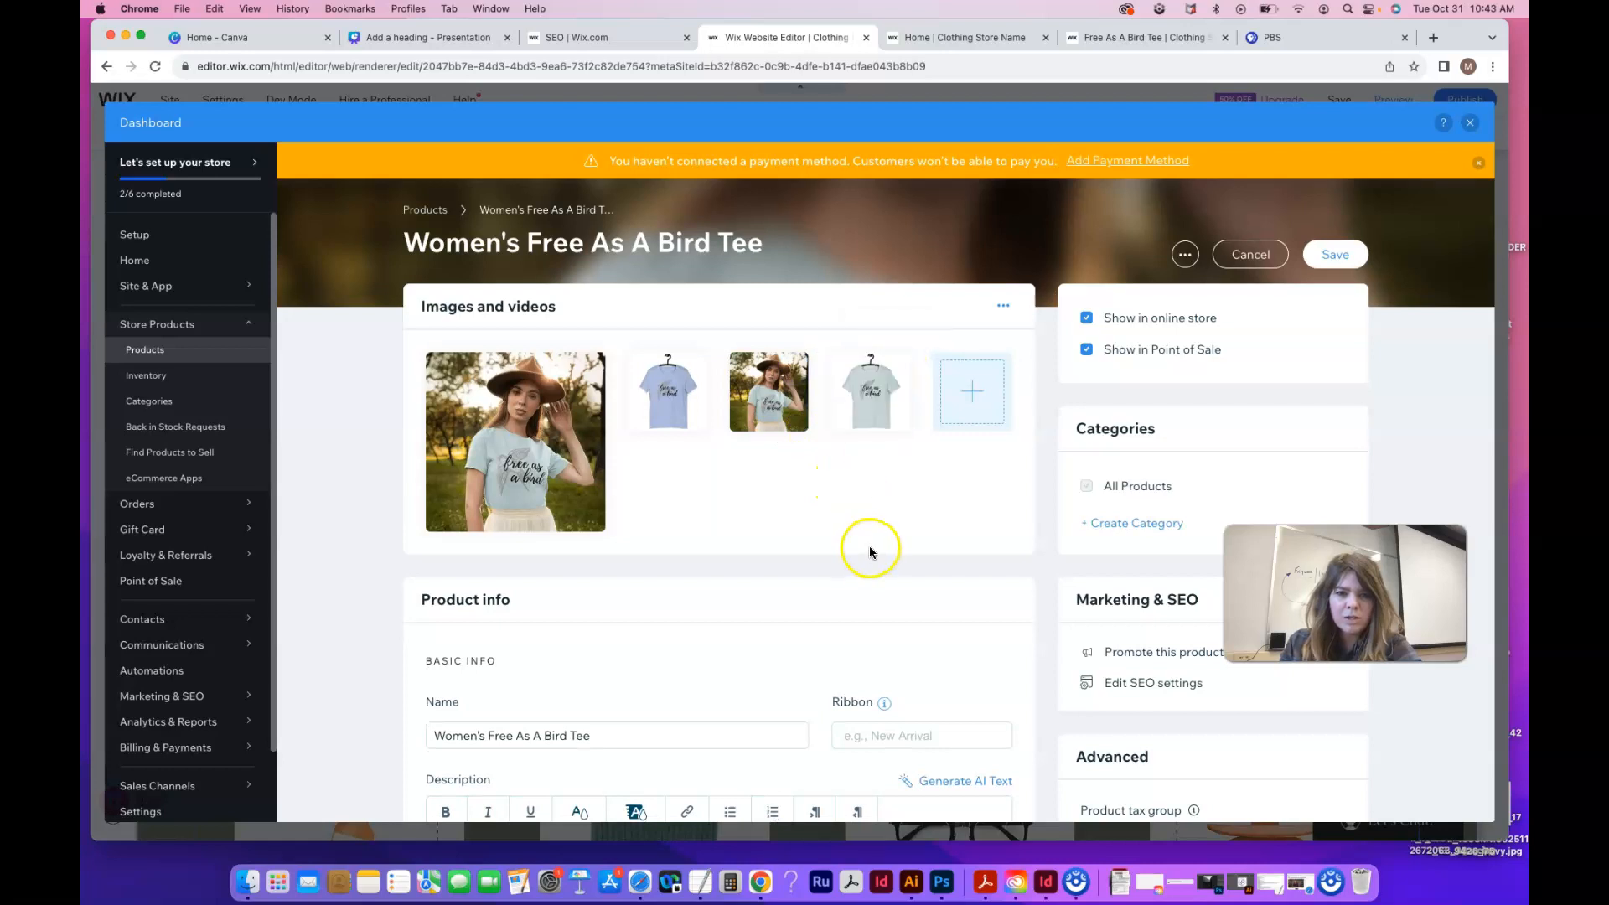
pyautogui.click(795, 366)
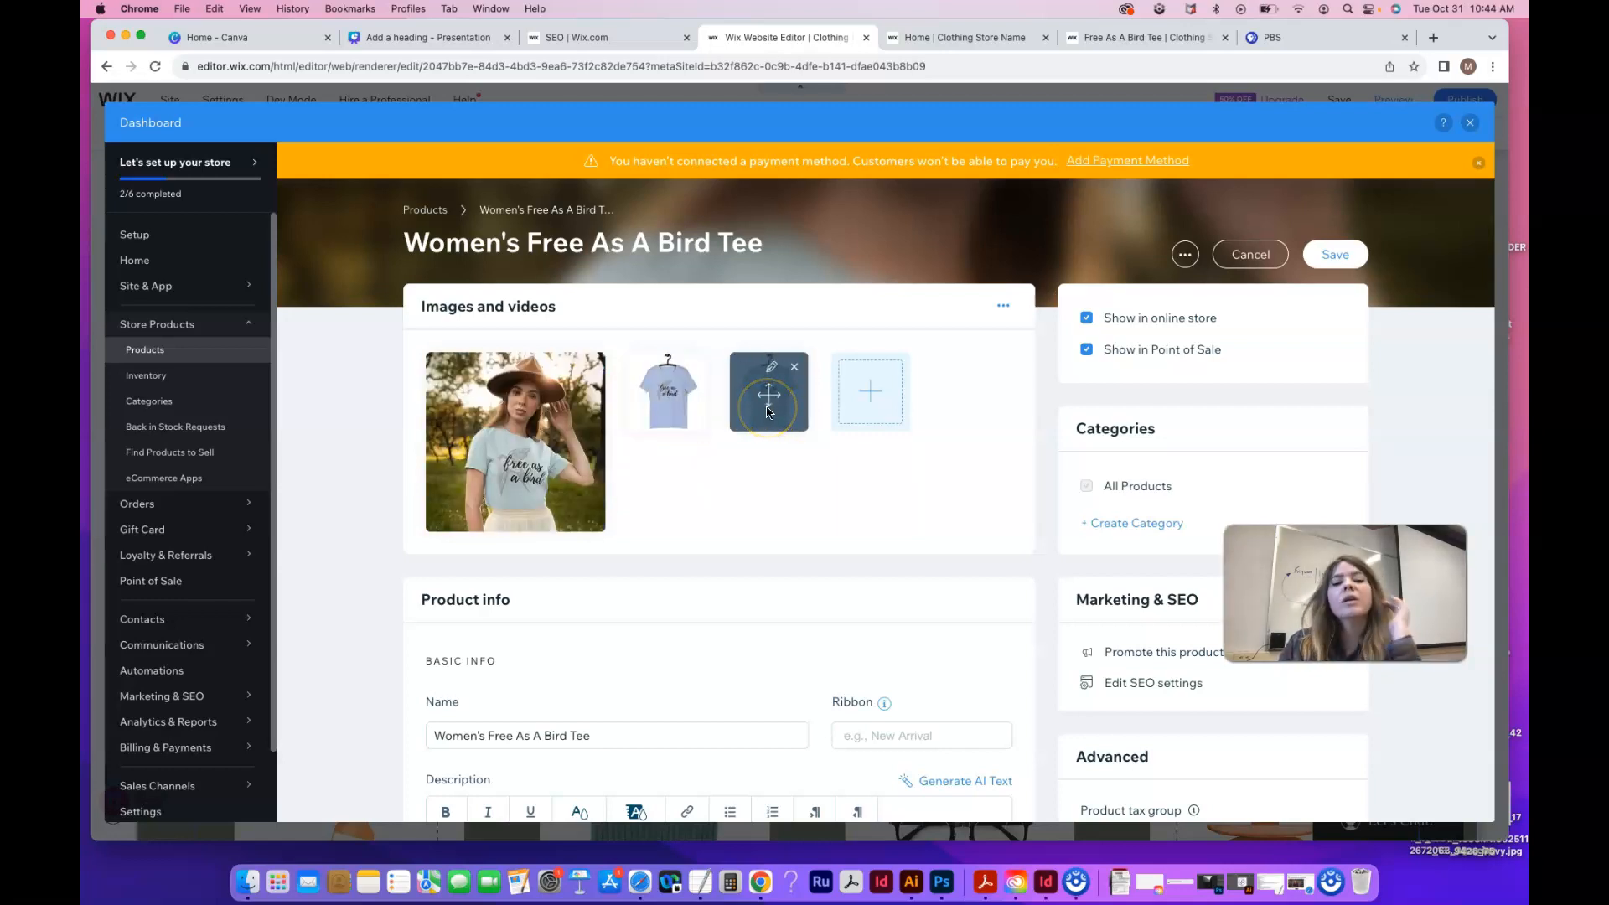
pyautogui.moveTo(771, 411); pyautogui.dragTo(683, 417)
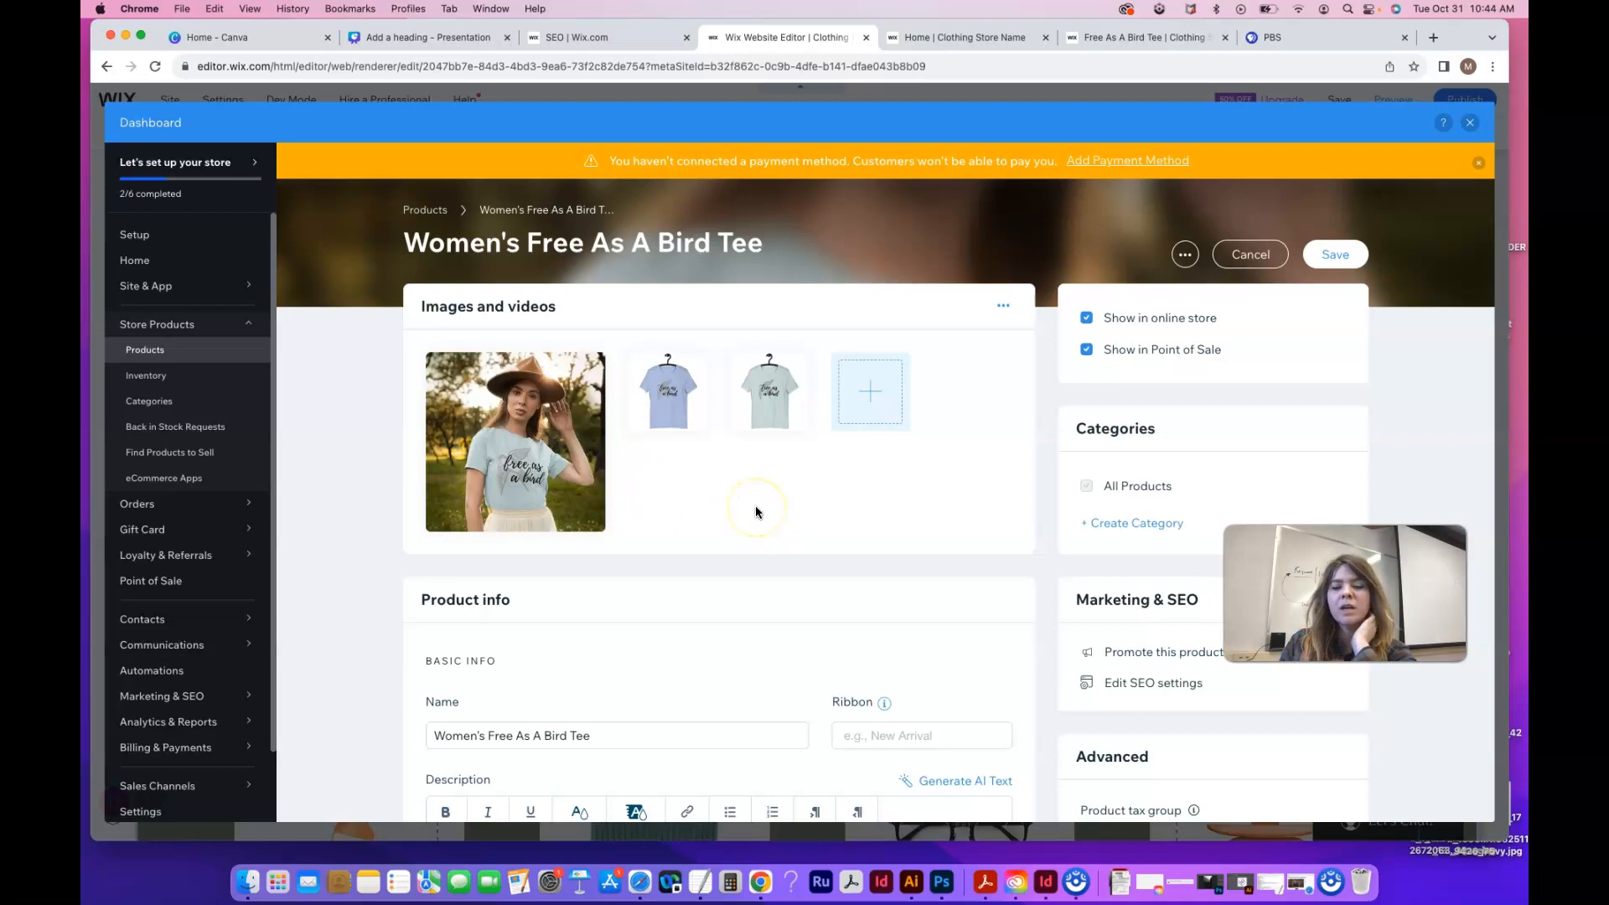
pyautogui.scroll(-1, 826, 507)
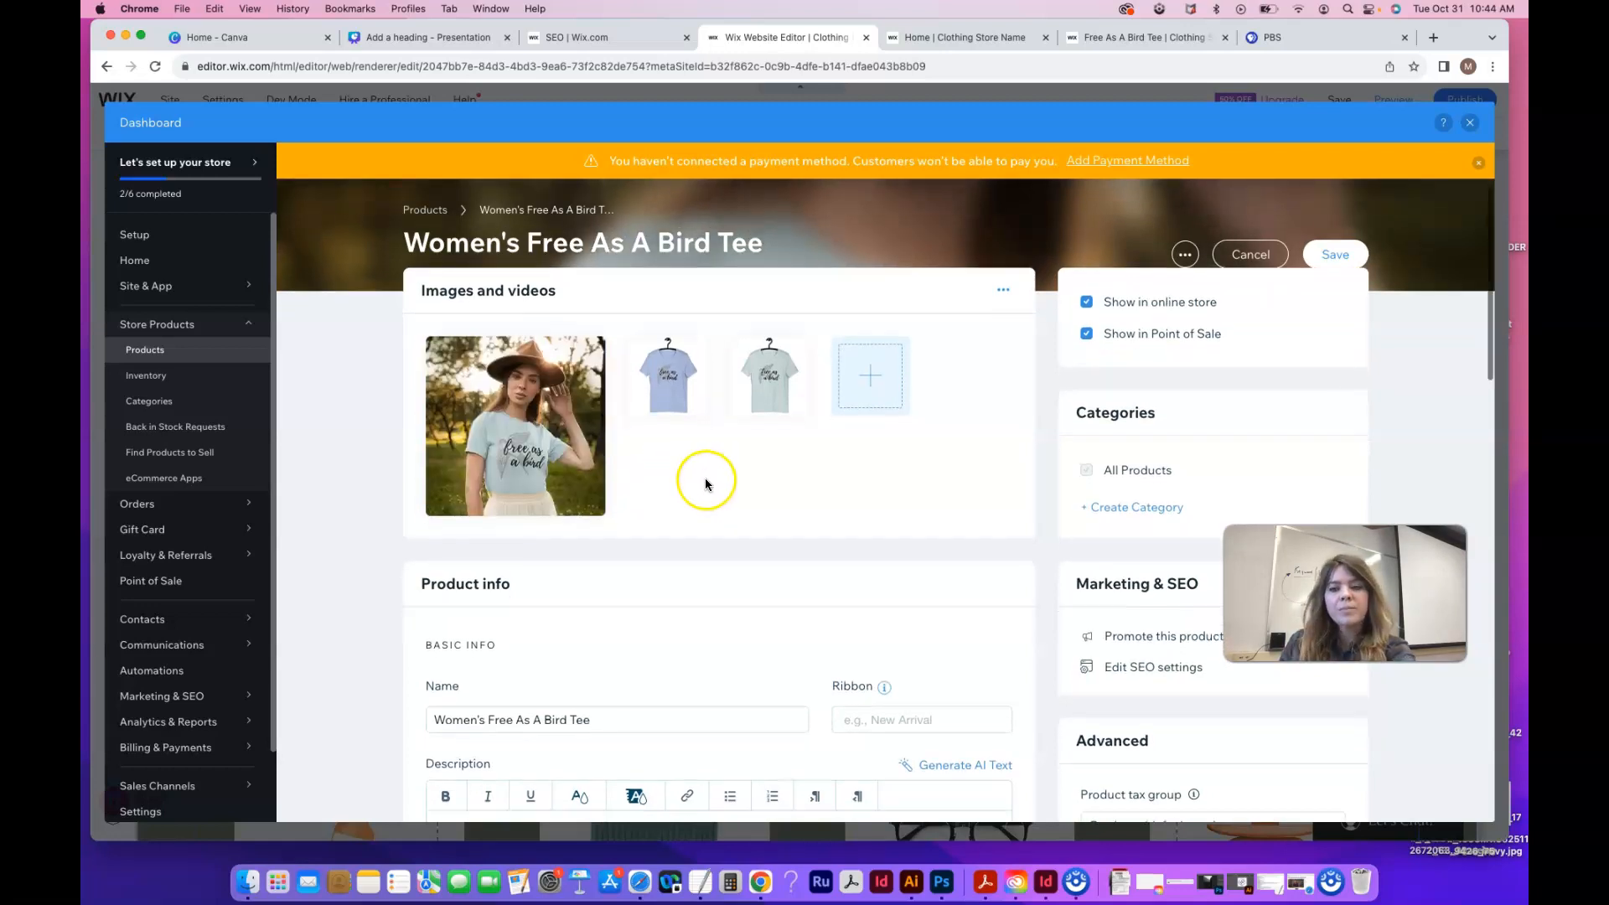
# Set the product's ribbon to 'New Arrival' in the Product info section
pyautogui.scroll(-1, 704, 478)
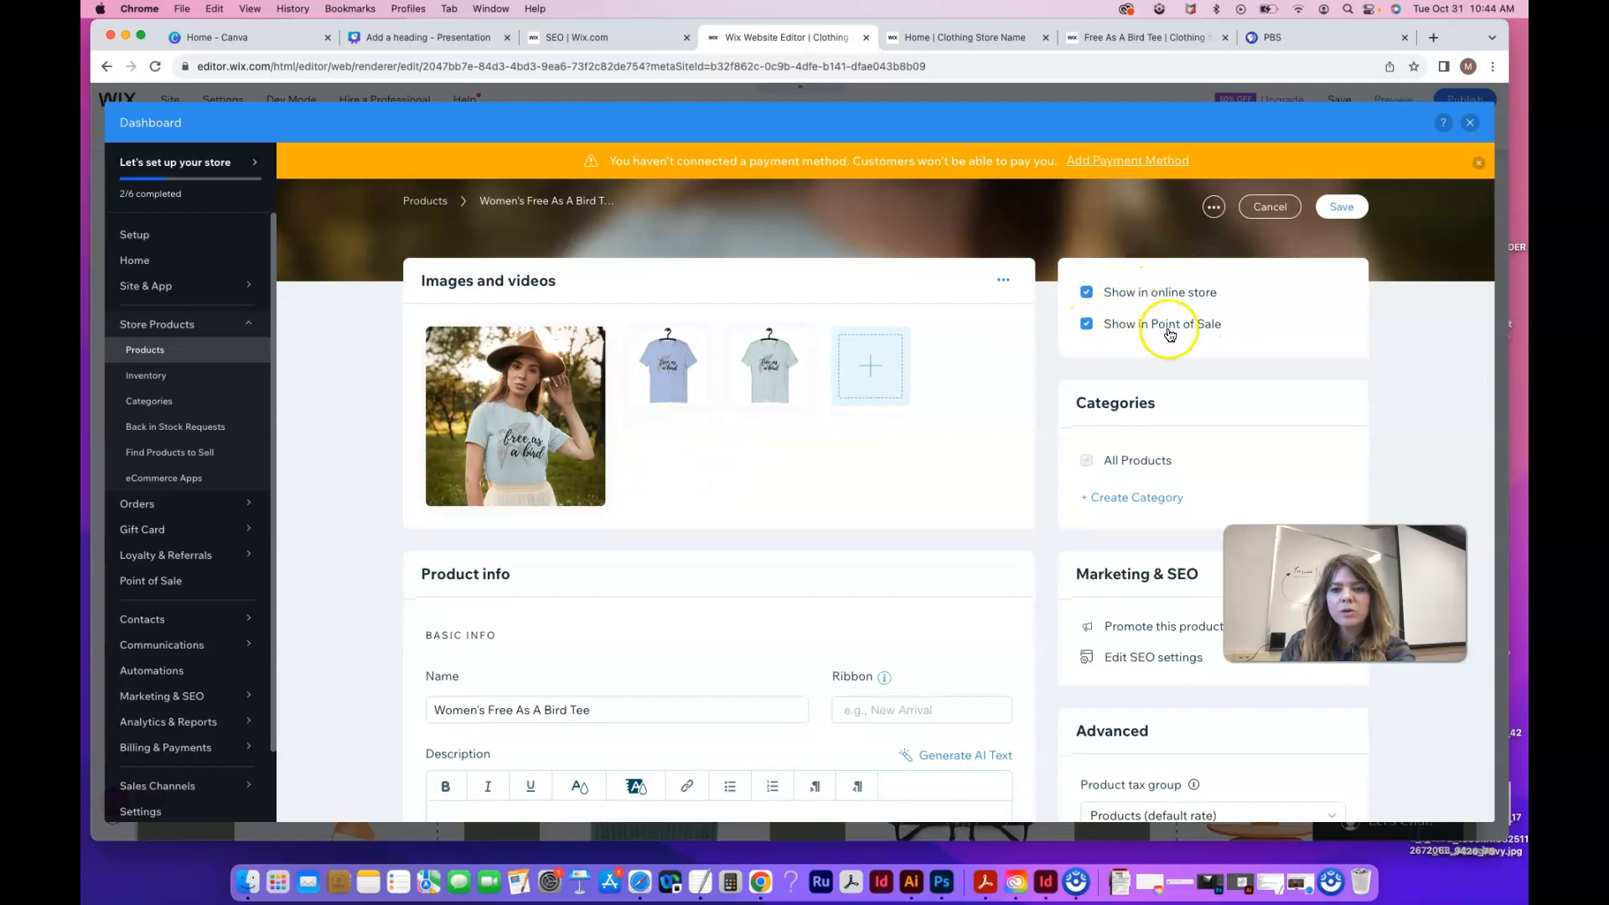
pyautogui.scroll(-5, 963, 500)
pyautogui.scroll(-5, 964, 506)
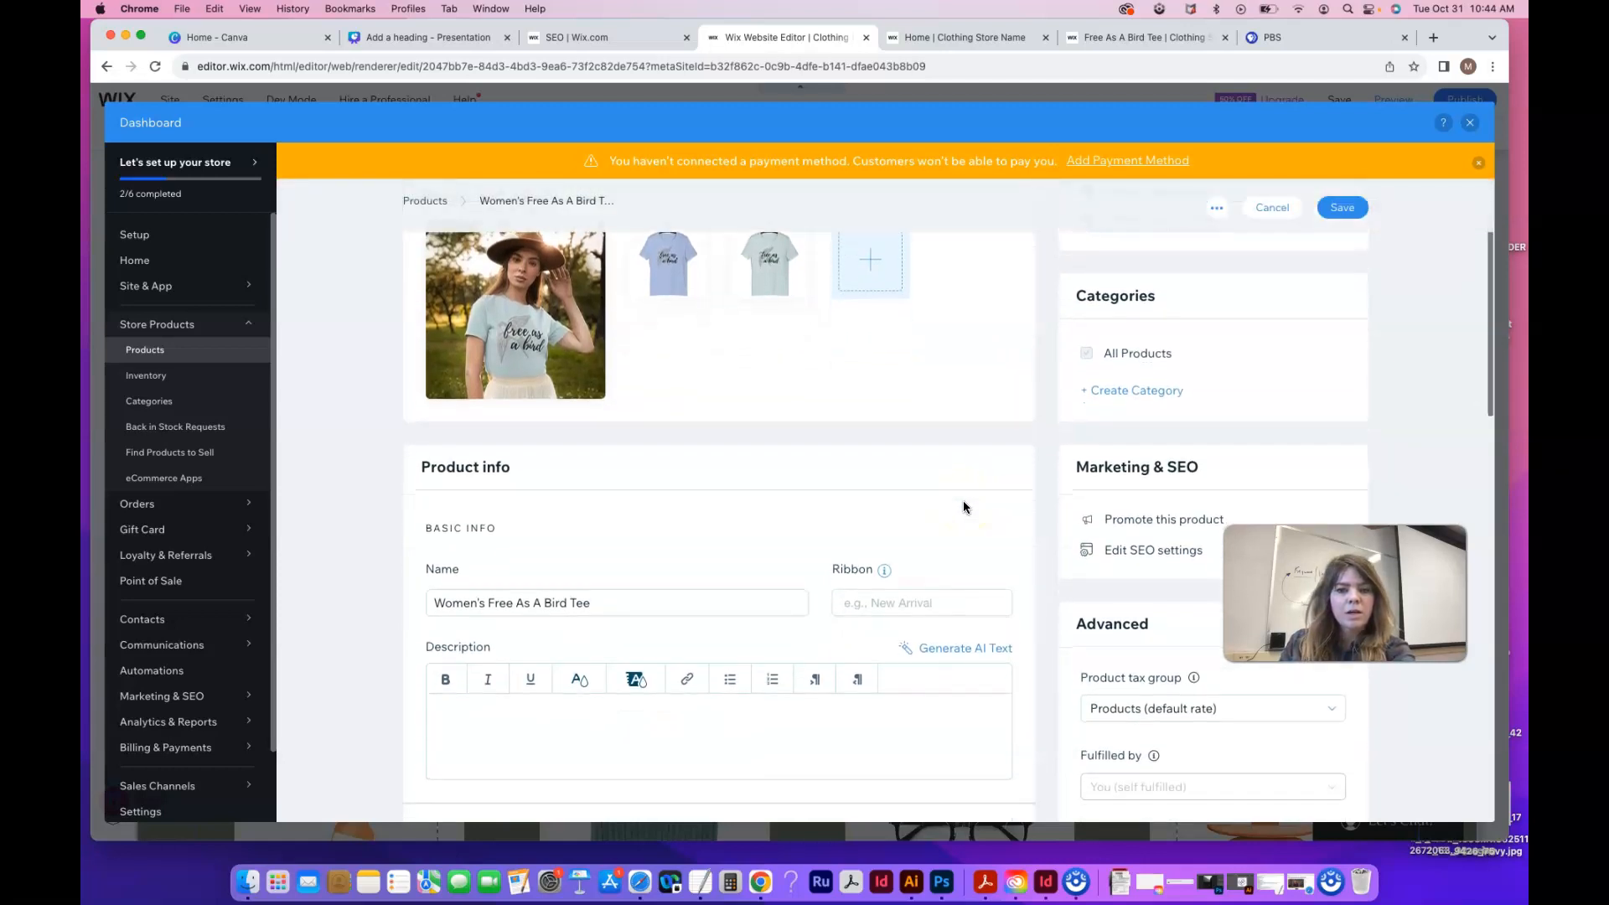
pyautogui.click(907, 409)
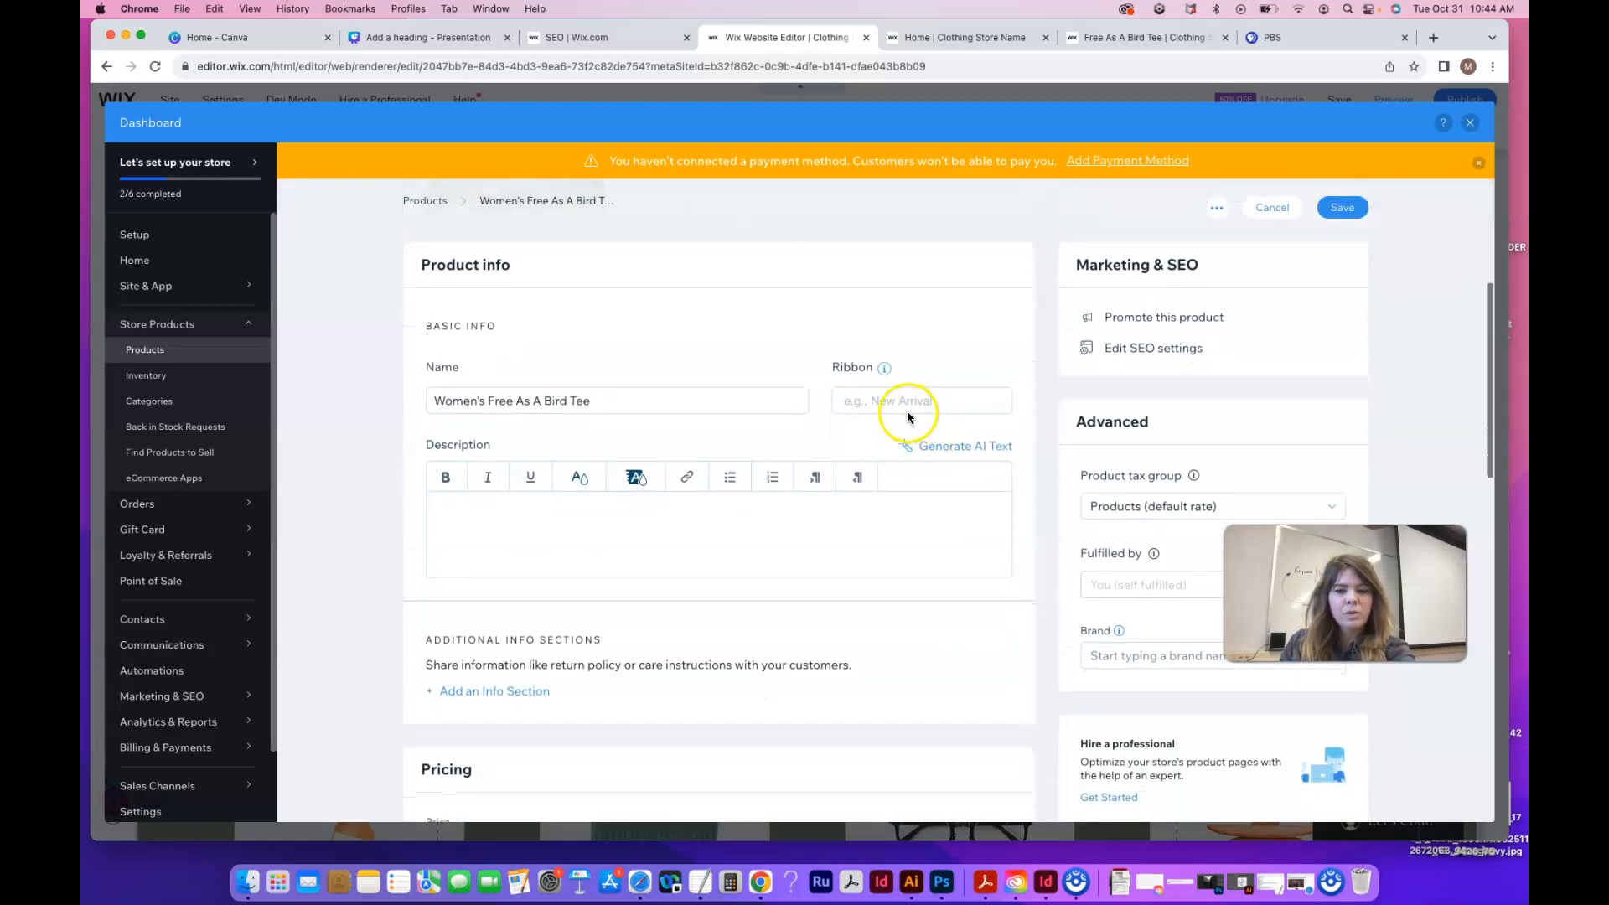
pyautogui.write('Ne')
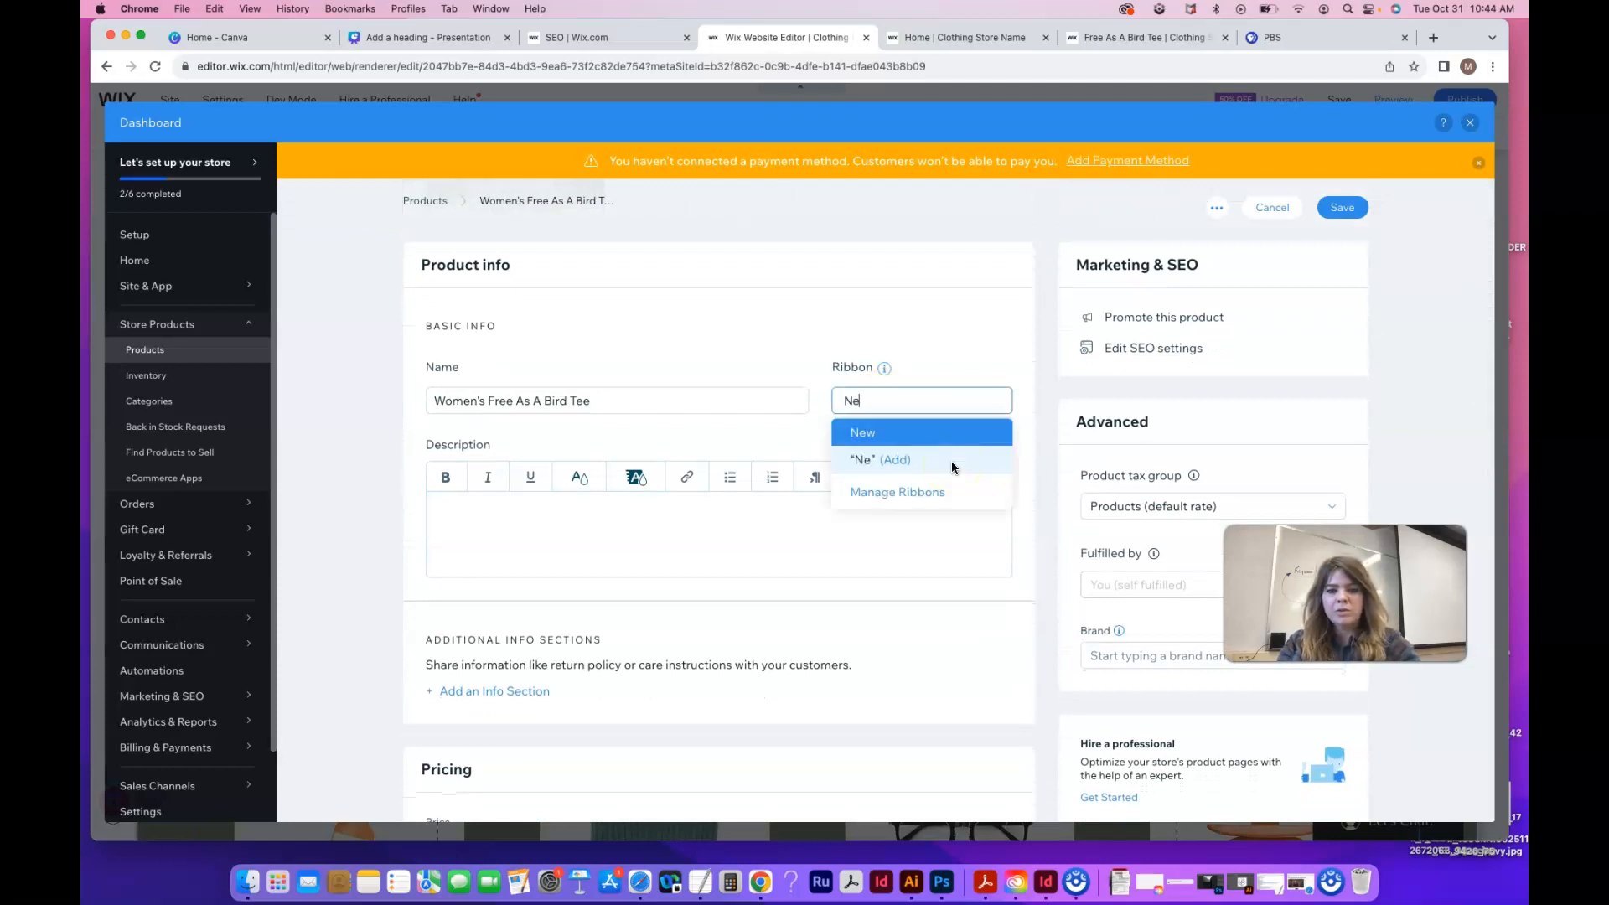
pyautogui.write('w Arrival')
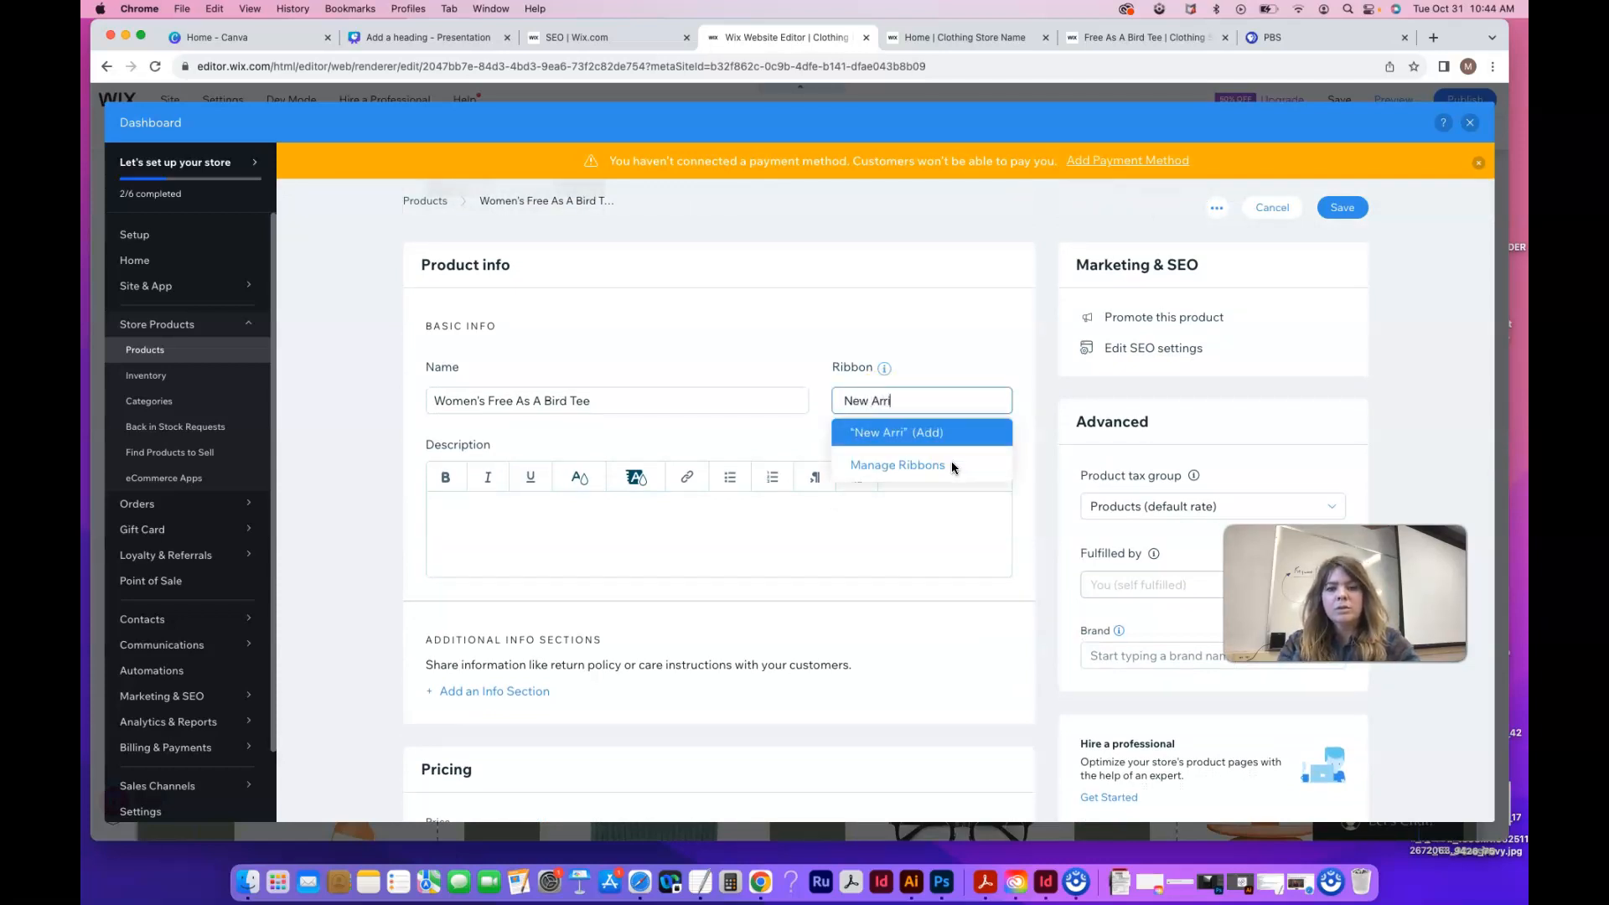
pyautogui.click(945, 431)
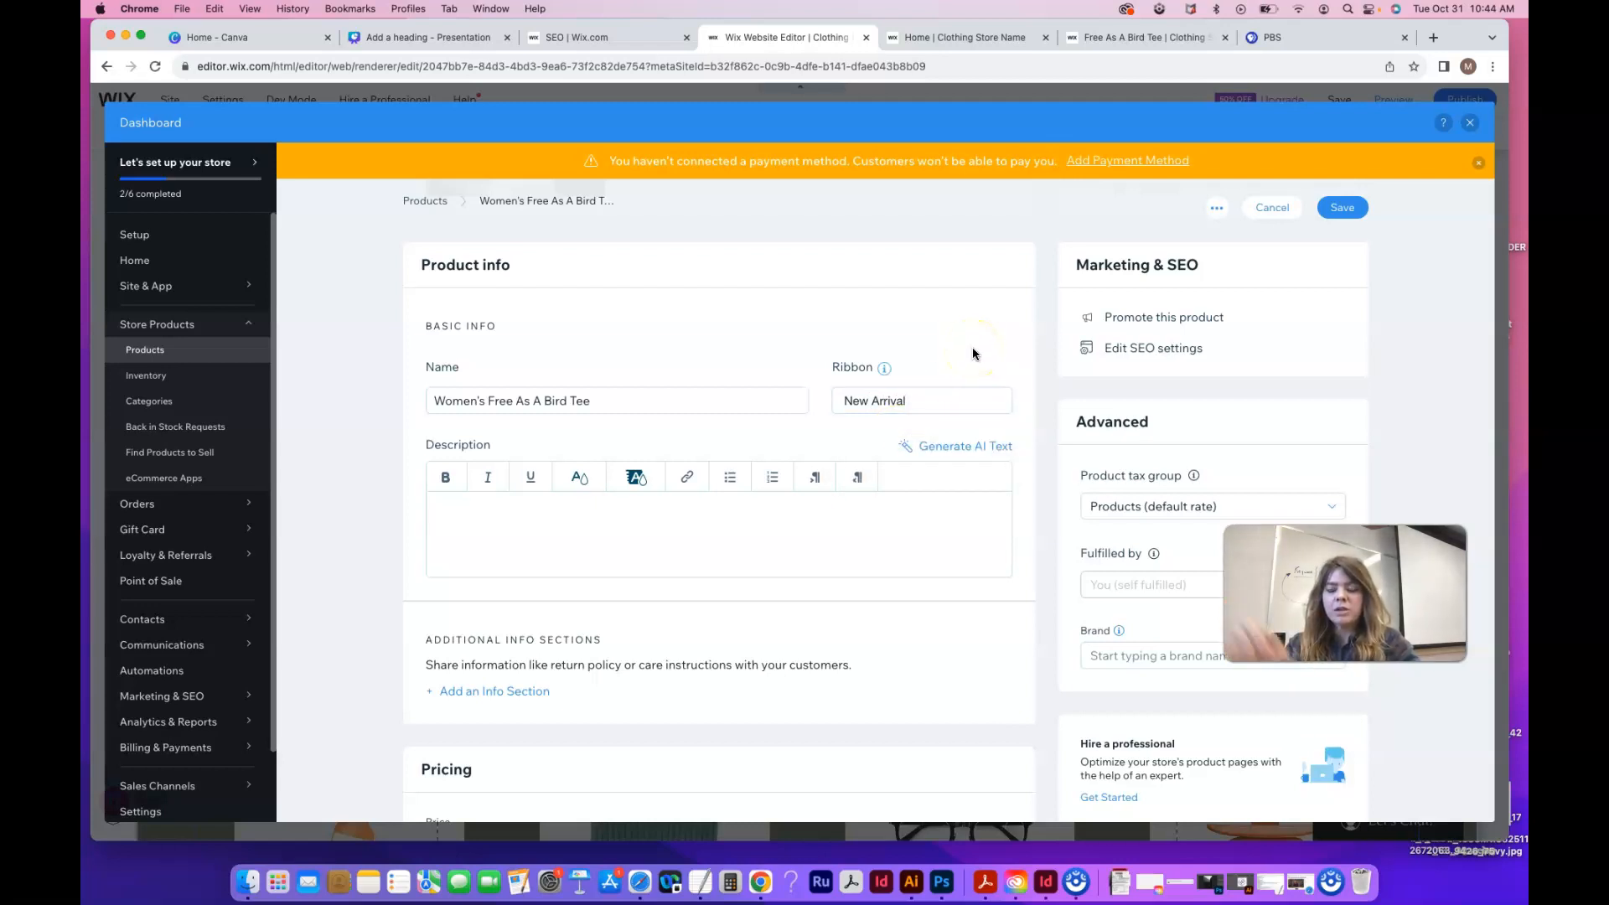
pyautogui.scroll(-1, 702, 453)
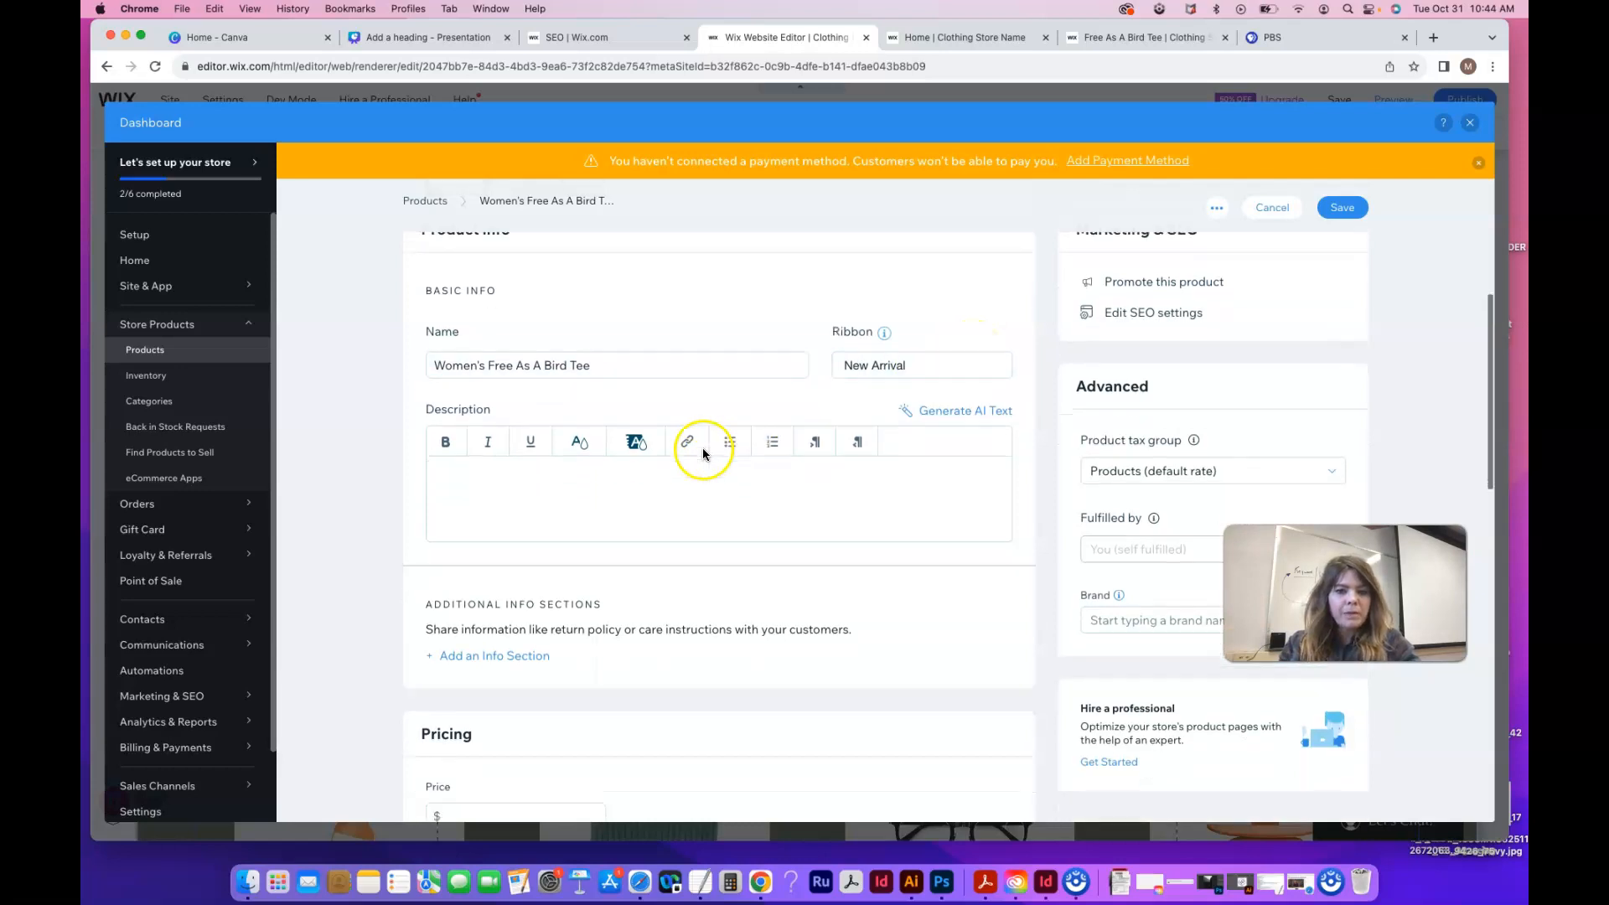
# In the AI writer for the description, set the business type to 'Women's Clothing Store'
pyautogui.click(977, 422)
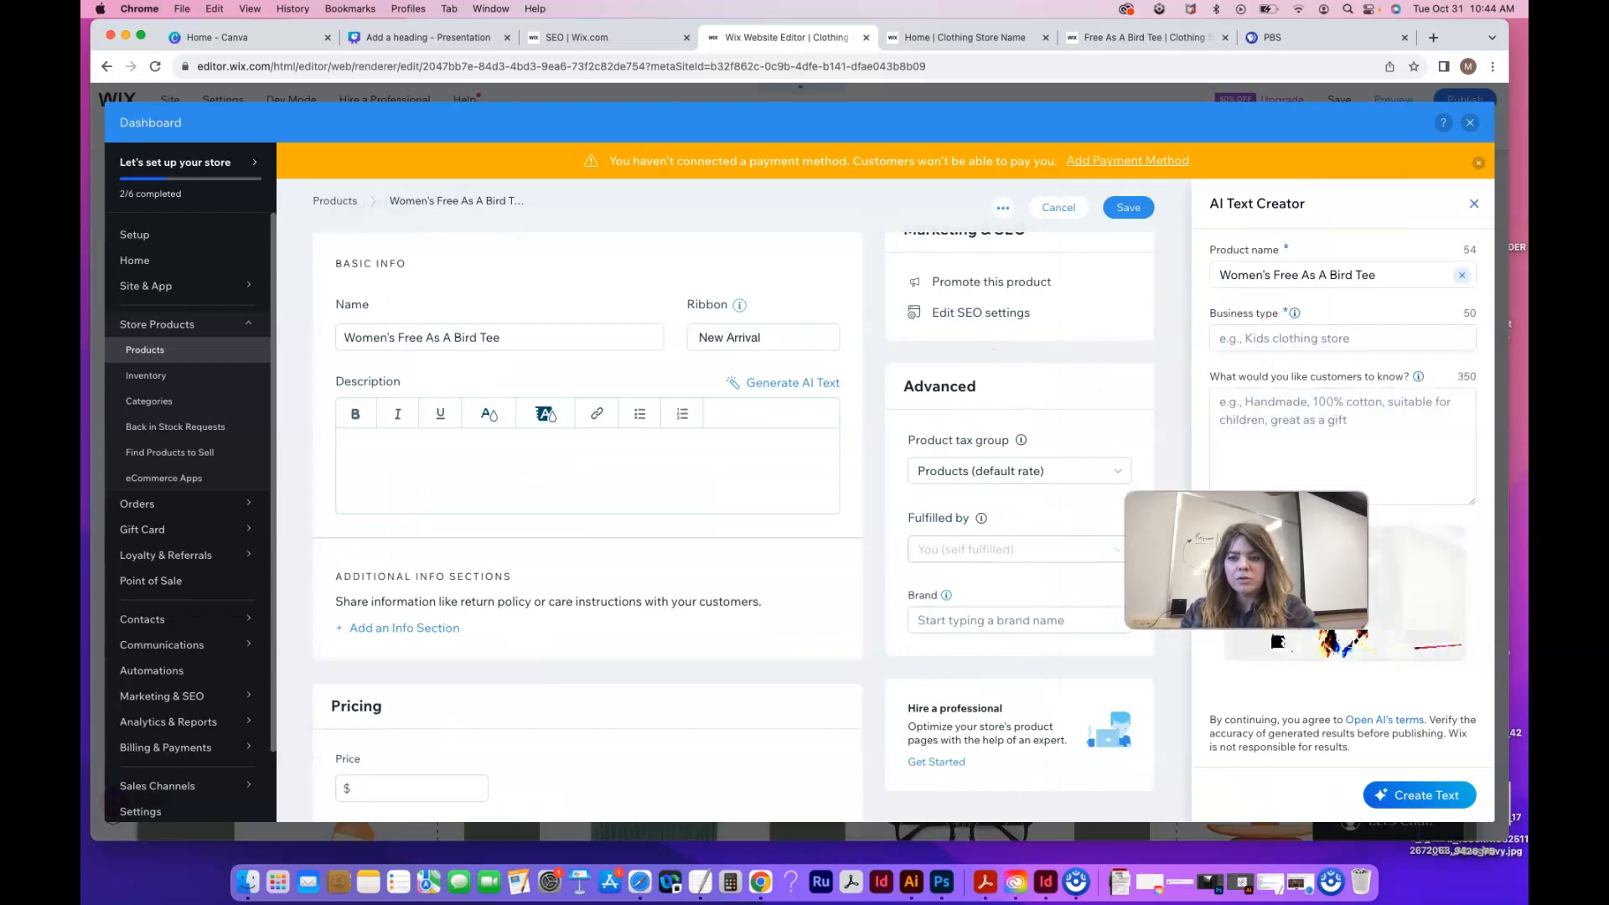
pyautogui.click(1304, 340)
pyautogui.write('C')
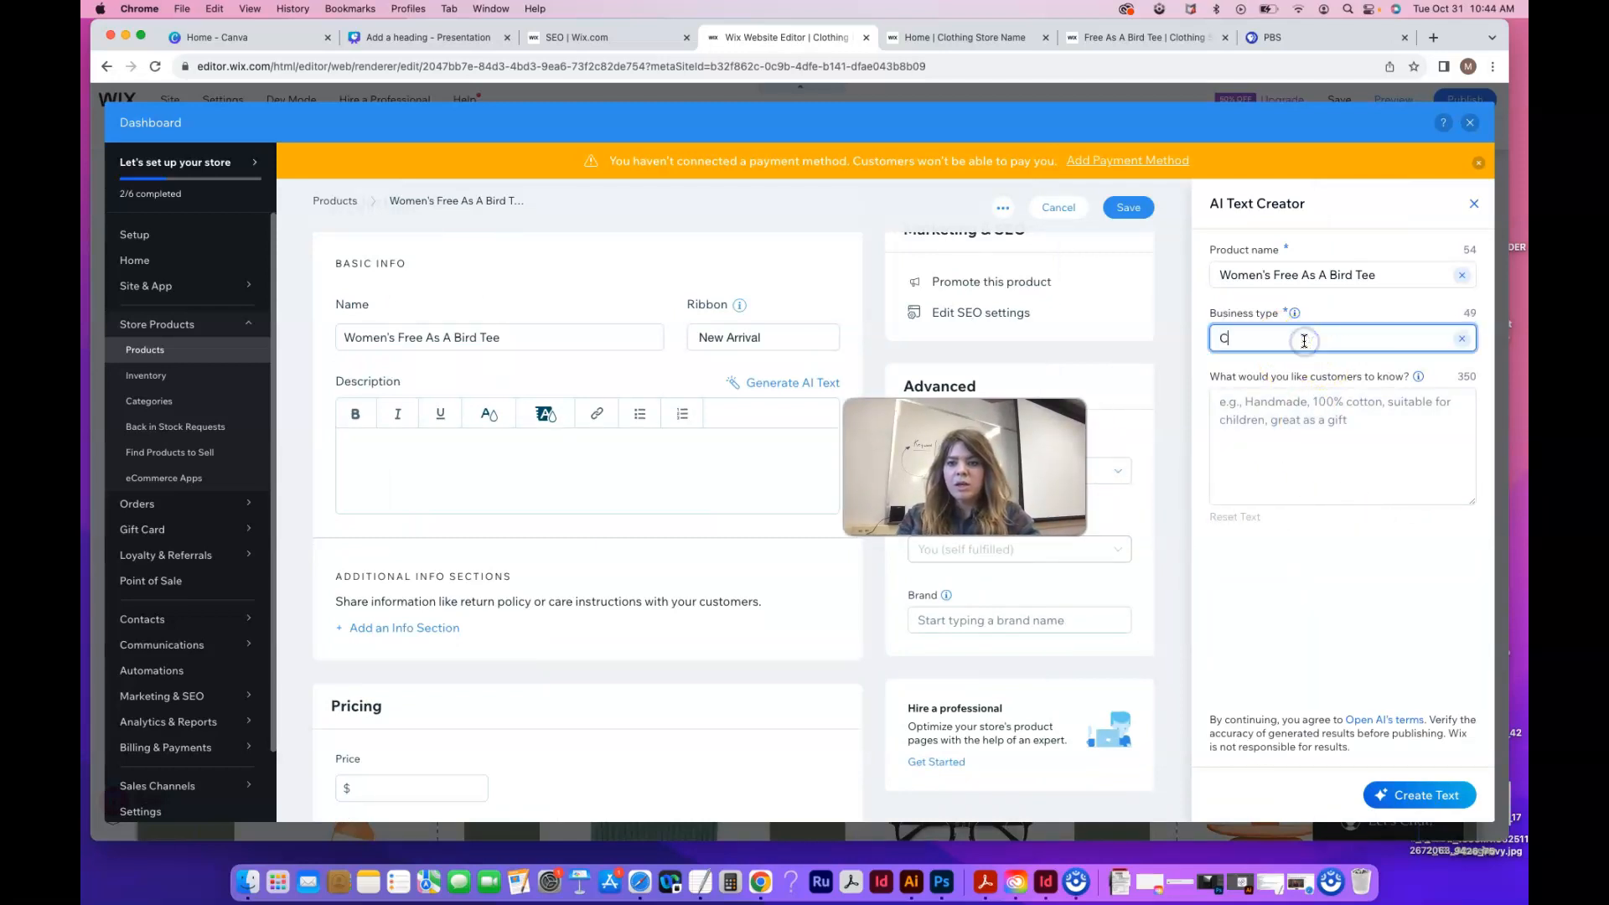
pyautogui.write('lothin')
pyautogui.press('BackSpace')
pyautogui.press('BackSpace')
pyautogui.press('BackSpace')
pyautogui.press('BackSpace')
pyautogui.press('BackSpace')
pyautogui.press('BackSpace')
pyautogui.press('BackSpace')
pyautogui.write("Women's Clothing ")
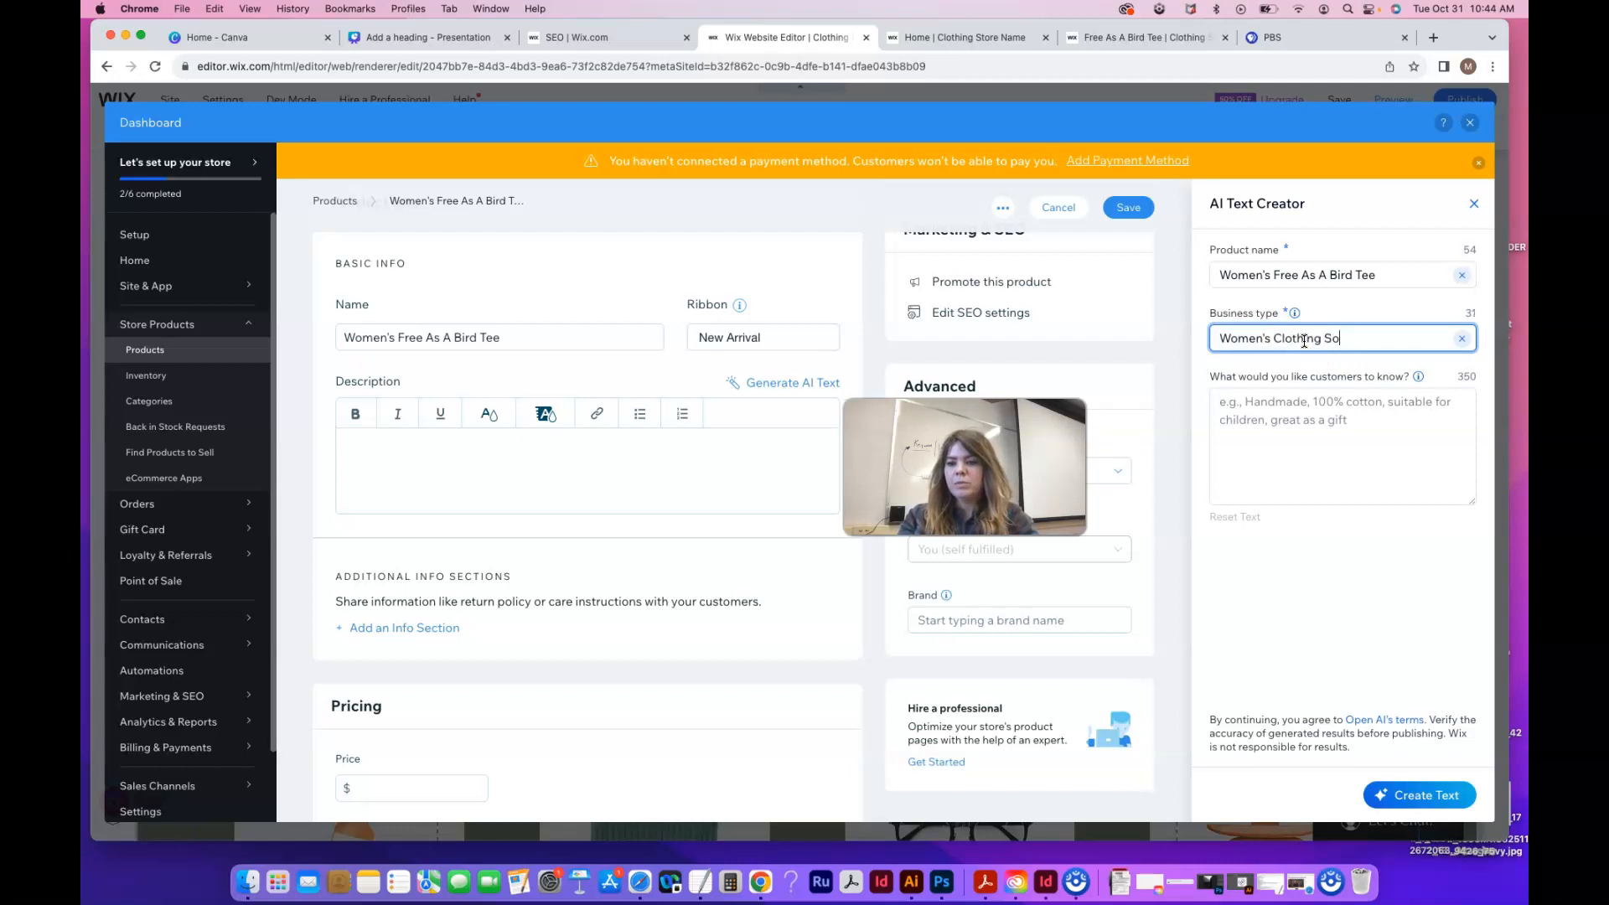
pyautogui.write('Store')
# Note the tee is 50% cotton 50% polyester, Boho Style, comfortable, affordable and versatile
pyautogui.click(1334, 405)
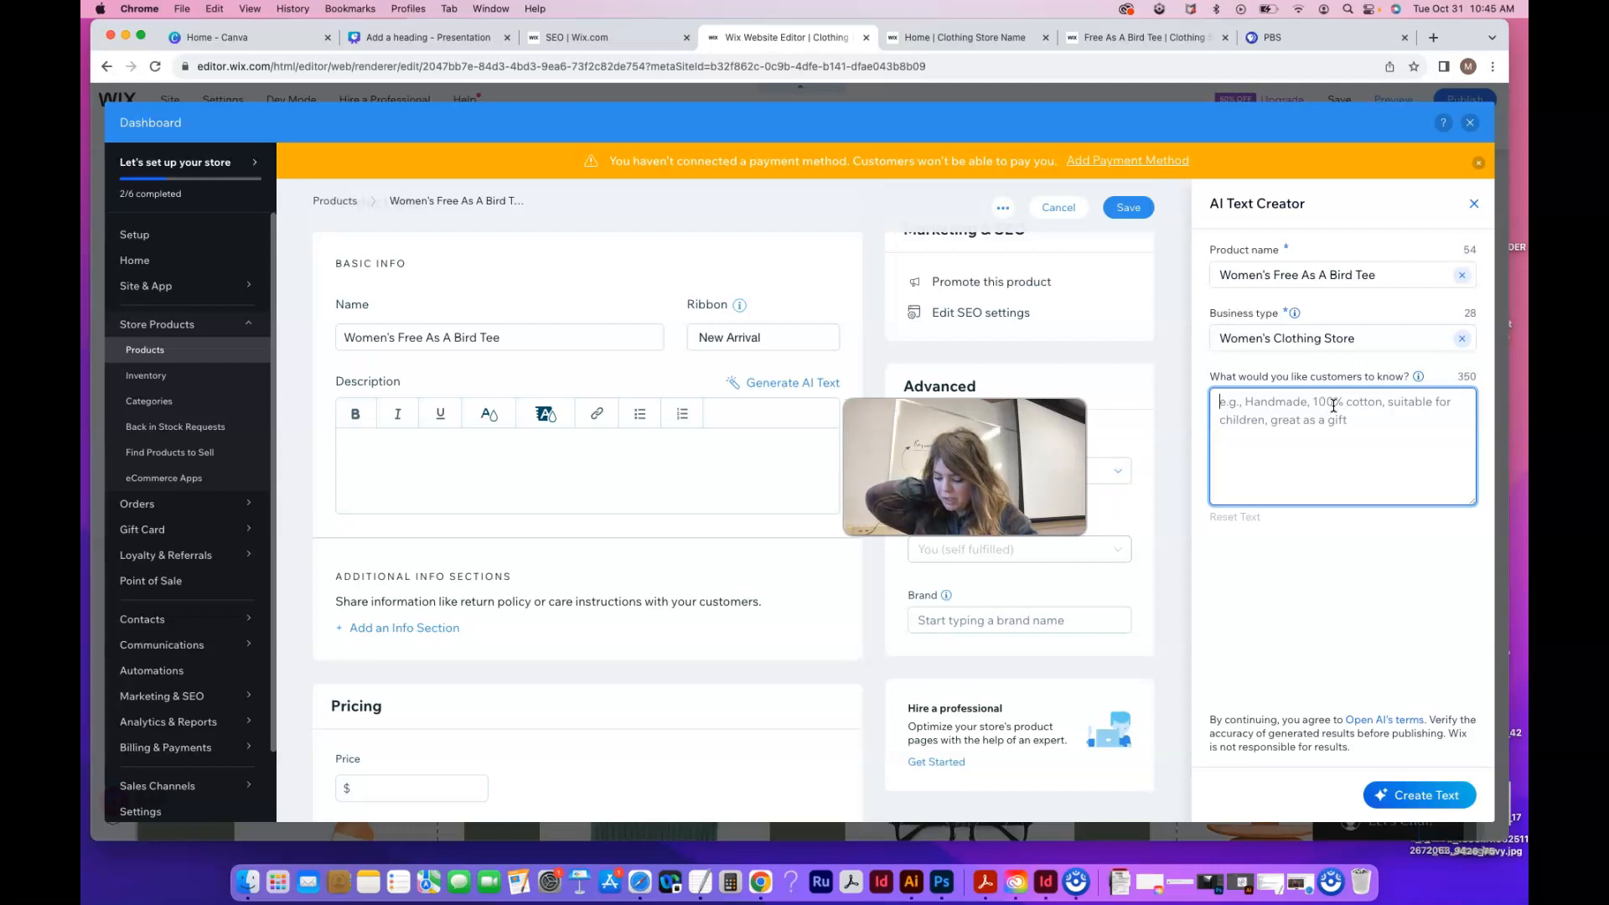
pyautogui.write('%')
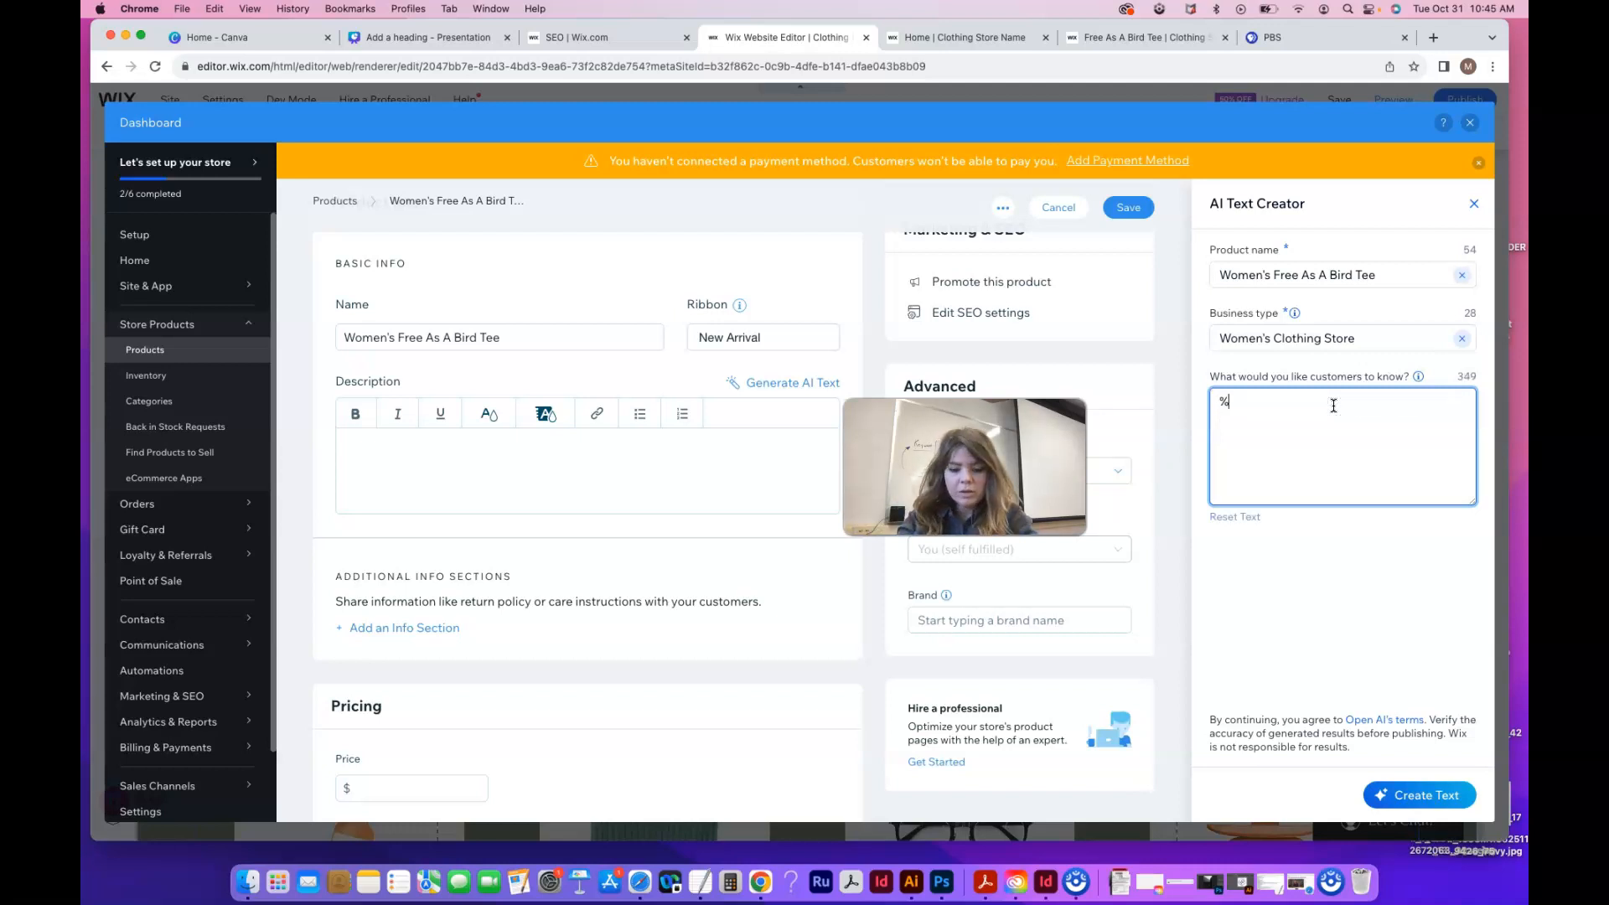
pyautogui.write('0')
pyautogui.press('BackSpace')
pyautogui.press('BackSpace')
pyautogui.click(1335, 405)
pyautogui.write('50')
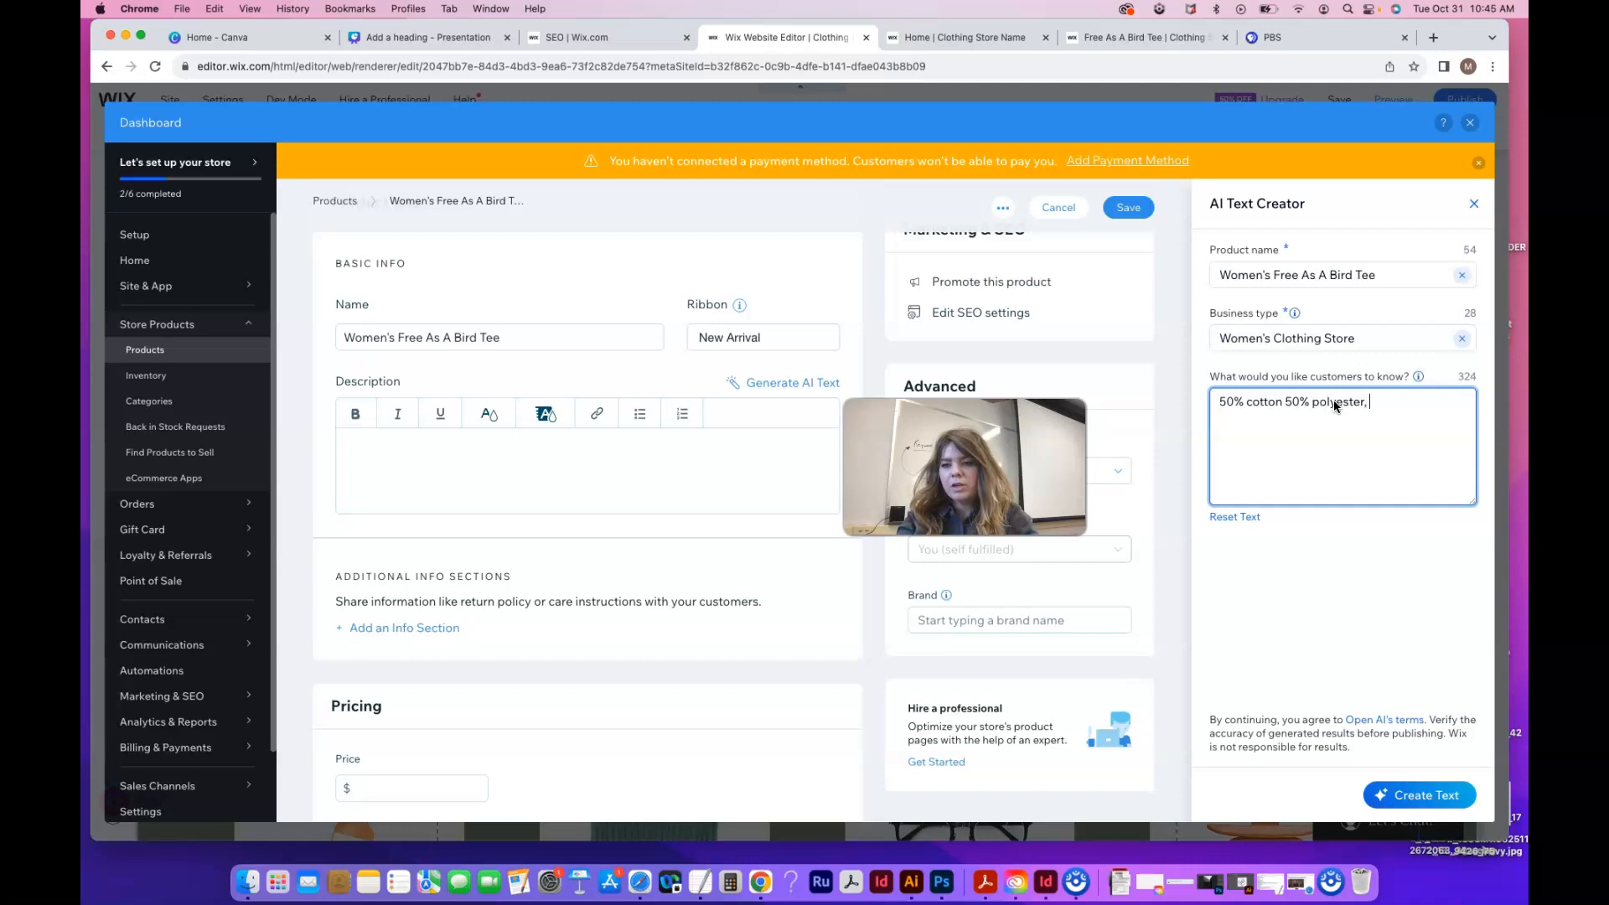
pyautogui.write('Boho')
pyautogui.press('BackSpace')
pyautogui.press('BackSpace')
pyautogui.write('ho Style.')
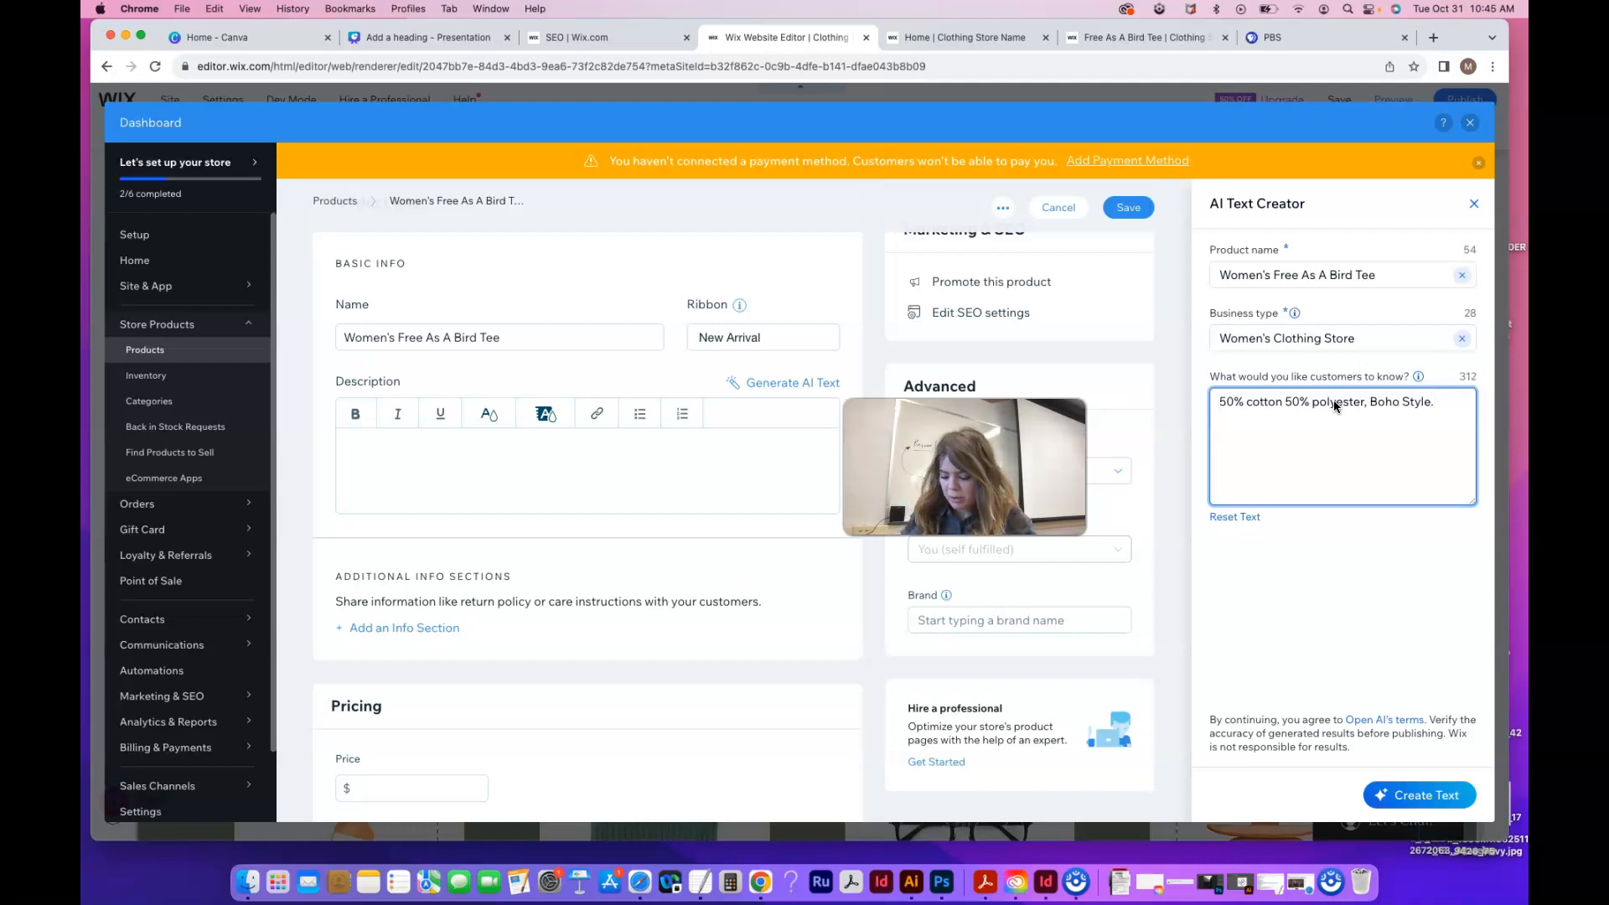
pyautogui.write(' Comfr')
pyautogui.press('BackSpace')
pyautogui.press('BackSpace')
pyautogui.write('fortable and affor')
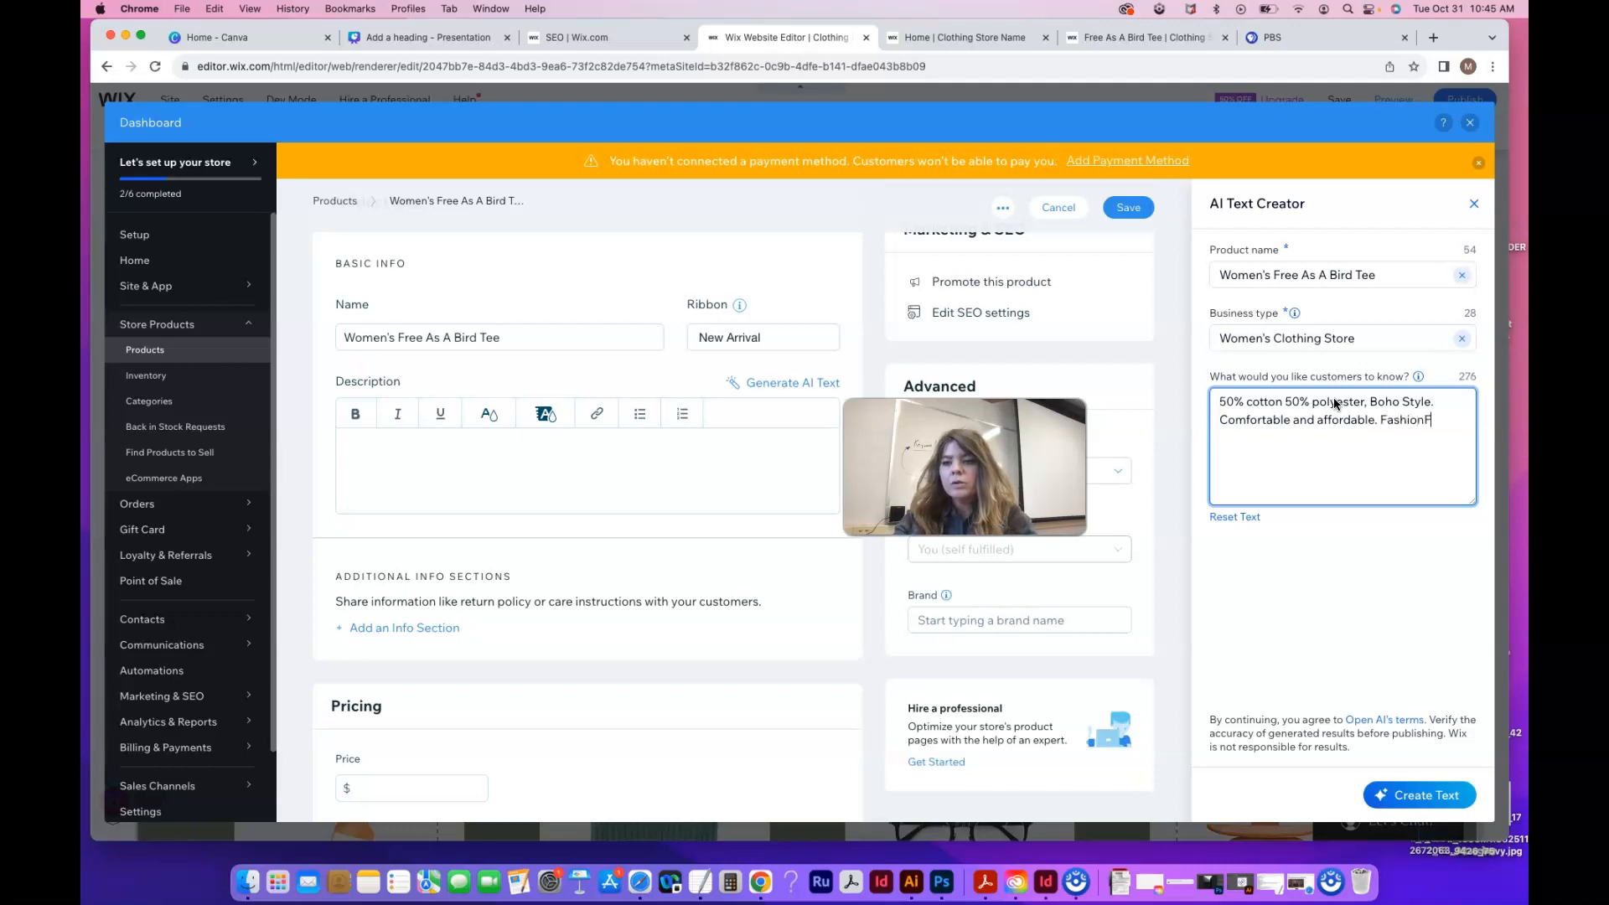
pyautogui.write('d and versitle.')
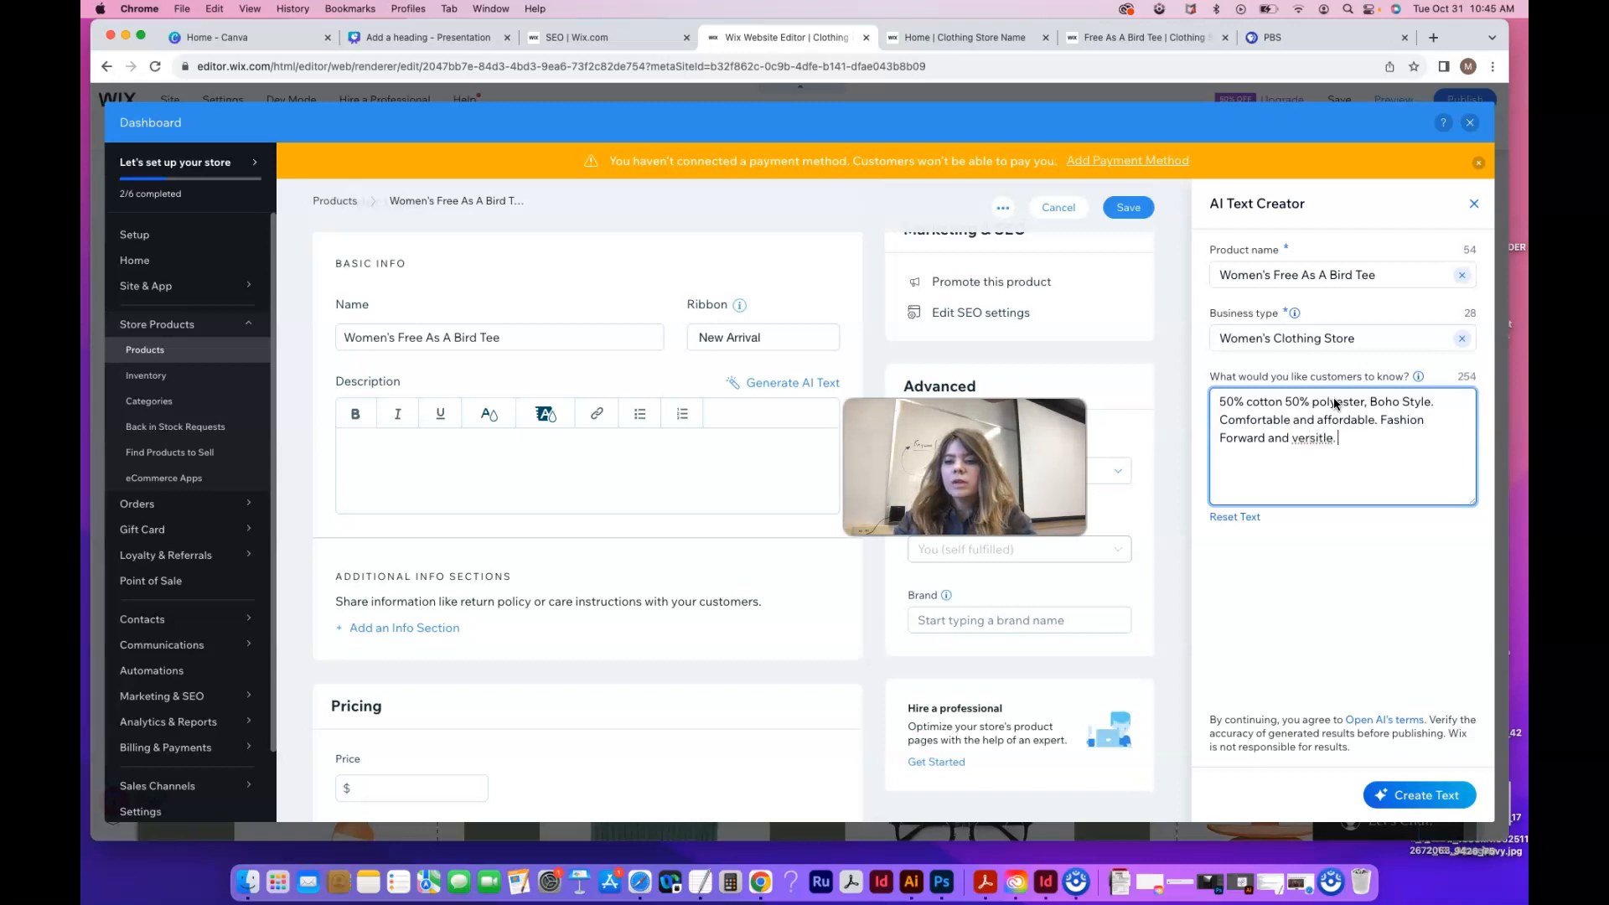
# Correct the word 'polyester' in the notes and generate description options
pyautogui.click(1352, 403)
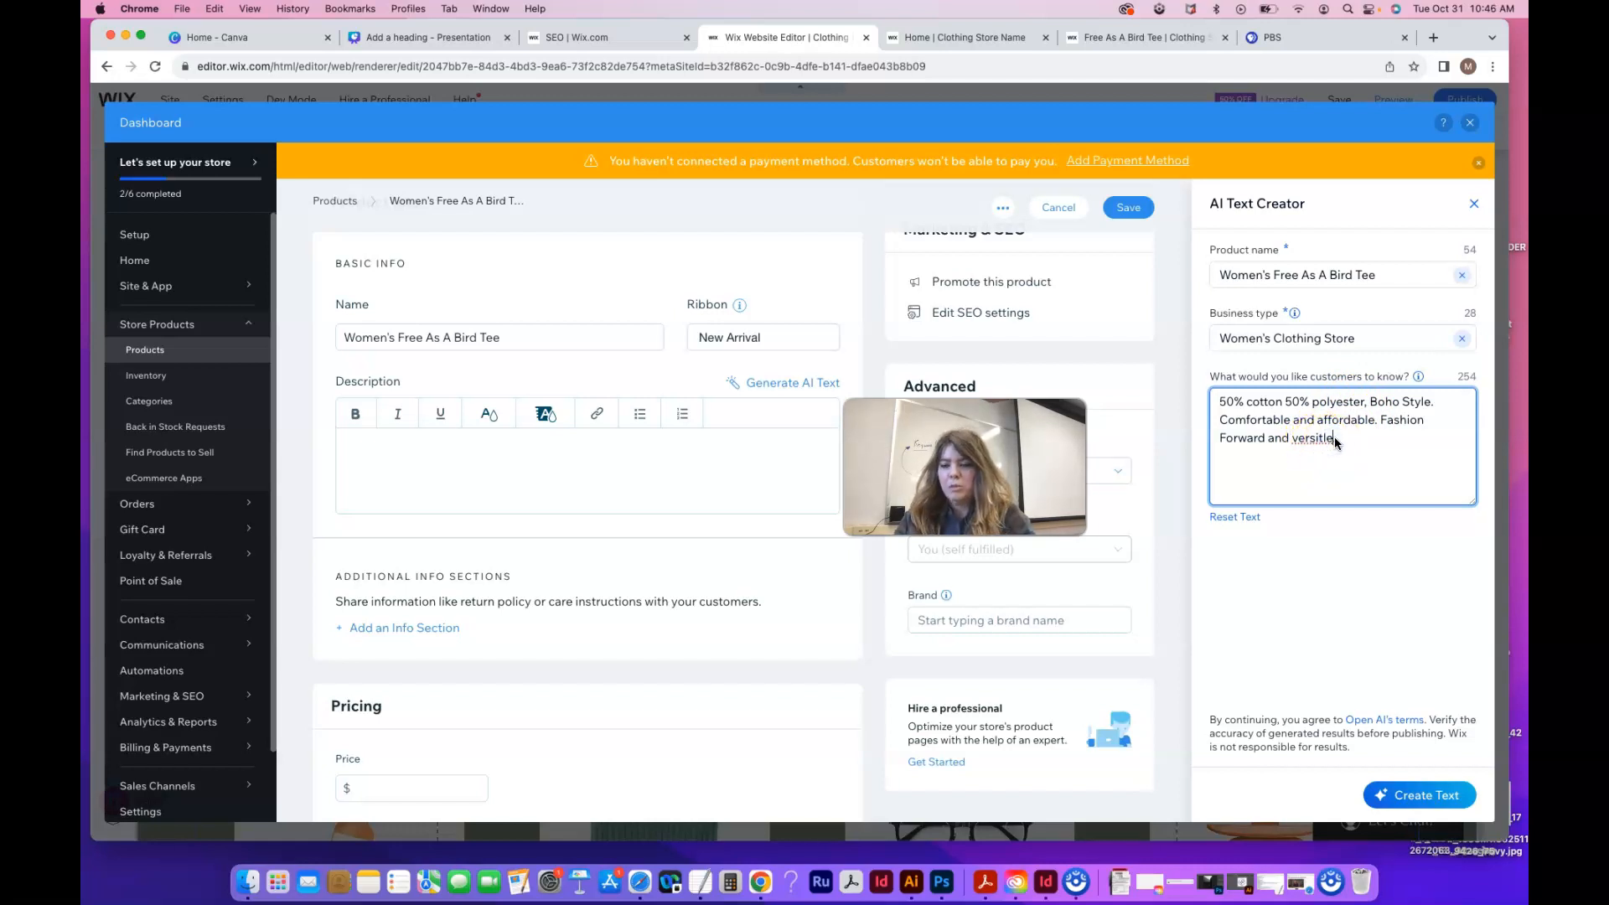
pyautogui.click(1396, 648)
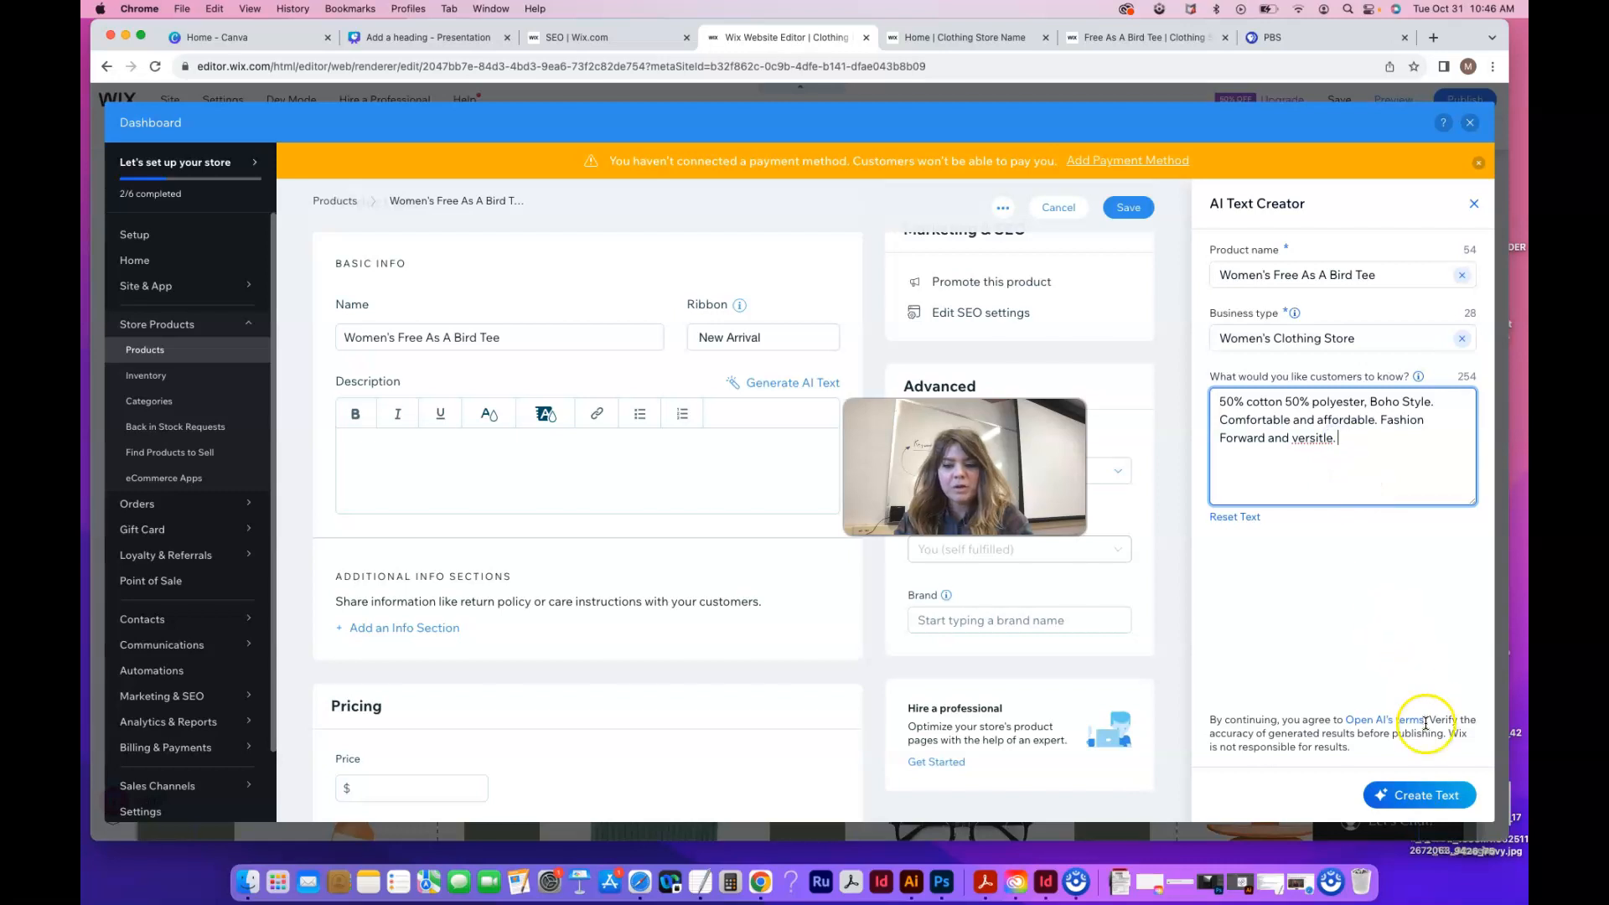
pyautogui.click(1435, 807)
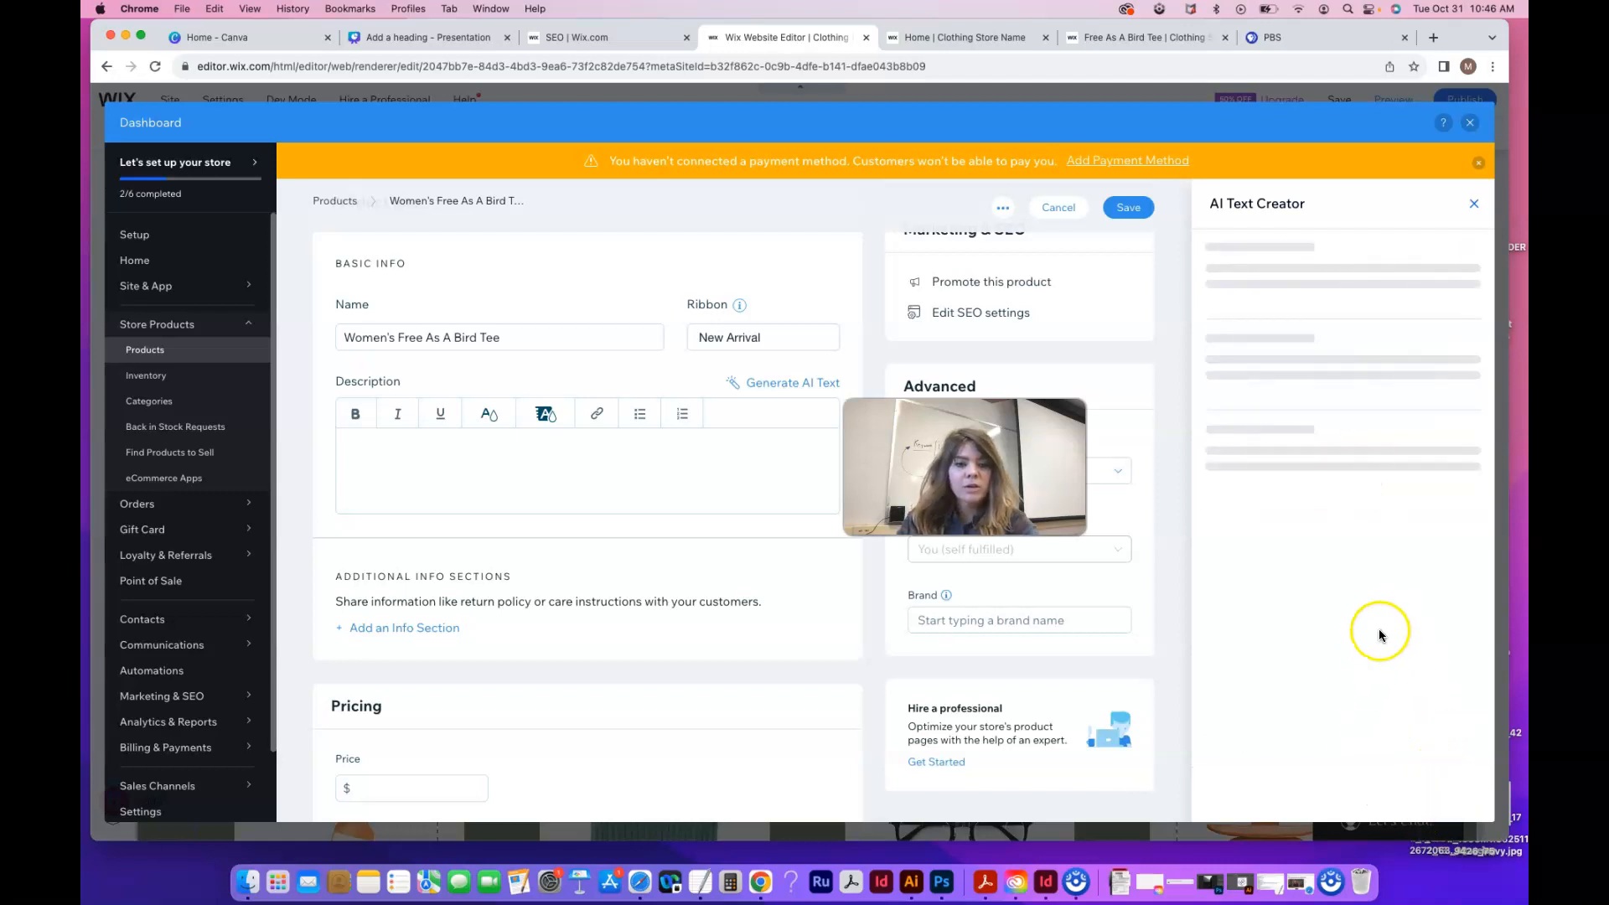
# Insert AI-generated Option 2 as the tee's product description
pyautogui.moveTo(1274, 592)
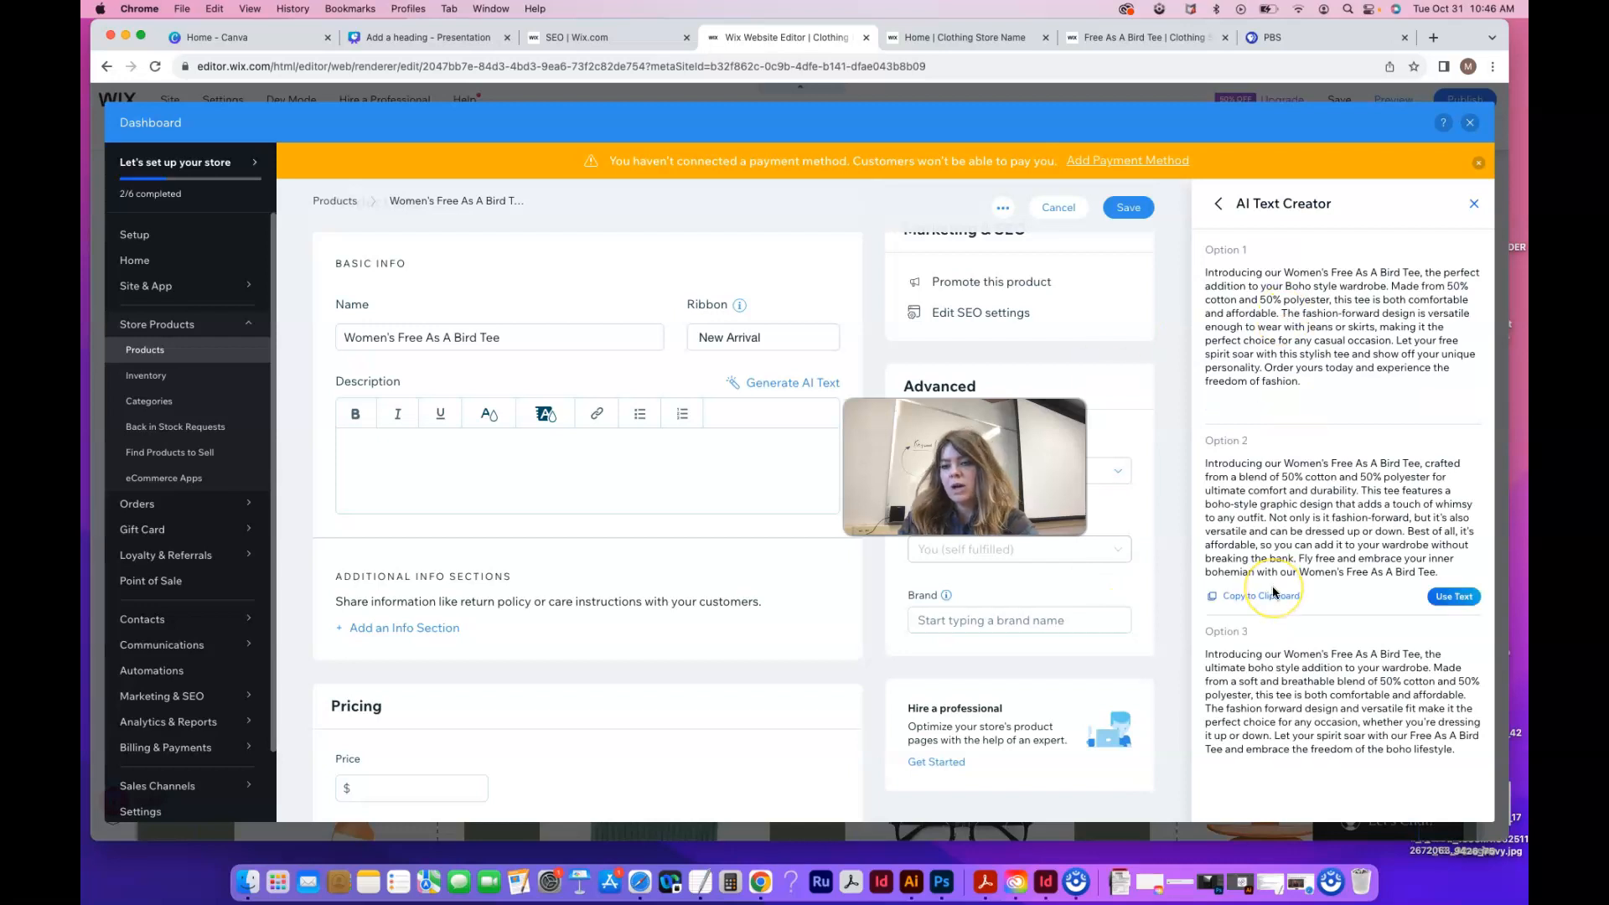
pyautogui.moveTo(1314, 379)
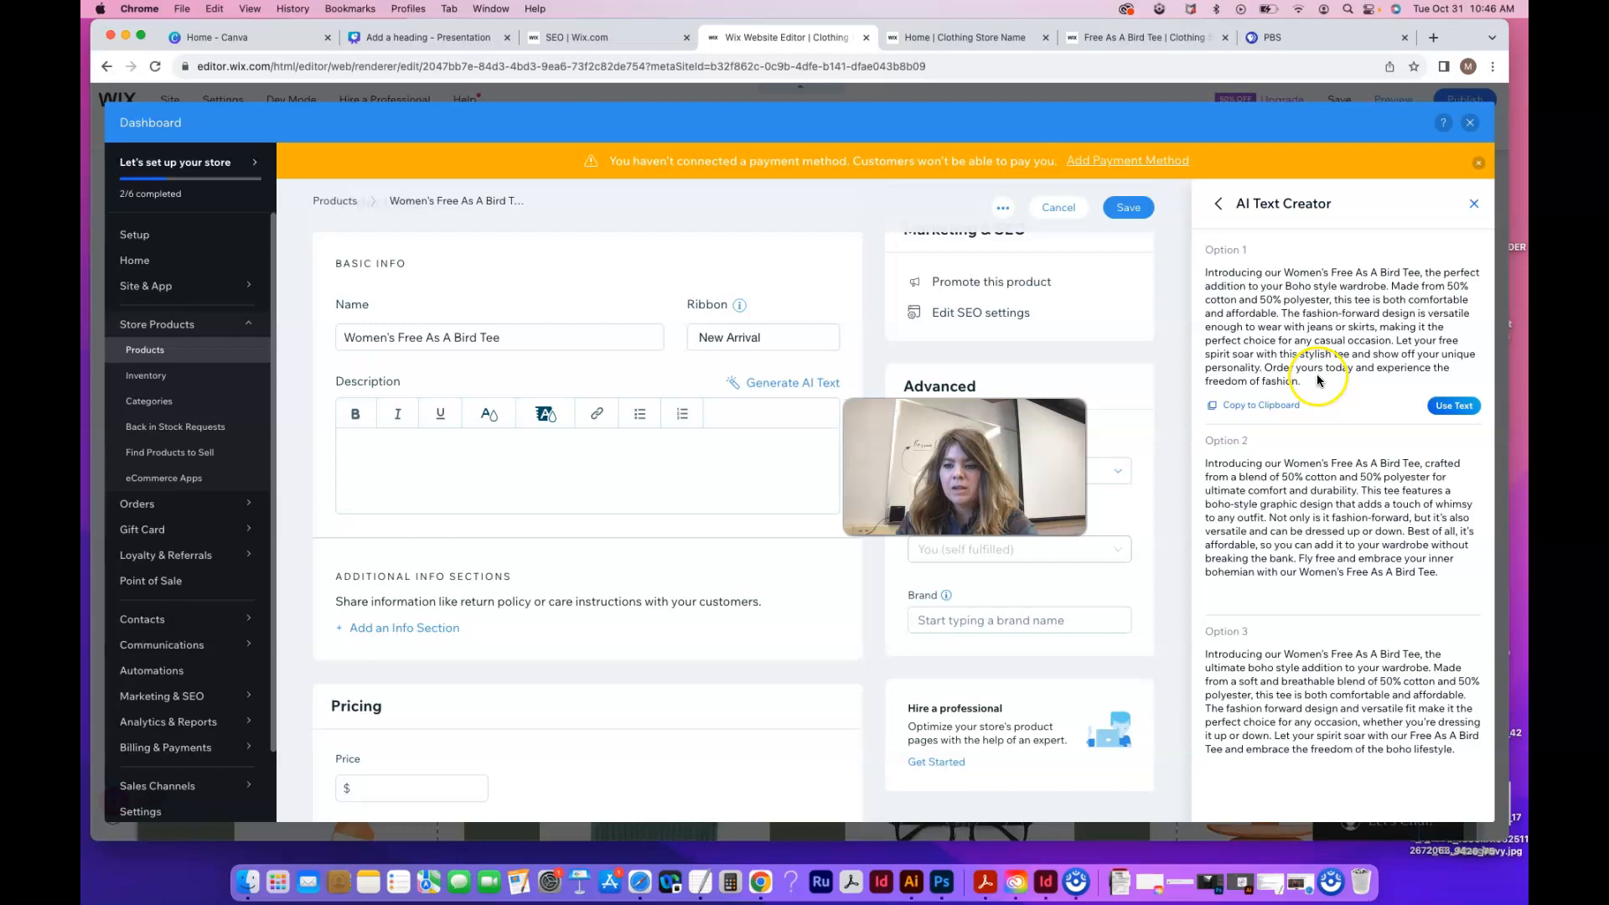
pyautogui.moveTo(1345, 562)
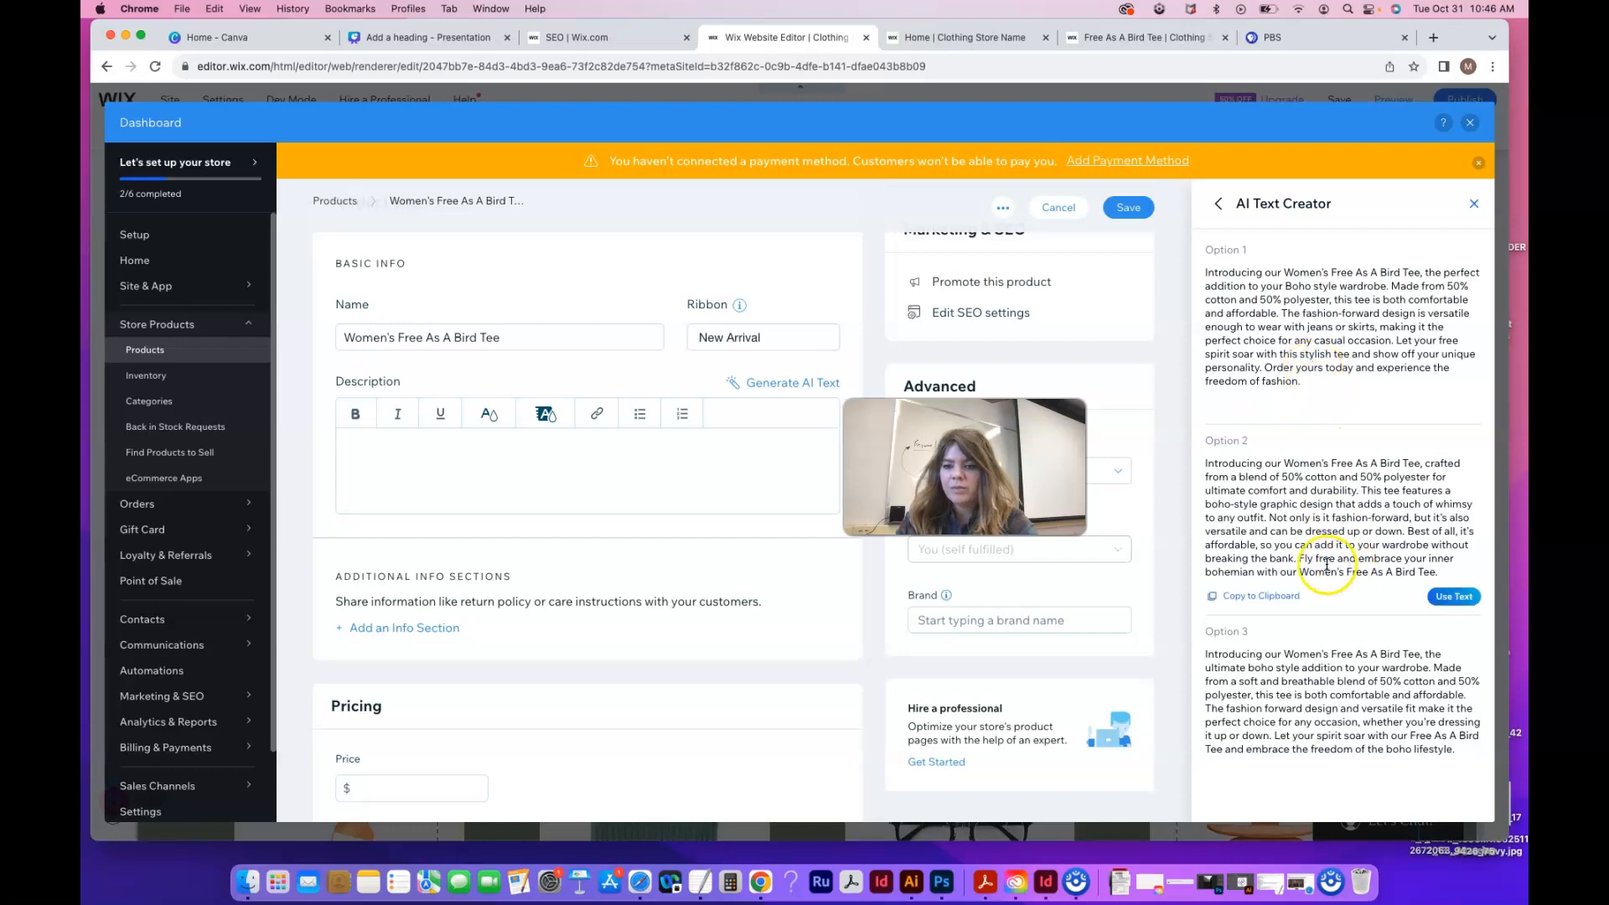
pyautogui.moveTo(1232, 578)
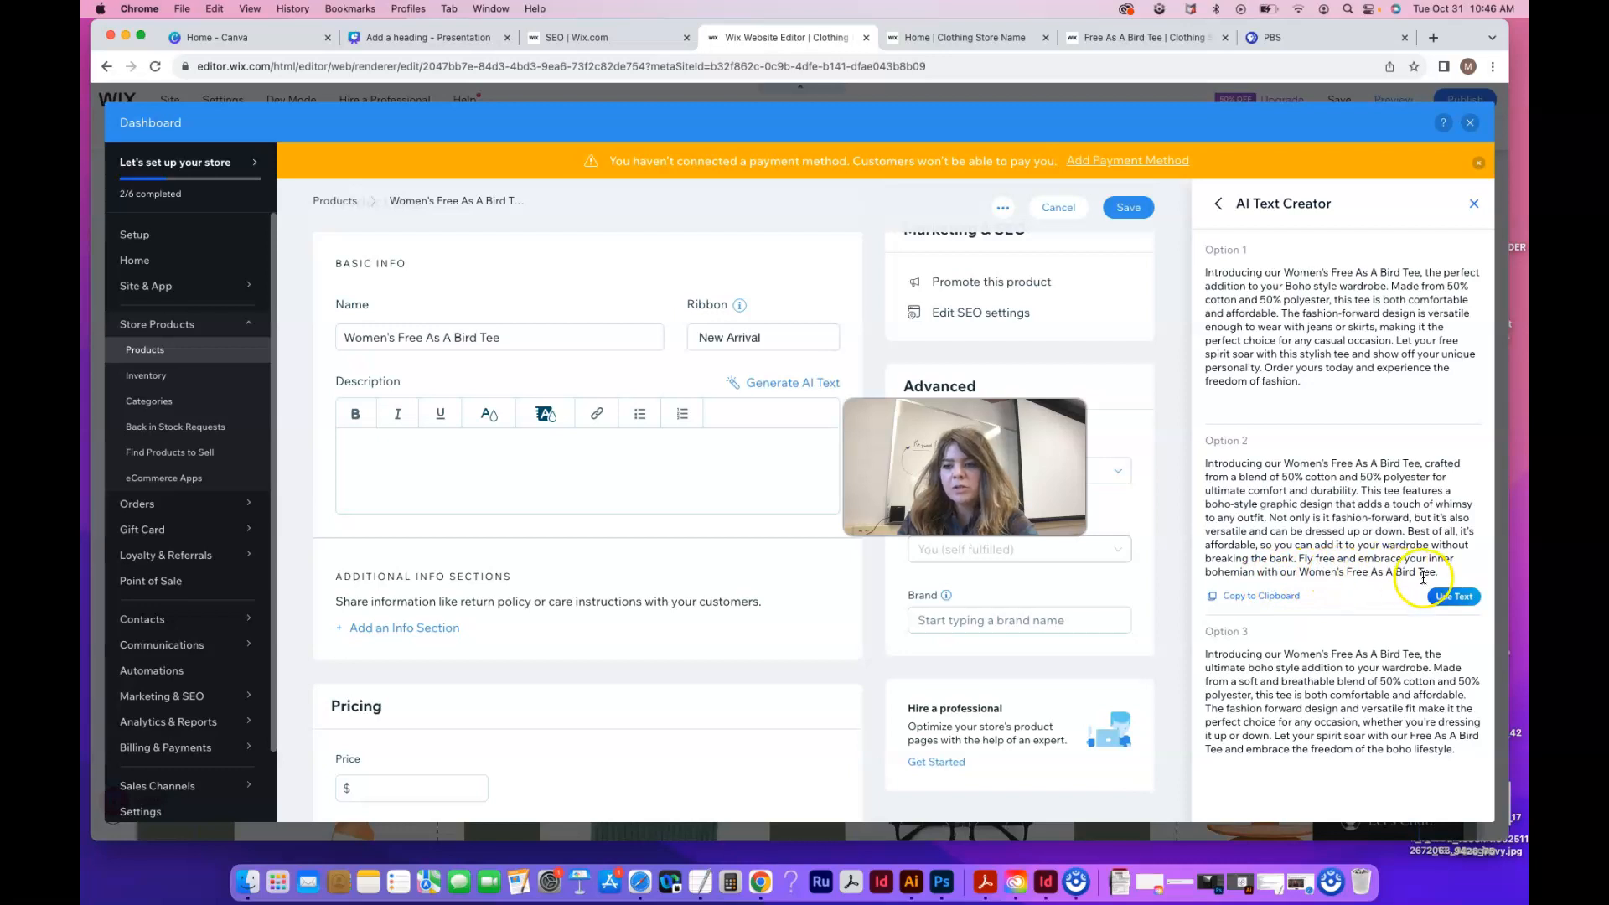
pyautogui.click(1454, 596)
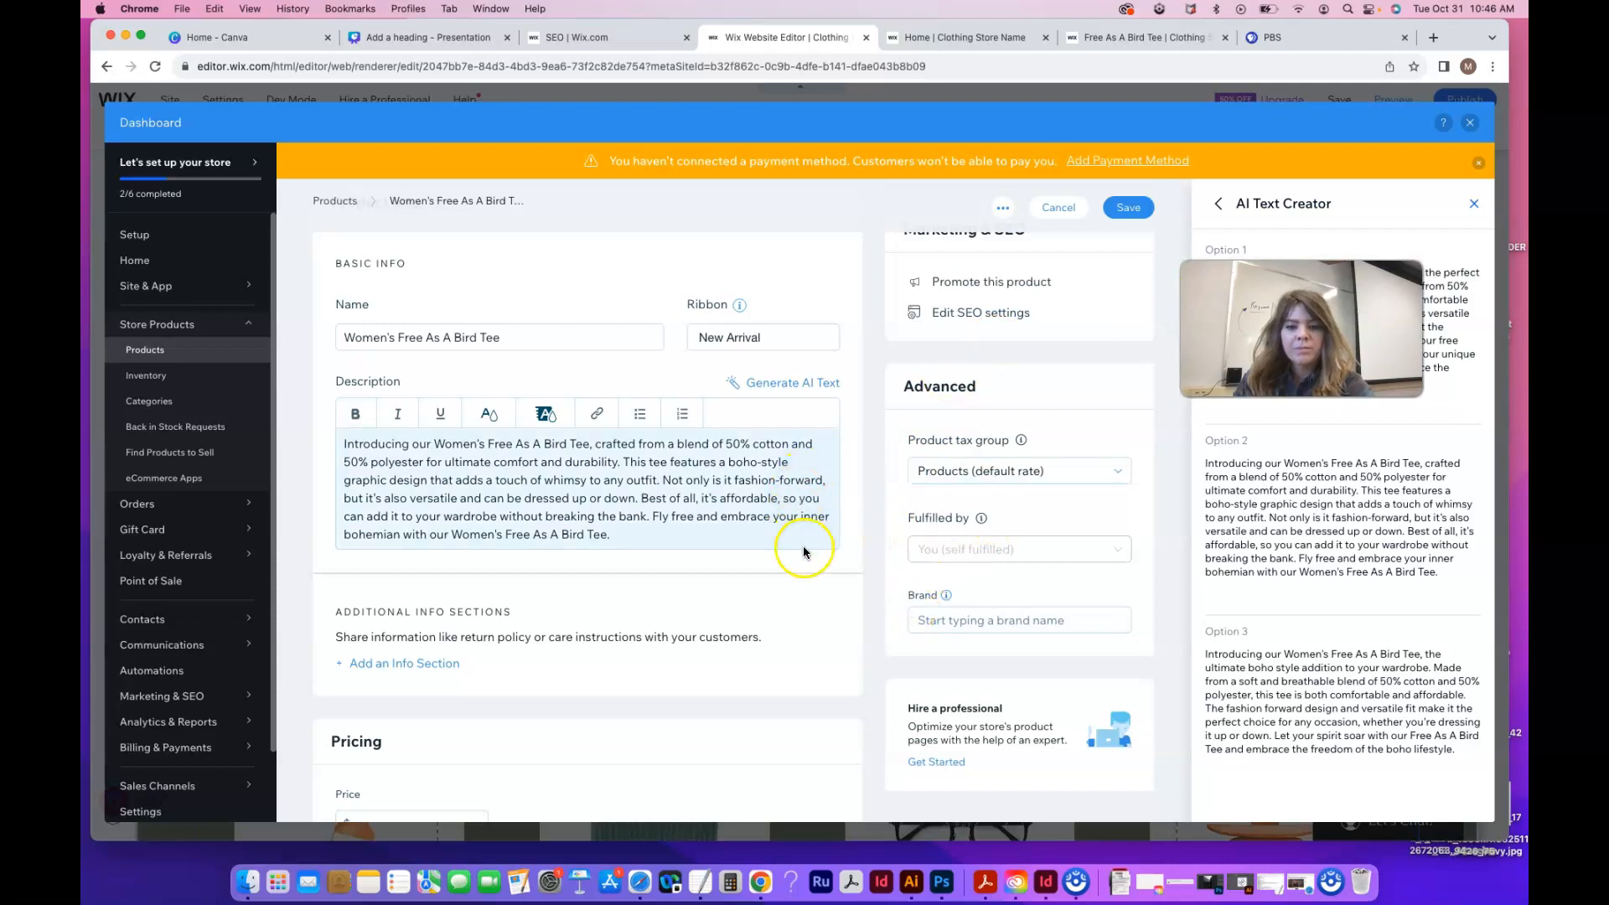
# Scroll down to the Brand field and open it
pyautogui.scroll(3, 801, 544)
pyautogui.scroll(-3, 803, 546)
pyautogui.scroll(-1, 803, 553)
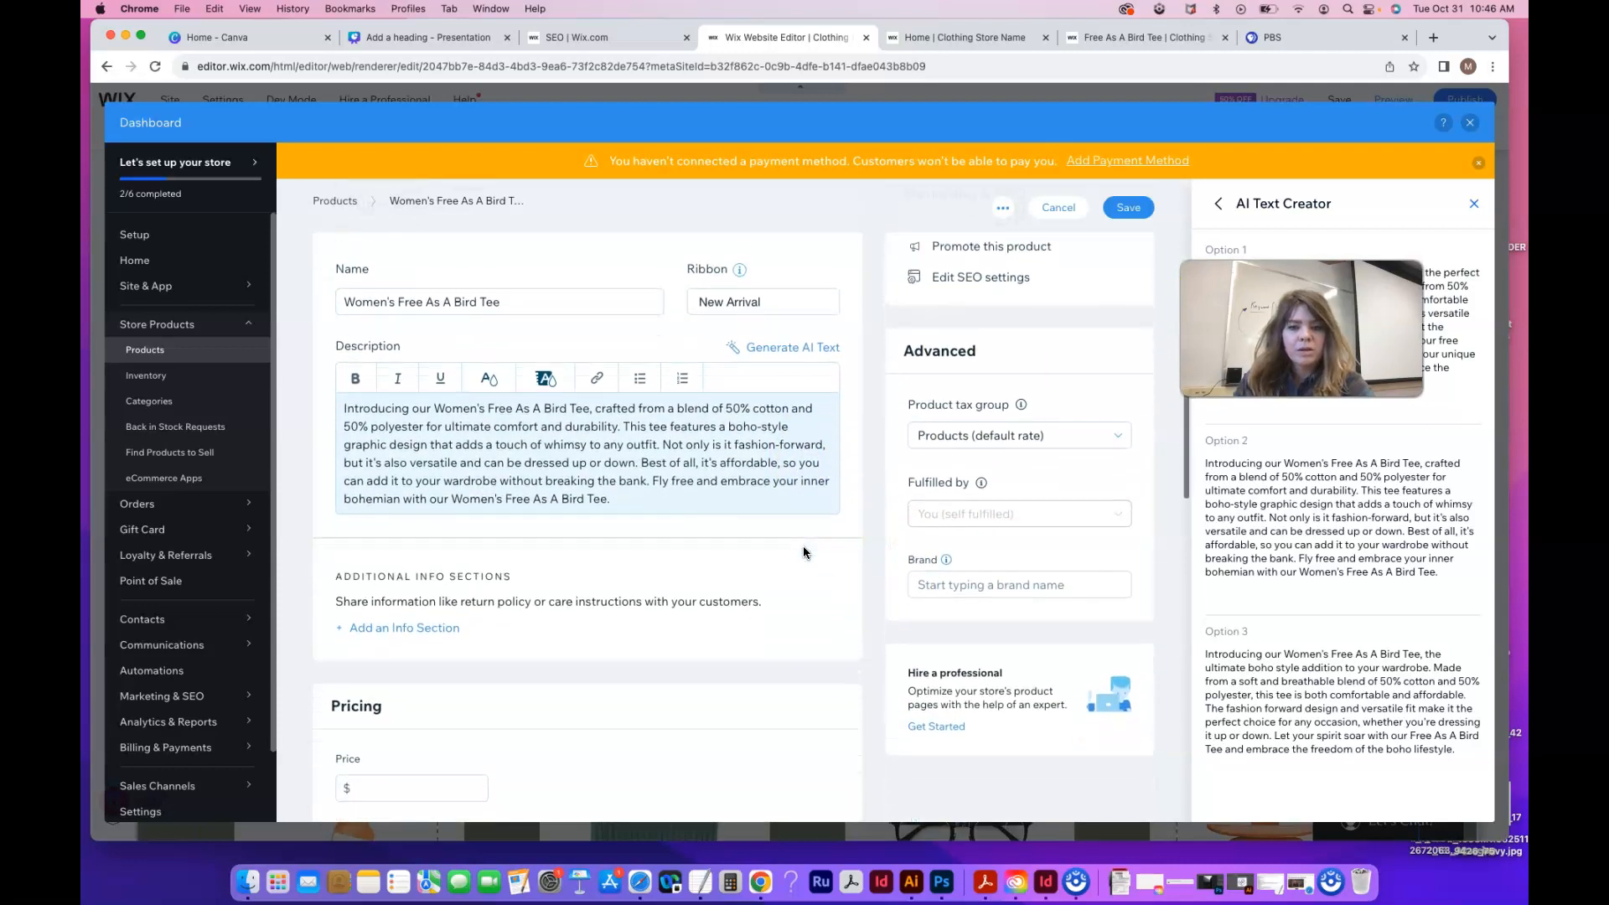
pyautogui.click(931, 557)
# Set the brand to MW Cloth and the price to $50
pyautogui.click(953, 583)
pyautogui.scroll(-1, 632, 536)
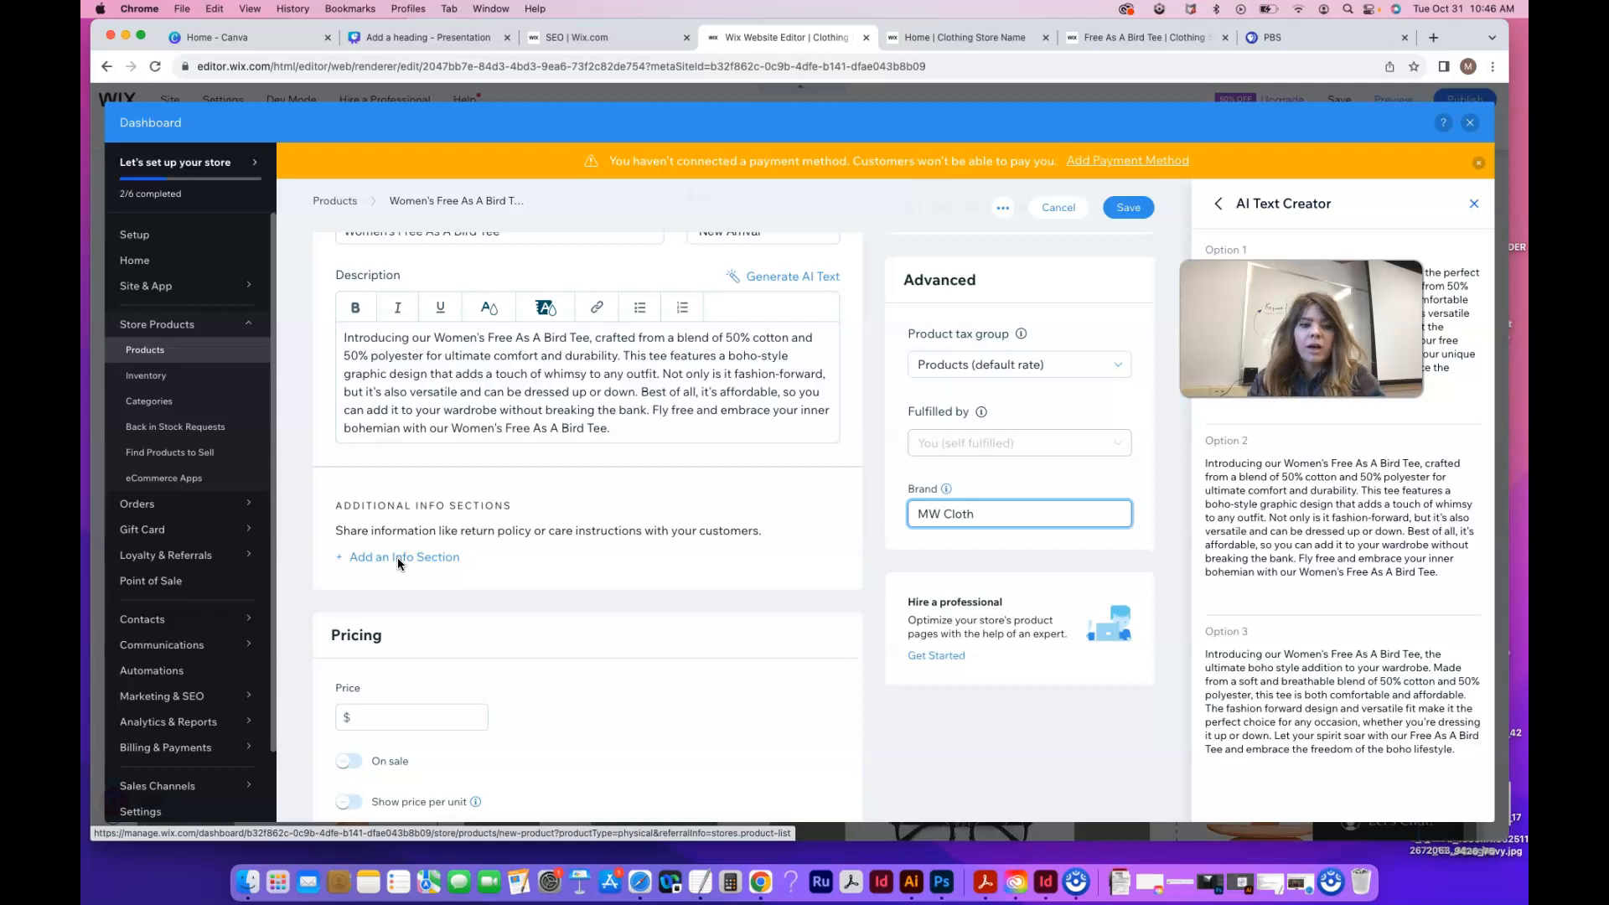
pyautogui.scroll(-2, 397, 557)
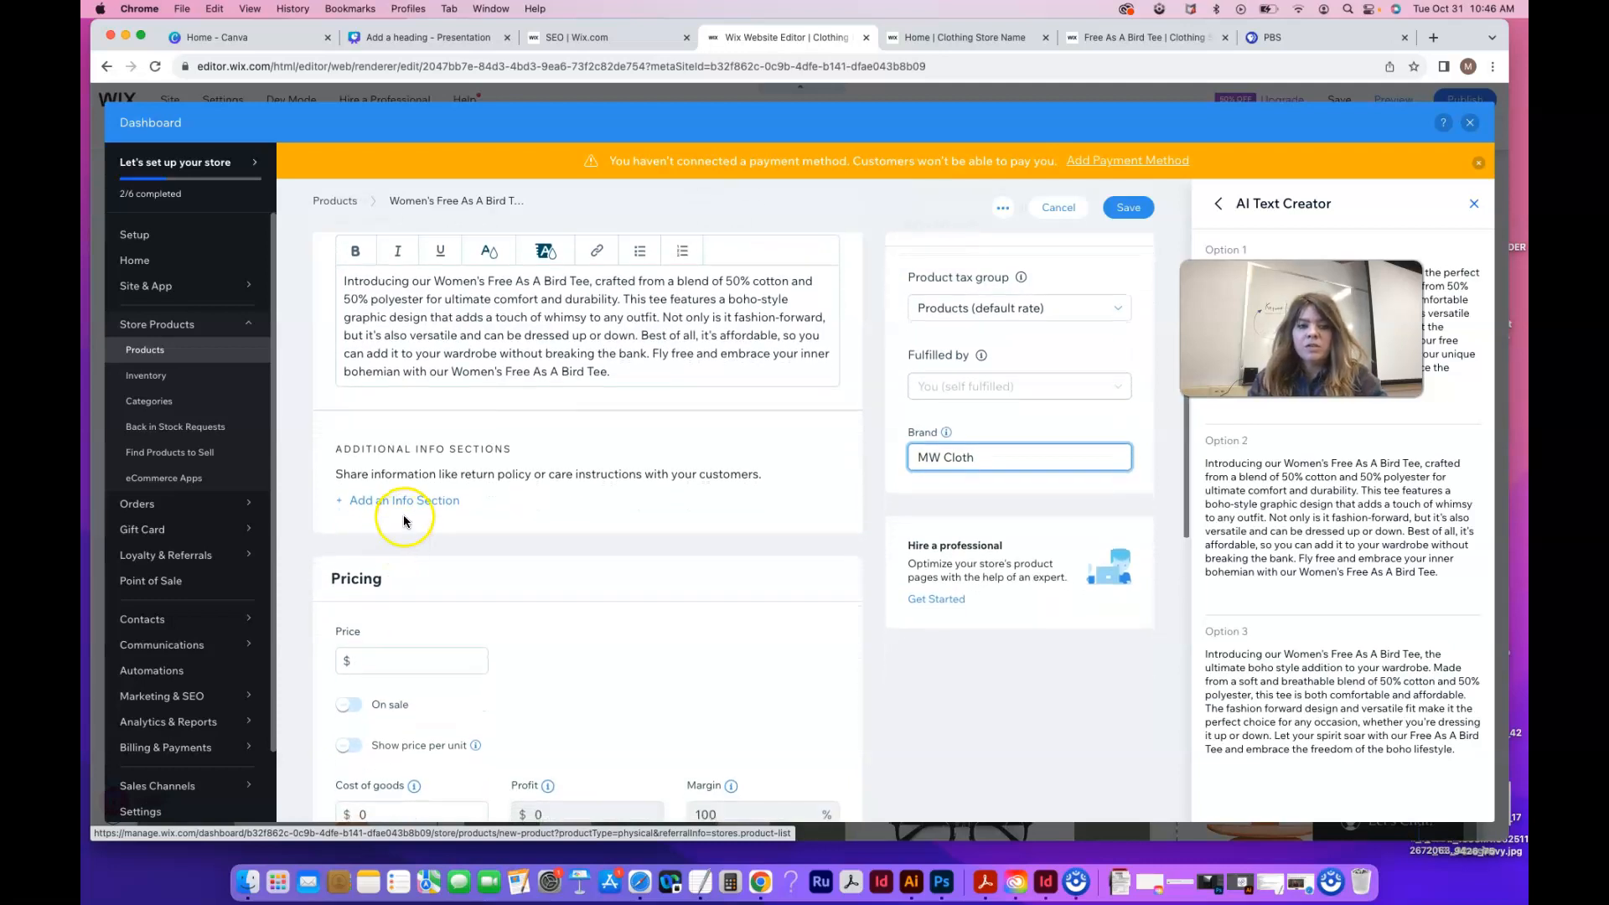
pyautogui.scroll(-2, 430, 585)
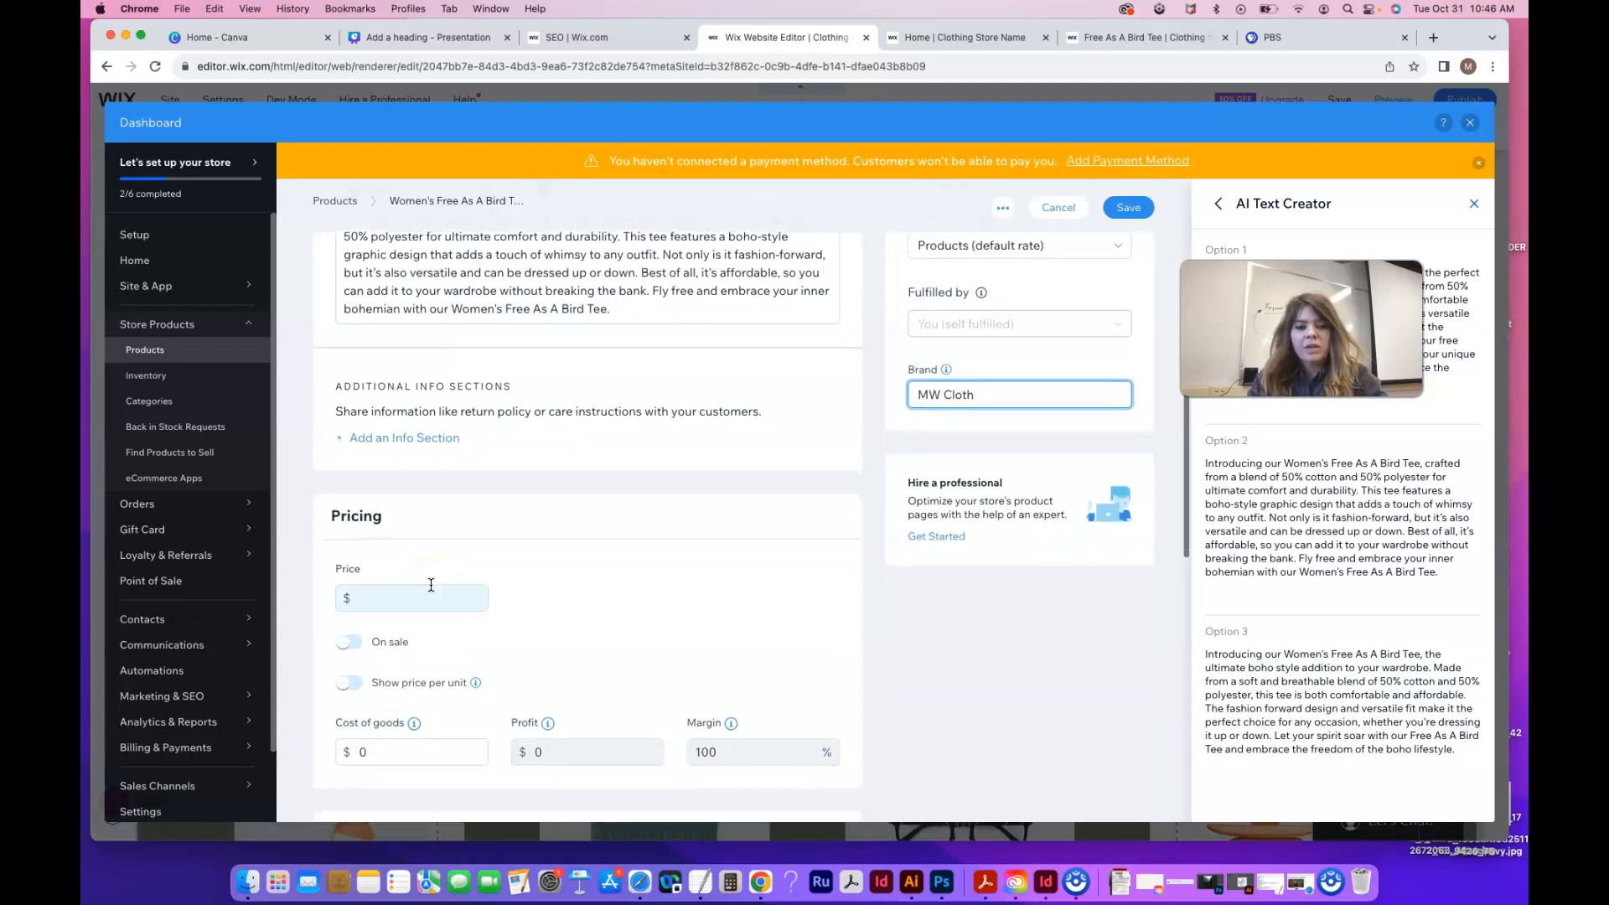
pyautogui.scroll(-3, 441, 576)
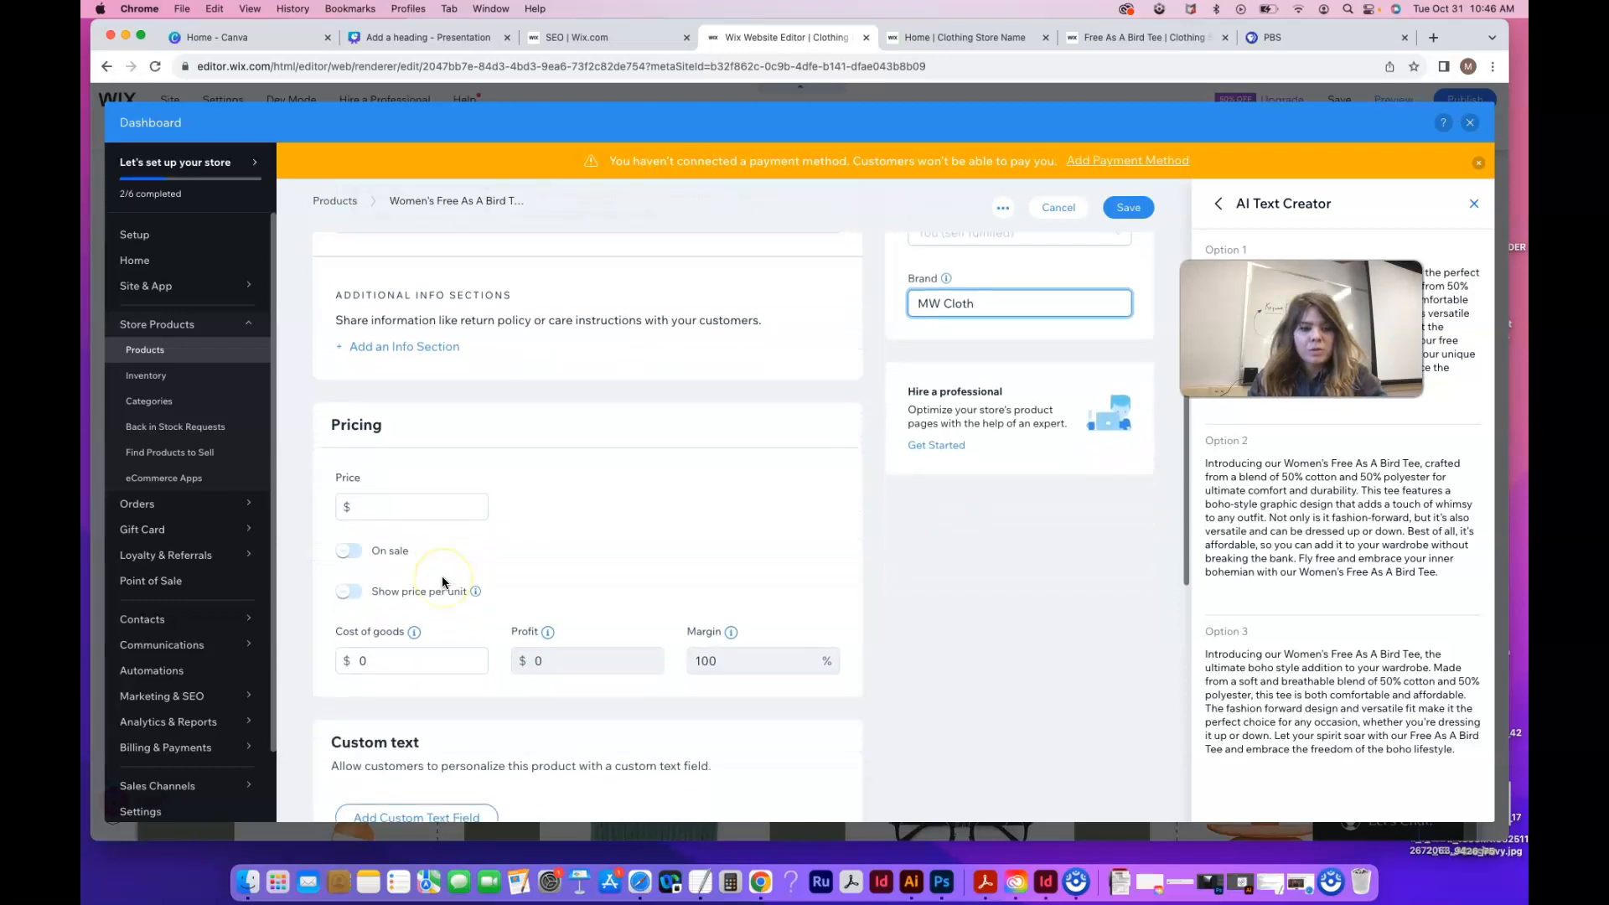
pyautogui.click(377, 505)
pyautogui.write('50')
pyautogui.click(429, 538)
# Try a 10% sale discount, then switch On sale back off
pyautogui.click(351, 545)
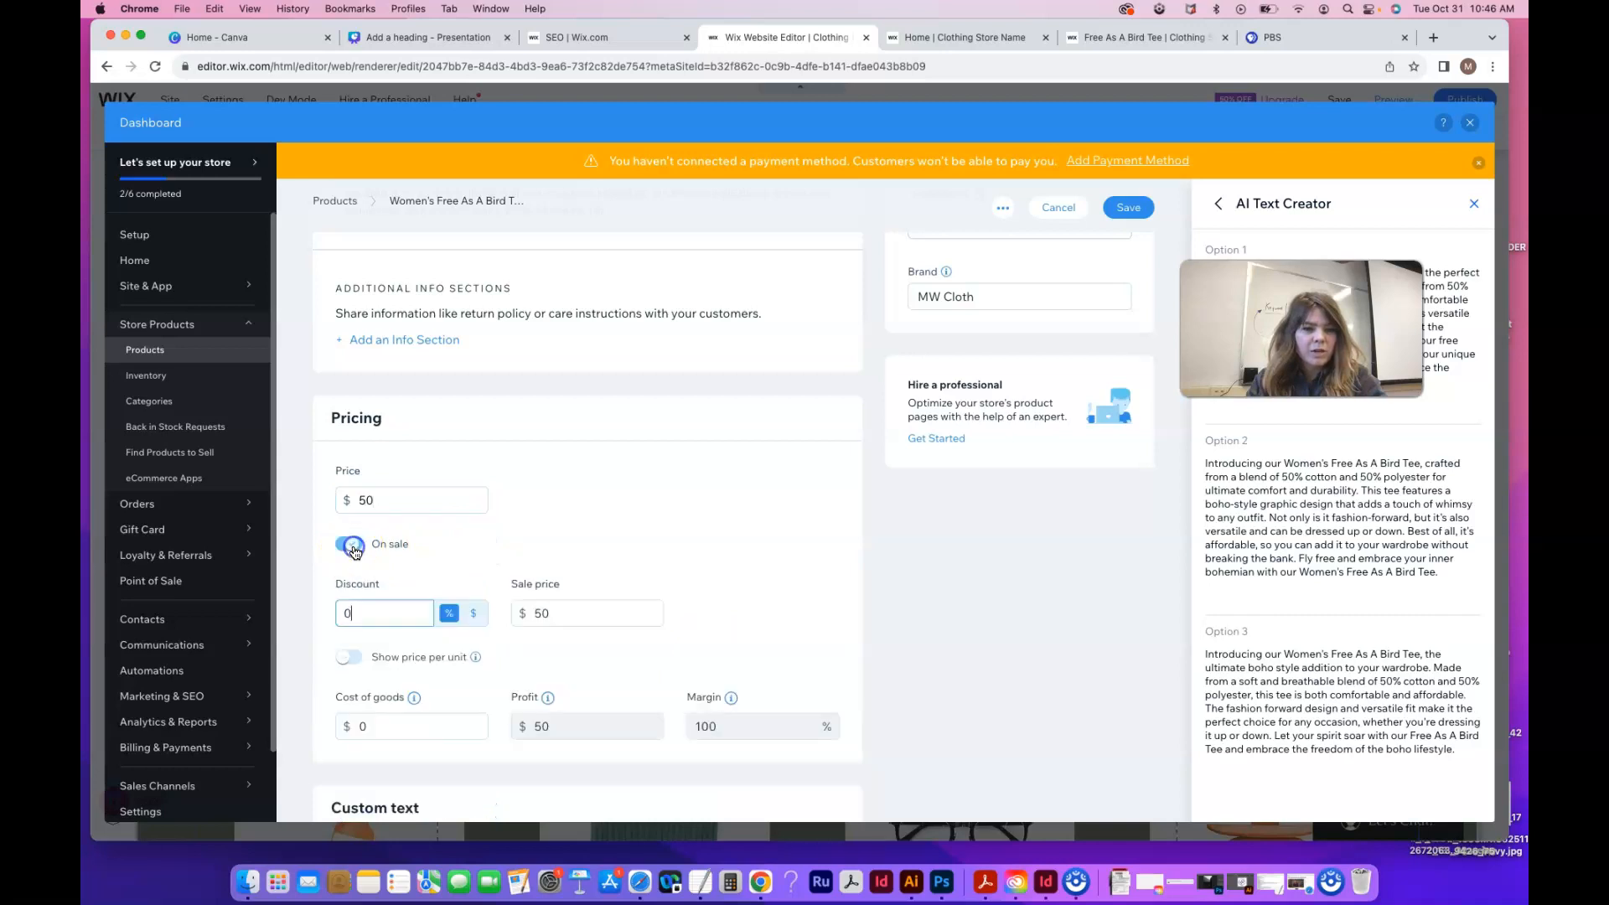
pyautogui.click(450, 621)
pyautogui.doubleClick(351, 615)
pyautogui.write('10')
pyautogui.click(513, 634)
pyautogui.click(550, 637)
pyautogui.click(549, 617)
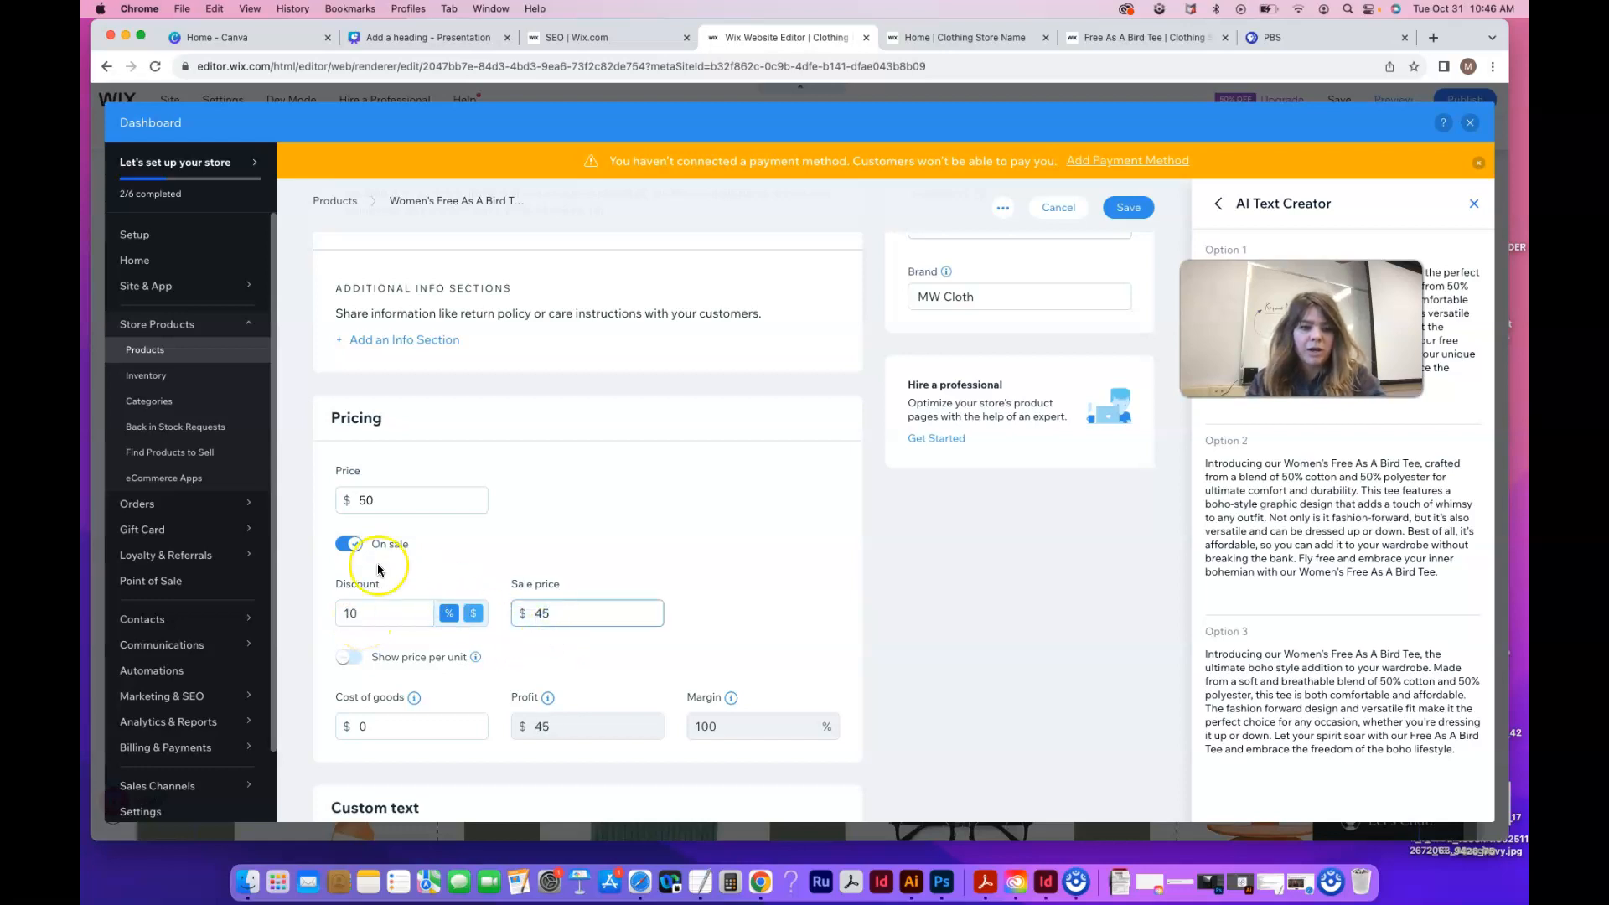
pyautogui.click(348, 544)
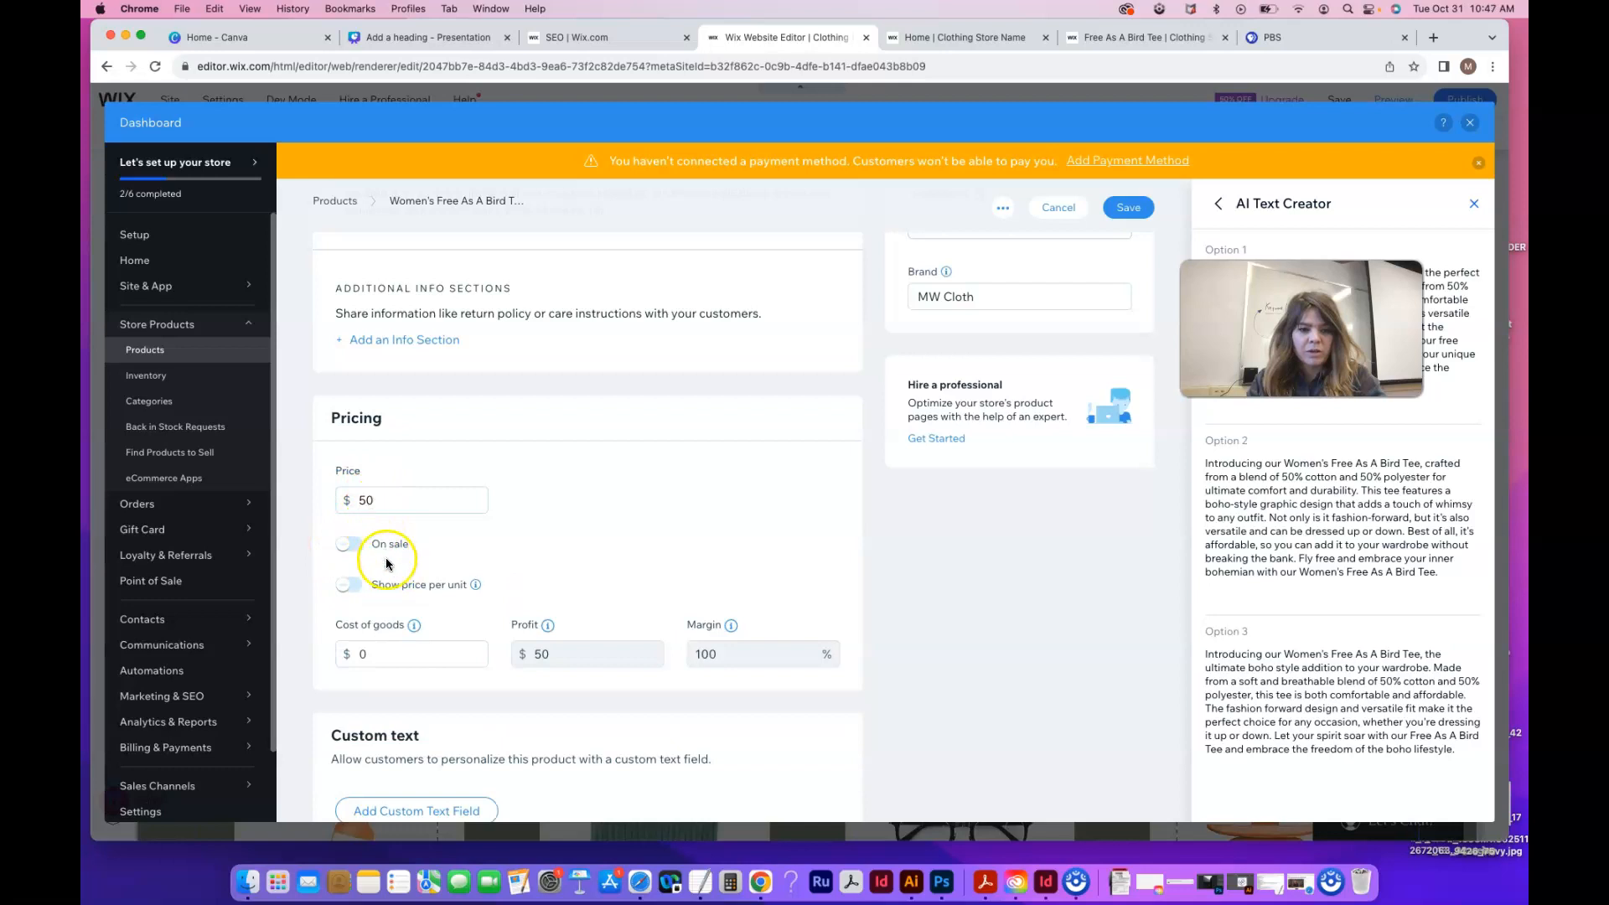
pyautogui.scroll(-3, 387, 563)
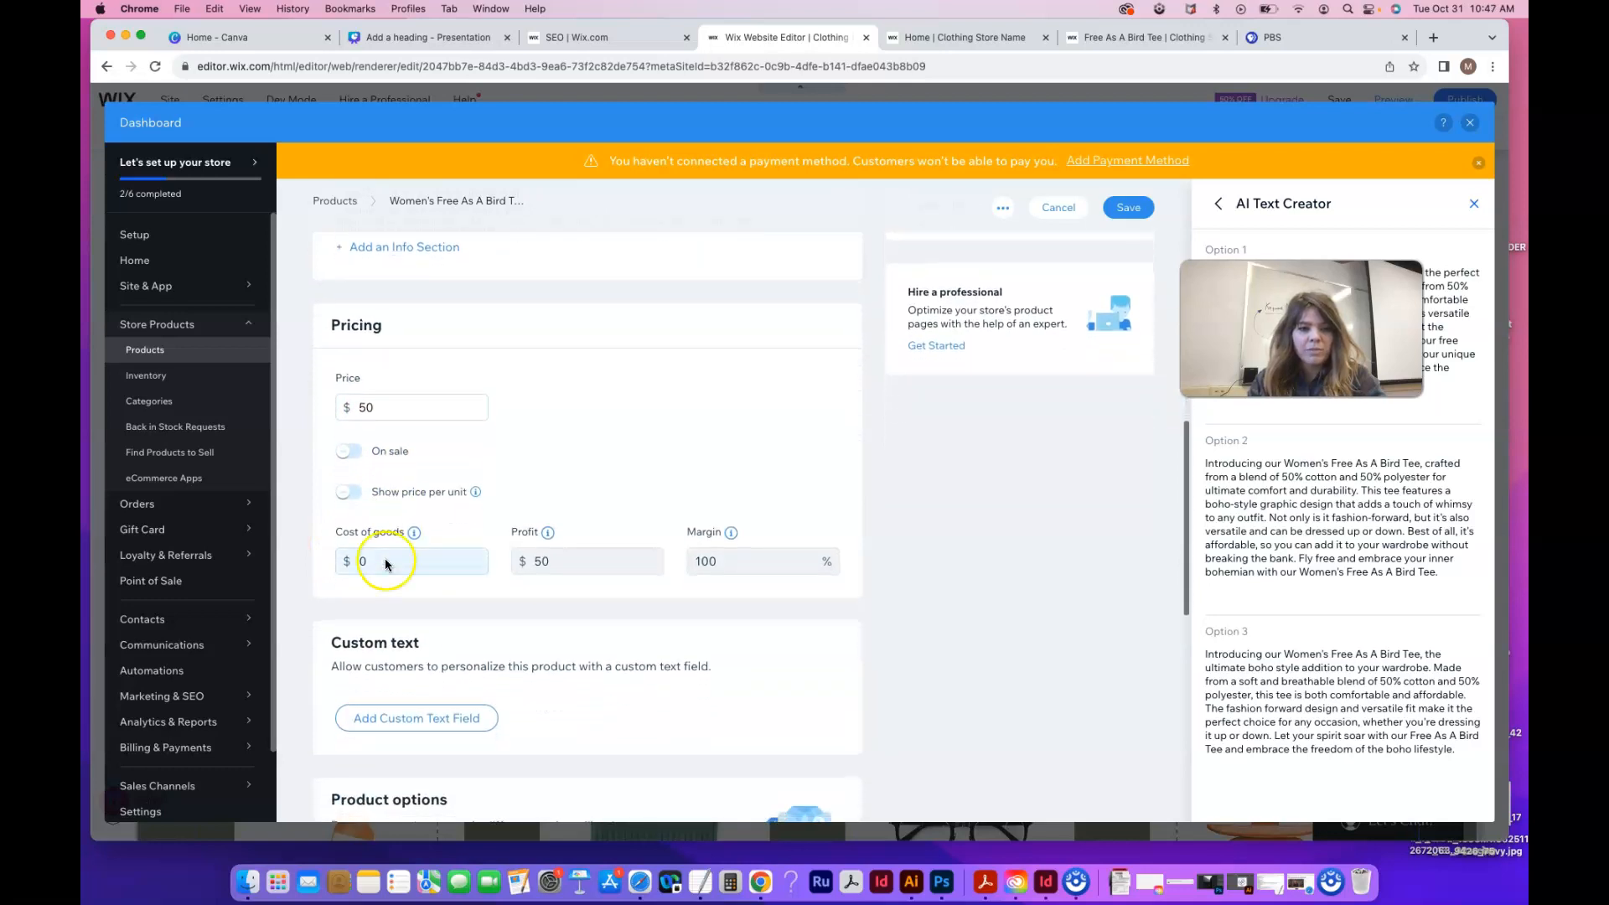
# Try showing price per unit in lb, then turn it back off
pyautogui.click(351, 493)
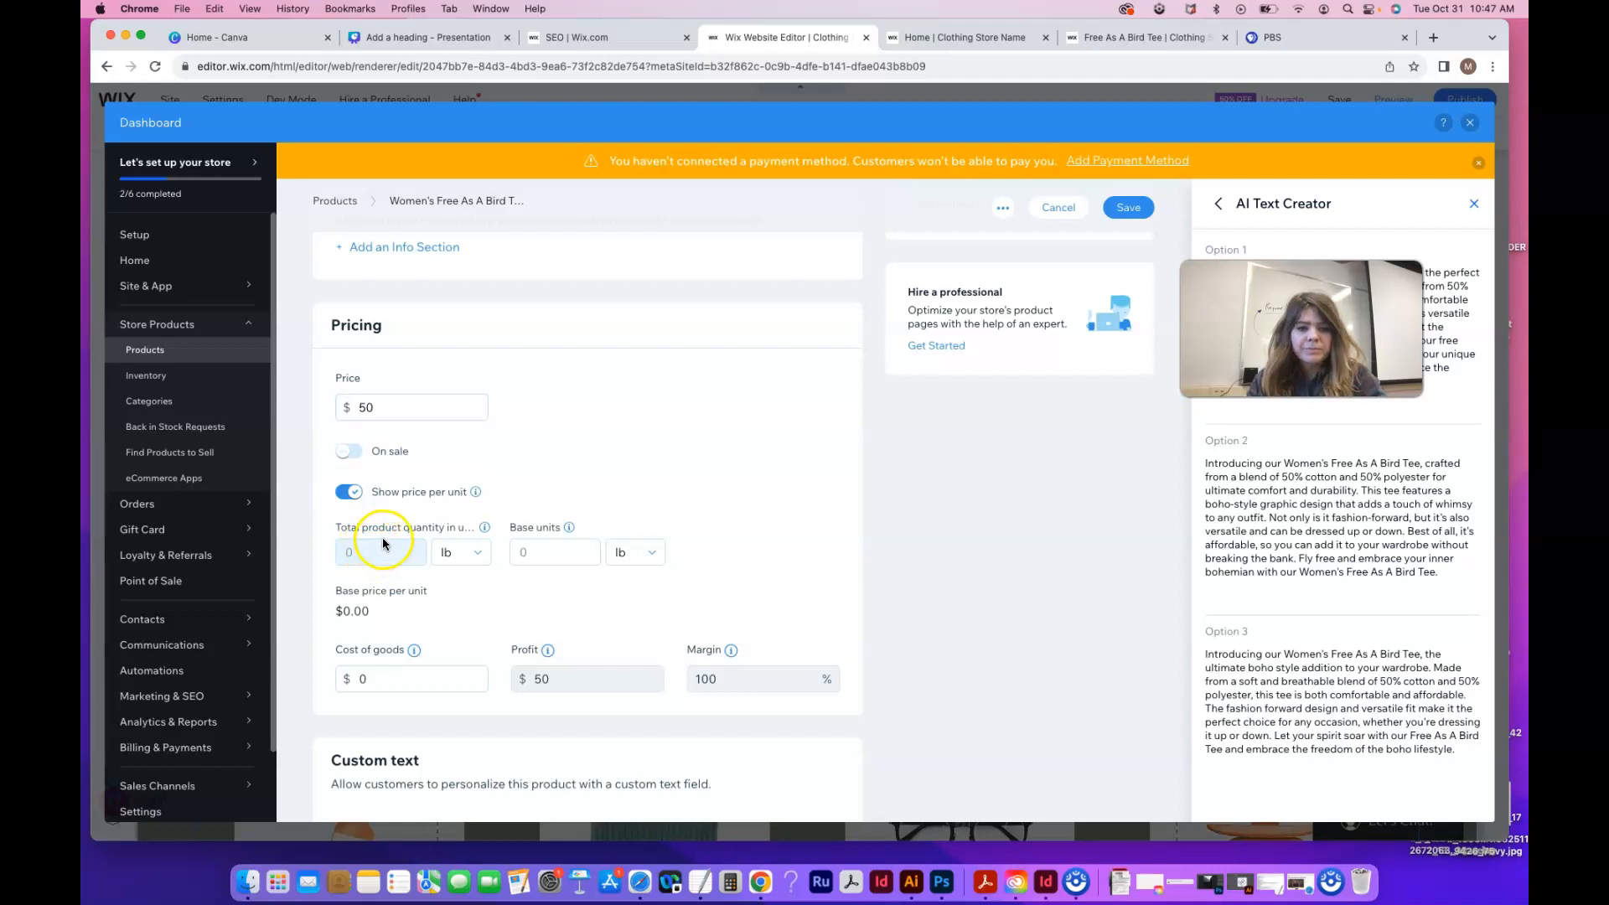
pyautogui.moveTo(485, 529)
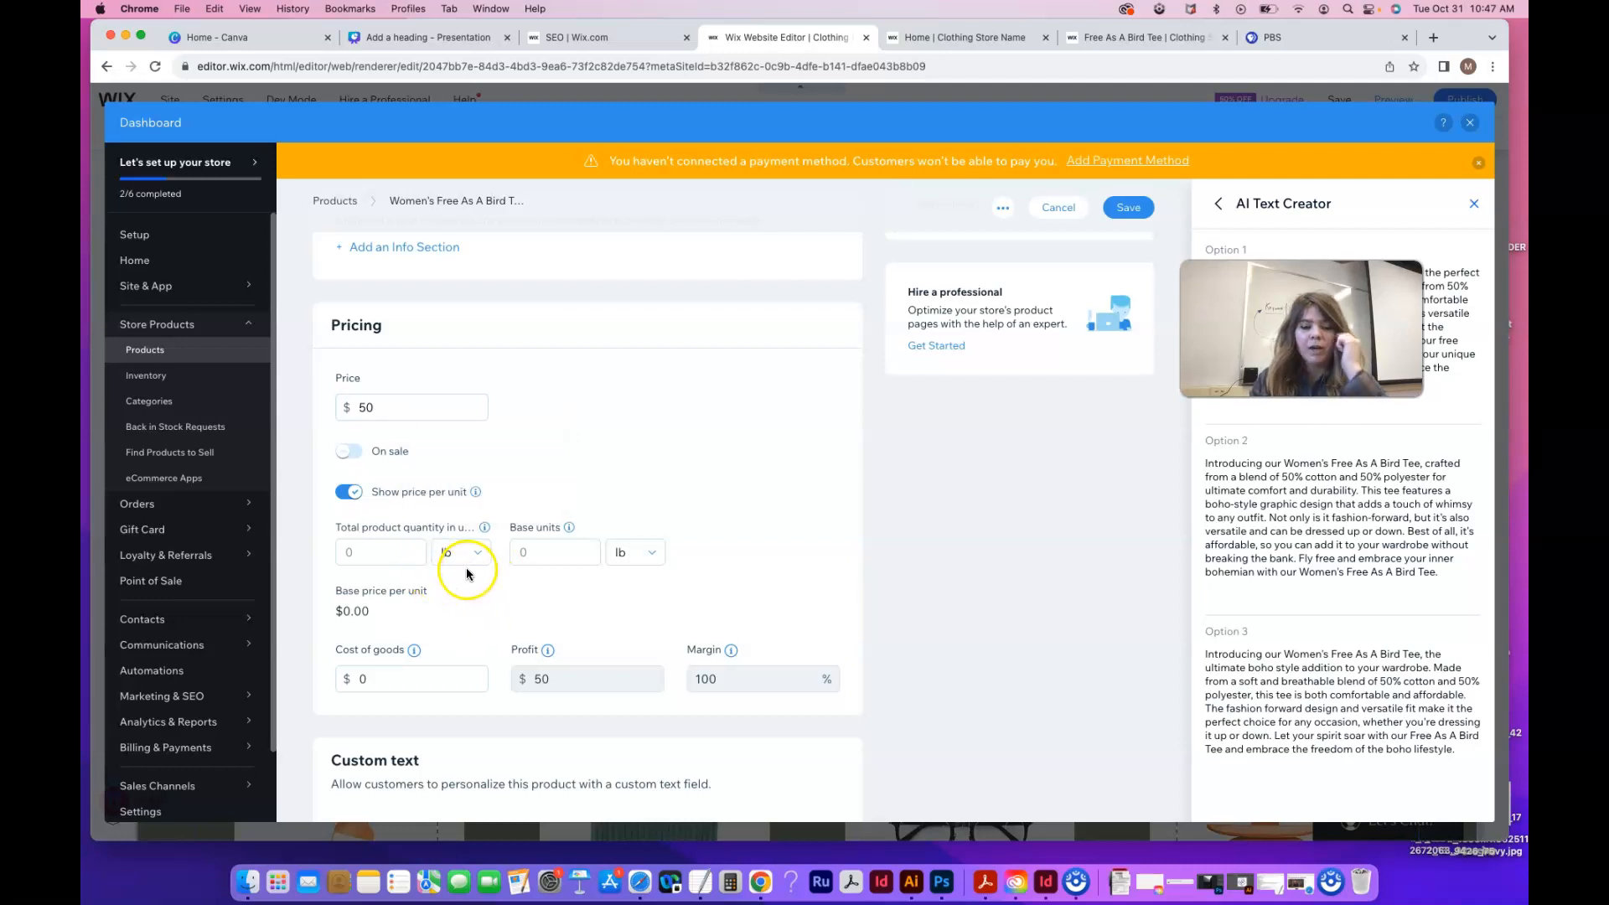
pyautogui.click(463, 552)
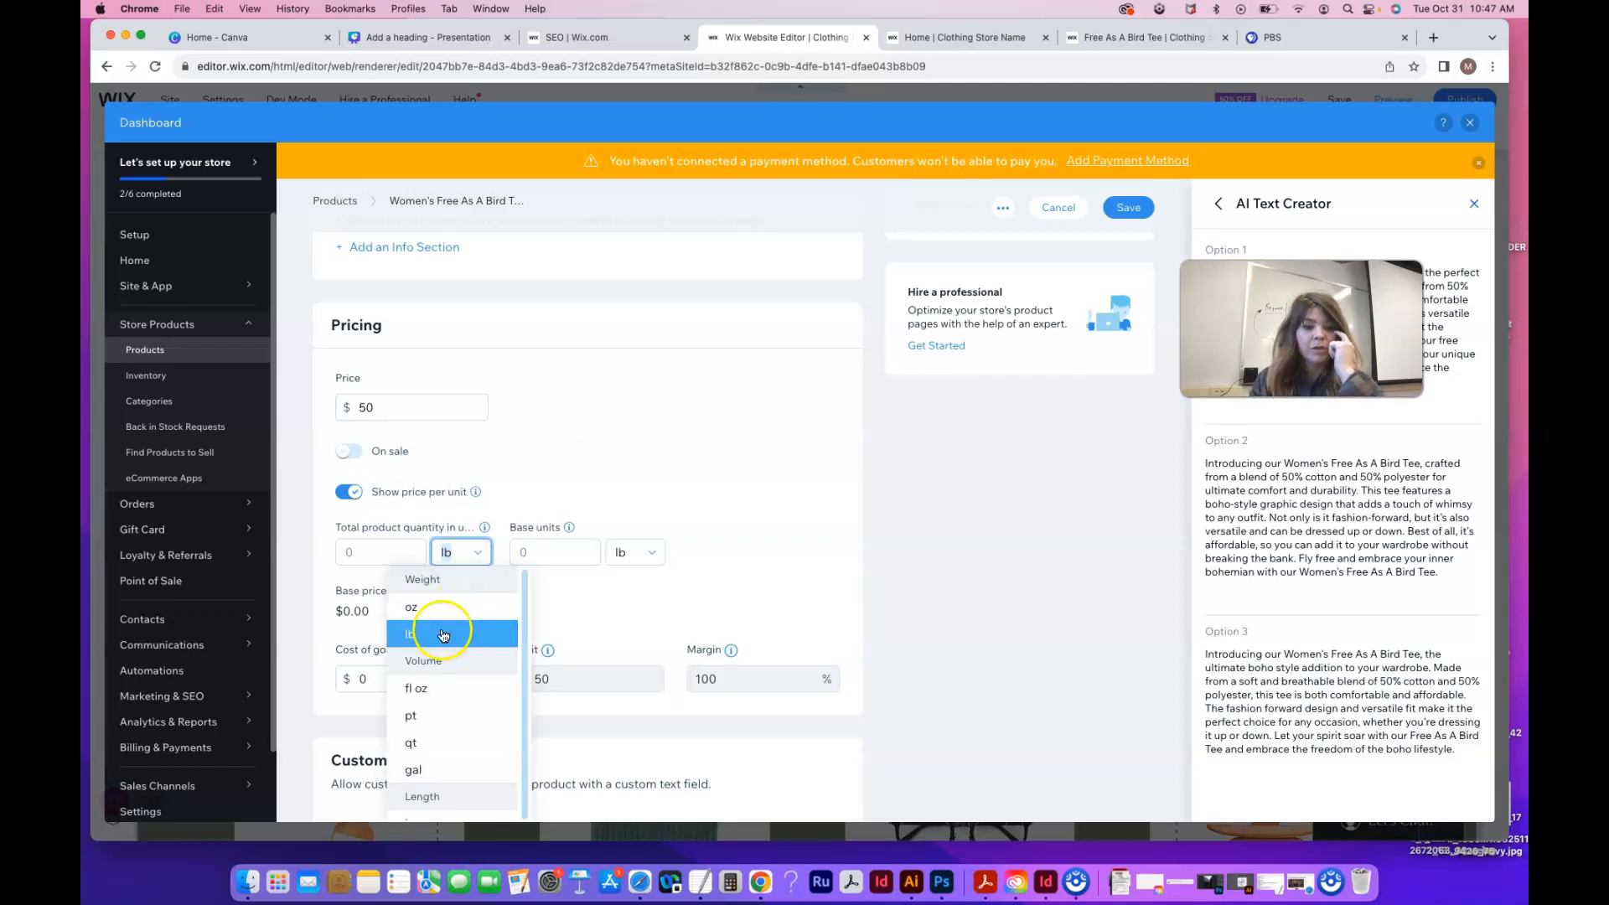
pyautogui.click(364, 553)
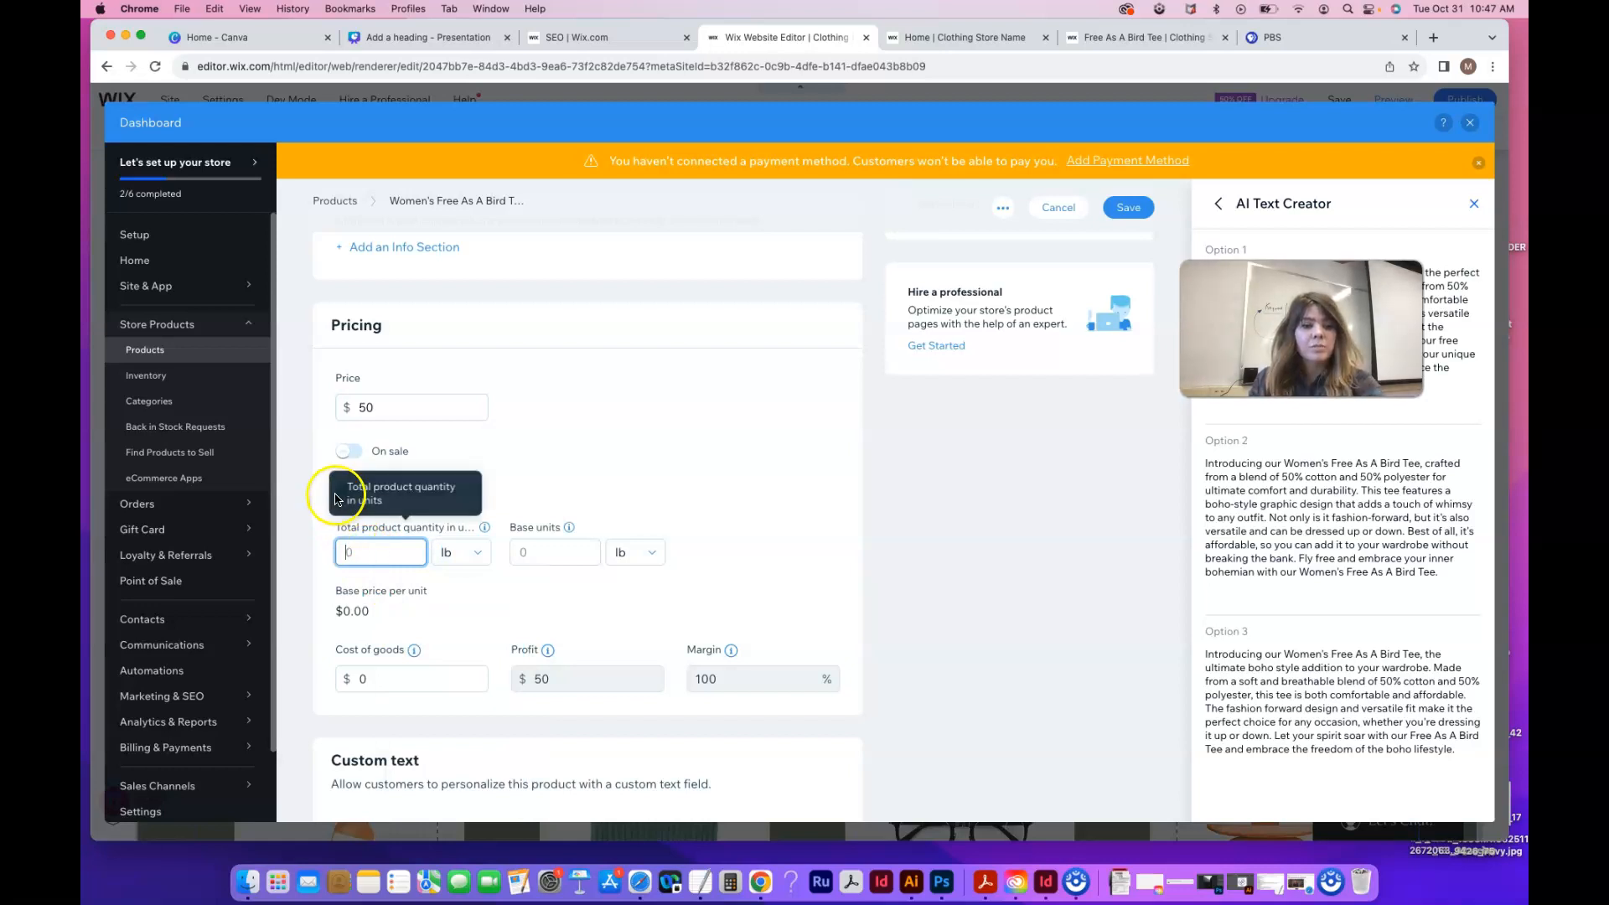
pyautogui.click(484, 593)
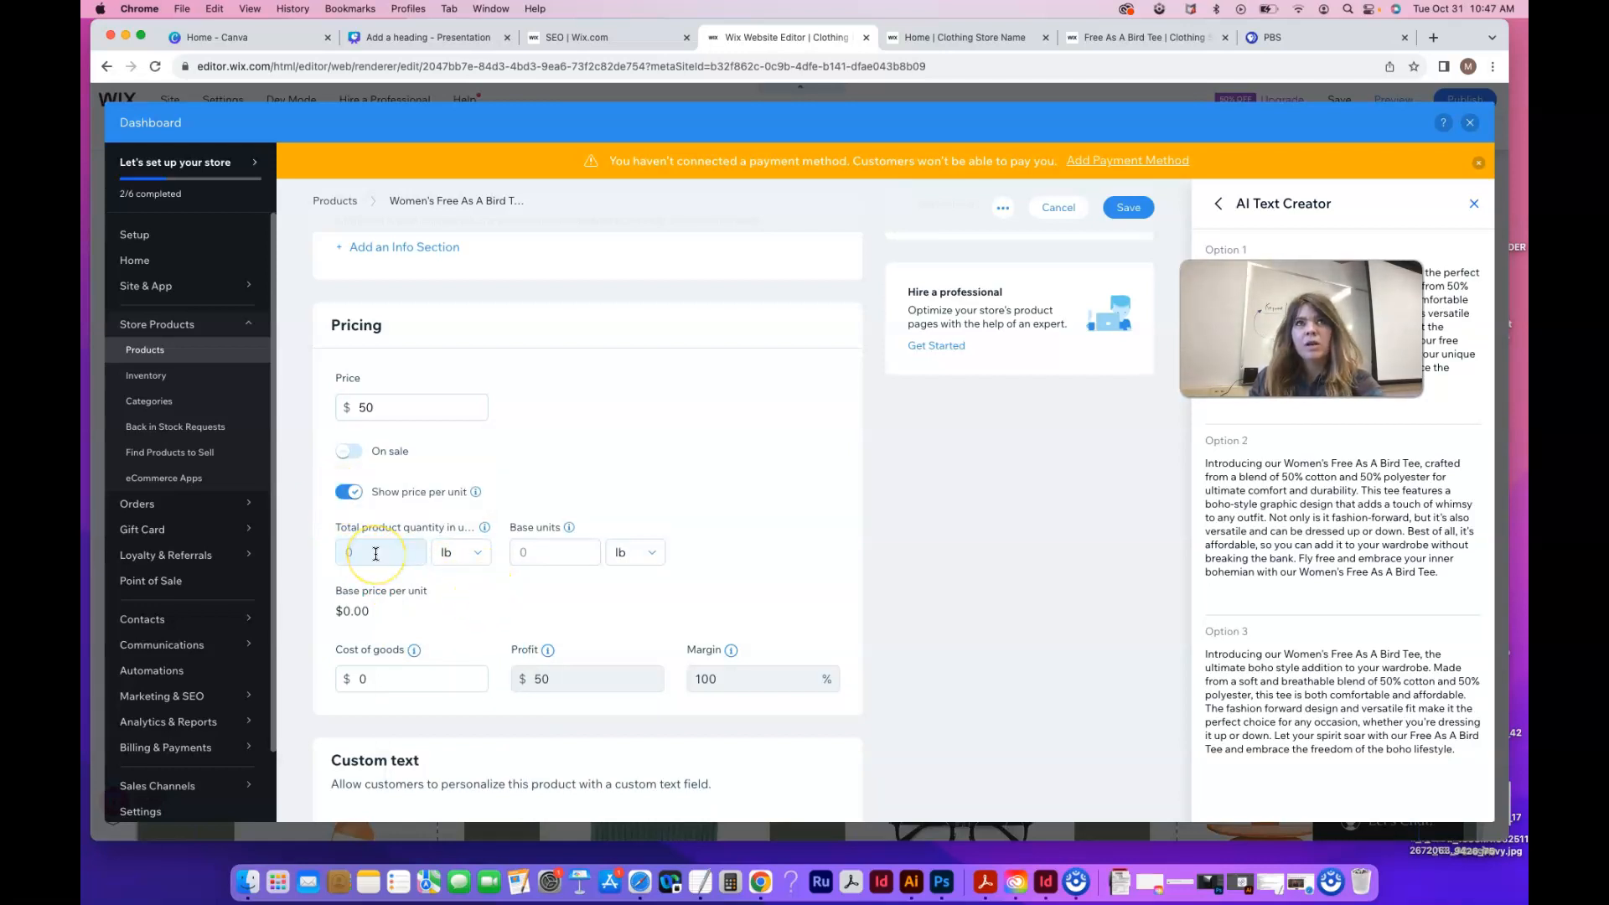
pyautogui.click(342, 496)
pyautogui.click(341, 497)
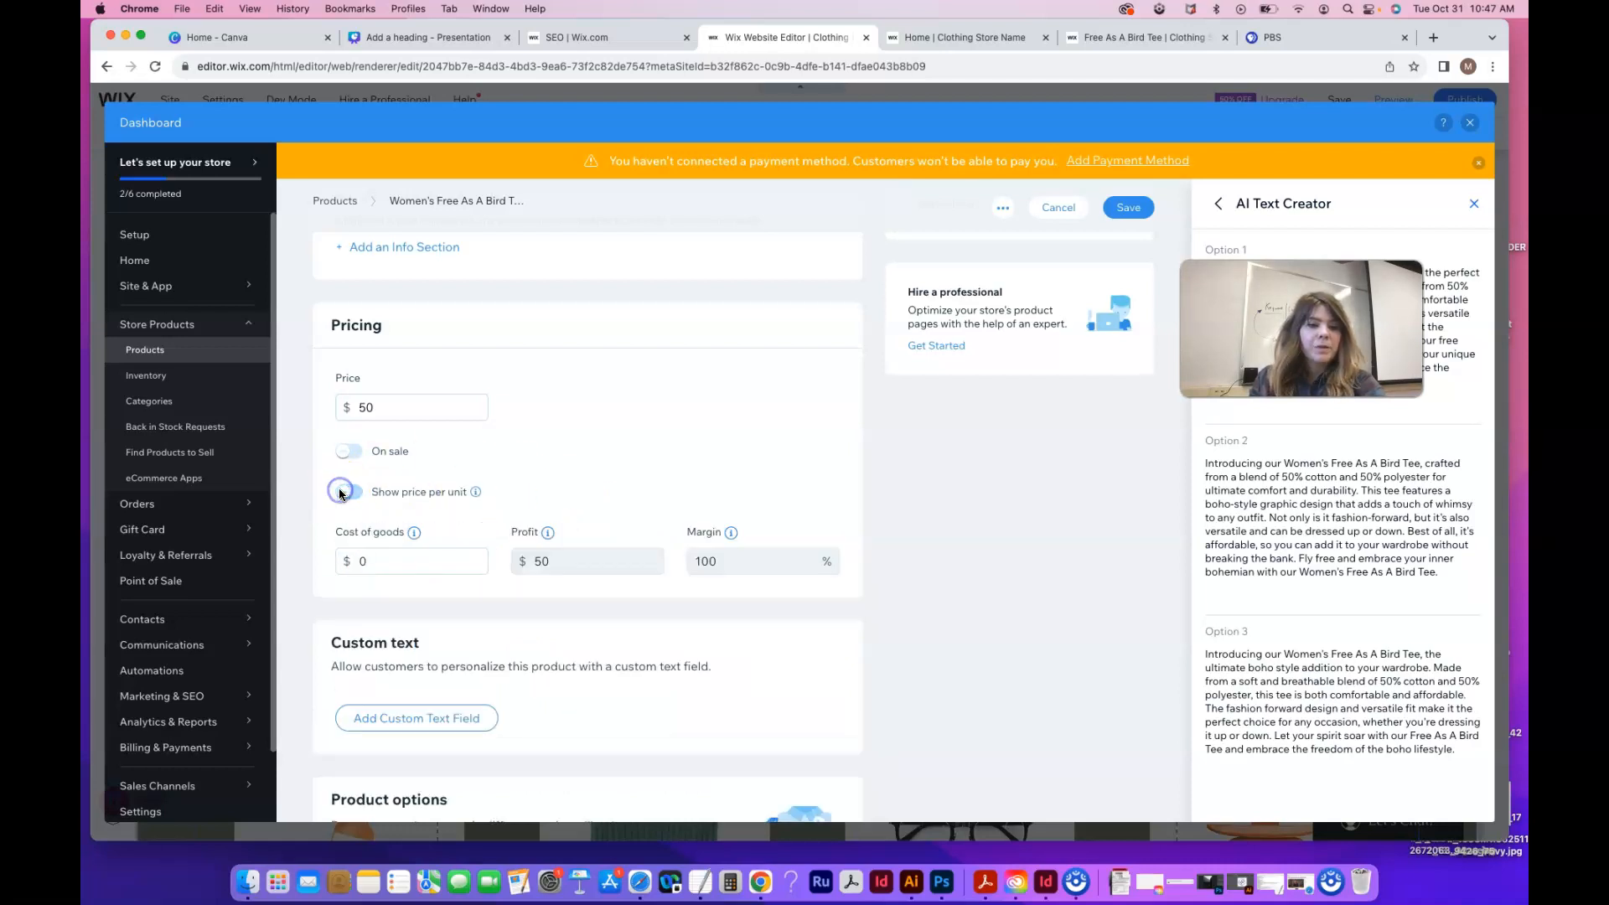
# Enter $15 as the cost of goods, giving $35 profit
pyautogui.click(369, 560)
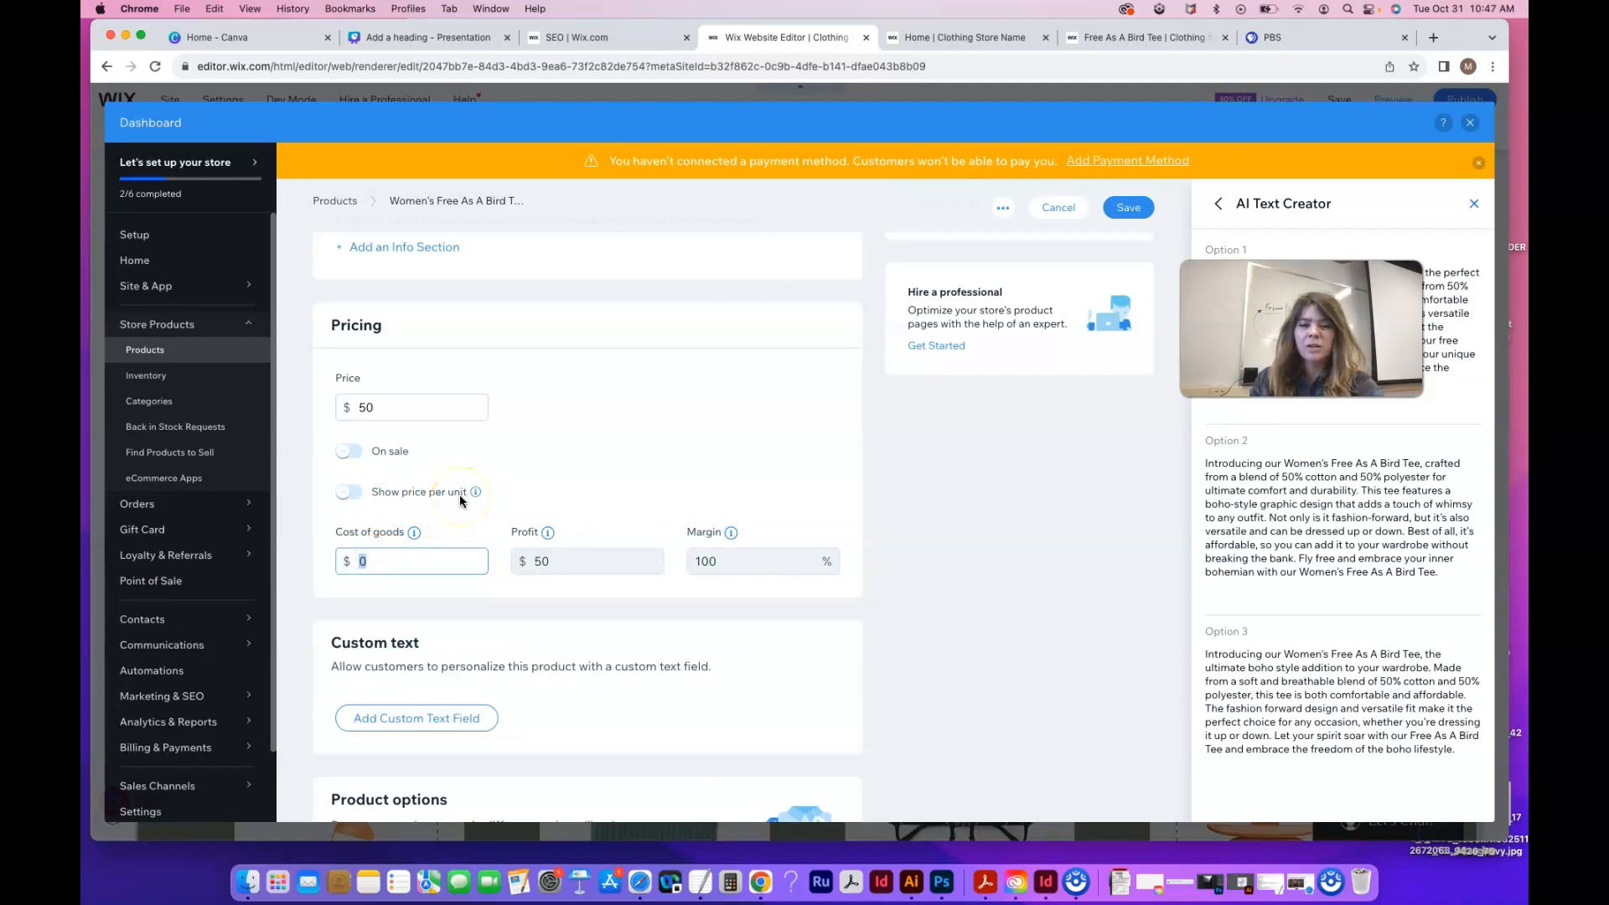
pyautogui.click(375, 562)
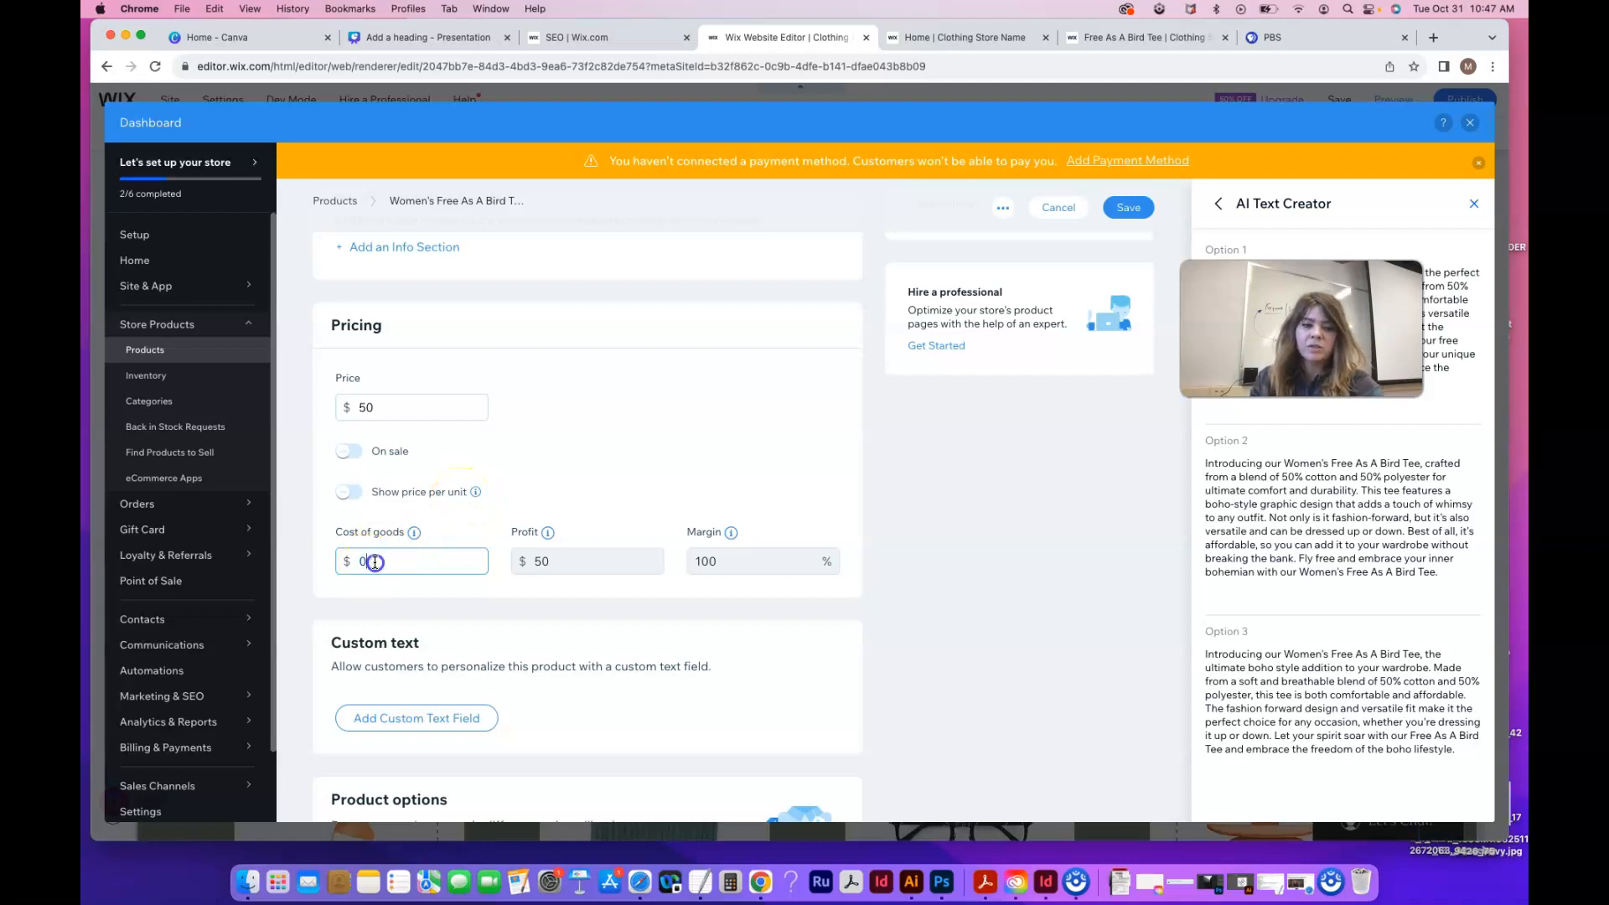
pyautogui.doubleClick(375, 562)
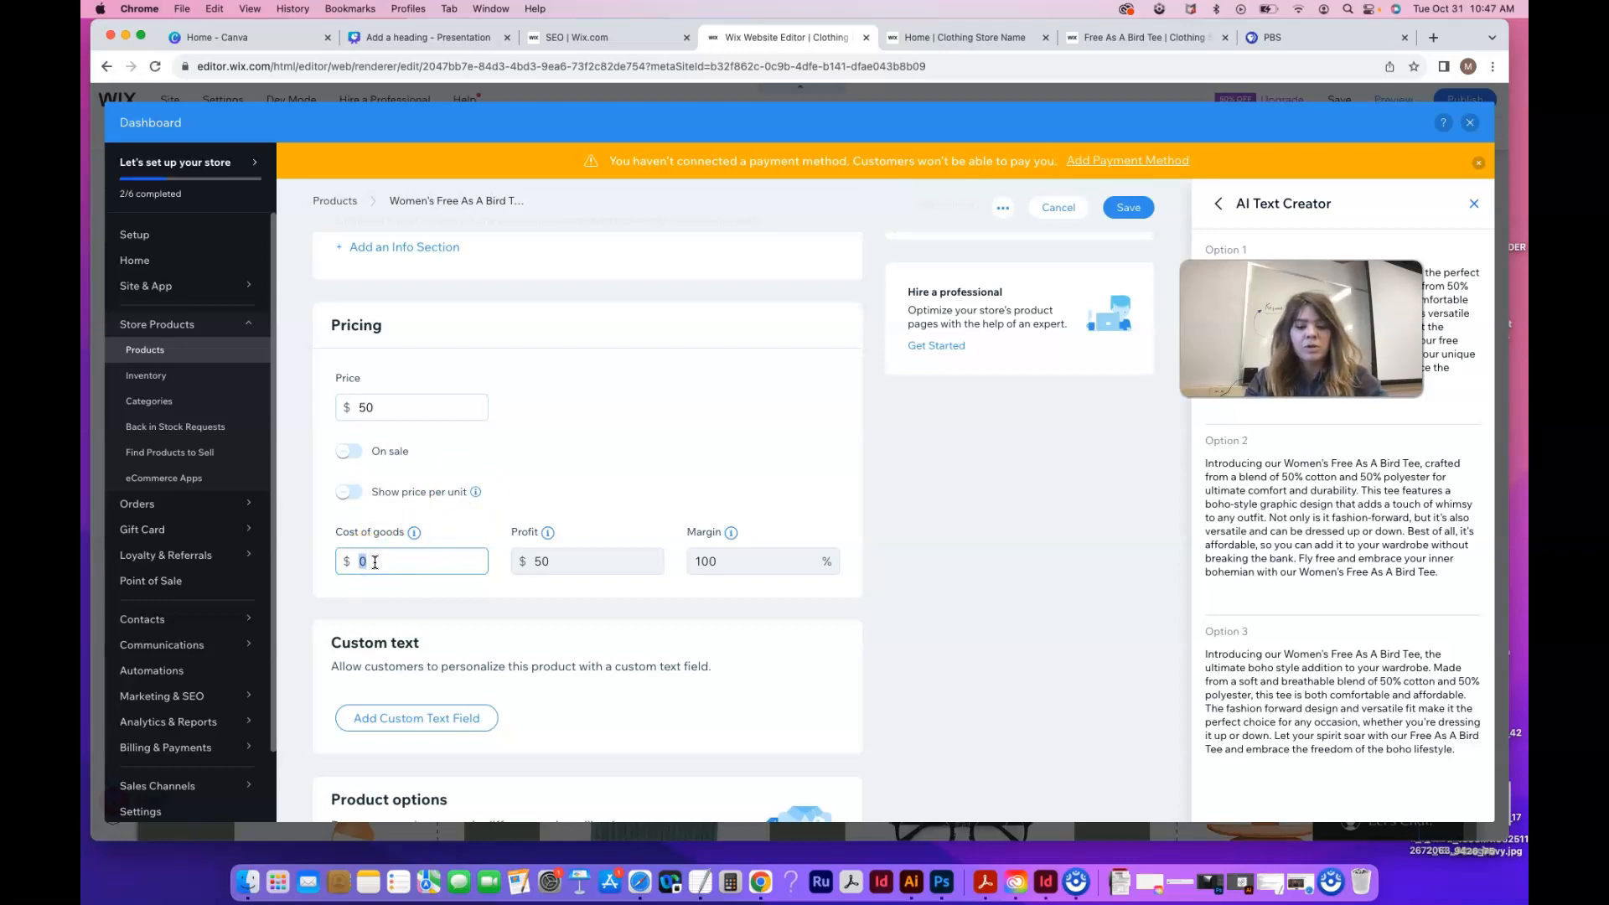
pyautogui.write('15')
pyautogui.click(449, 582)
pyautogui.click(540, 570)
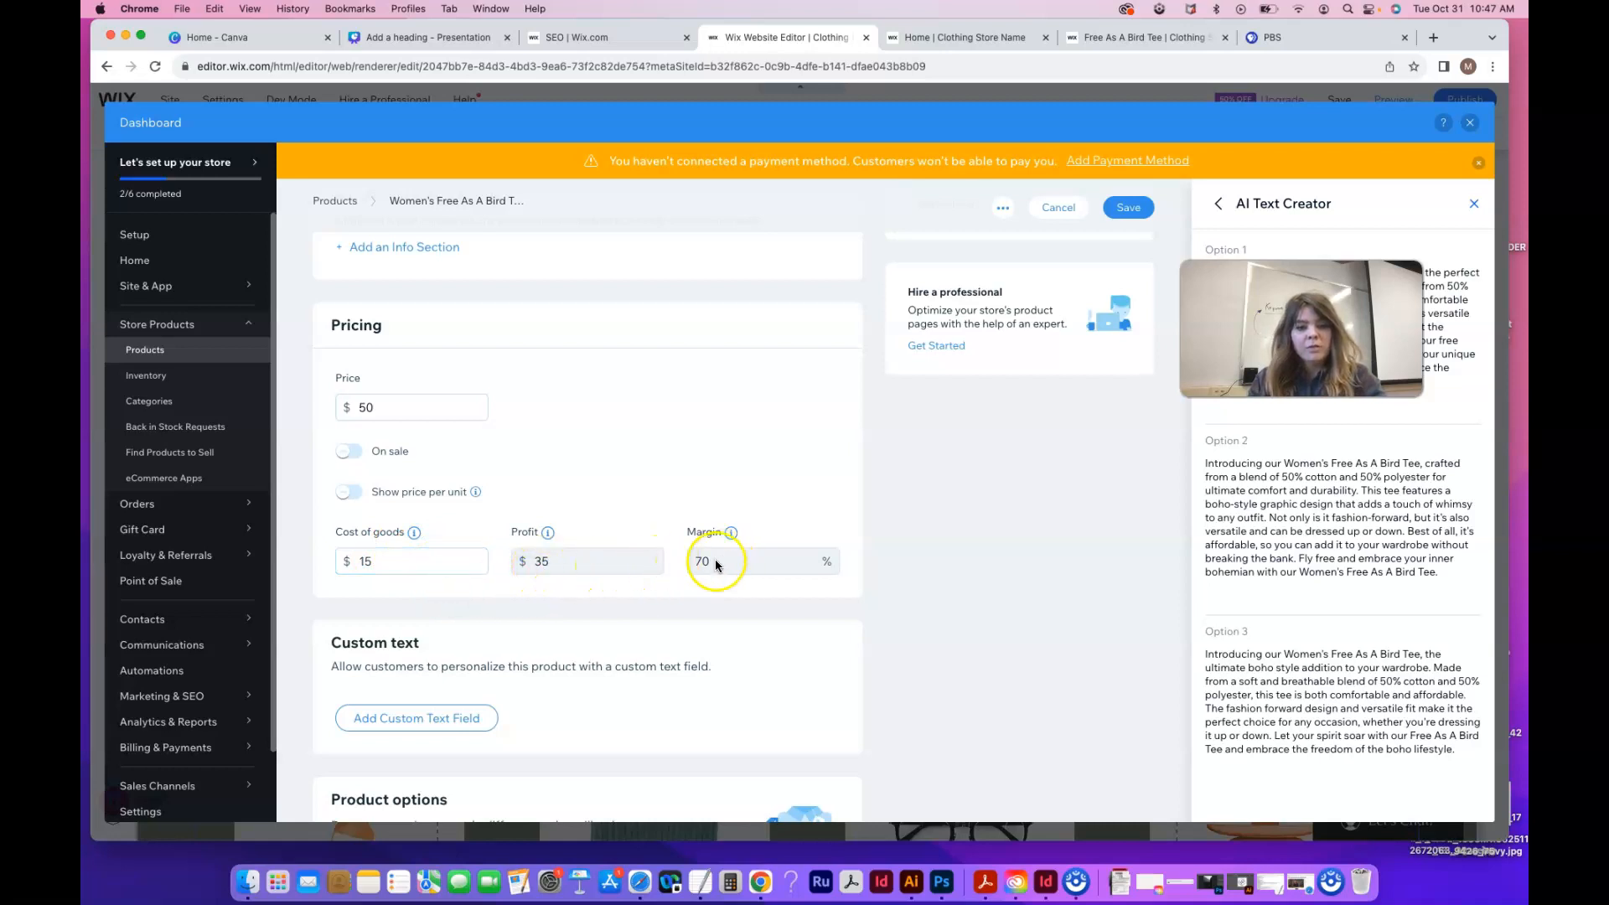
pyautogui.scroll(-2, 578, 602)
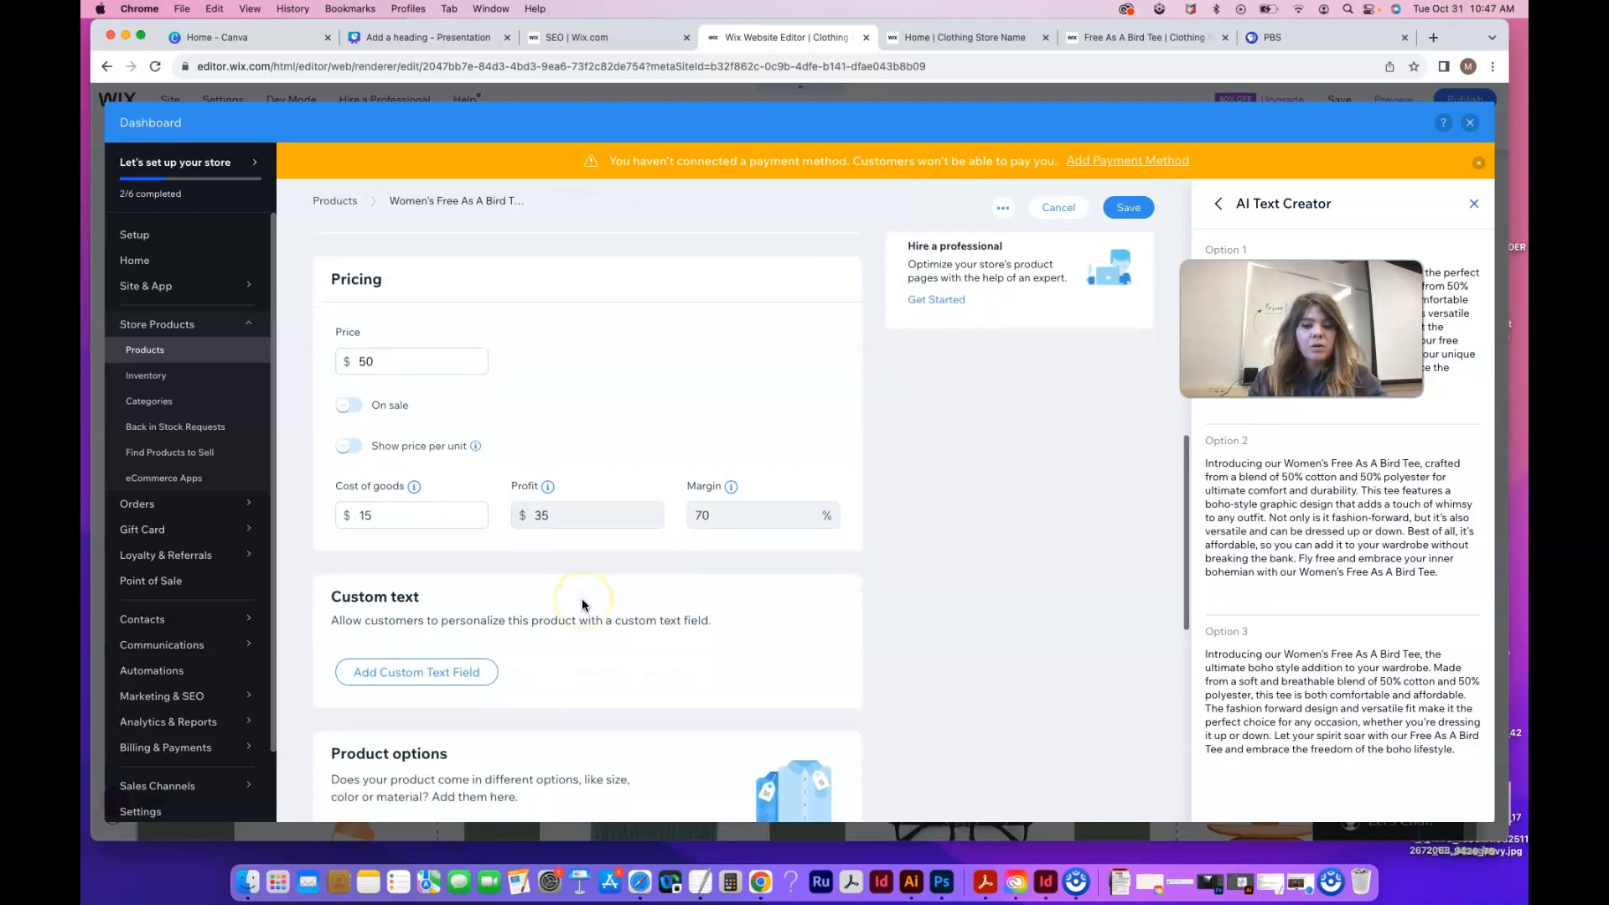
# Recheck the cost of goods field and move down to Product options
pyautogui.click(380, 506)
pyautogui.scroll(-4, 456, 550)
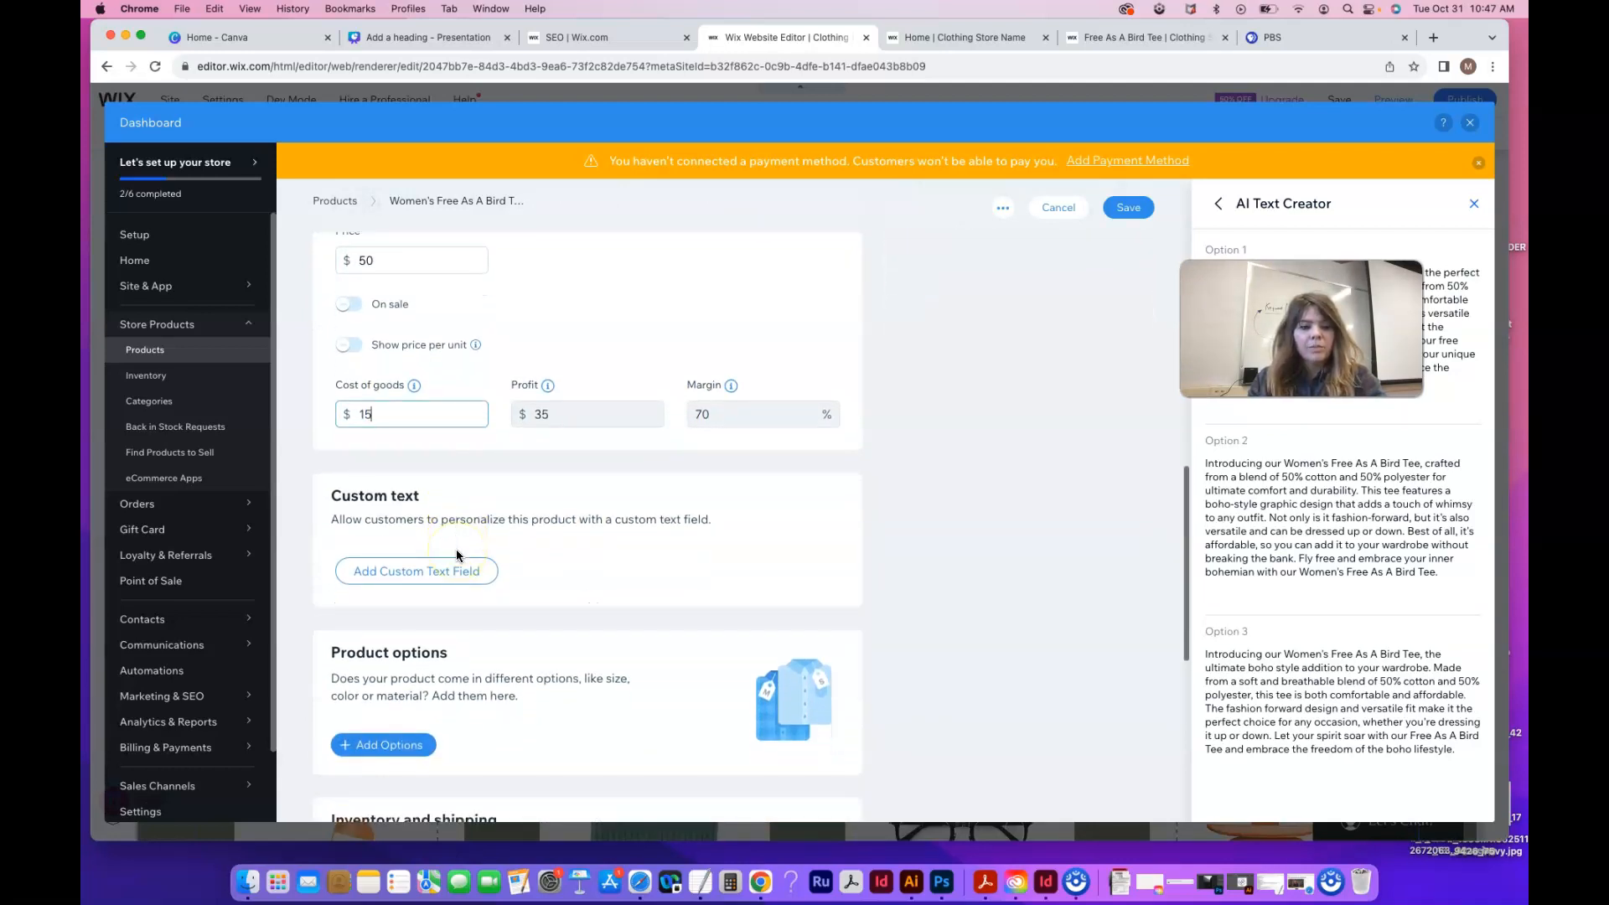
pyautogui.scroll(3, 456, 550)
pyautogui.scroll(-4, 456, 550)
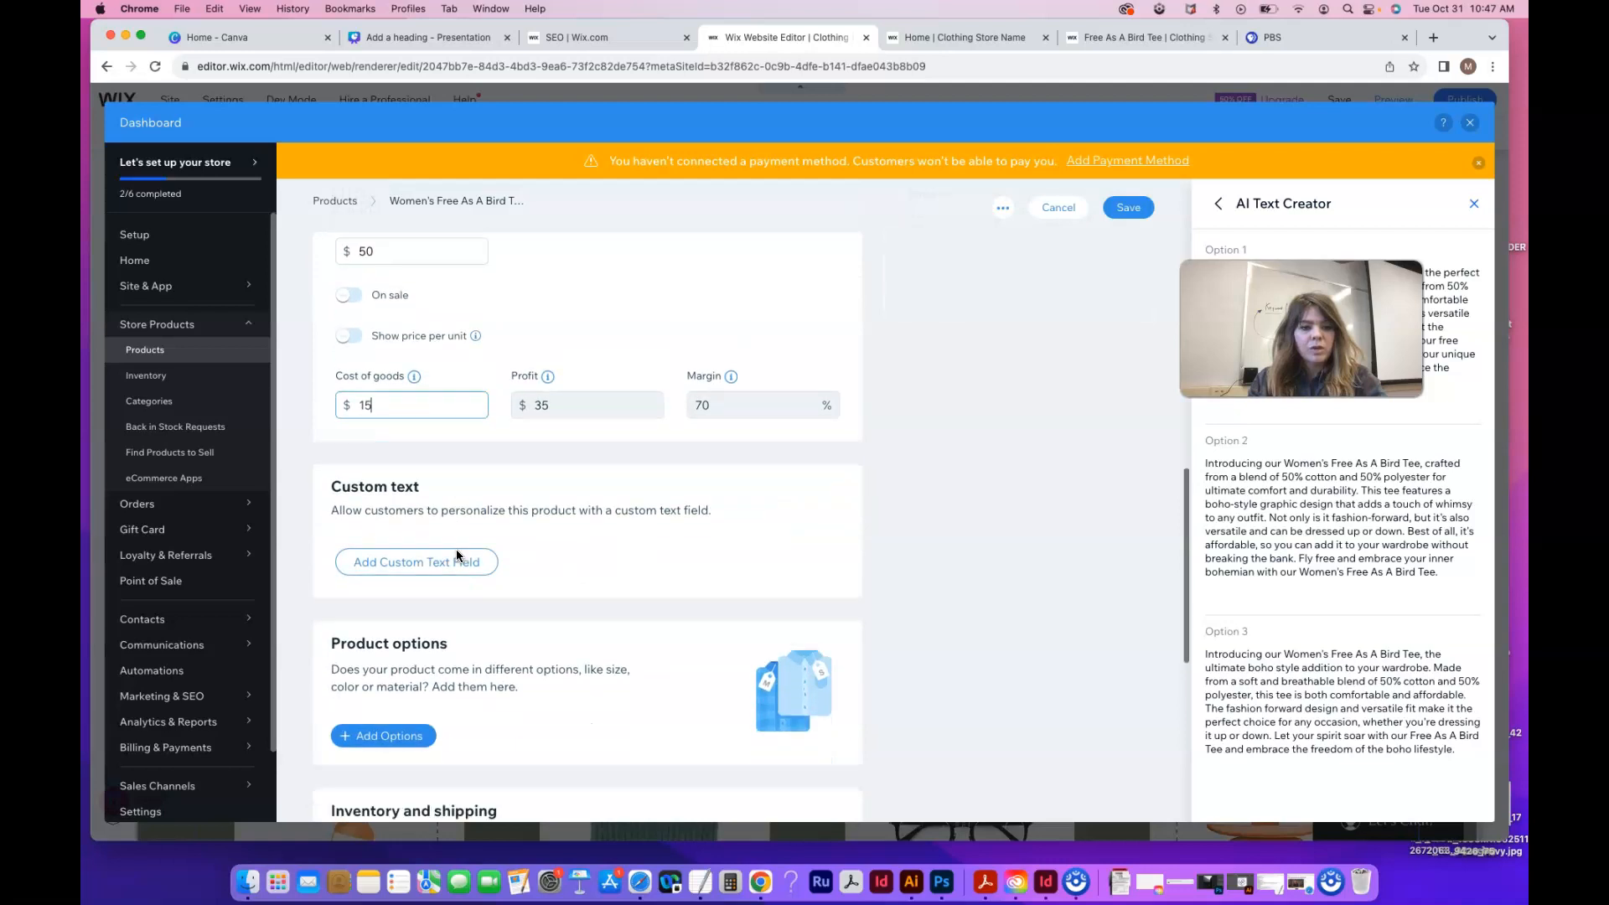
pyautogui.click(391, 475)
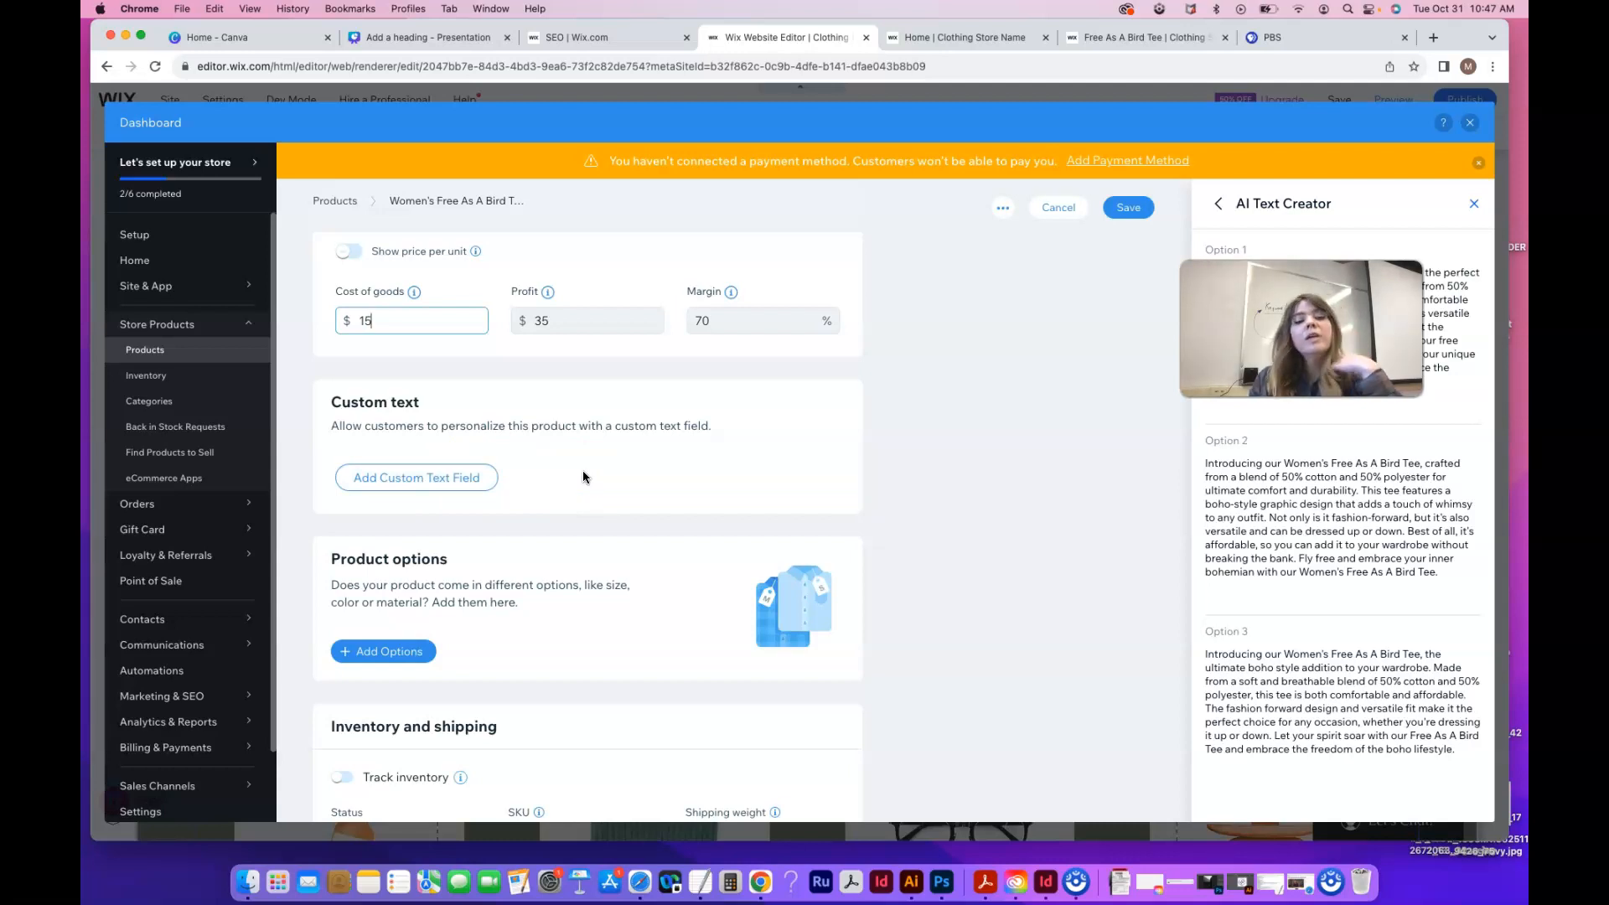
pyautogui.click(457, 478)
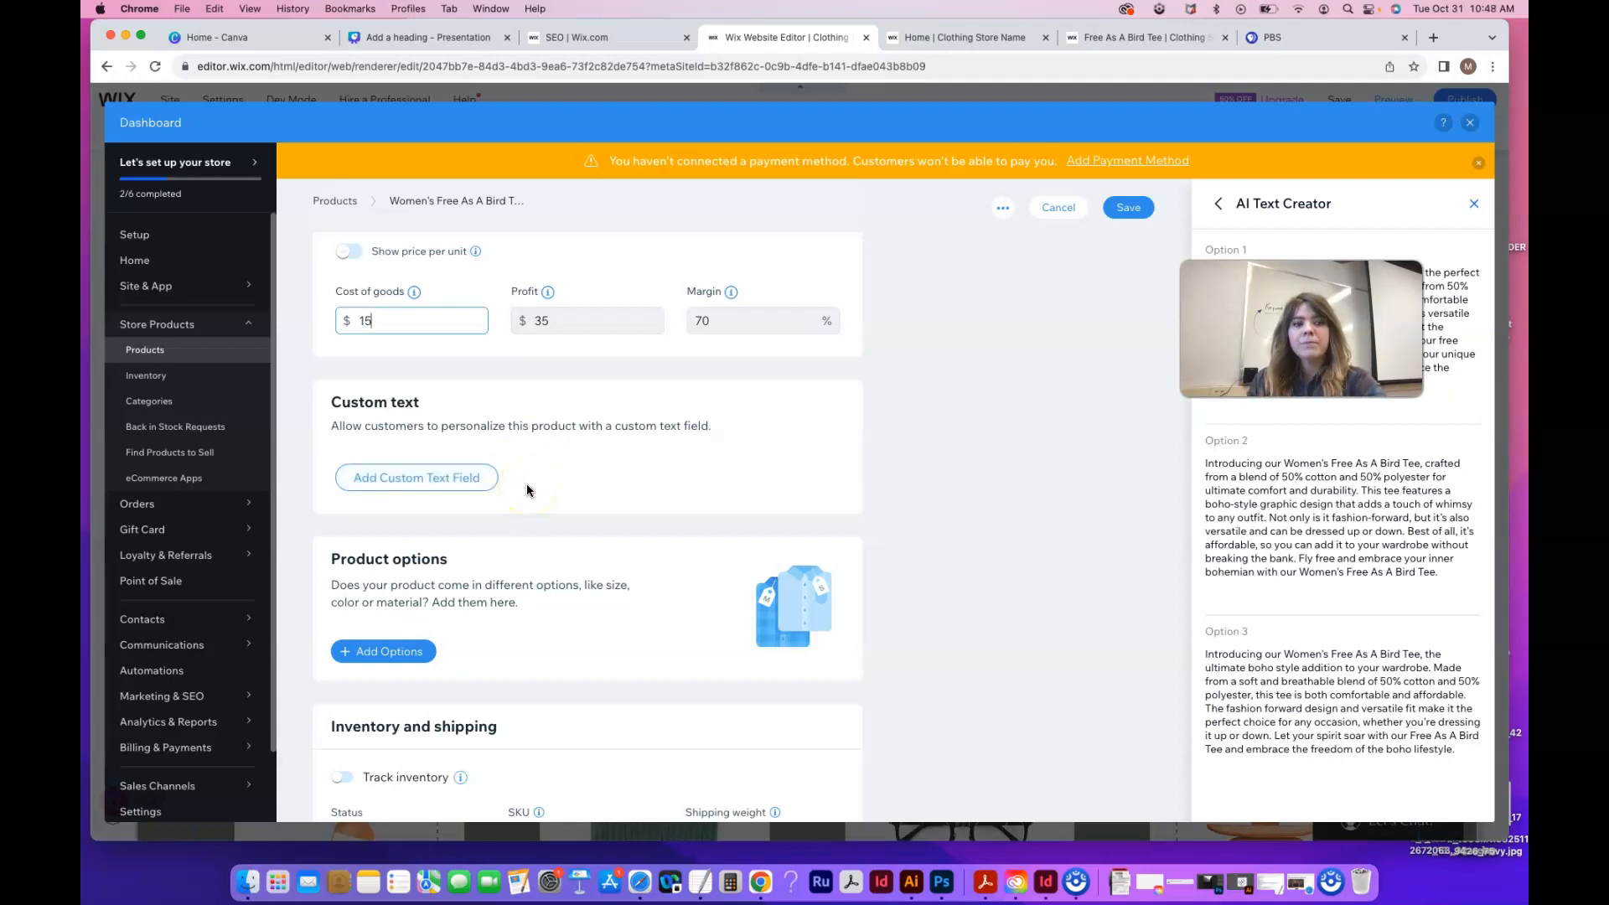
pyautogui.click(443, 485)
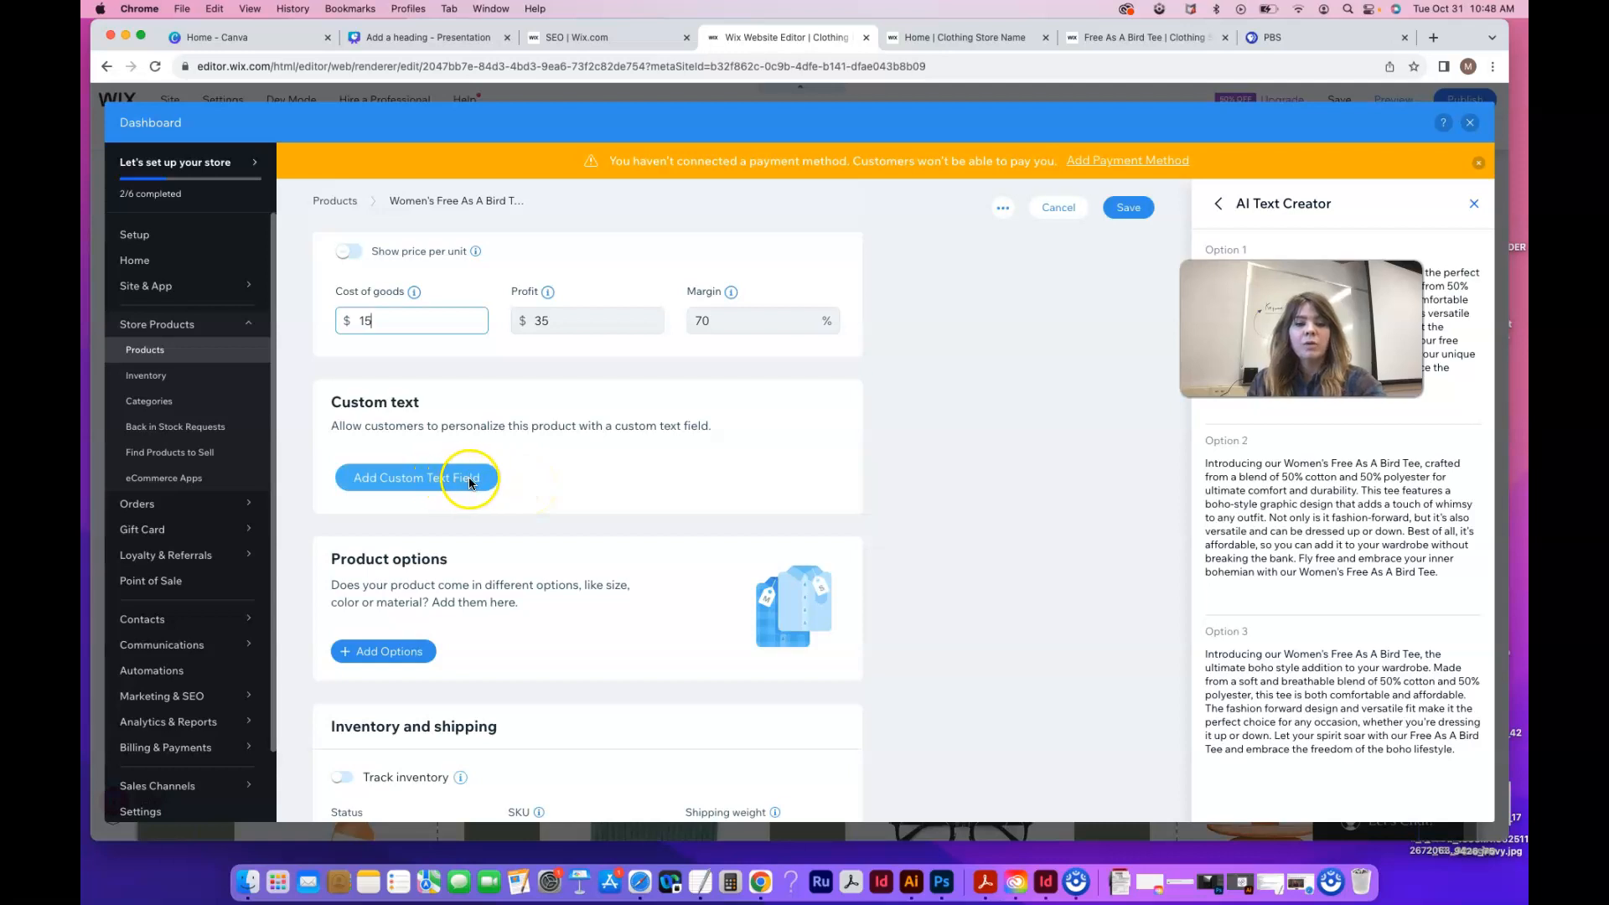
pyautogui.click(476, 485)
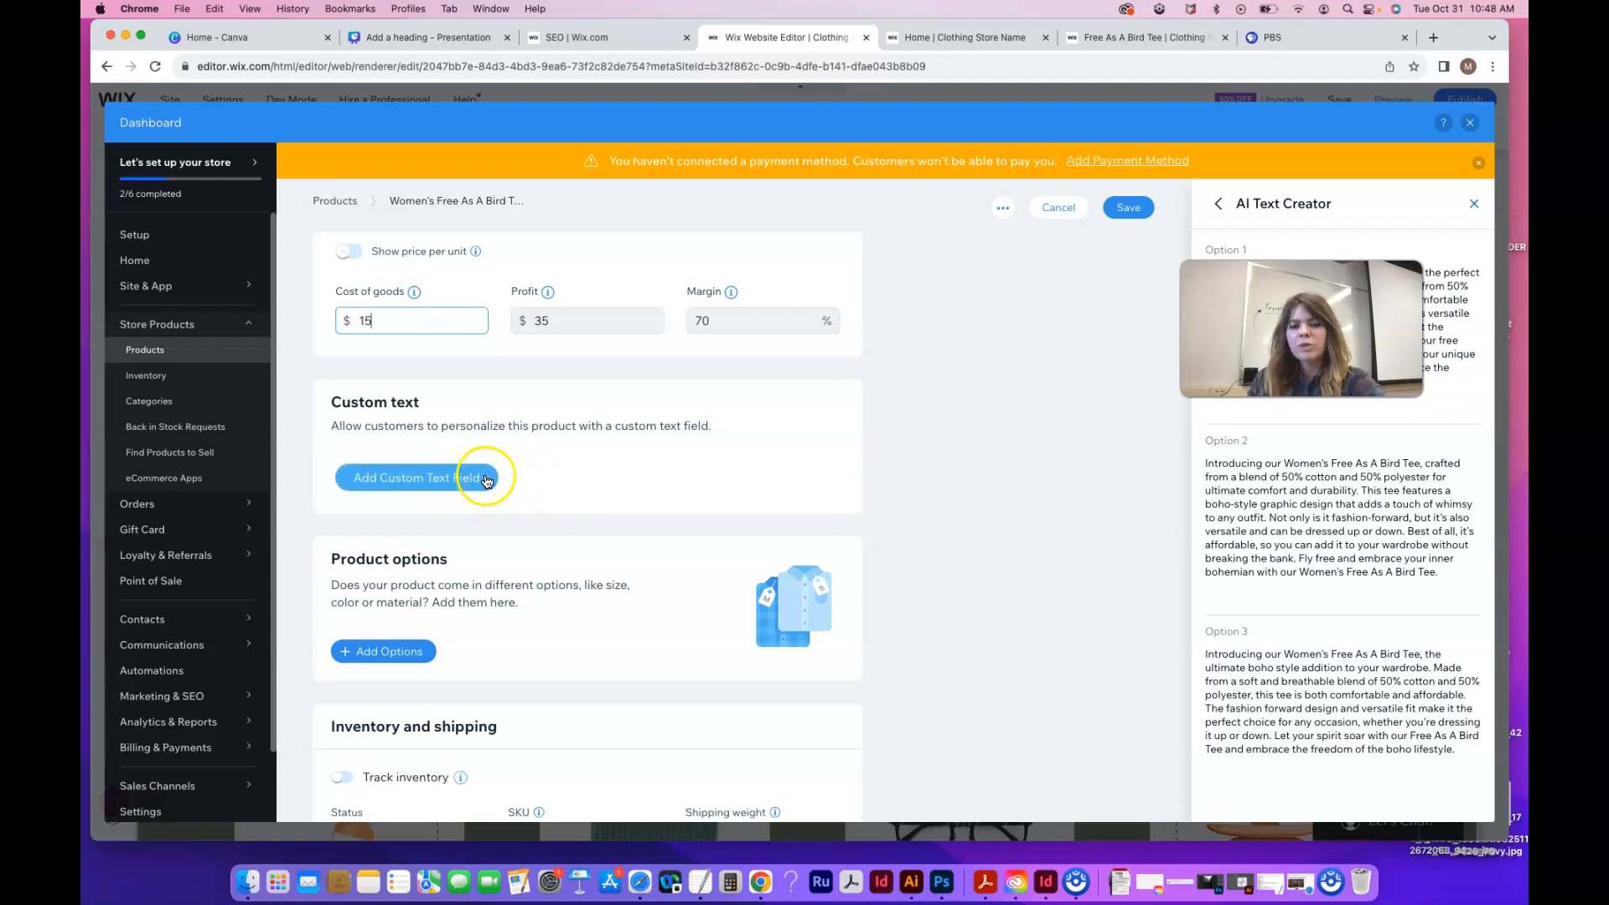
pyautogui.scroll(-3, 501, 545)
pyautogui.scroll(-2, 501, 551)
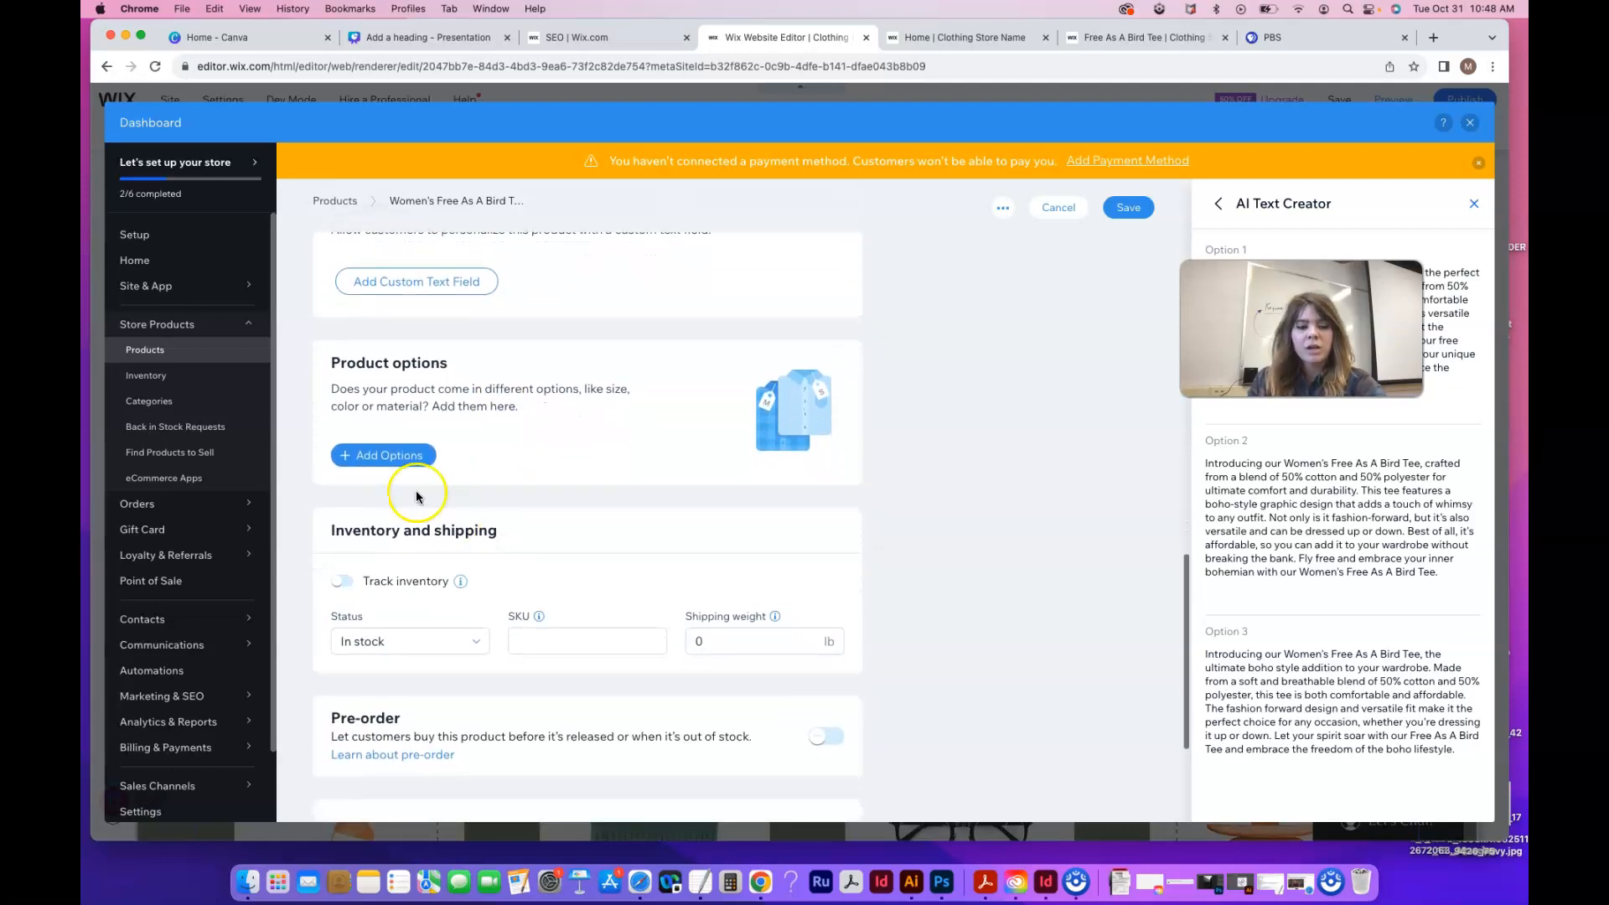
# Add a new product option named Size
pyautogui.click(400, 459)
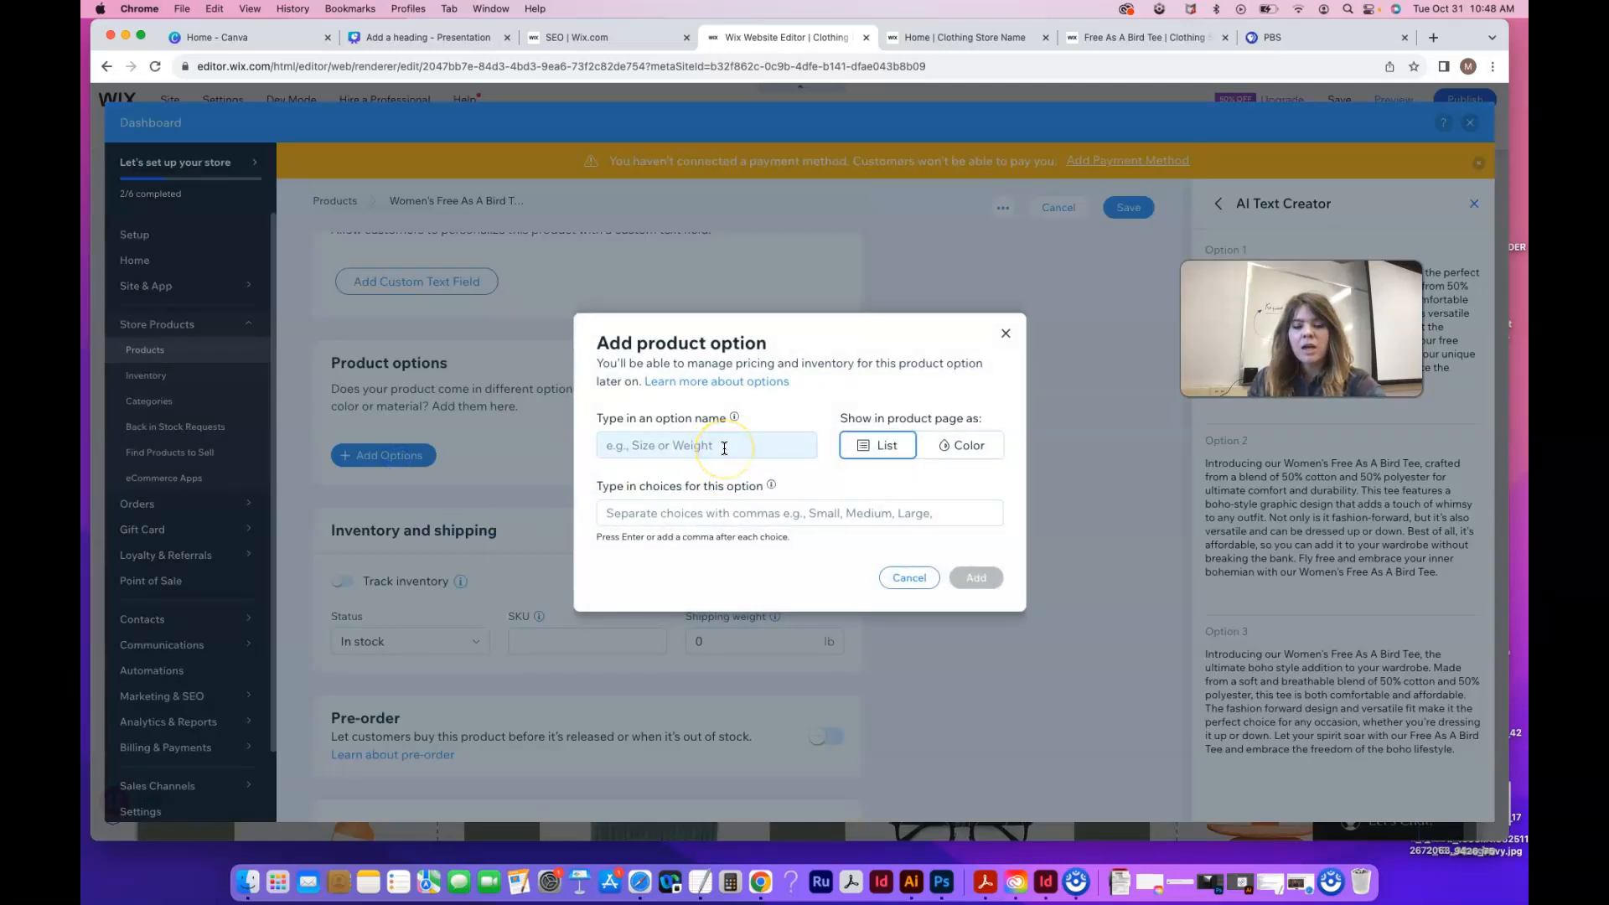
pyautogui.click(724, 447)
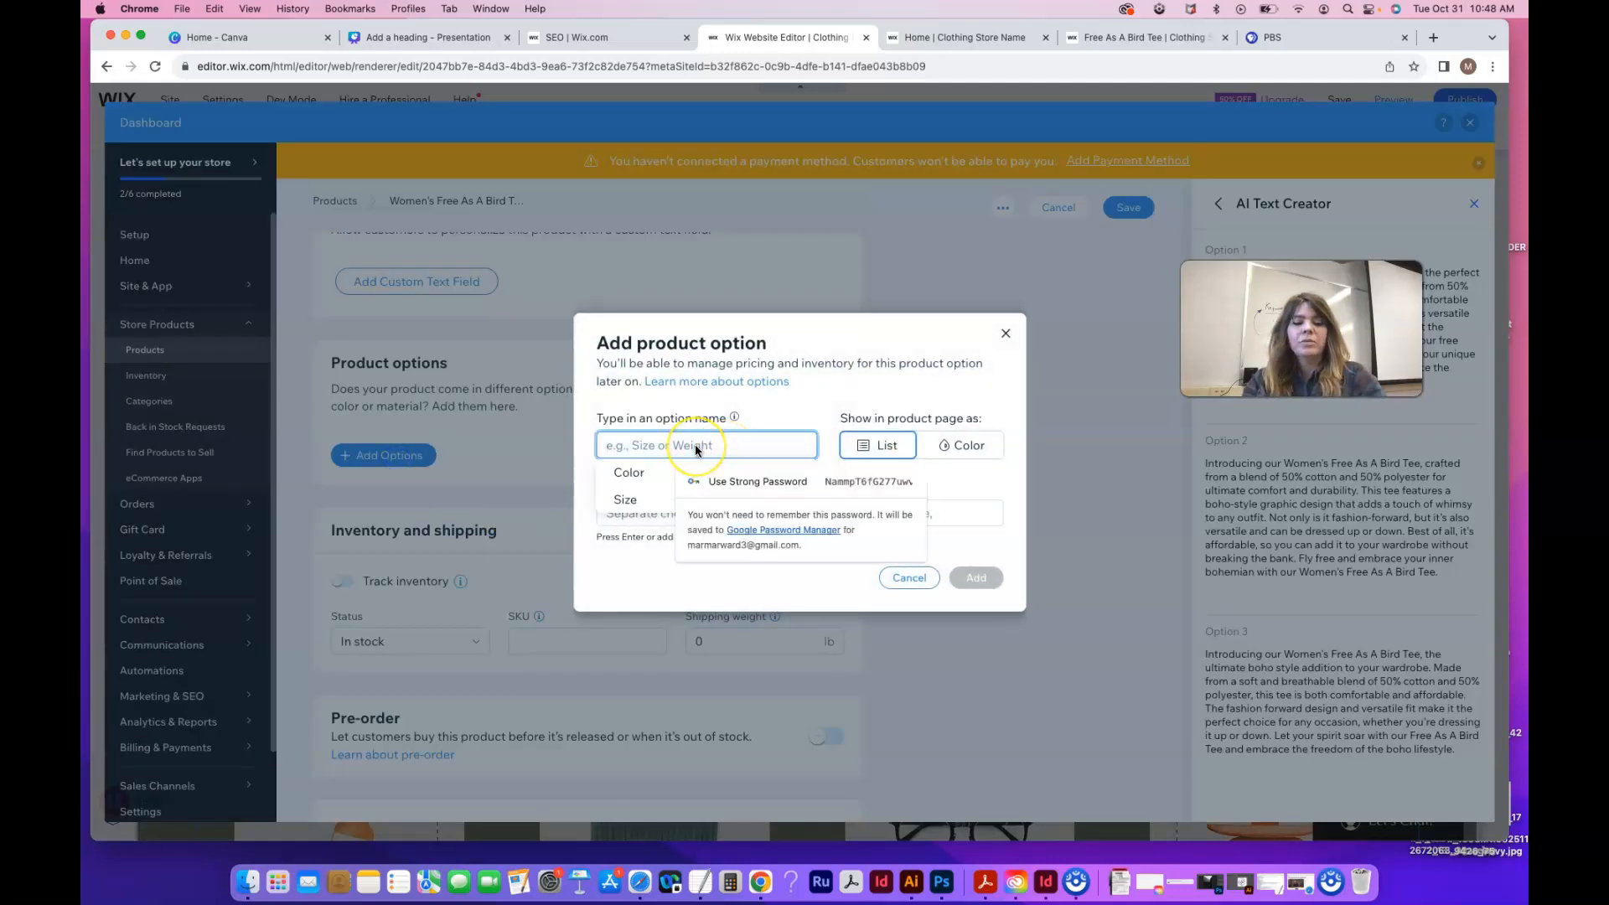
pyautogui.write('Size')
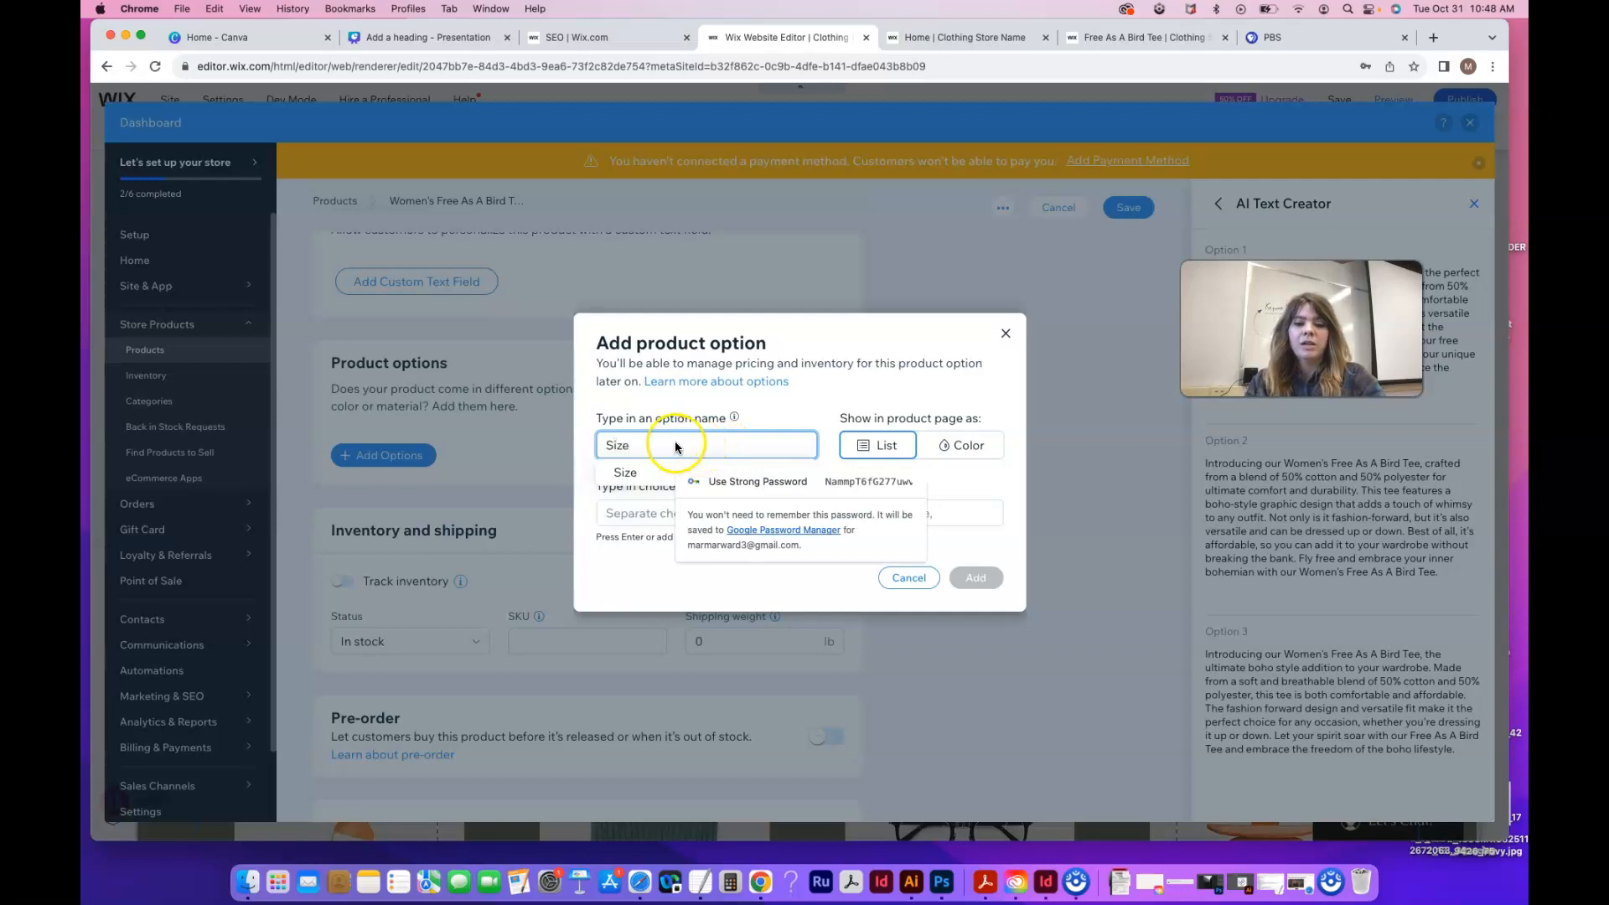
pyautogui.click(640, 469)
pyautogui.click(670, 449)
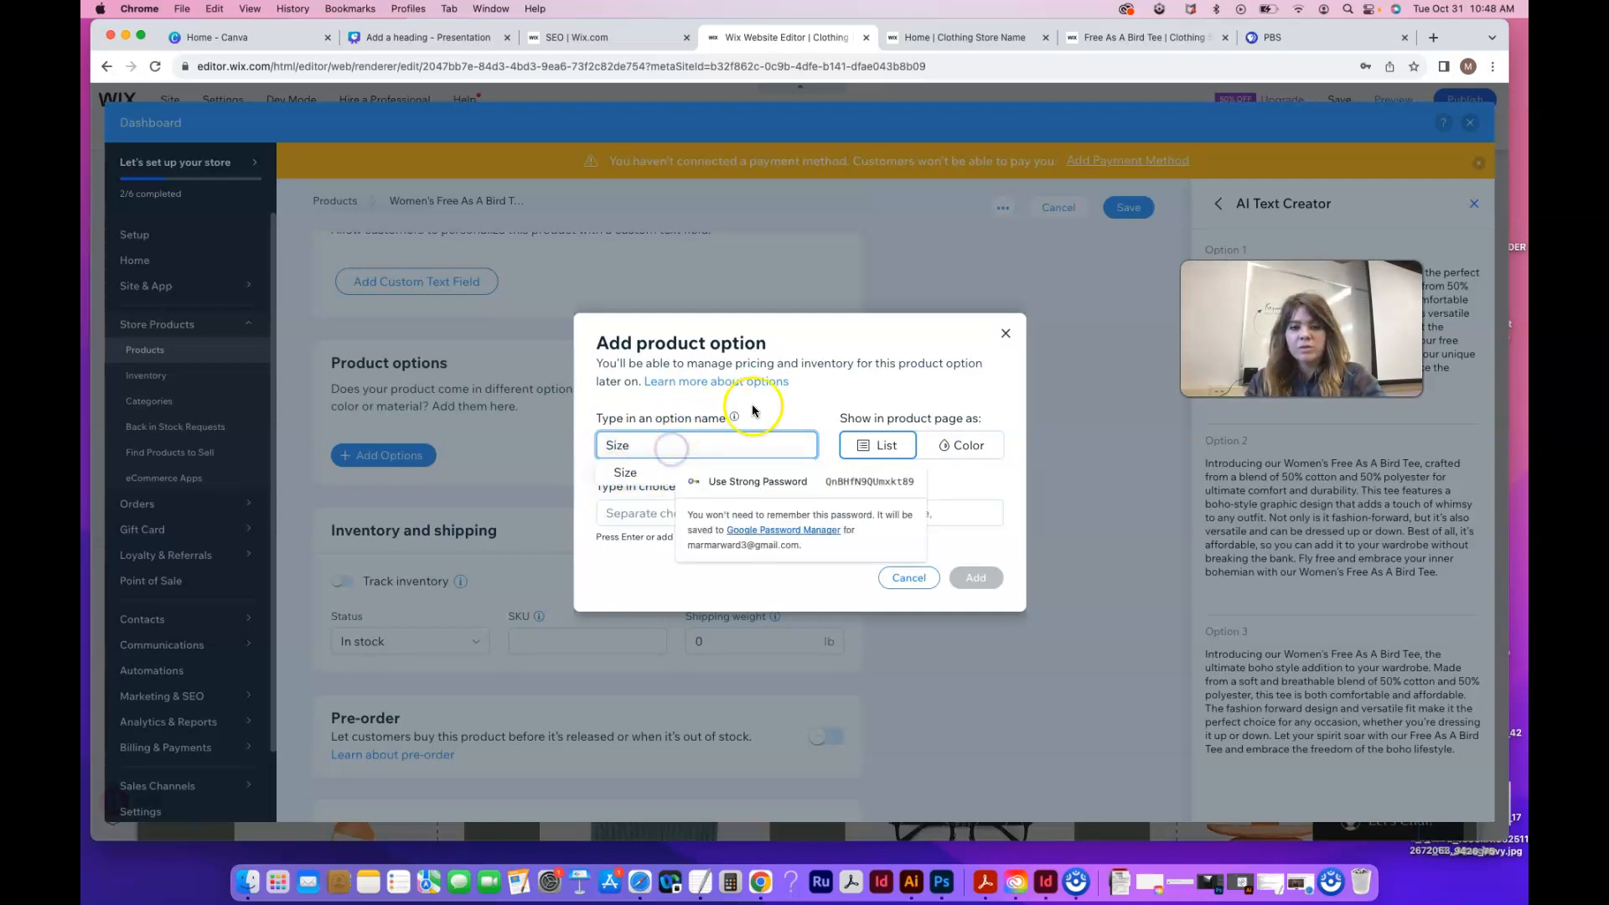
# Enter Small, medium and large as the Size choices and save the option
pyautogui.click(618, 514)
pyautogui.write('Saall')
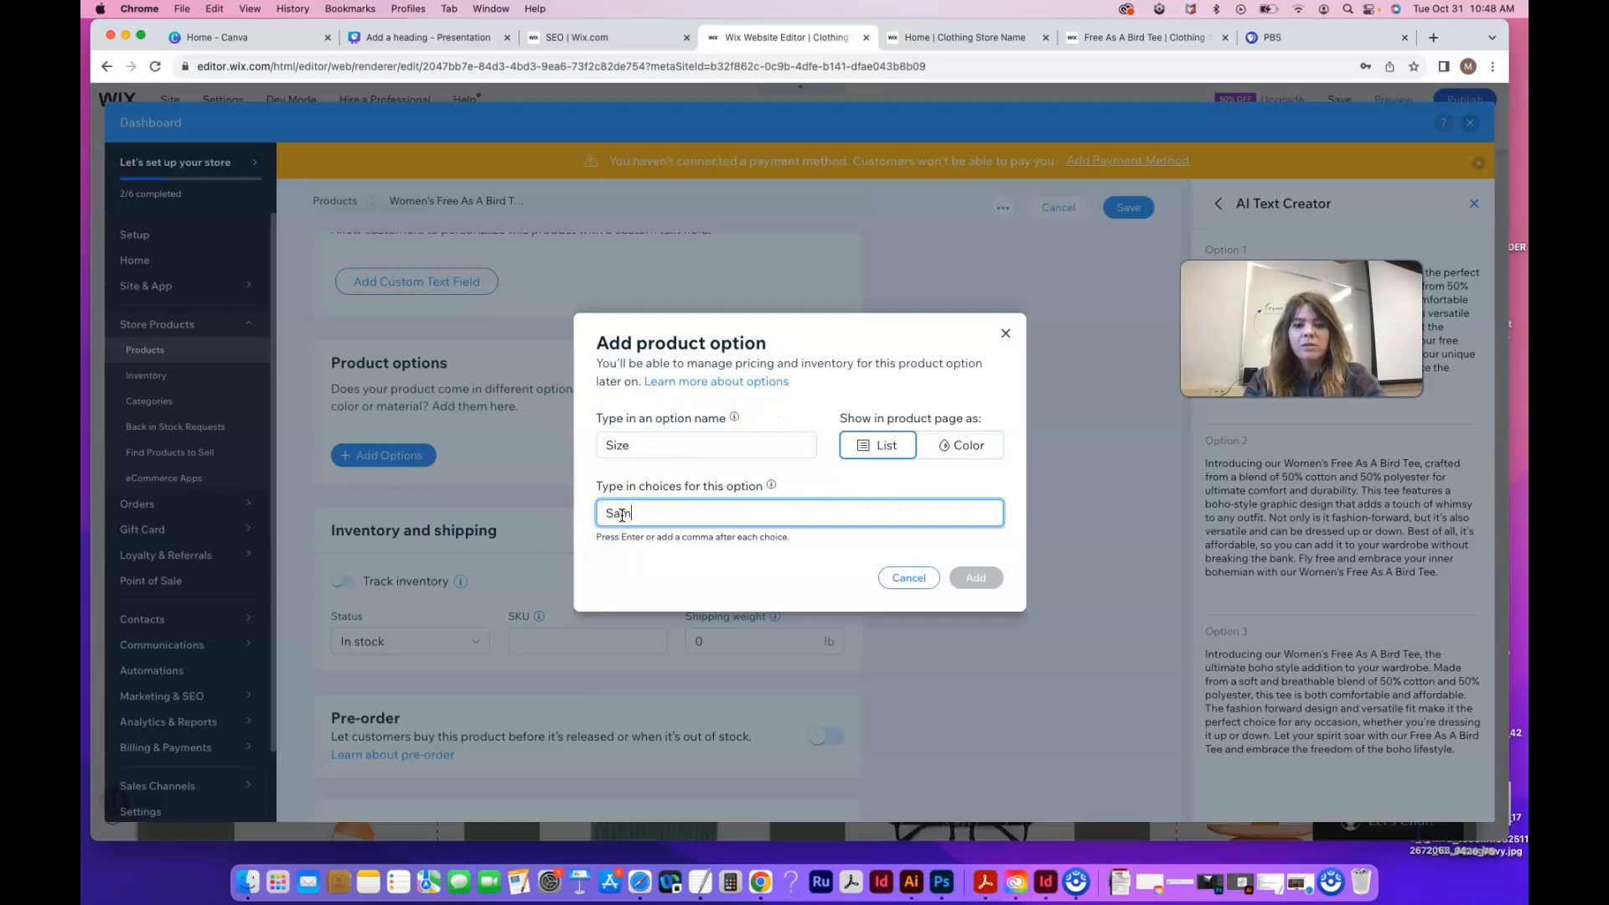
pyautogui.press('Return')
pyautogui.write('medium')
pyautogui.press('Return')
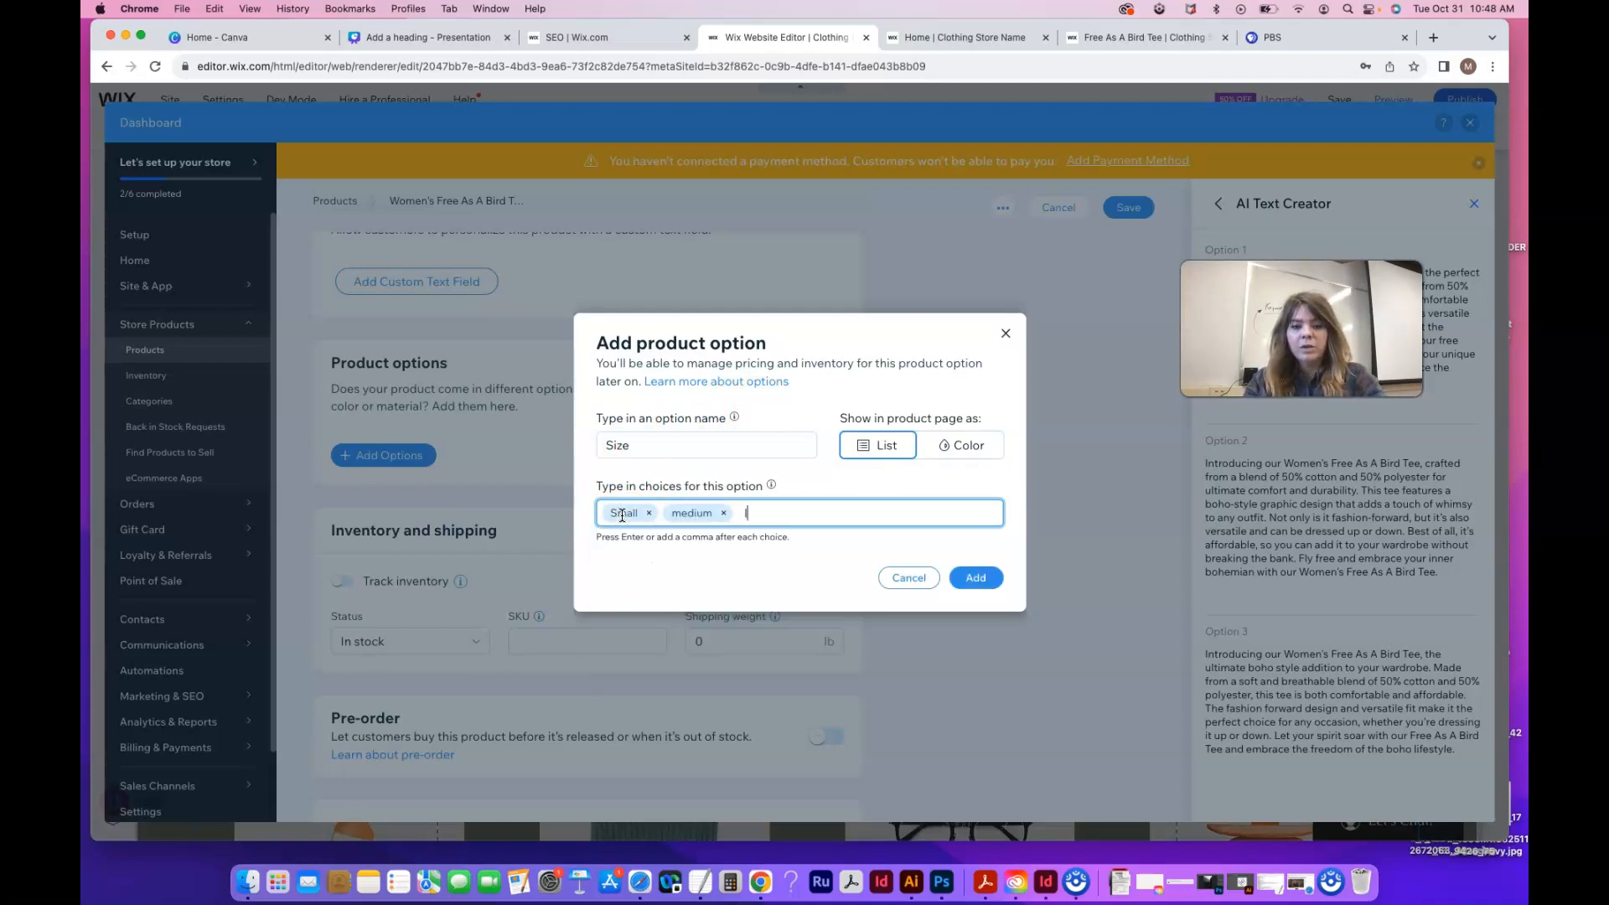
pyautogui.write('large')
pyautogui.press('Return')
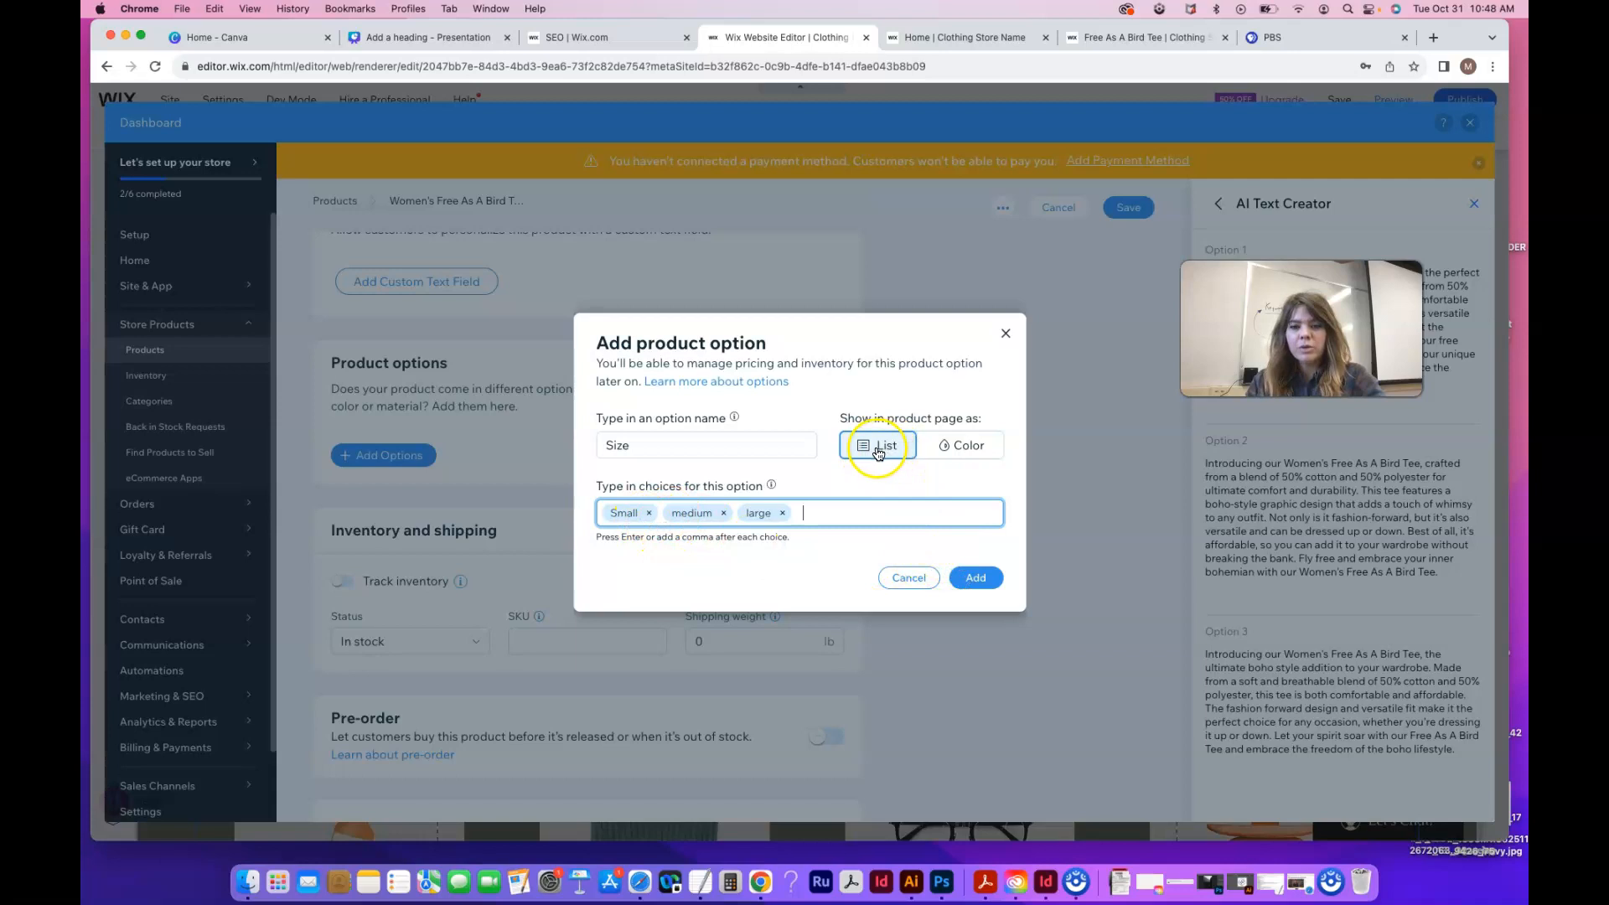
pyautogui.click(981, 577)
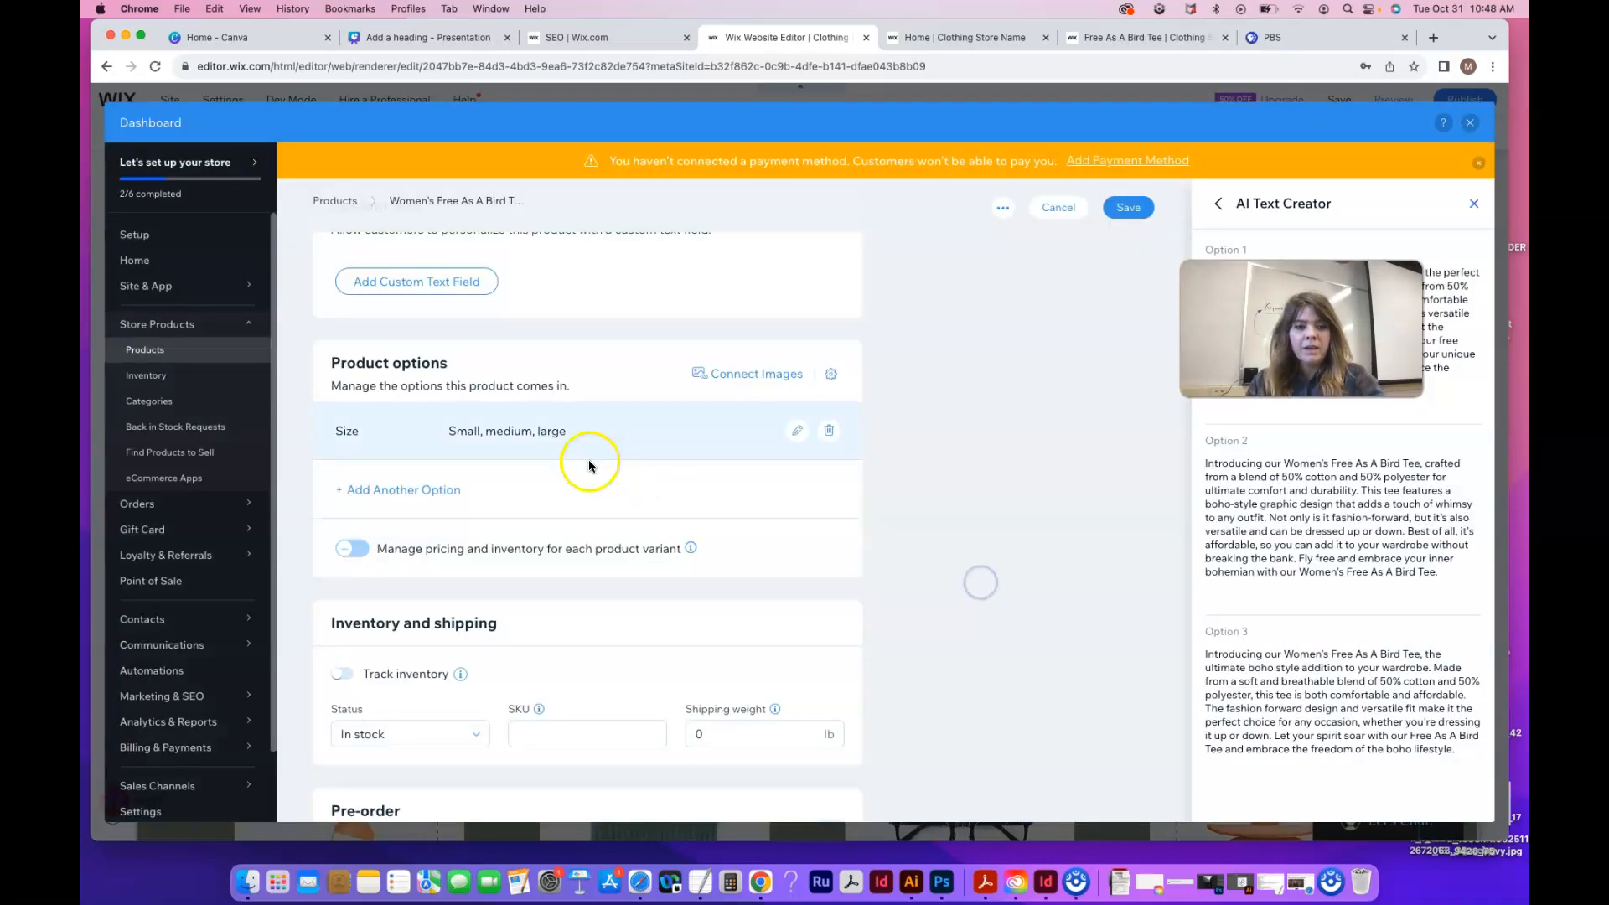
# Add a second option named Color, displayed as colour swatches
pyautogui.click(391, 494)
pyautogui.click(927, 453)
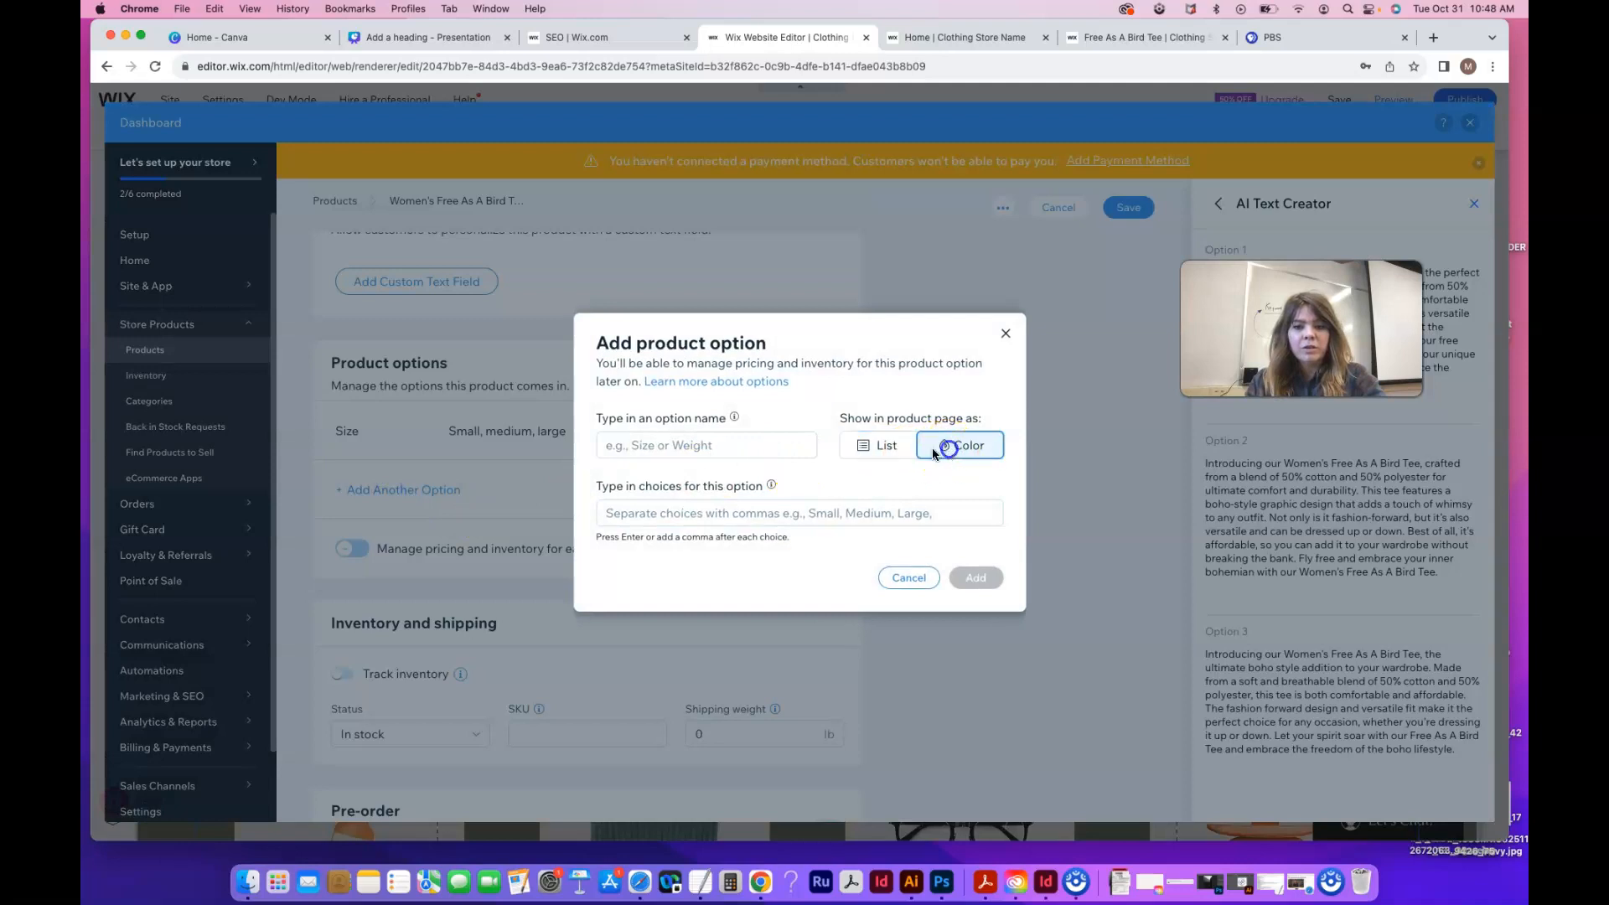
pyautogui.click(665, 447)
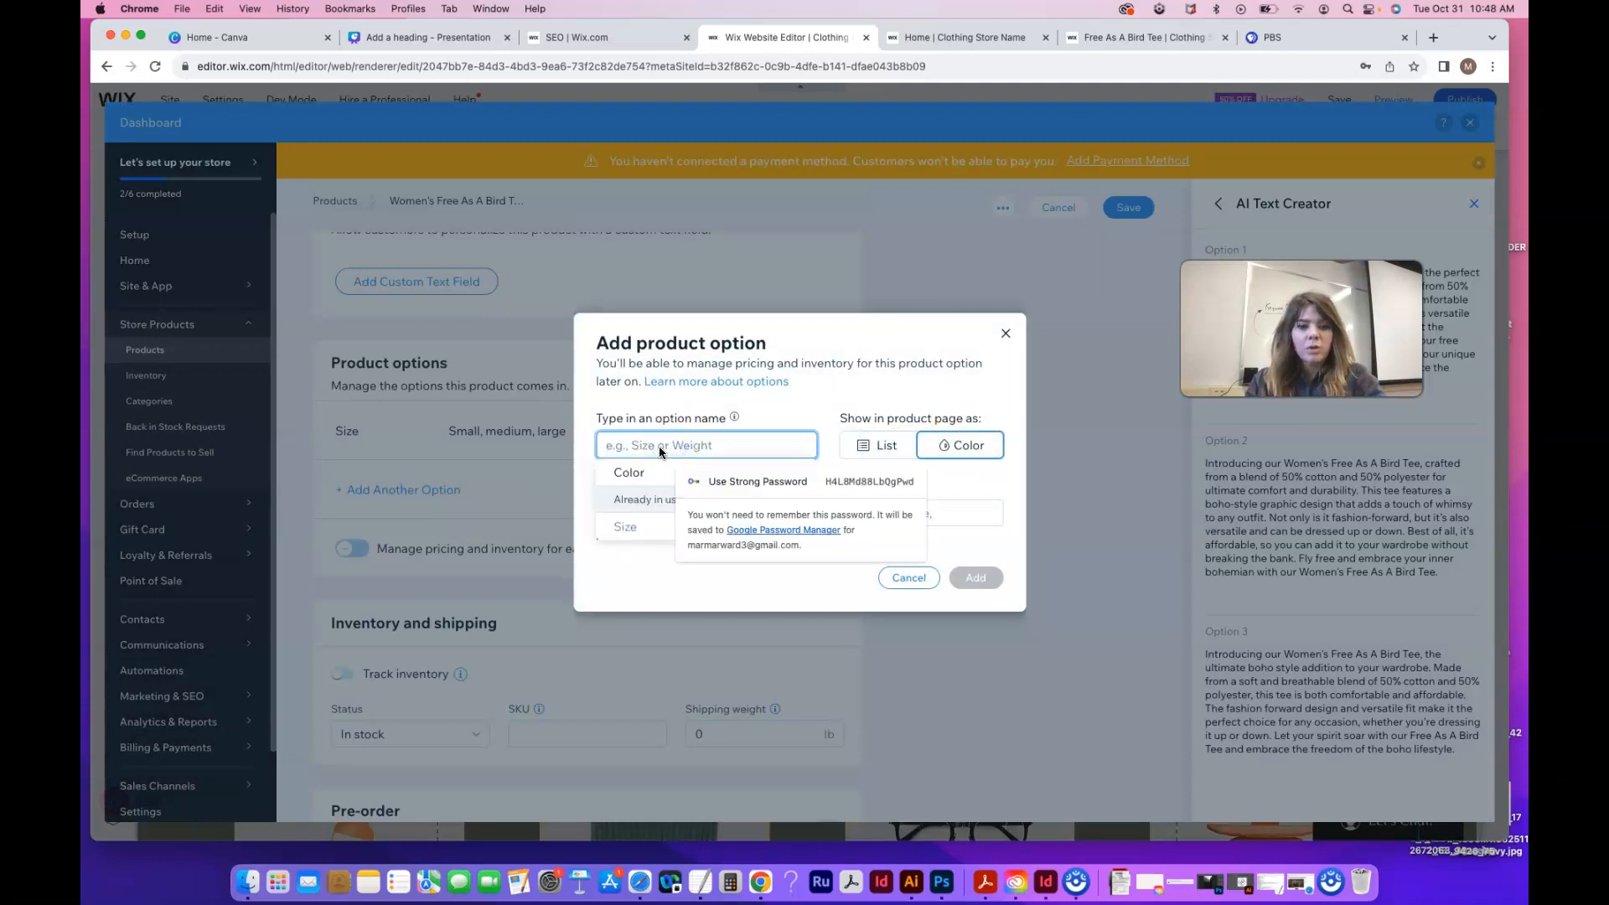
pyautogui.click(637, 471)
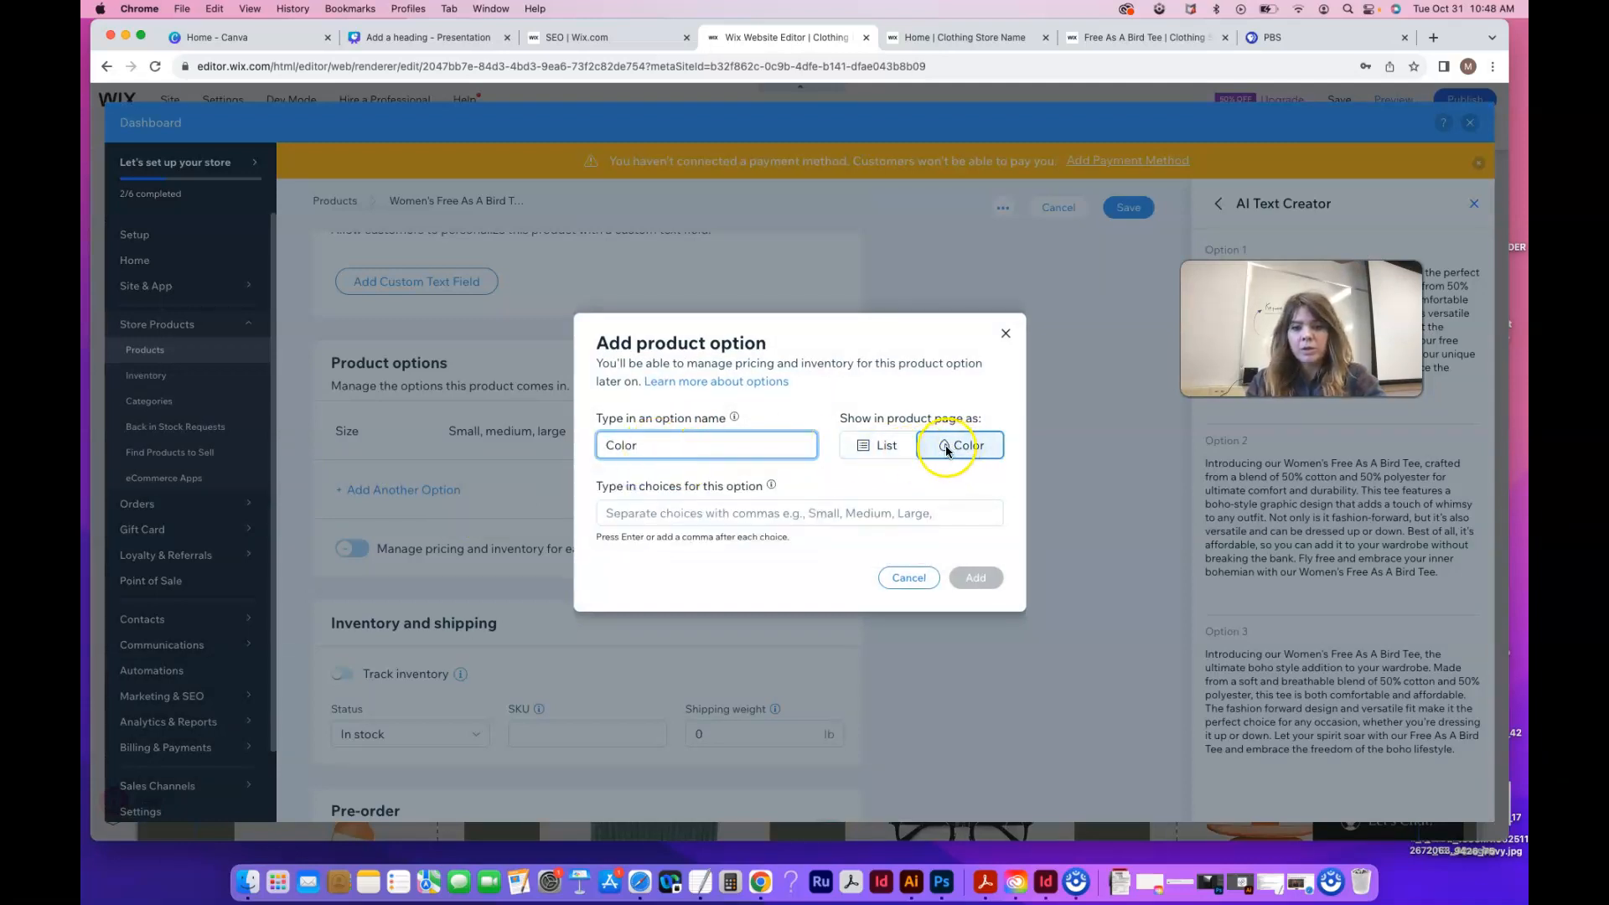
pyautogui.doubleClick(637, 447)
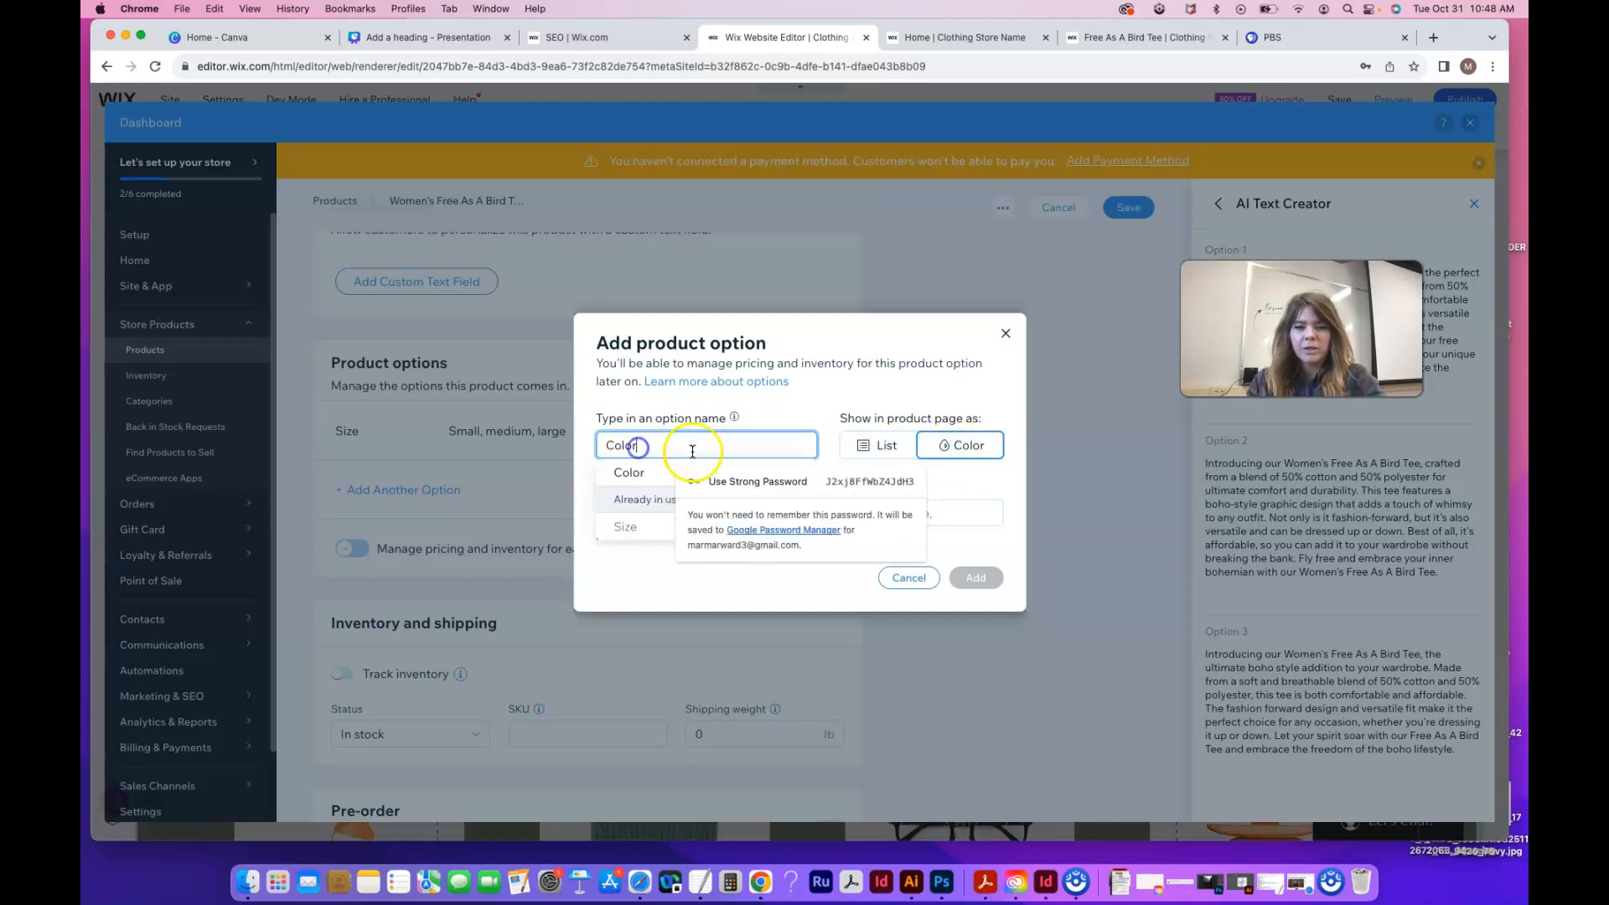
pyautogui.click(639, 471)
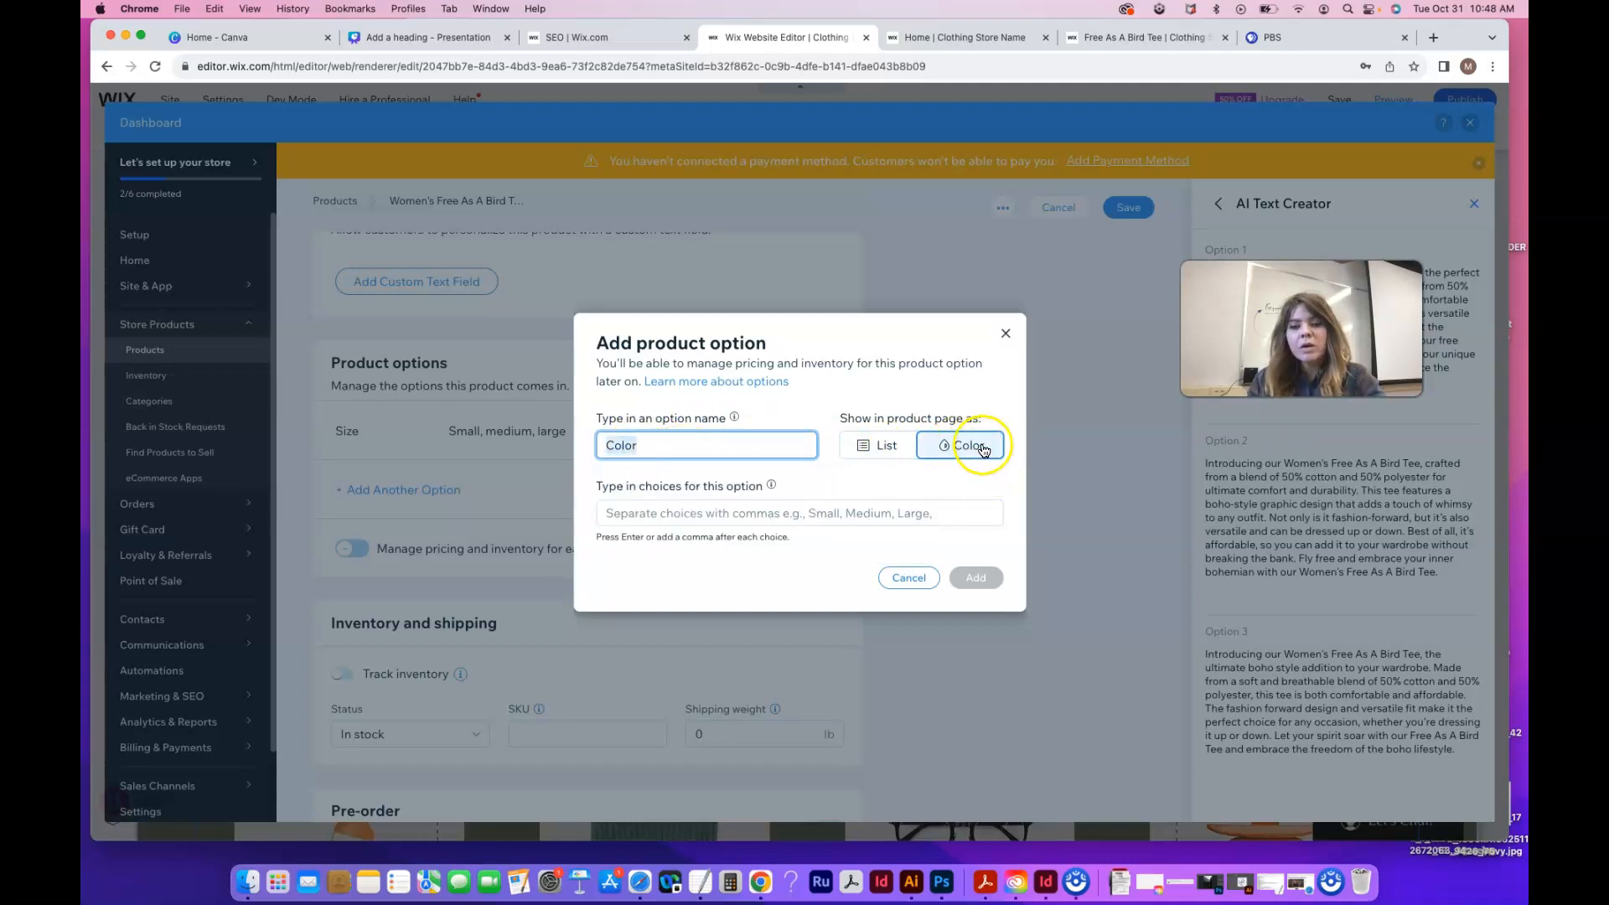
# Add Blue and Pale Purple as the Color choices
pyautogui.click(658, 512)
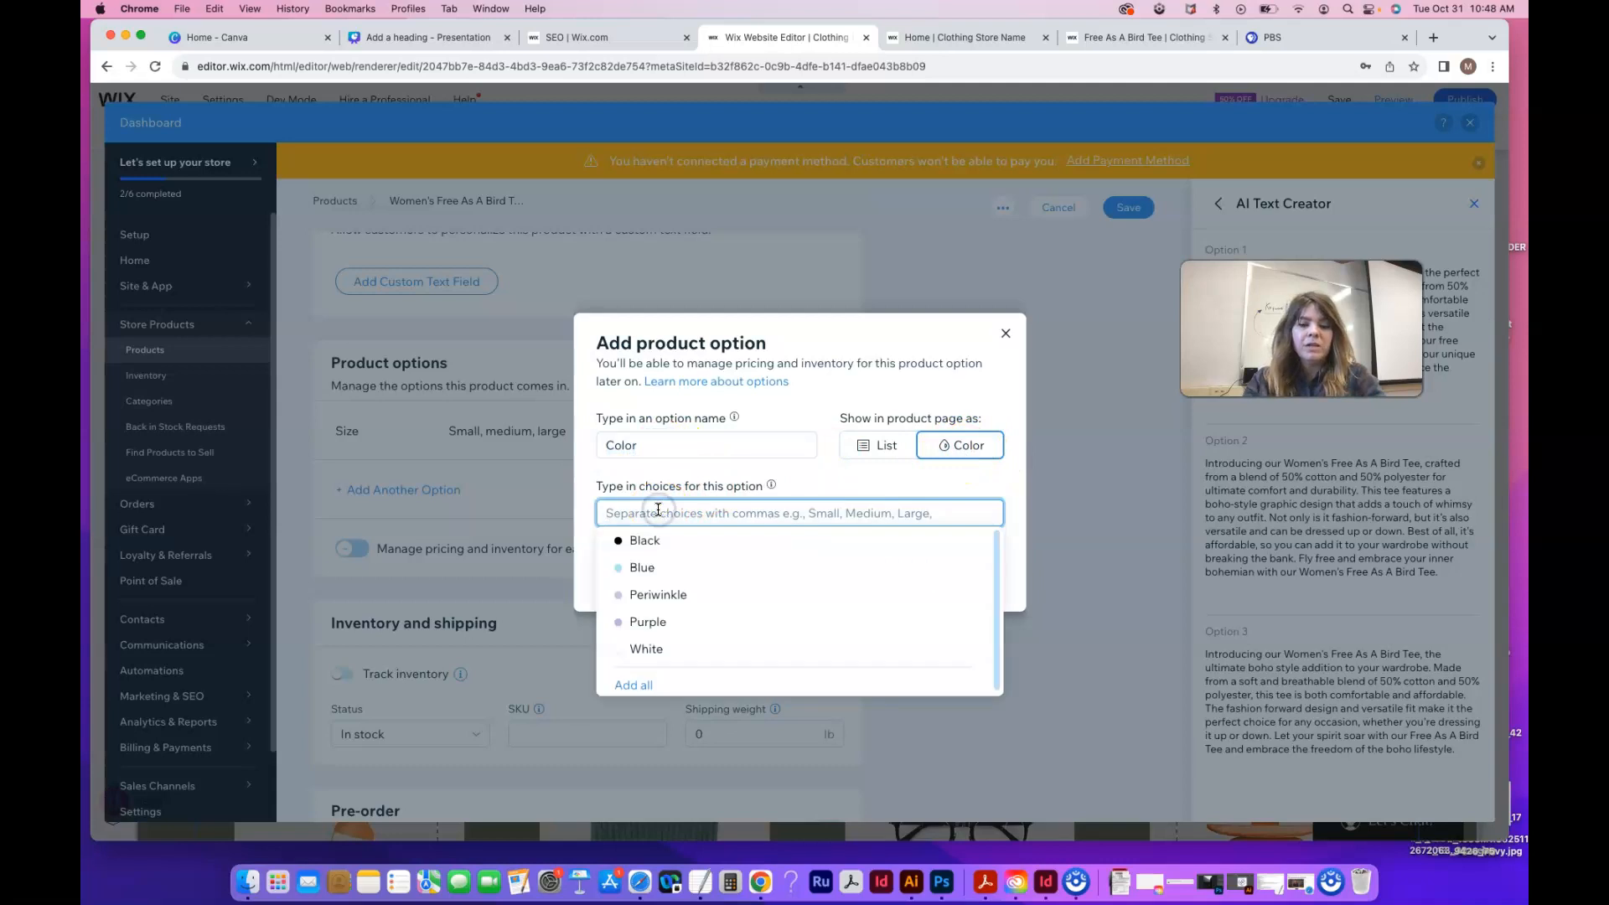
pyautogui.write('Blue')
pyautogui.click(647, 540)
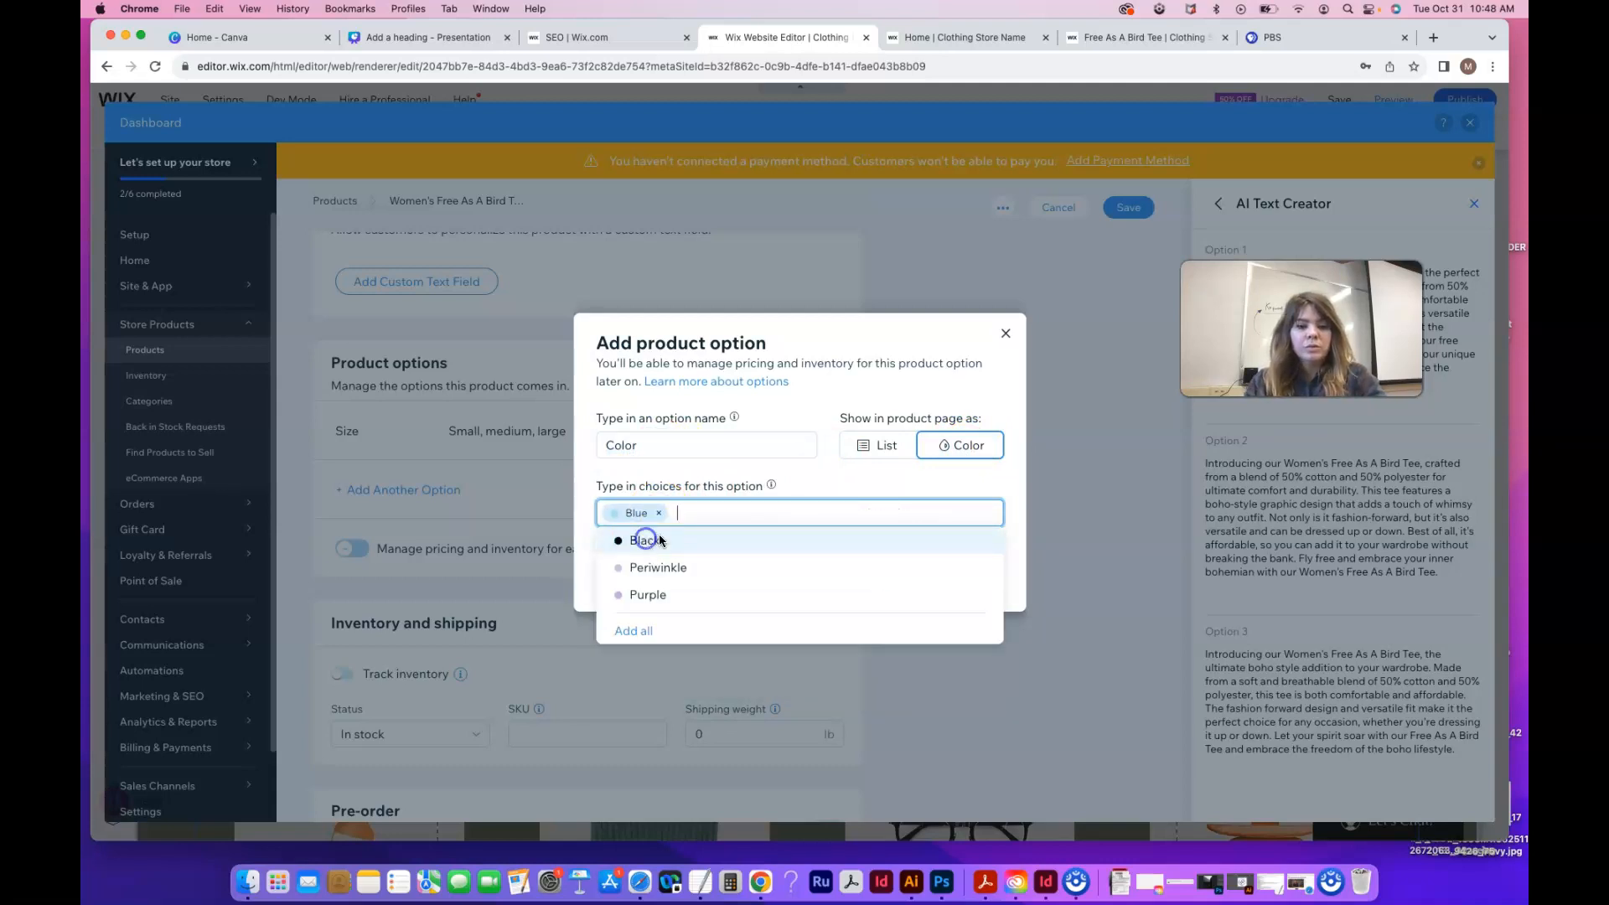
pyautogui.write('P')
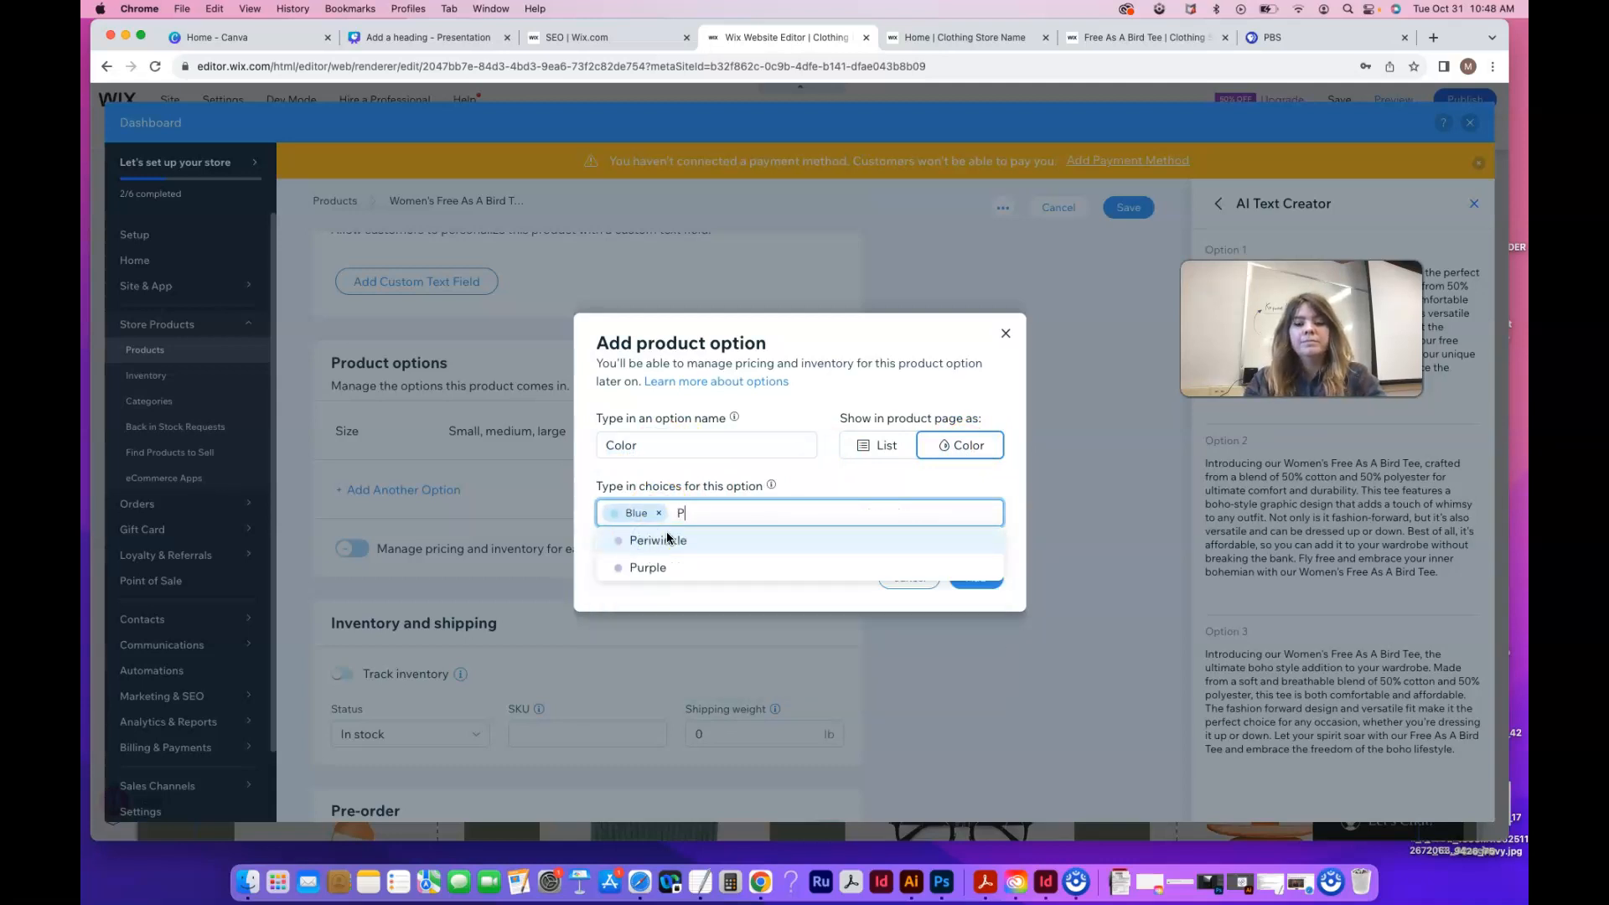
pyautogui.write('ale Purple')
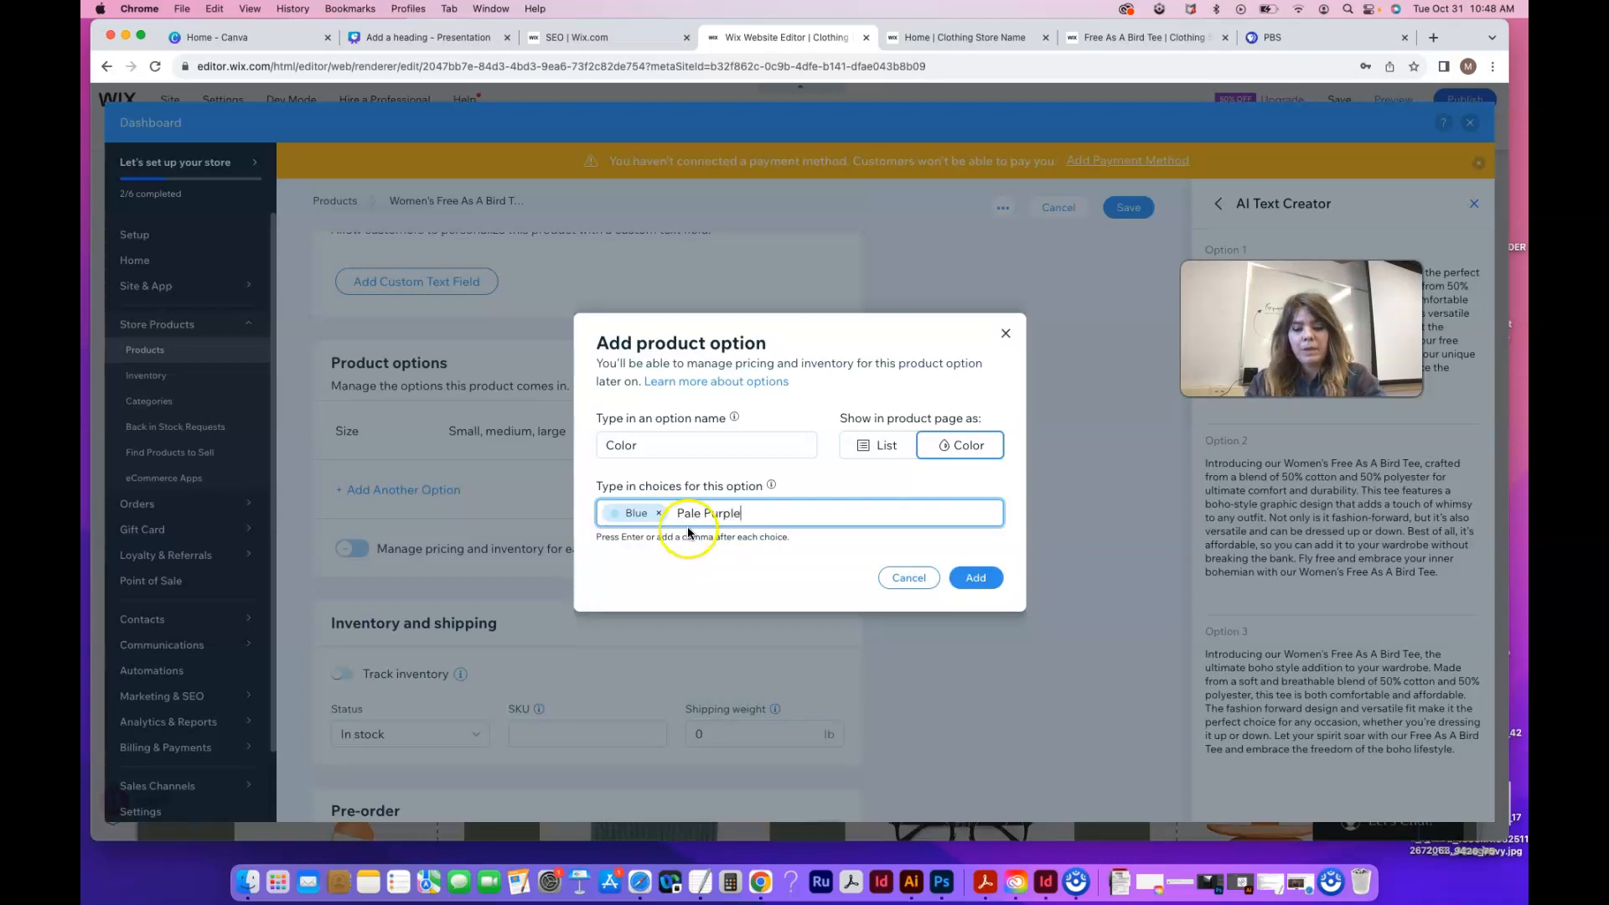
pyautogui.press('Return')
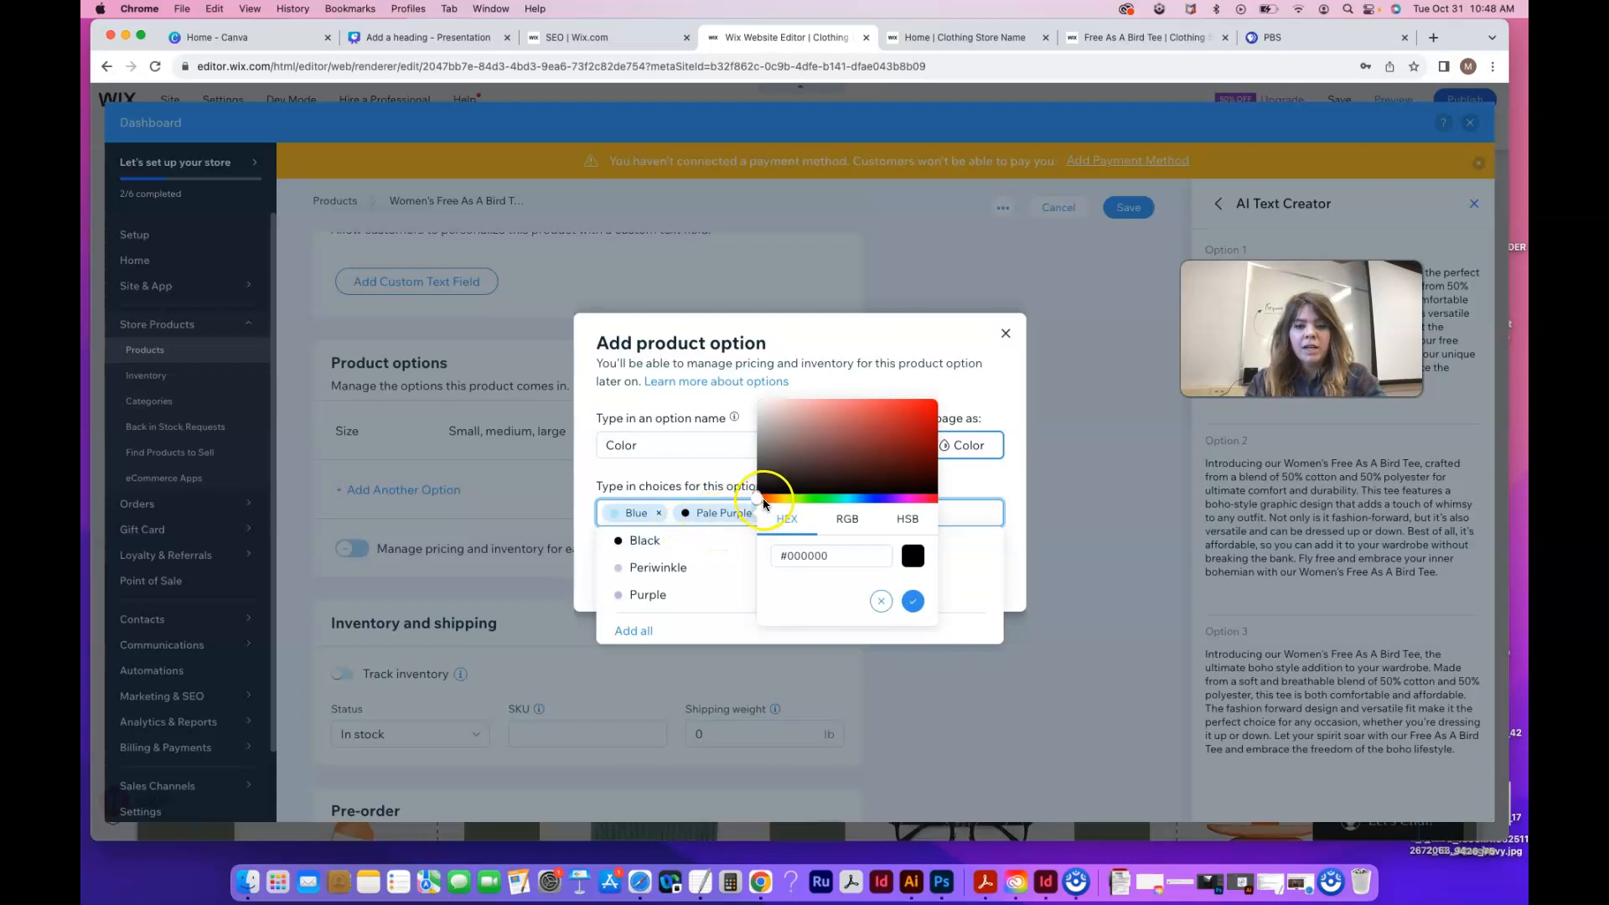
# Give Pale Purple a pale greyish lilac swatch and save the Color option
pyautogui.click(899, 498)
pyautogui.moveTo(803, 435); pyautogui.dragTo(812, 409)
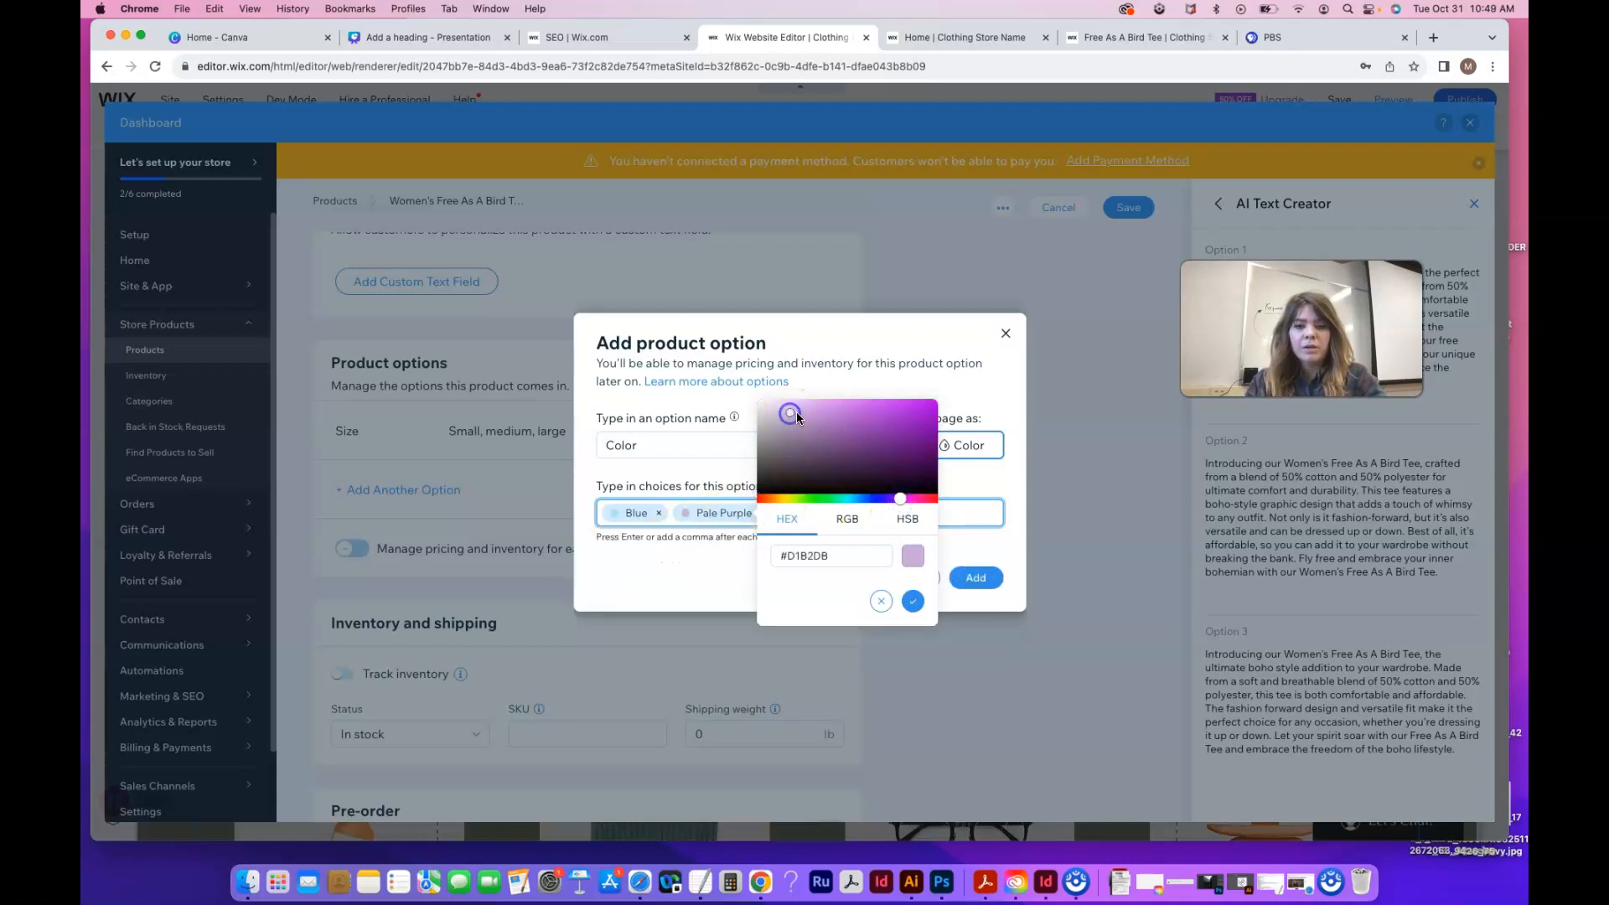
pyautogui.moveTo(899, 499); pyautogui.dragTo(893, 499)
pyautogui.click(779, 420)
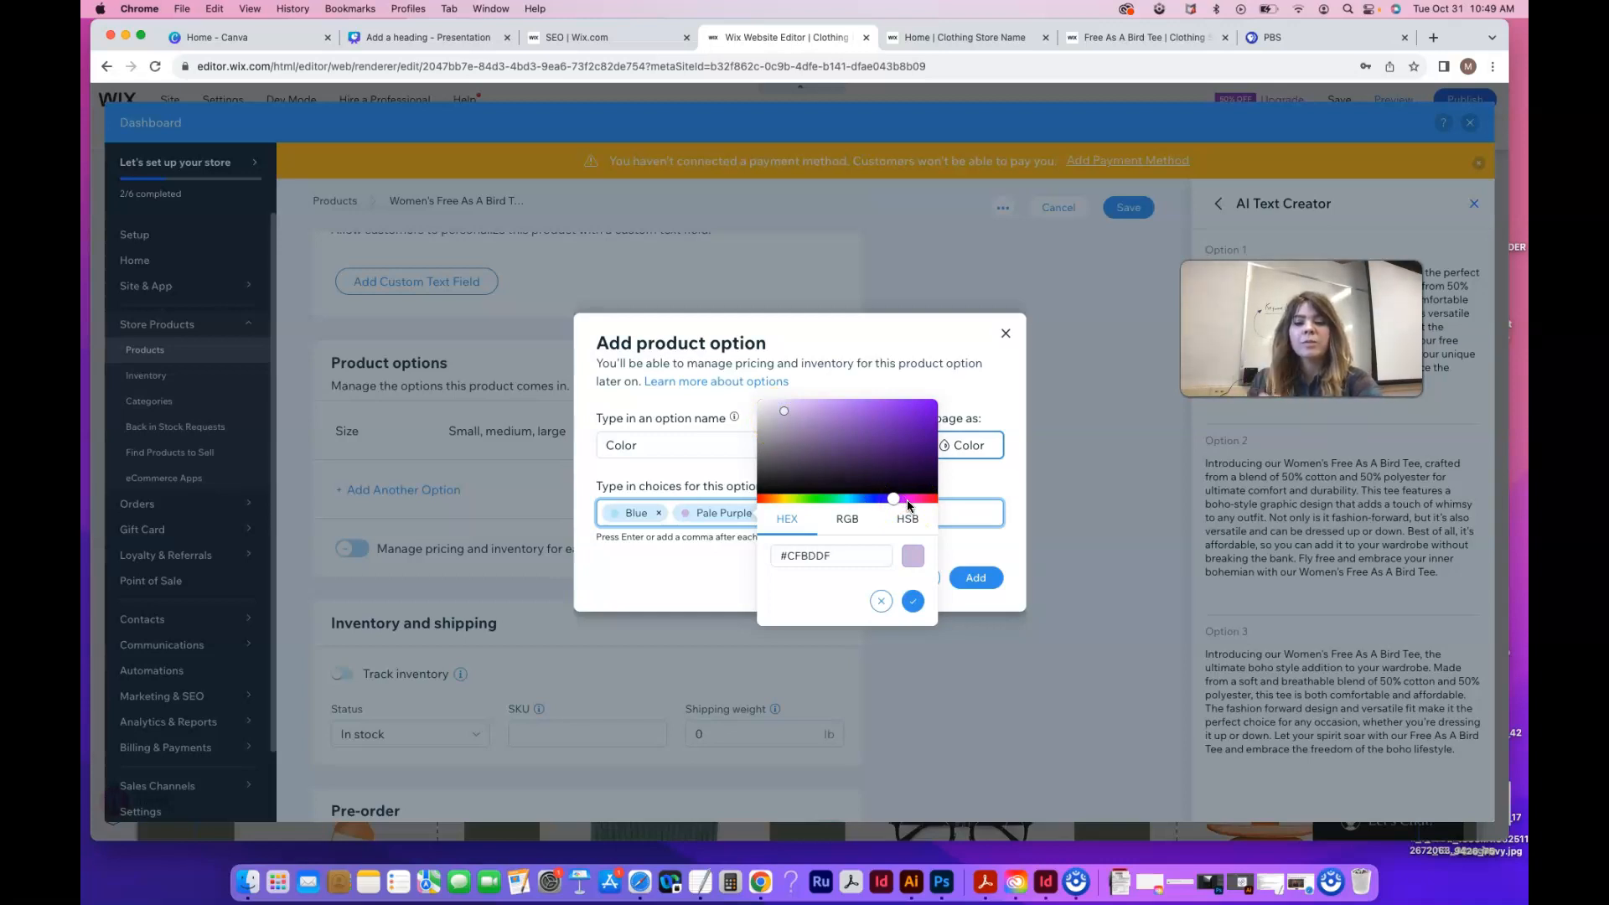
pyautogui.click(916, 563)
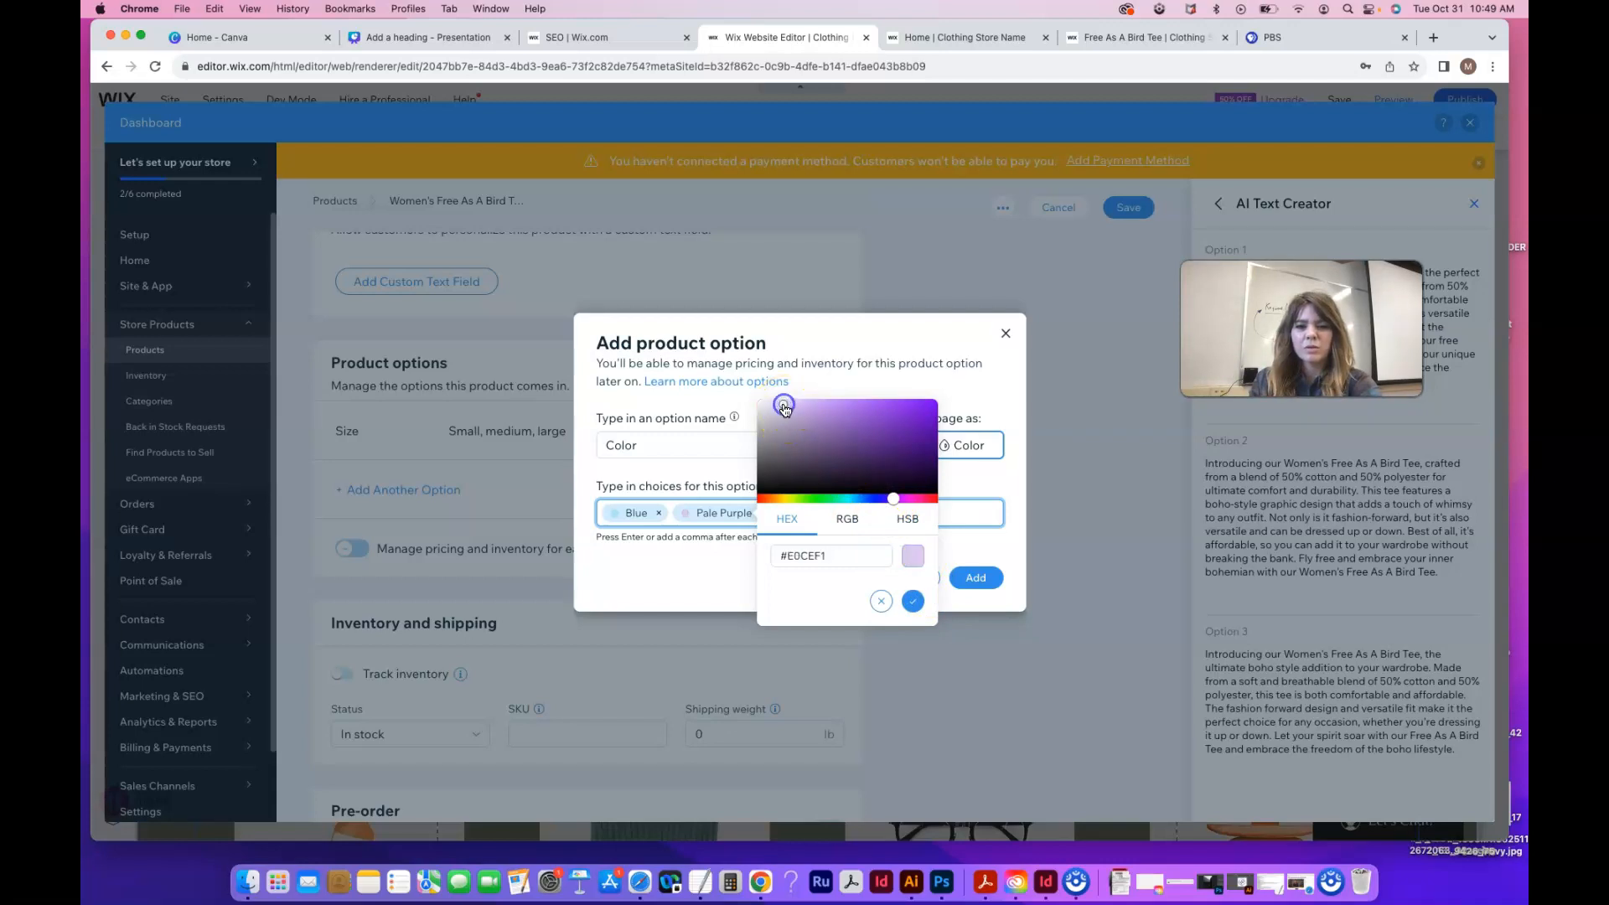
pyautogui.click(913, 601)
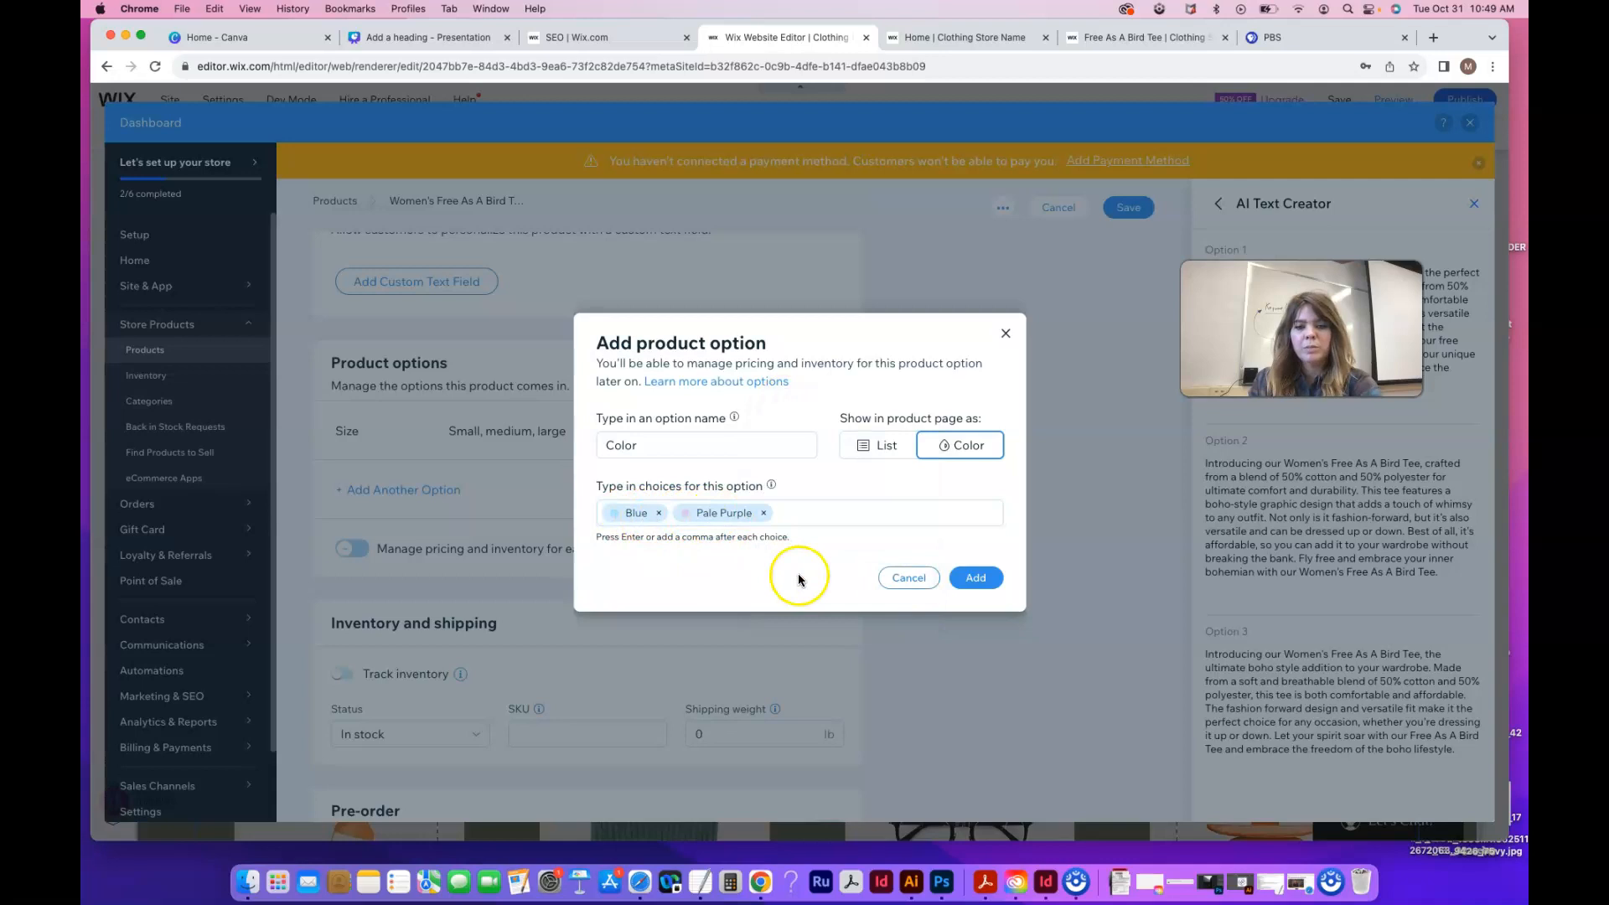
pyautogui.click(982, 589)
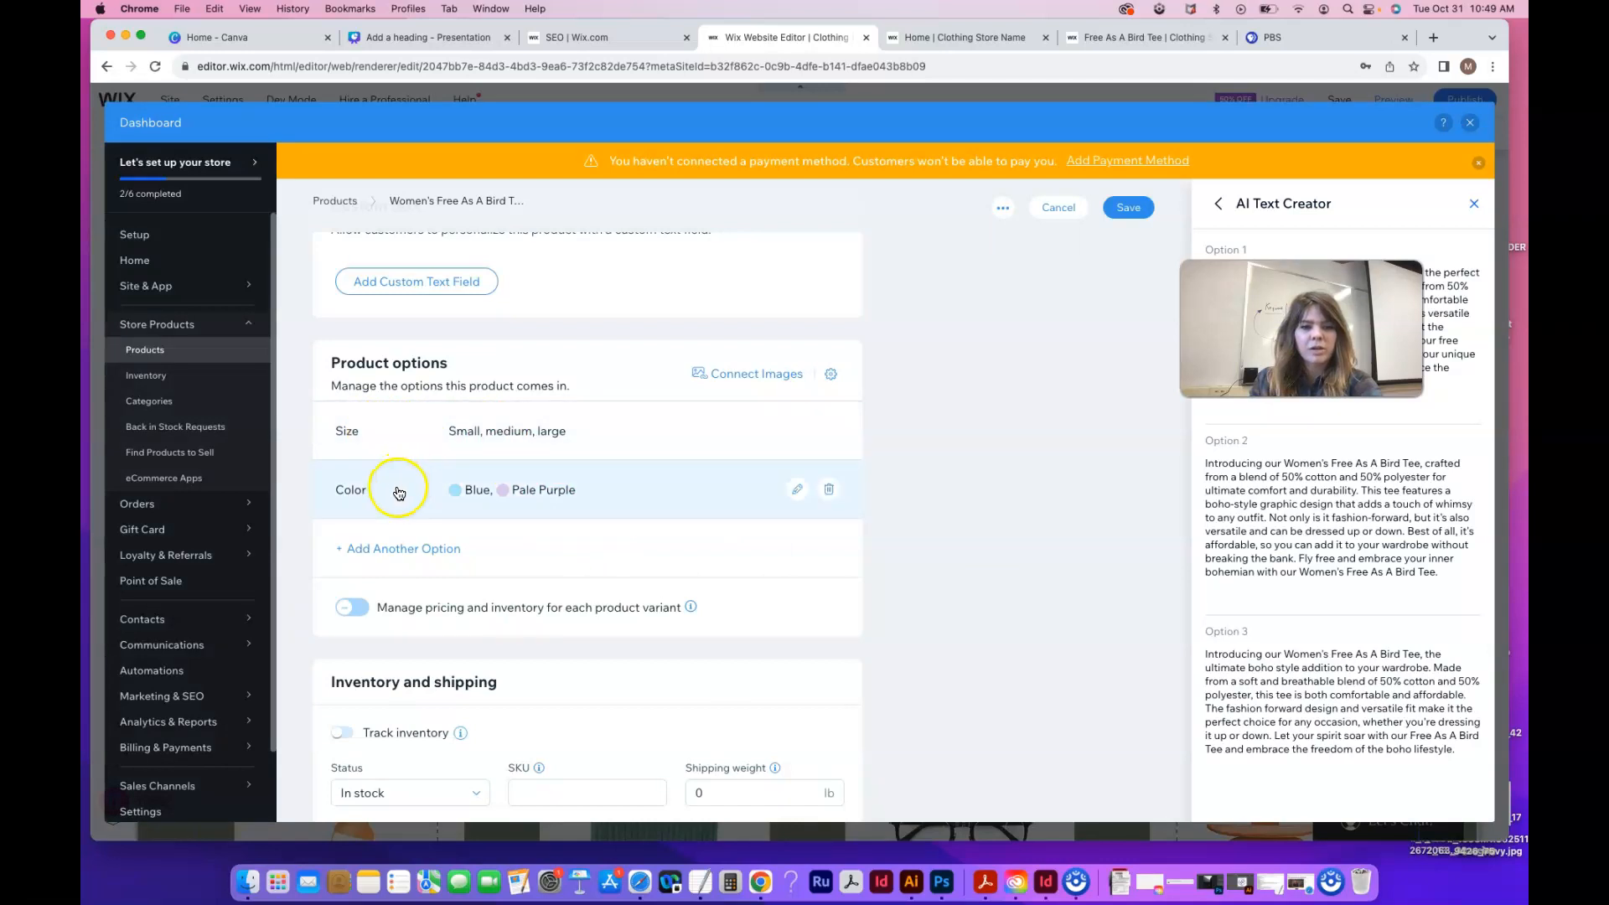
# Link the third tee photo to Blue and the blue tee photo to Pale Purple, then apply
pyautogui.click(709, 375)
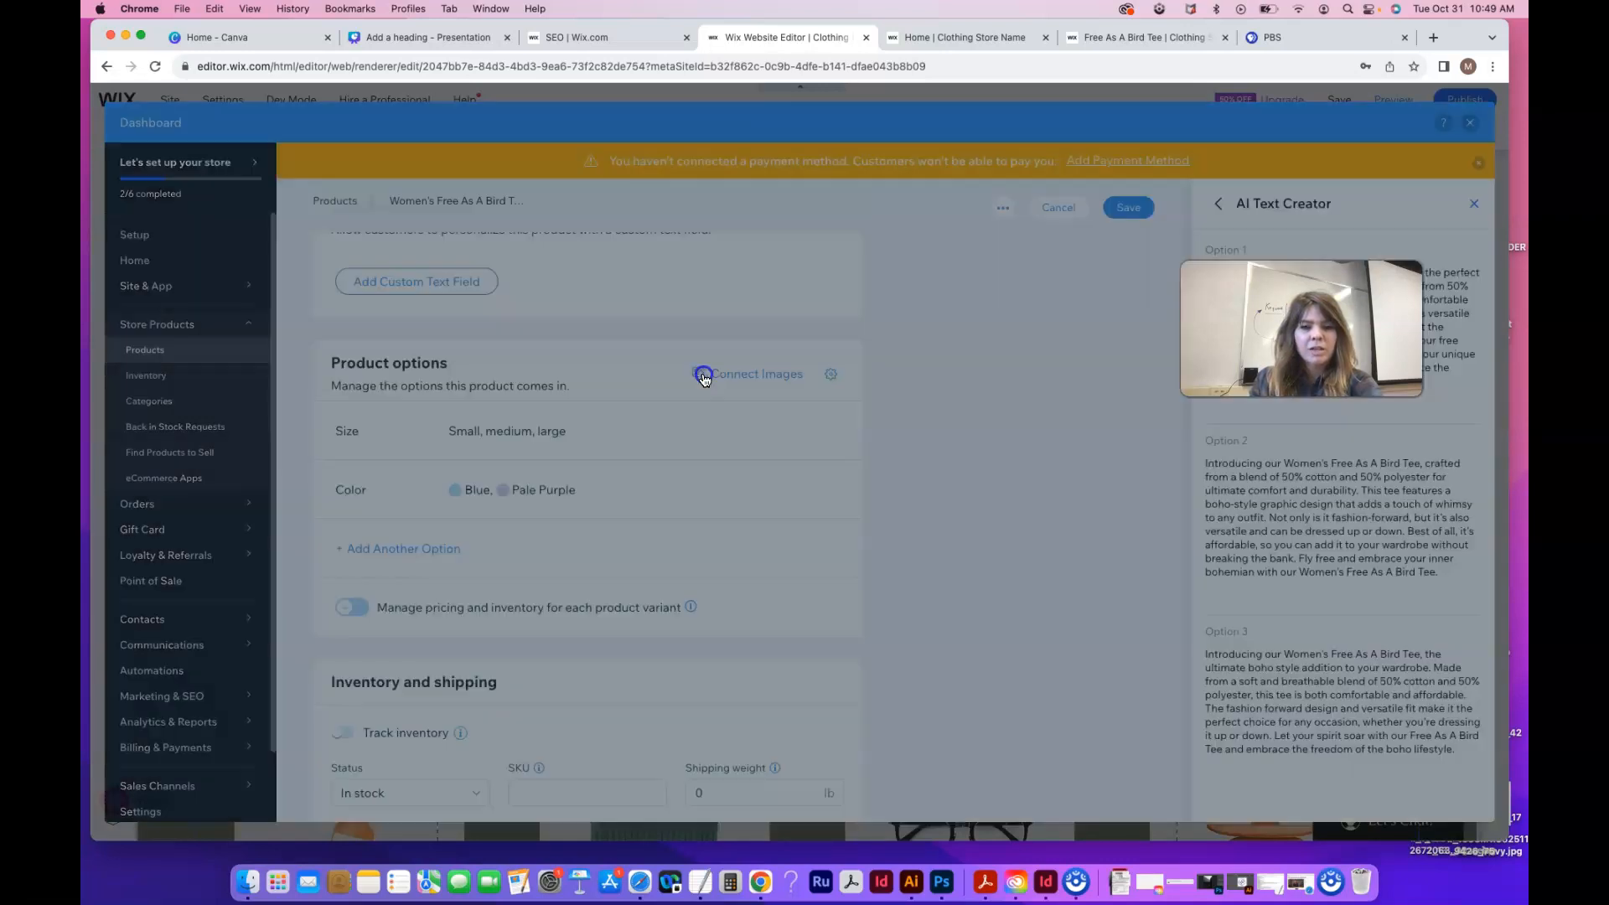
pyautogui.scroll(-2, 779, 515)
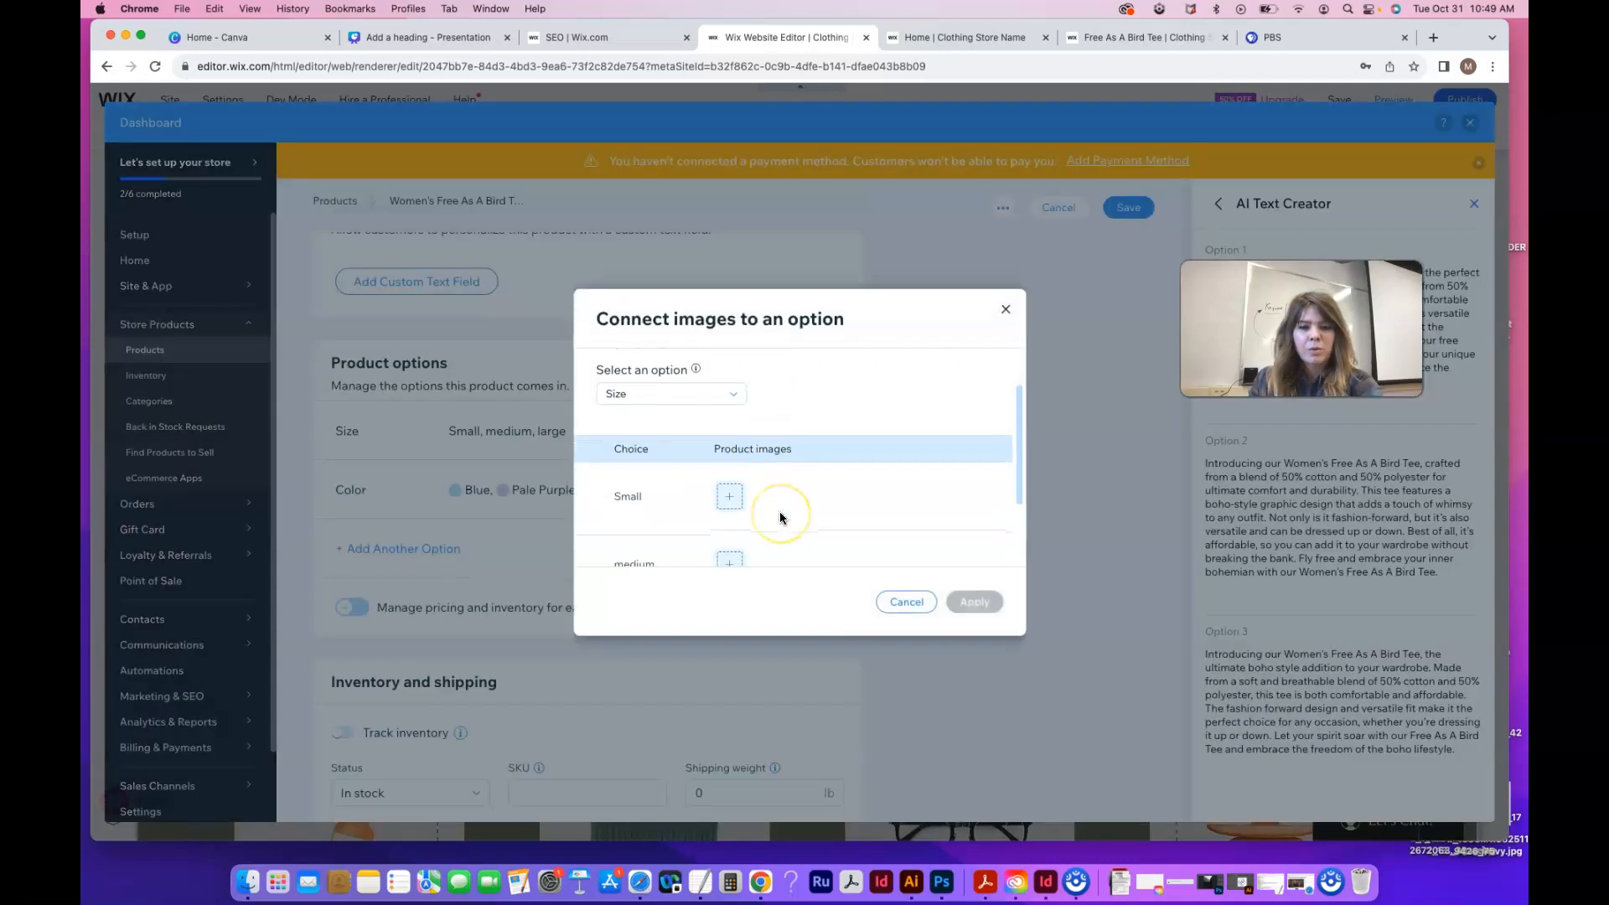
pyautogui.click(729, 375)
pyautogui.click(711, 425)
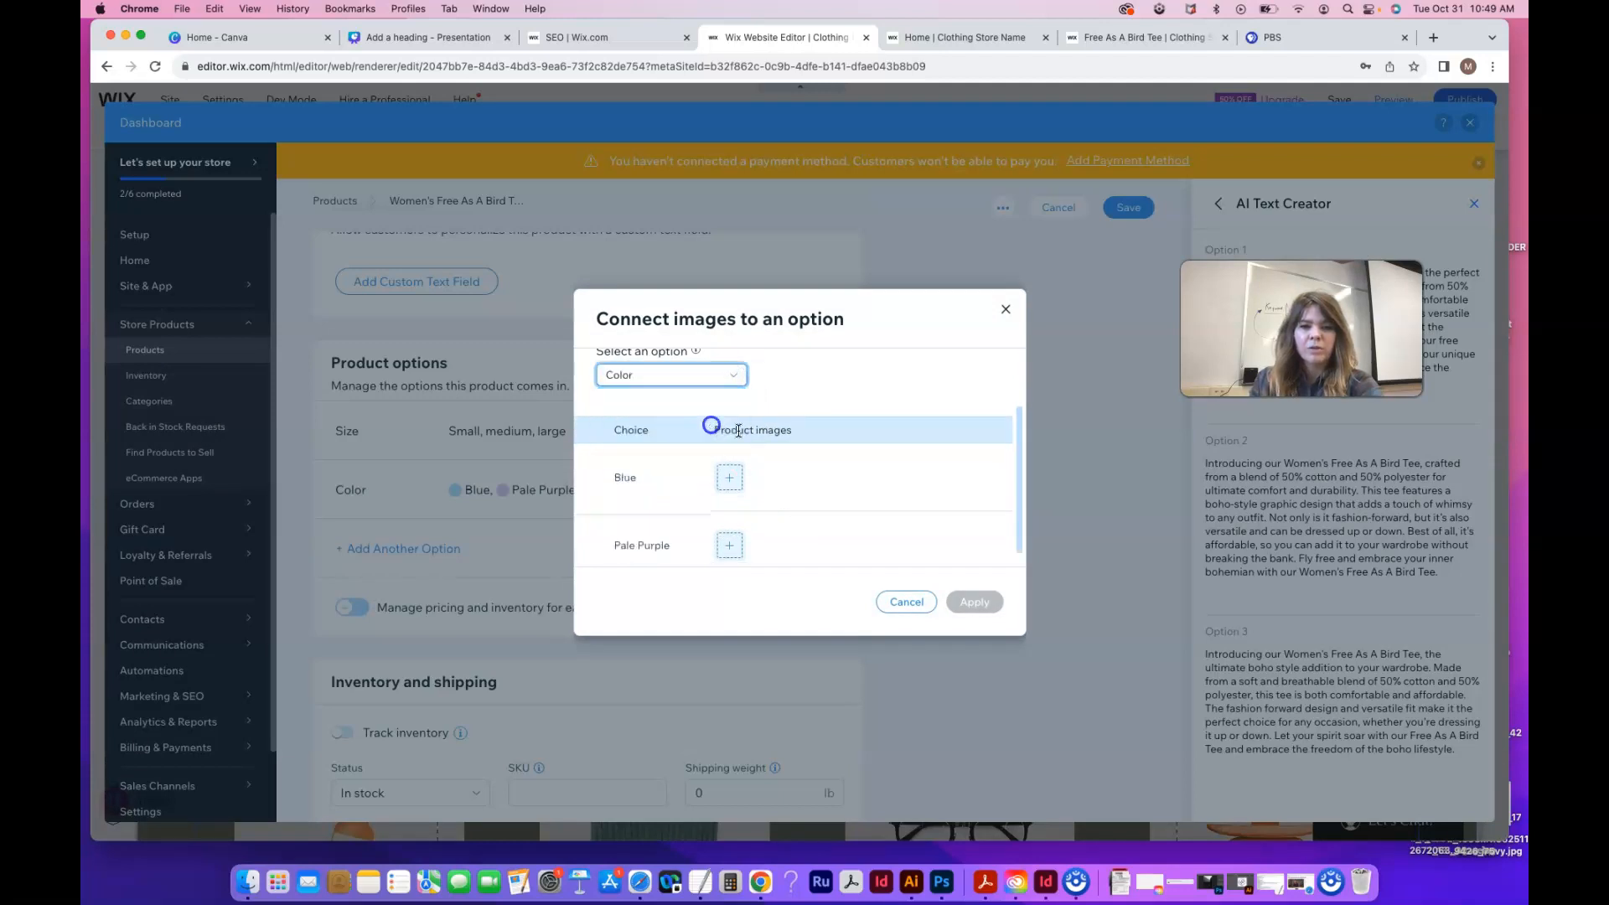
pyautogui.click(730, 464)
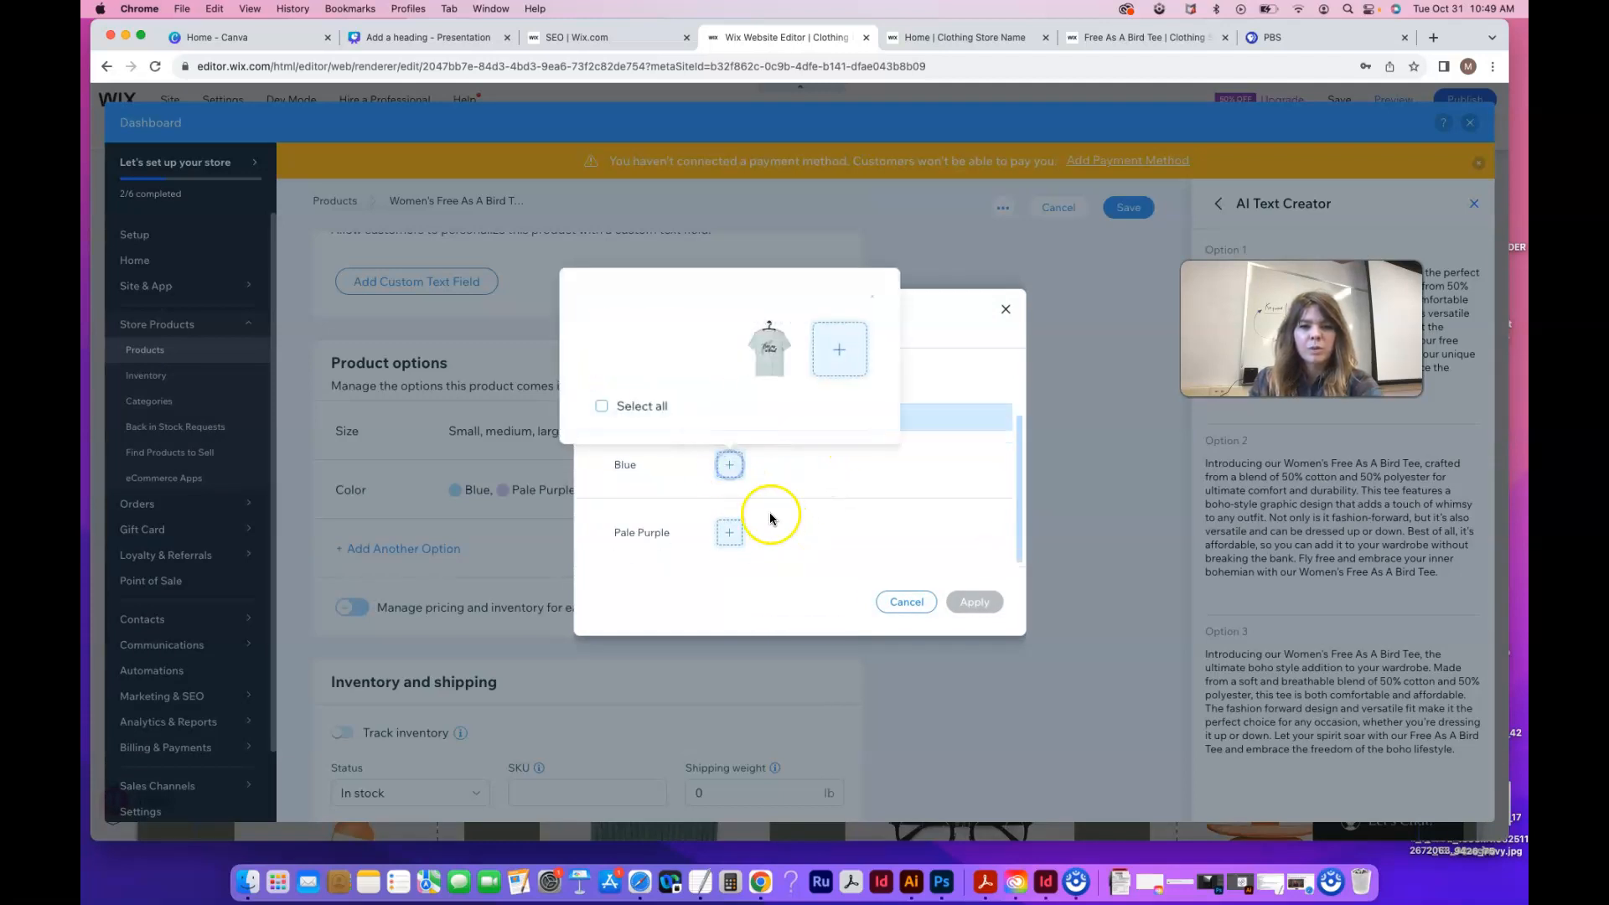
pyautogui.click(773, 374)
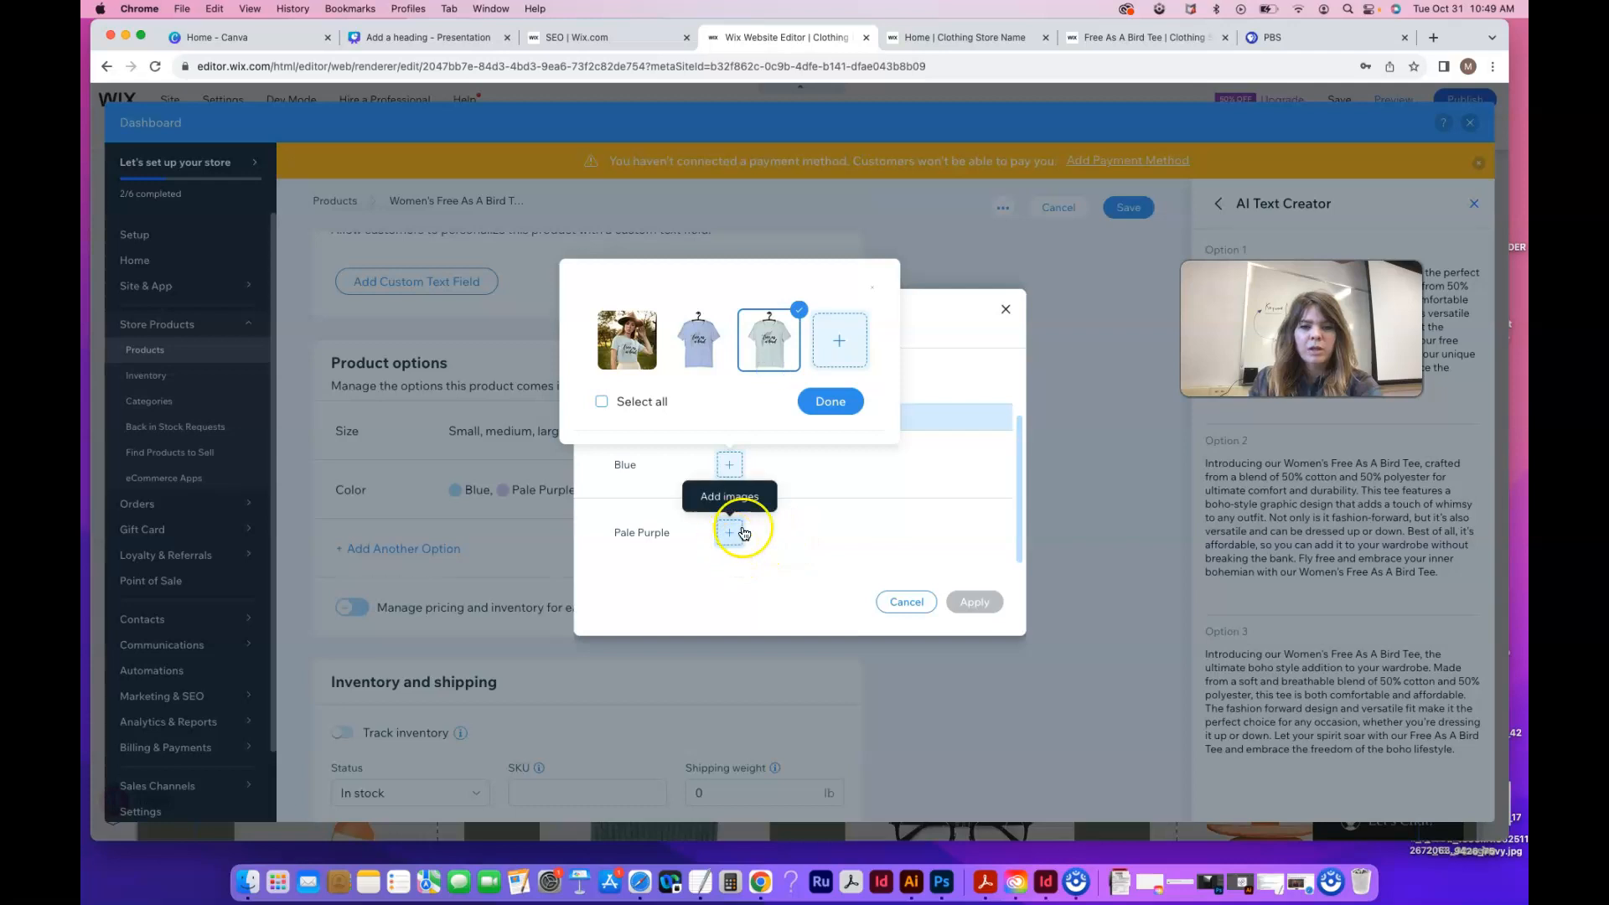
pyautogui.click(843, 406)
pyautogui.click(730, 533)
pyautogui.click(697, 419)
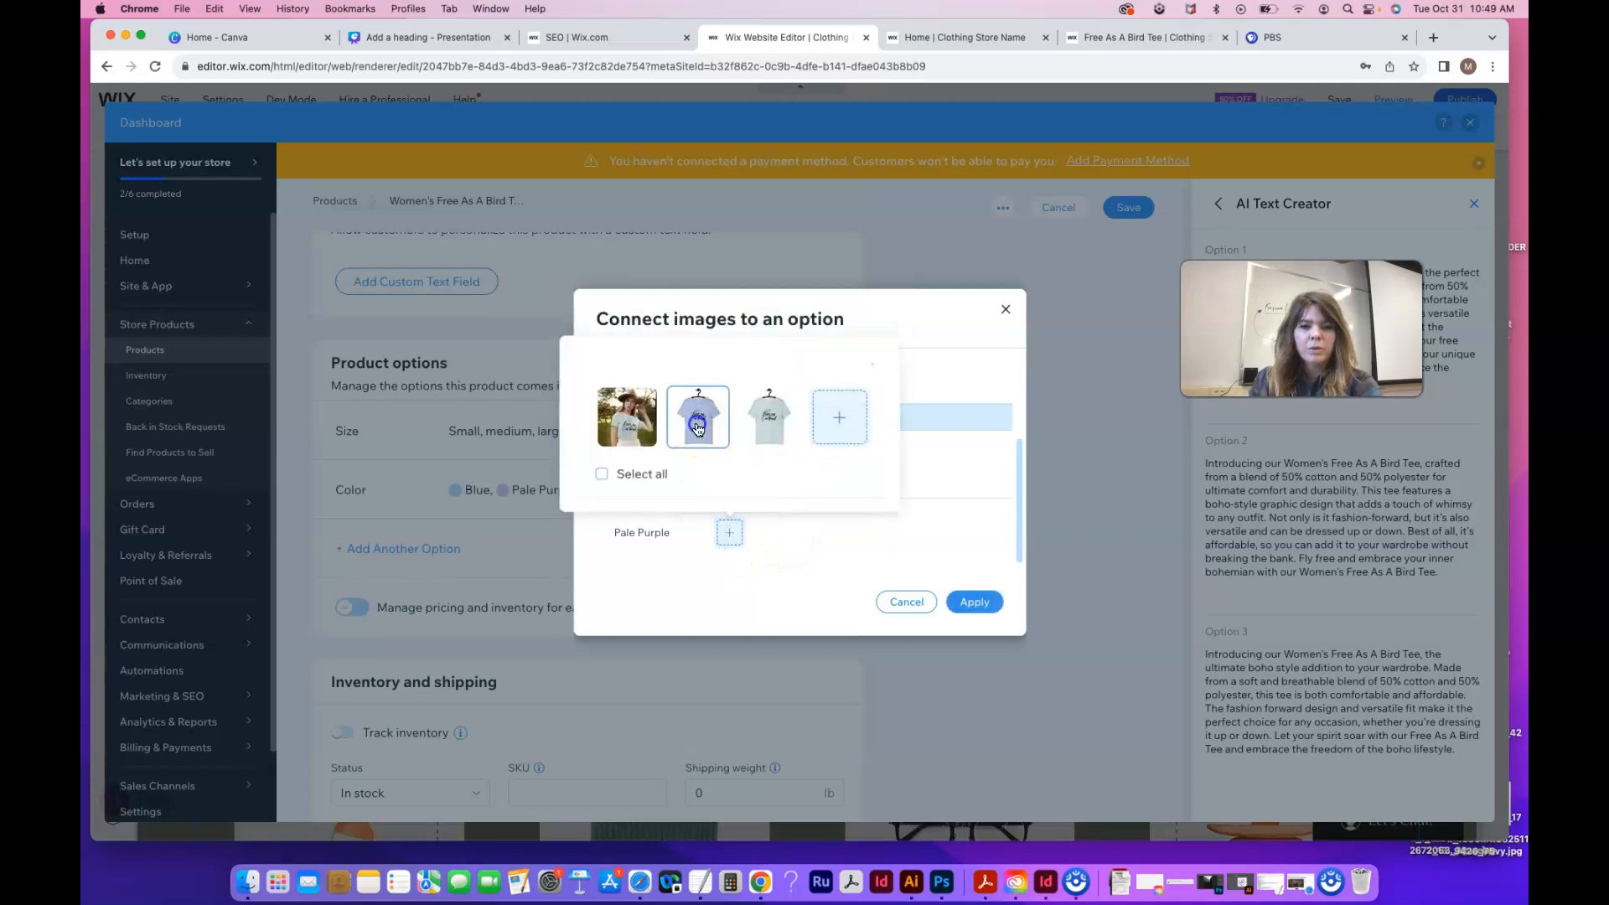
pyautogui.click(831, 469)
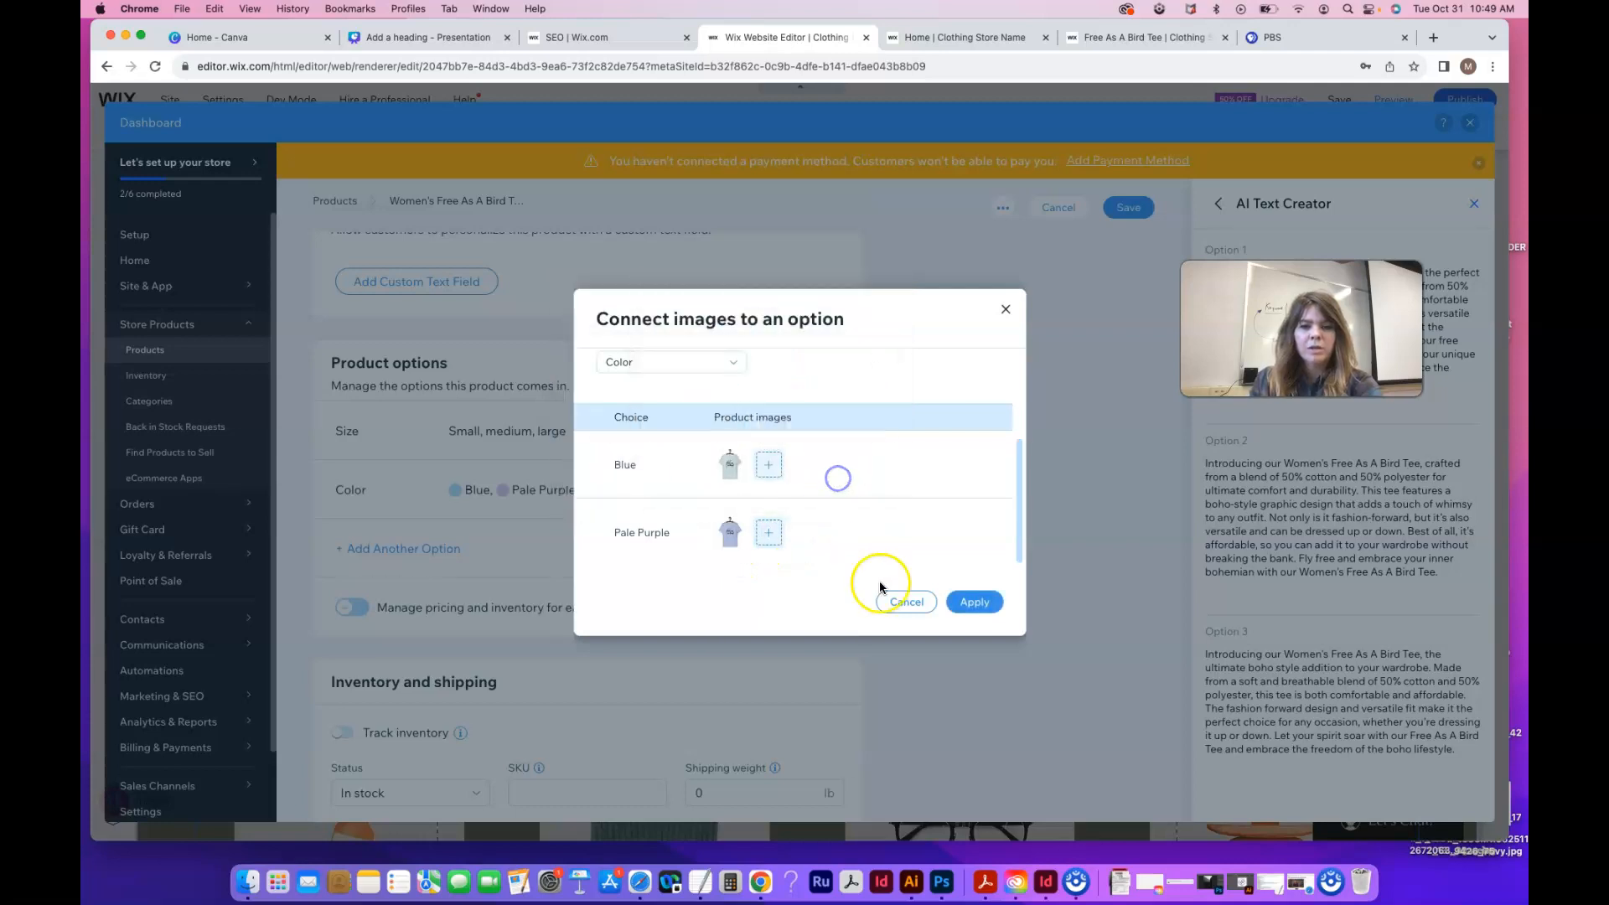
pyautogui.click(974, 602)
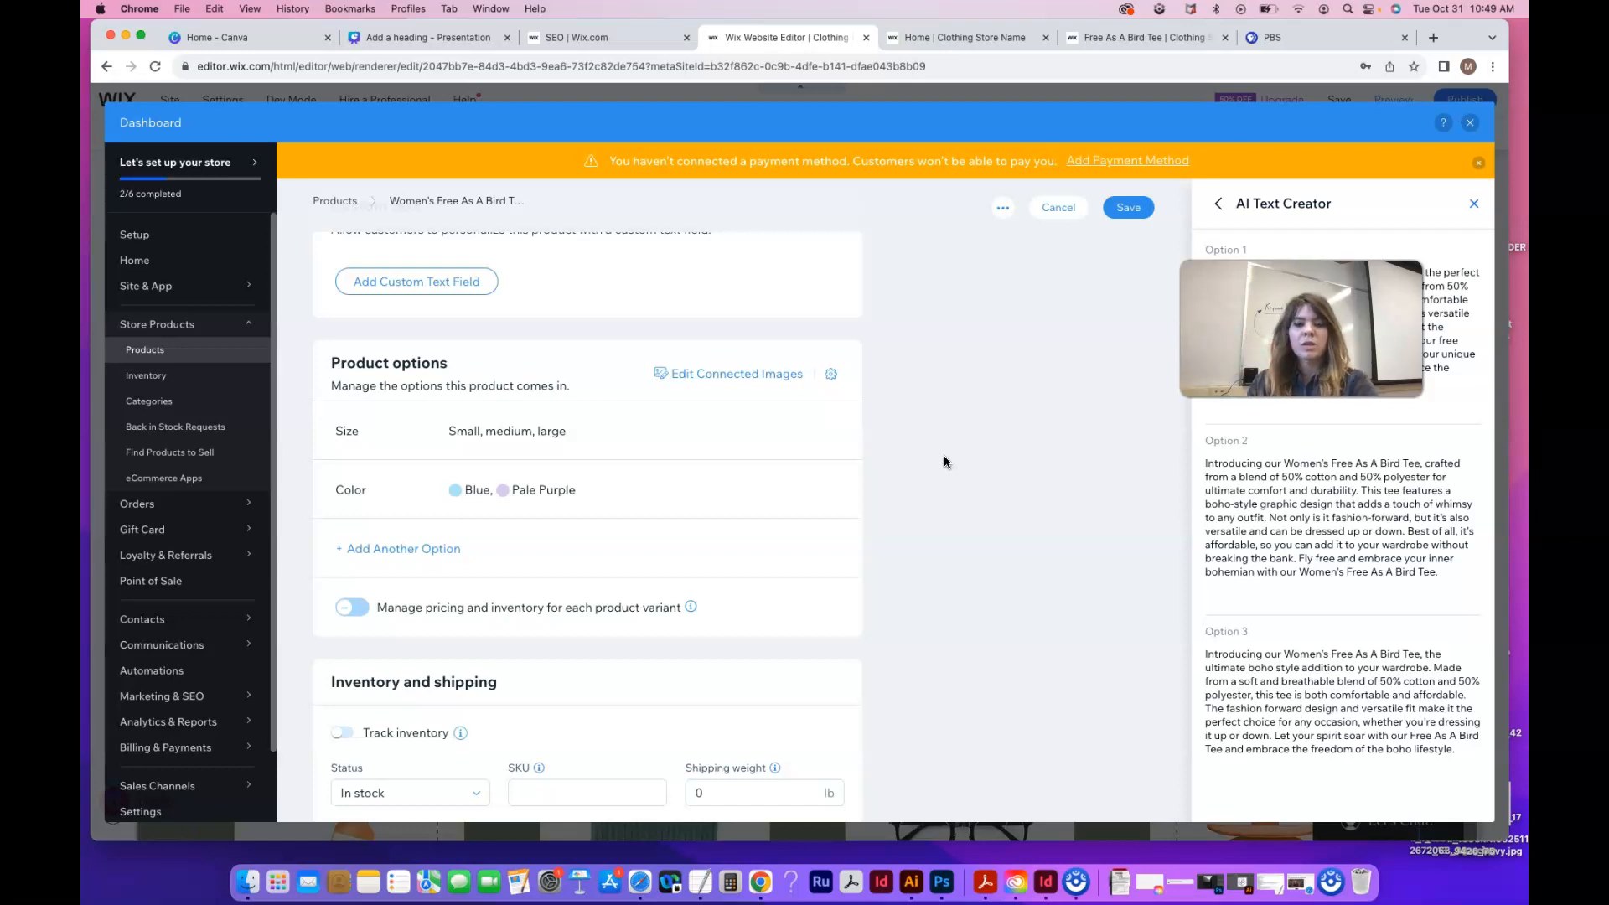
# Turn on per-variant pricing and inventory management and enable Track inventory
pyautogui.scroll(-1, 927, 531)
pyautogui.scroll(-1, 927, 535)
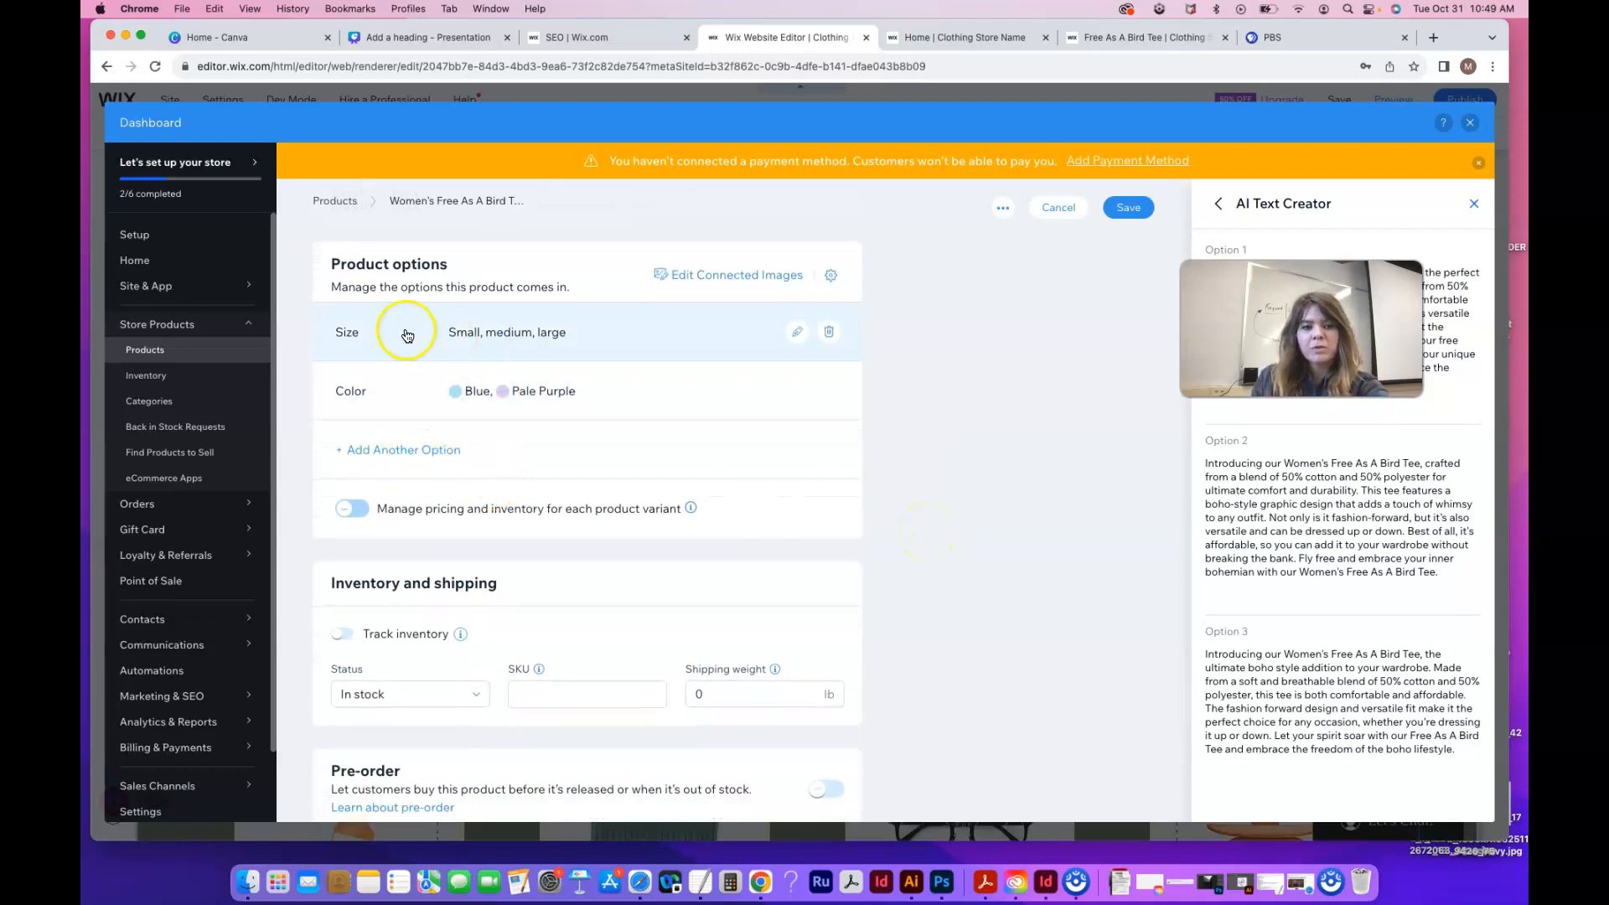
pyautogui.scroll(-1, 533, 470)
pyautogui.scroll(-1, 538, 474)
pyautogui.click(356, 427)
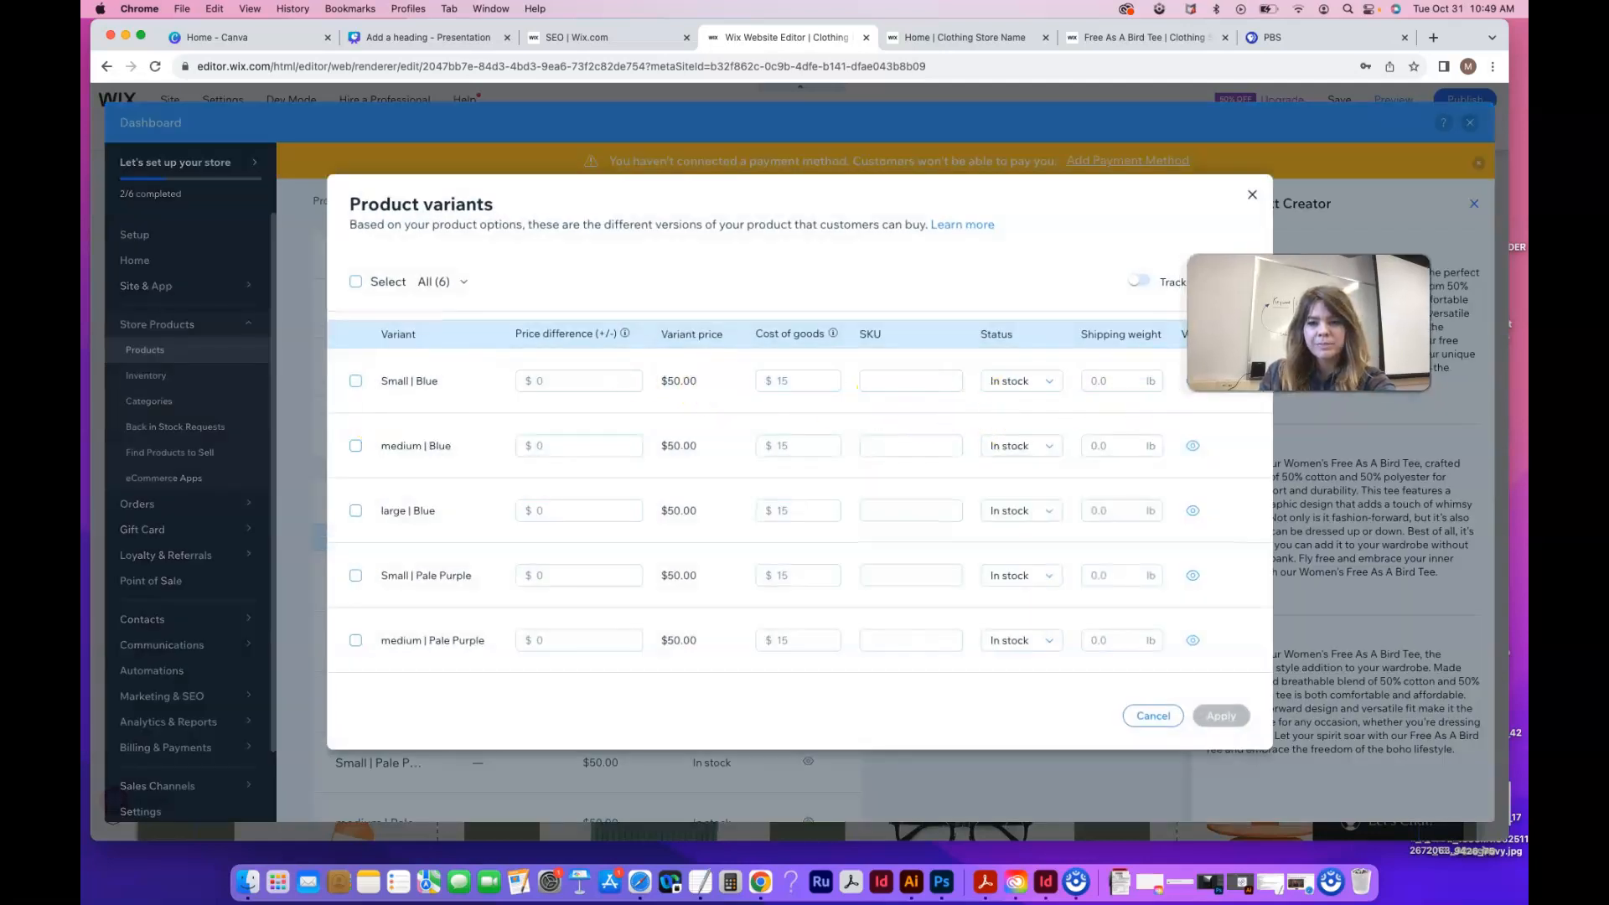
pyautogui.click(1141, 281)
# Enter 10 units of stock for the Small, Medium and Large Blue variants
pyautogui.click(1016, 385)
pyautogui.write('10')
pyautogui.click(1000, 446)
pyautogui.write('10')
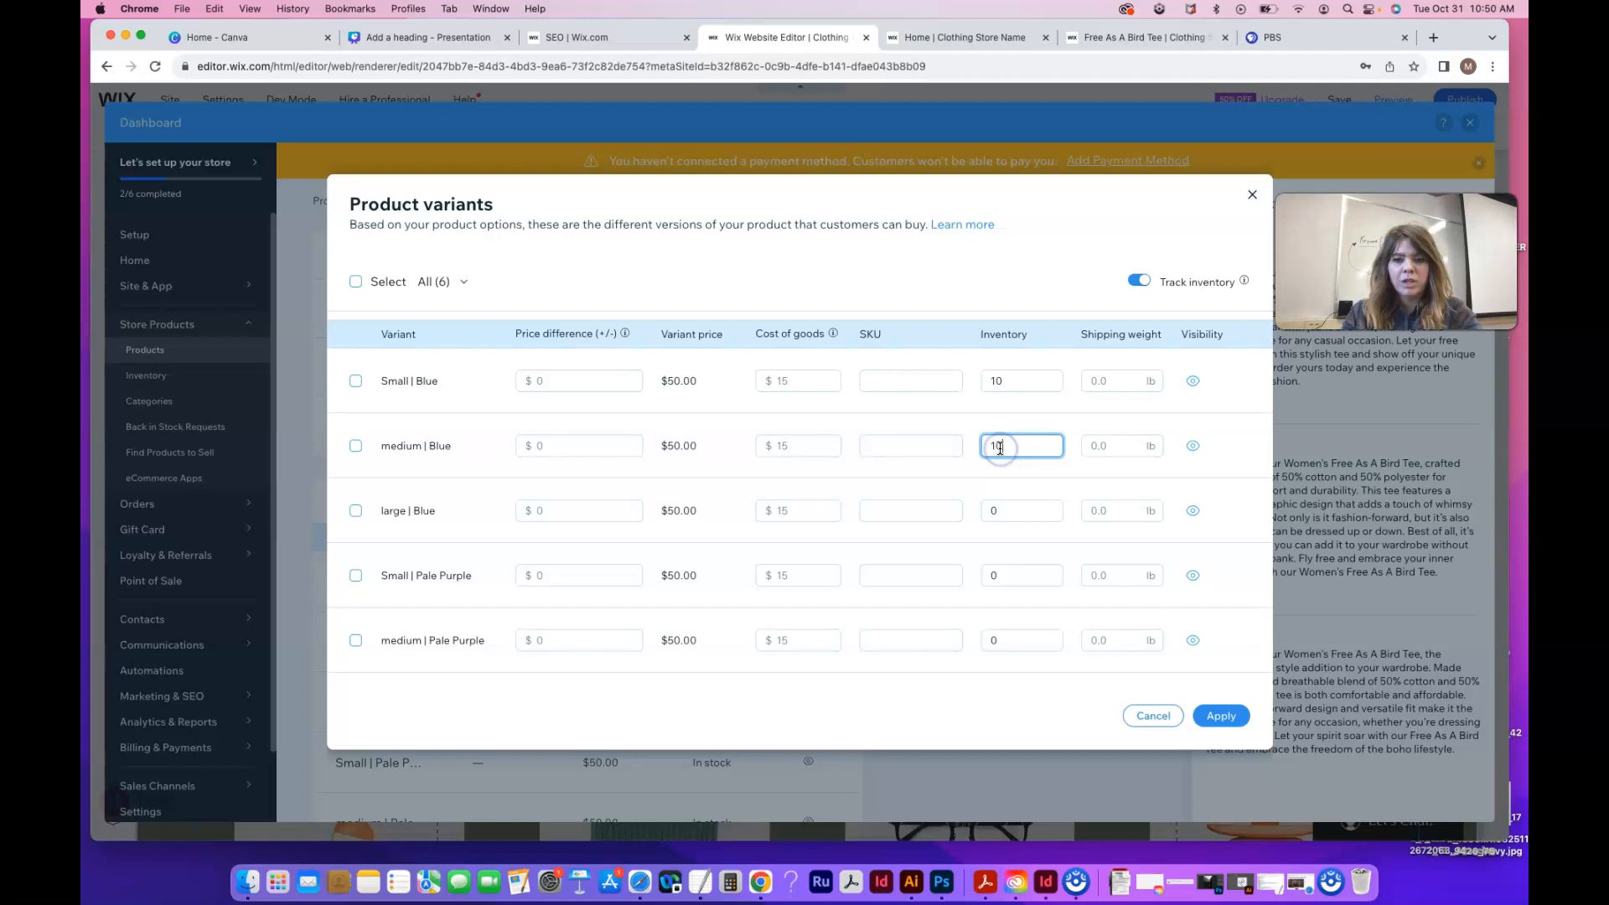
pyautogui.click(1007, 508)
pyautogui.write('10')
# Fill in stock of 10 for the three Pale Purple sizes and save the counts
pyautogui.click(1004, 573)
pyautogui.write('10')
pyautogui.click(1016, 641)
pyautogui.write('10')
pyautogui.scroll(-2, 1016, 641)
pyautogui.click(1007, 612)
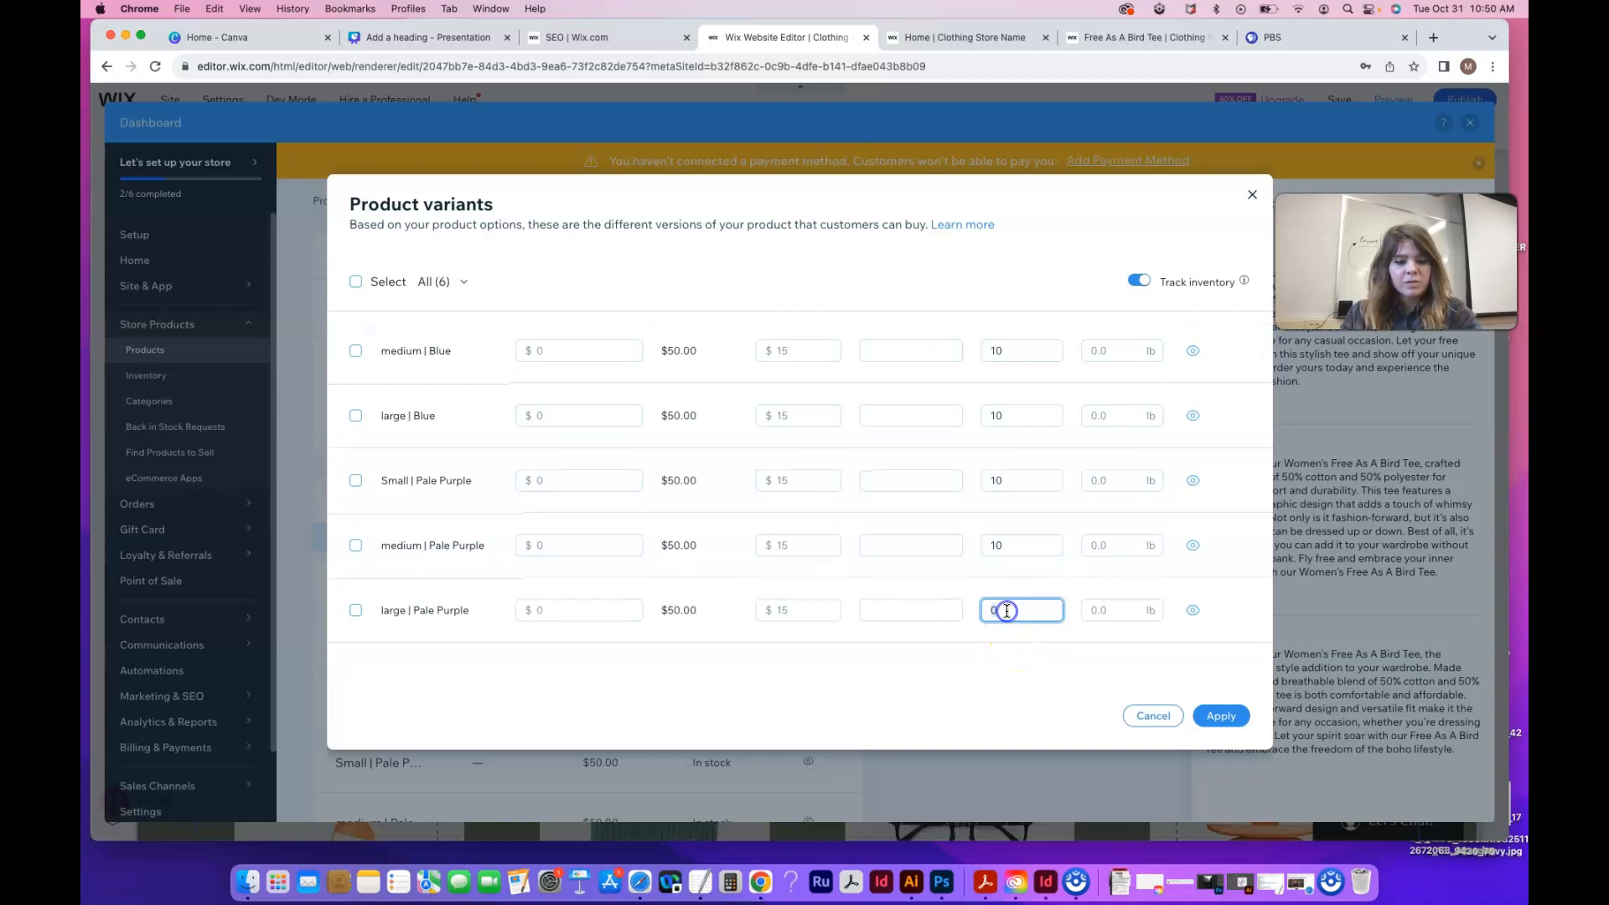
pyautogui.write('10')
pyautogui.scroll(2, 604, 638)
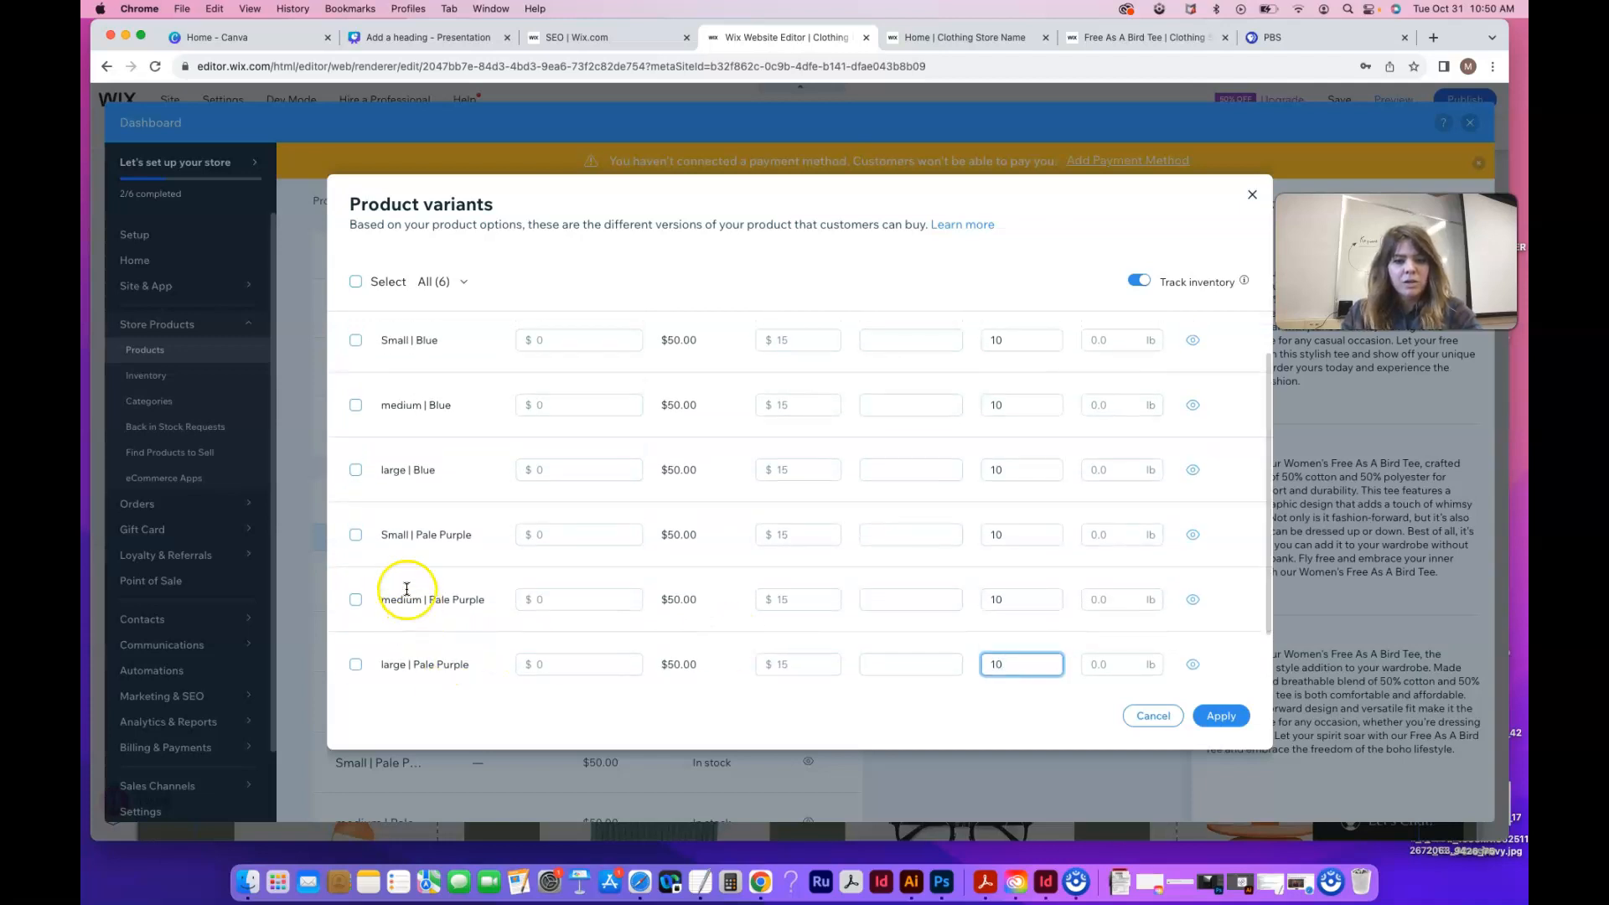
pyautogui.scroll(2, 424, 474)
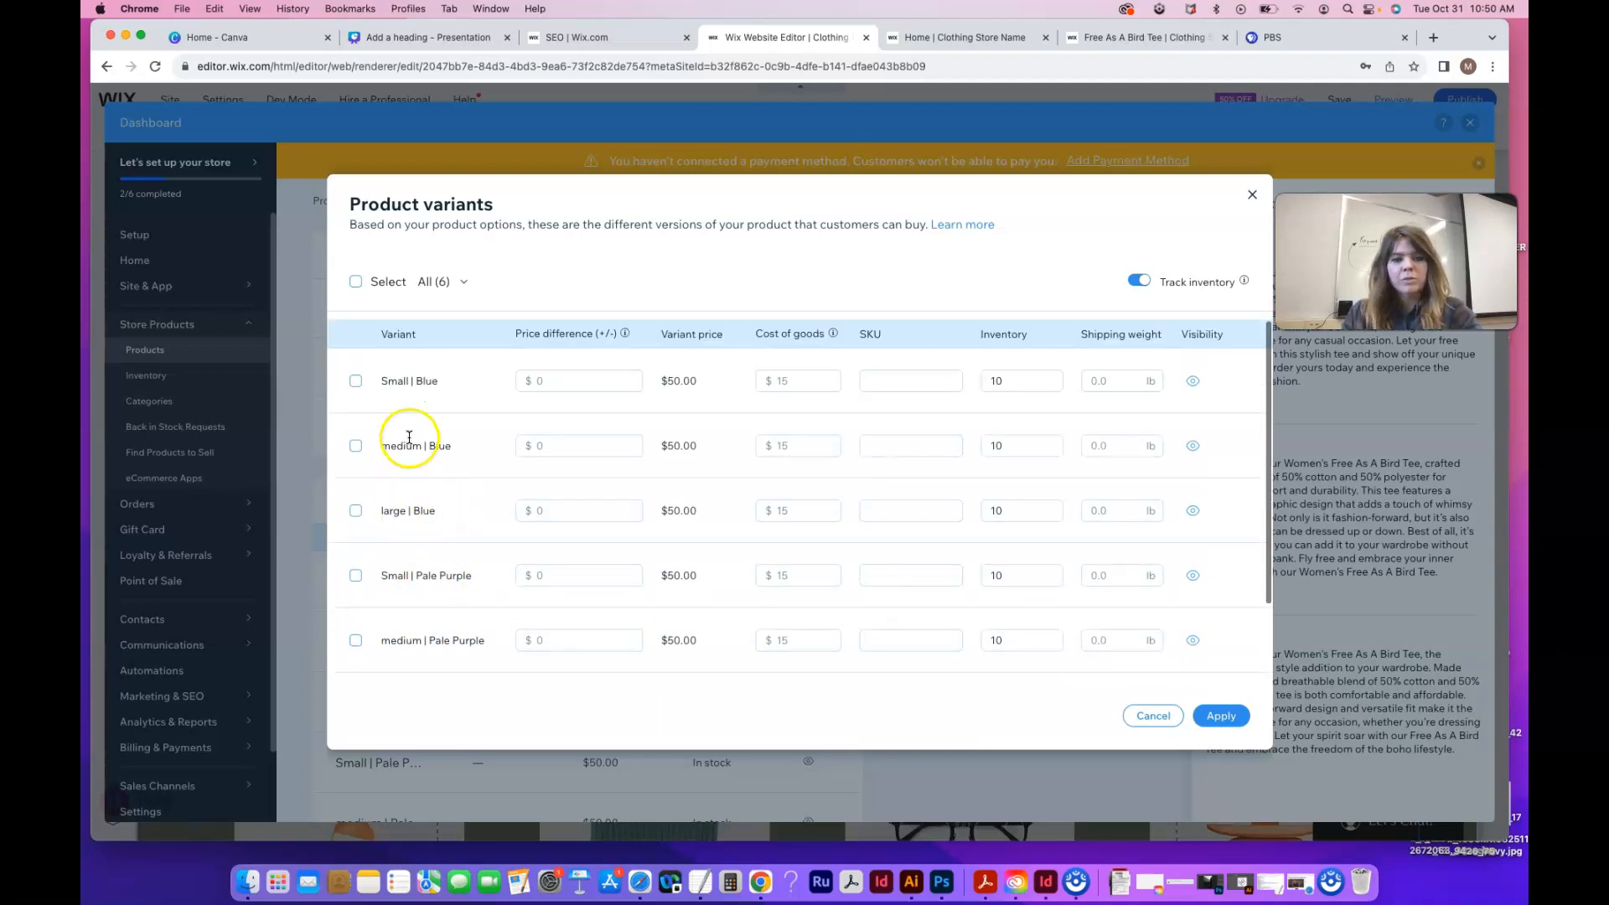
pyautogui.click(1229, 718)
# Reopen the product variants table for editing
pyautogui.scroll(-2, 709, 669)
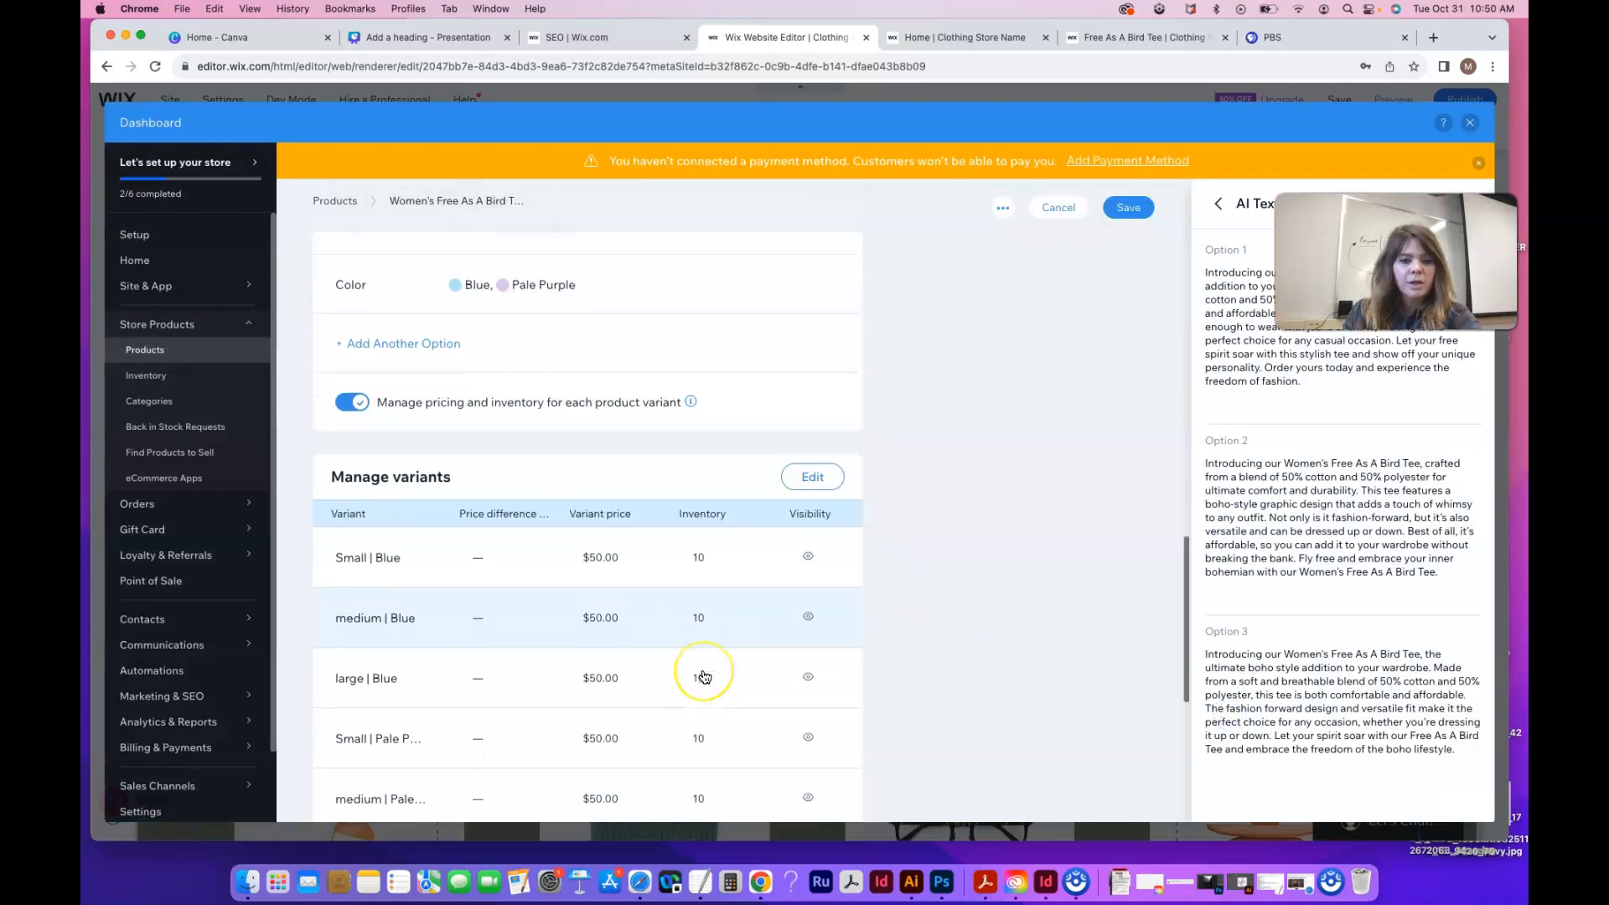
pyautogui.scroll(-3, 704, 676)
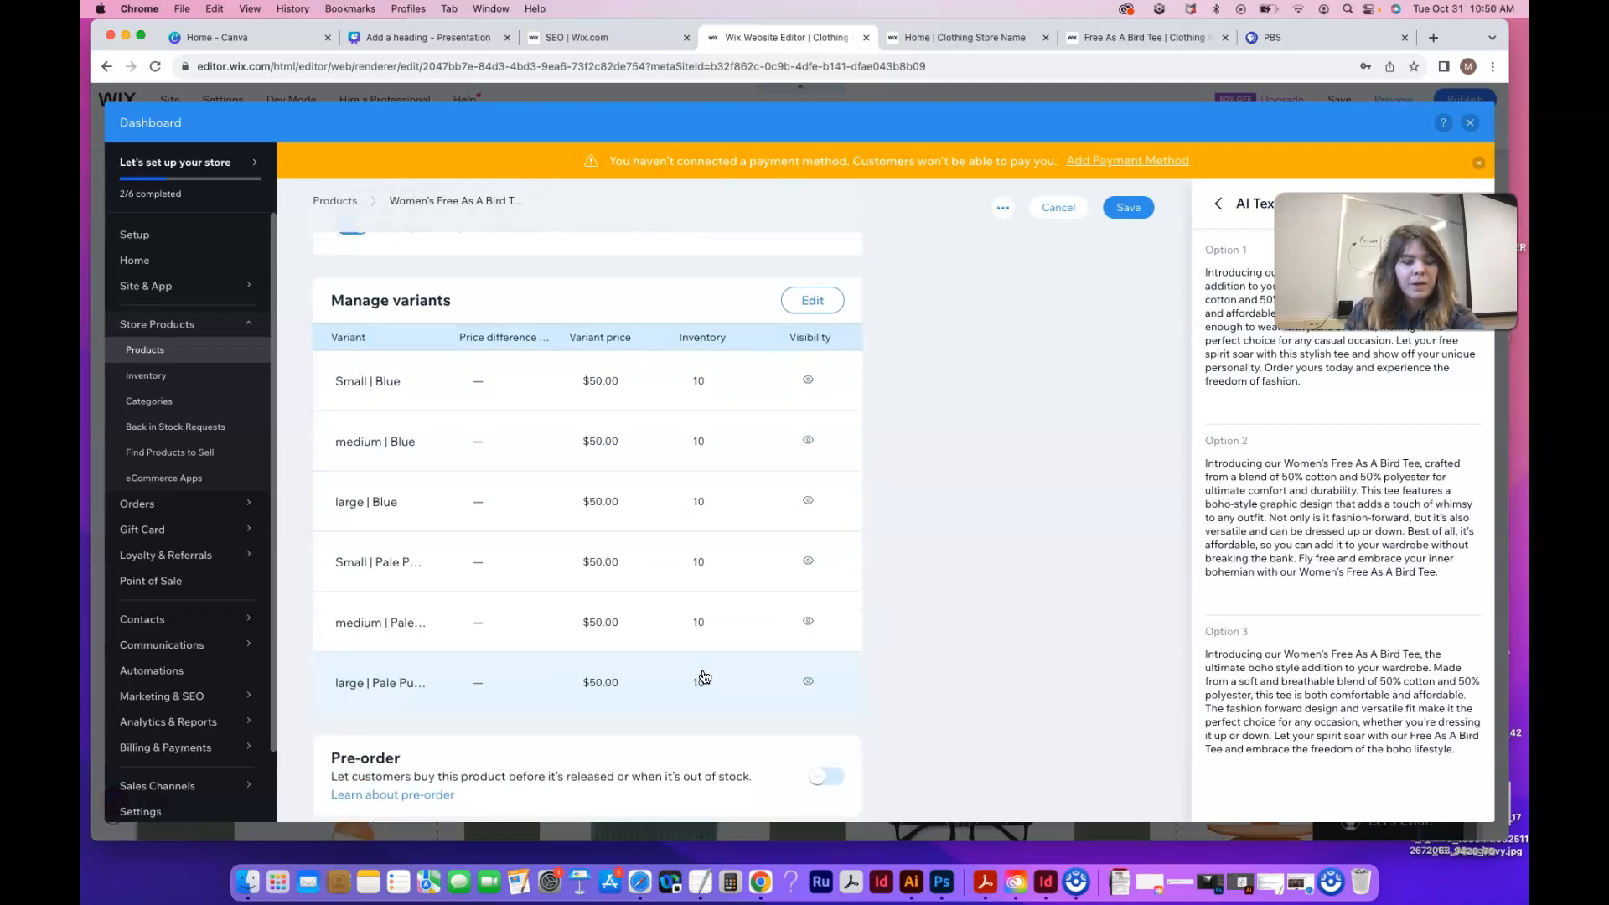
pyautogui.click(826, 314)
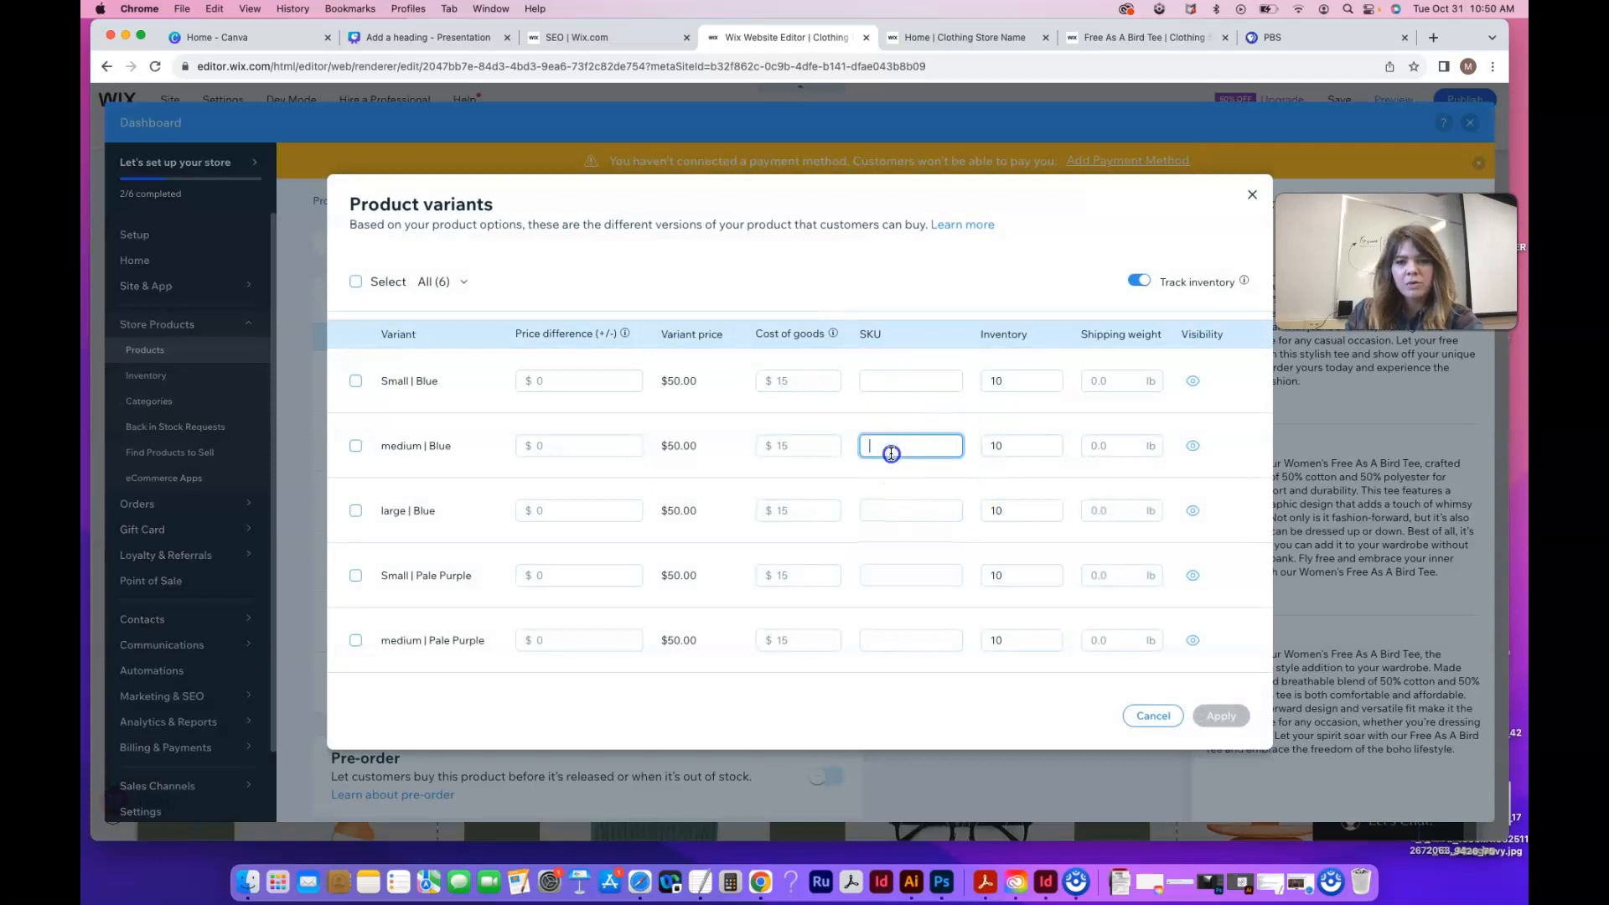
pyautogui.click(887, 577)
pyautogui.click(1123, 379)
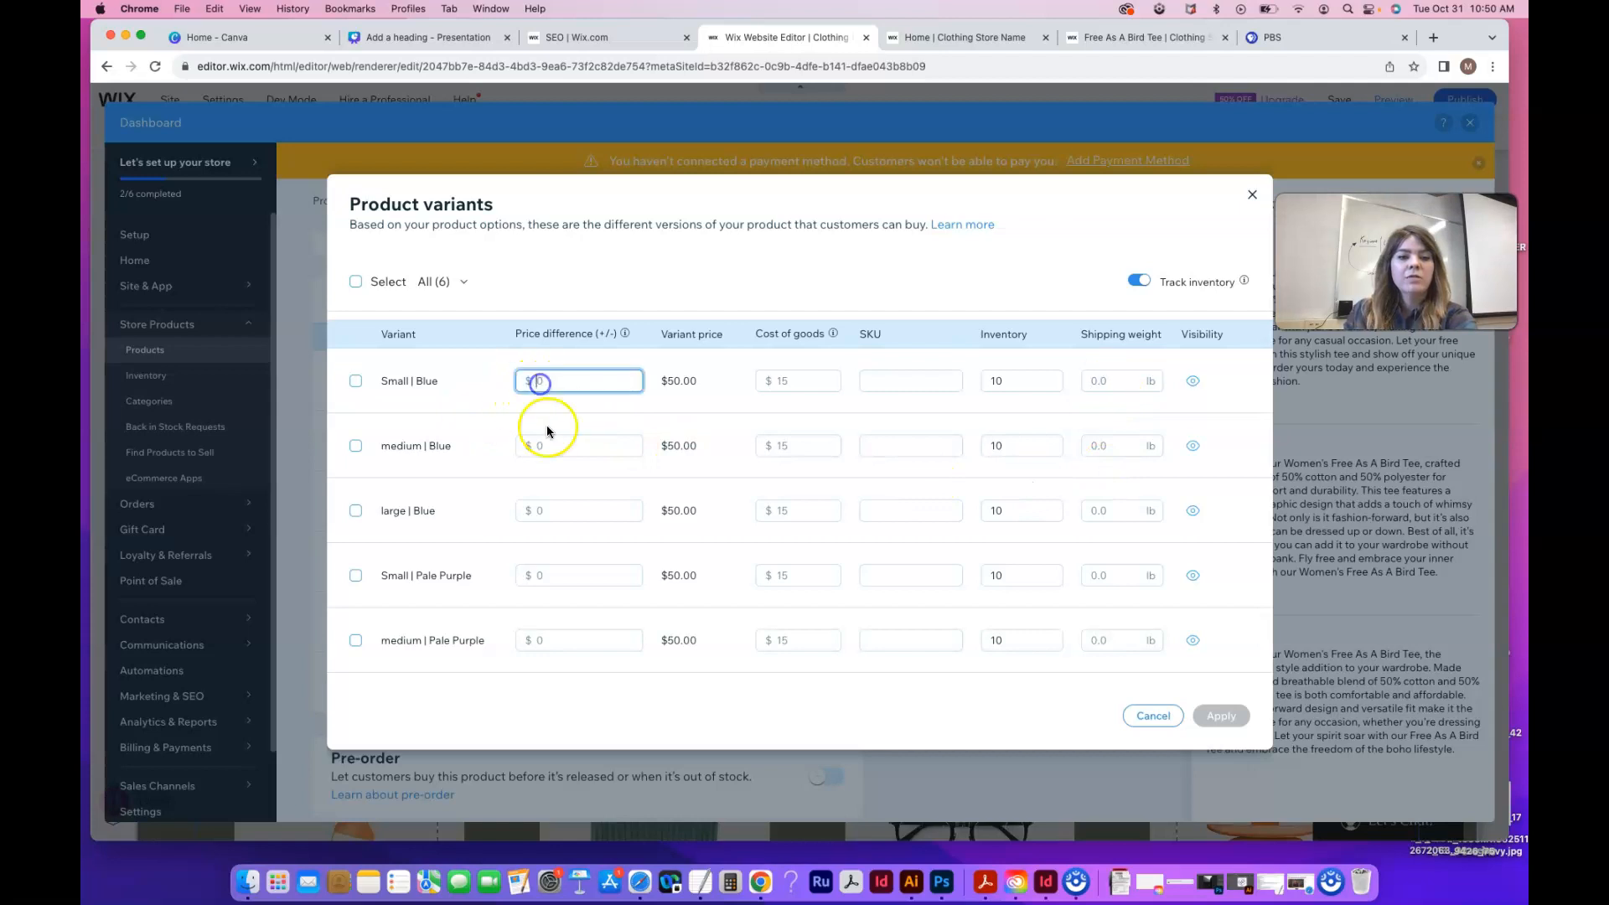
pyautogui.scroll(-3, 544, 530)
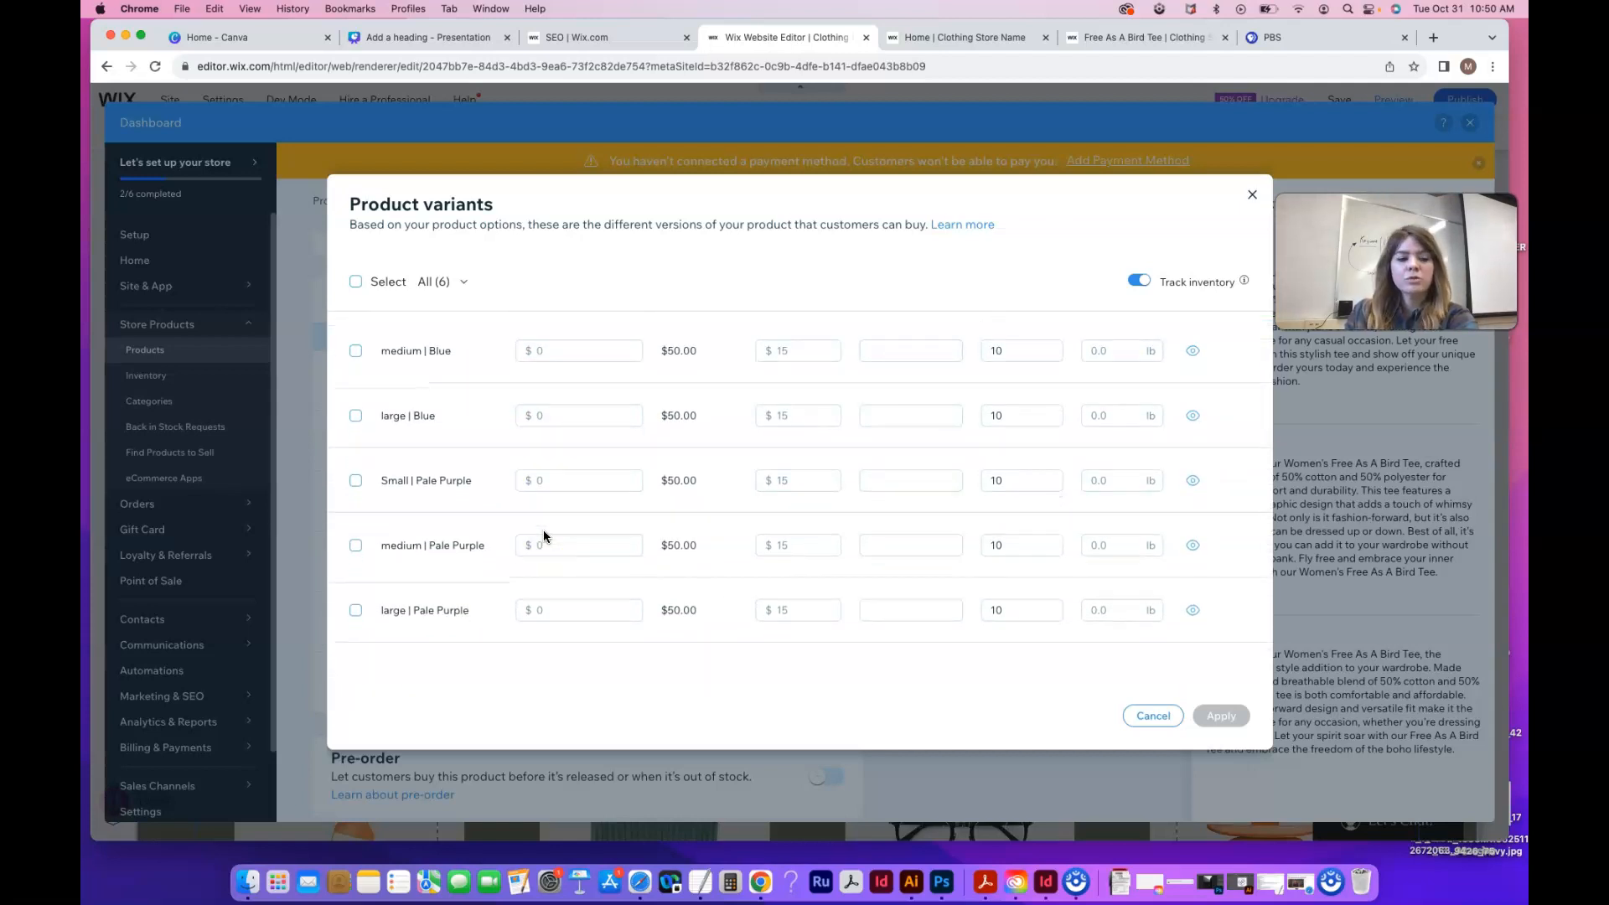
# Adjust variant price differences, entering 5 for the Large Pale Purple variant
pyautogui.click(548, 547)
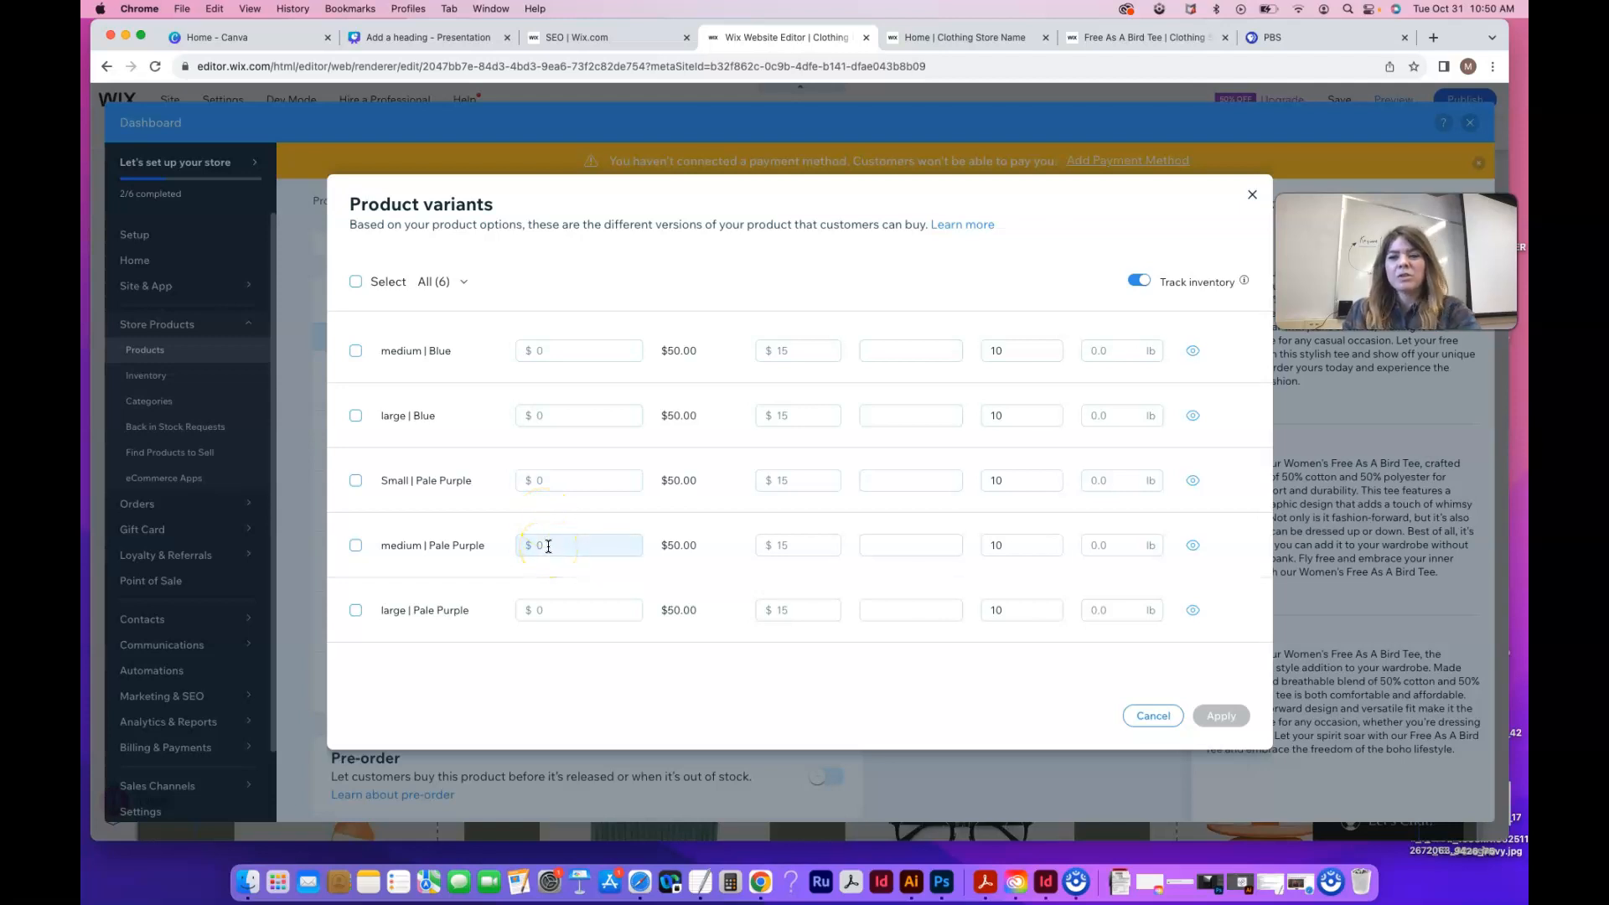
pyautogui.click(557, 613)
pyautogui.write('5')
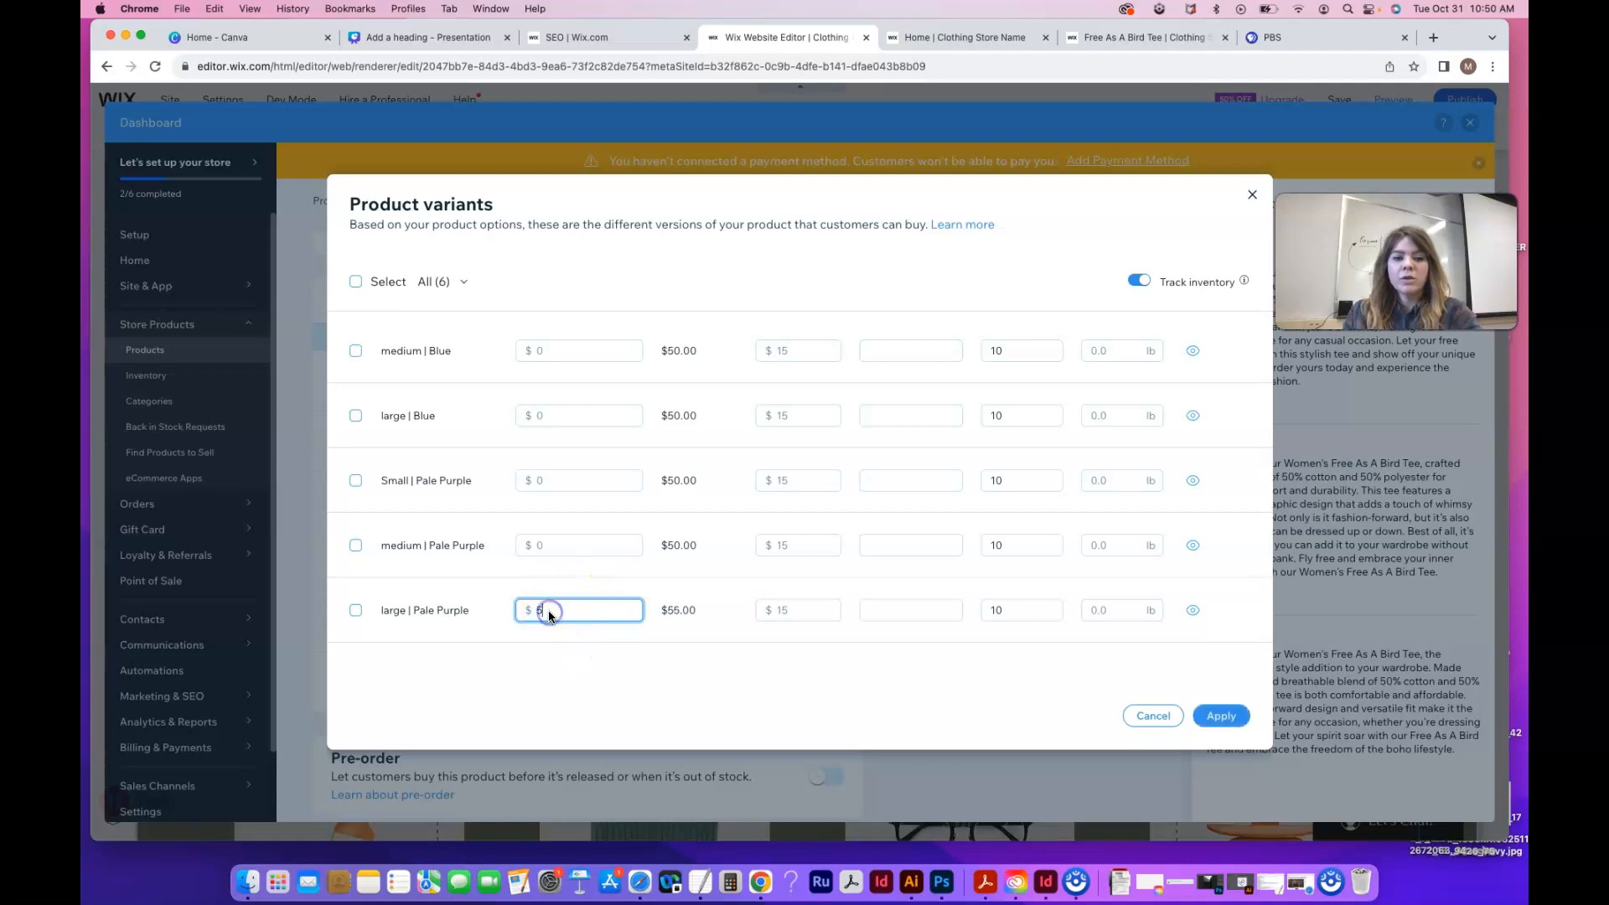
pyautogui.scroll(2, 549, 616)
pyautogui.click(544, 381)
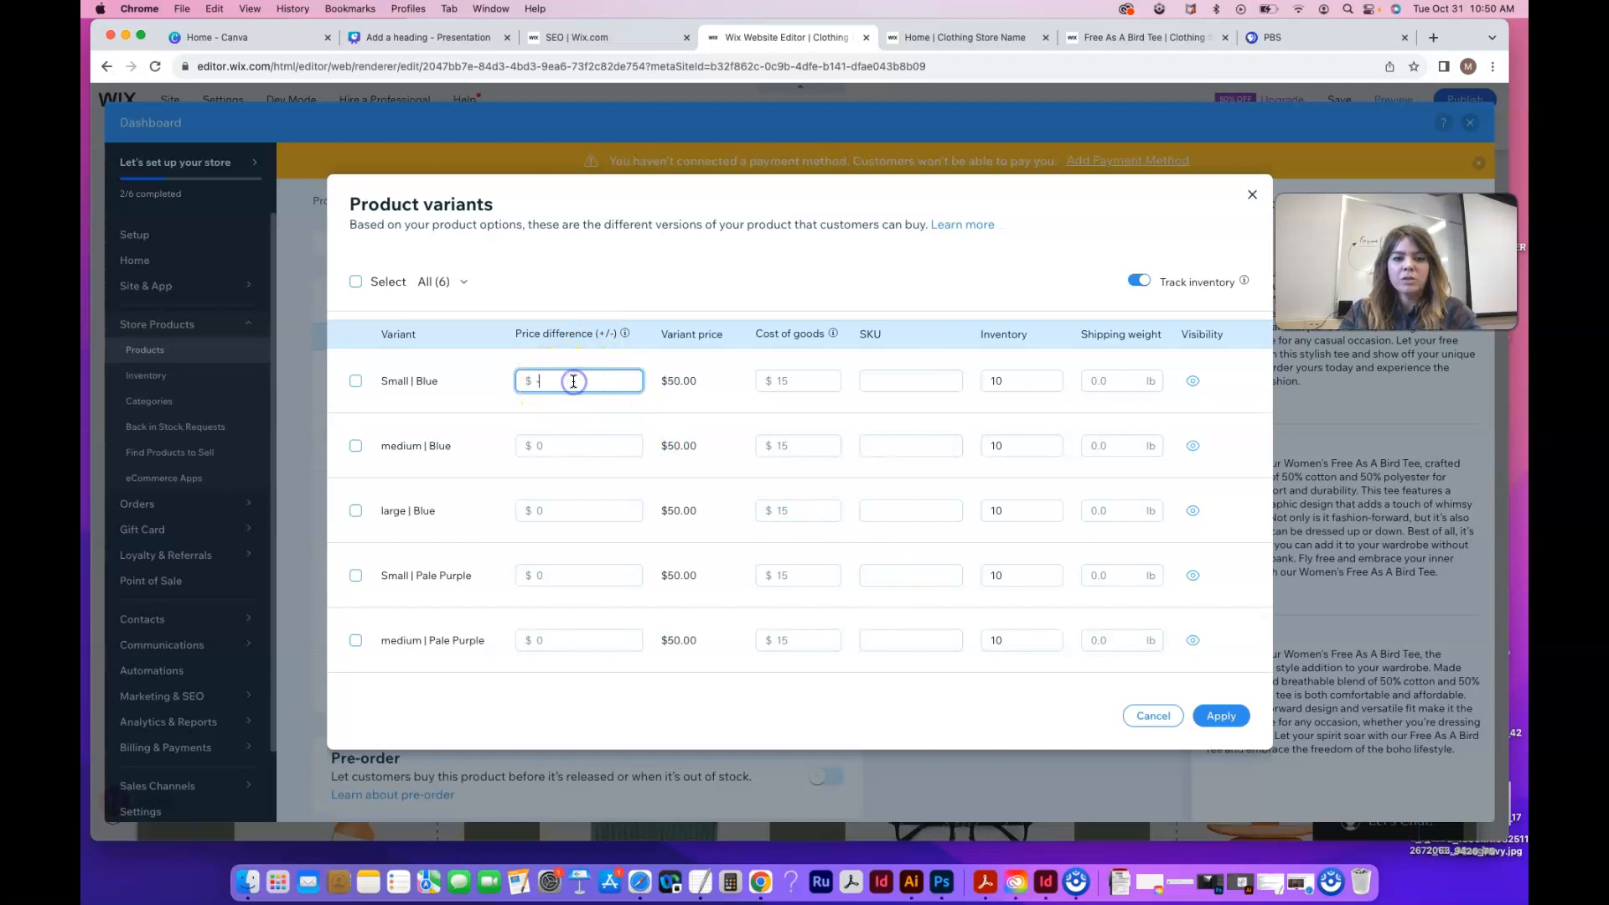
pyautogui.scroll(-2, 591, 507)
pyautogui.click(556, 609)
# Enter the 5 price difference and apply the variant changes
pyautogui.write('5')
pyautogui.click(1222, 716)
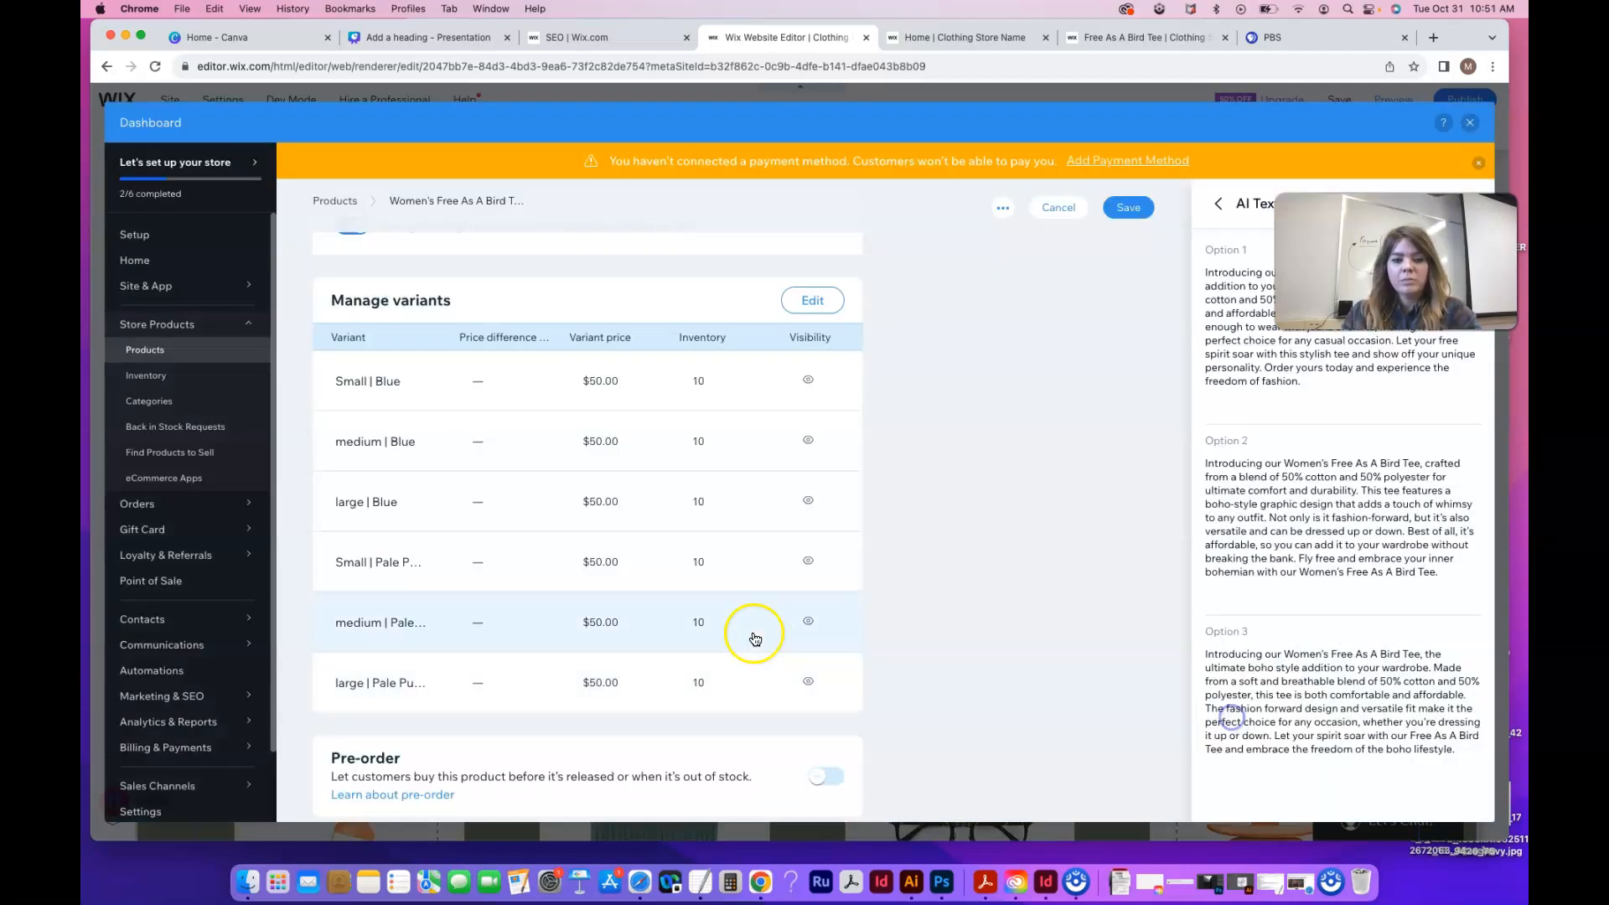
pyautogui.scroll(-5, 763, 683)
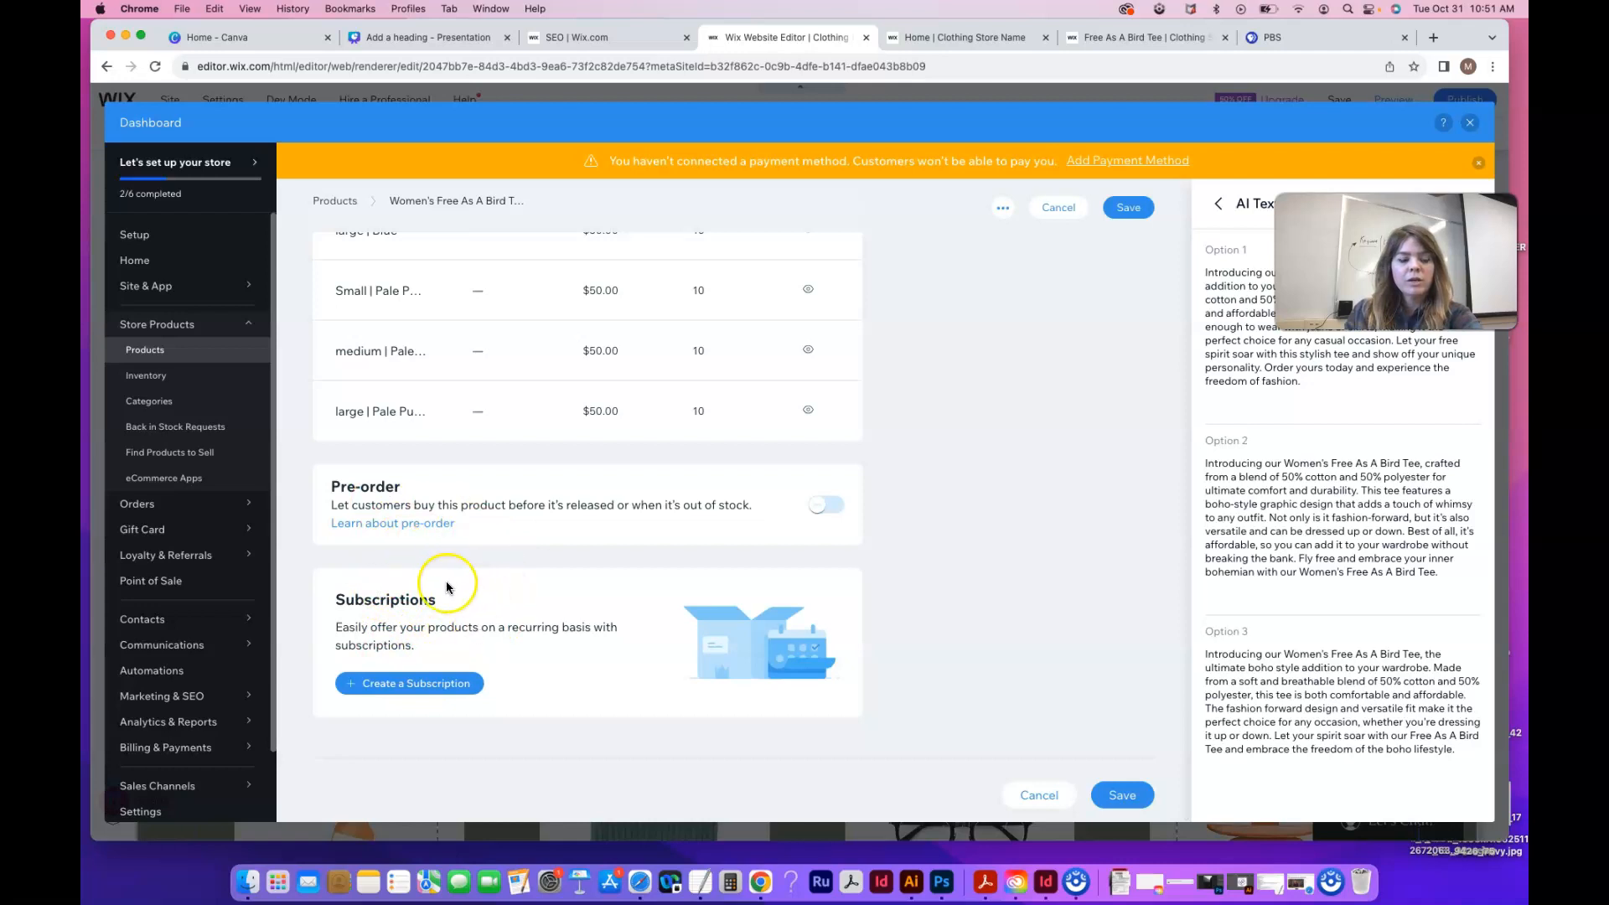
pyautogui.moveTo(1375, 281); pyautogui.dragTo(1253, 283)
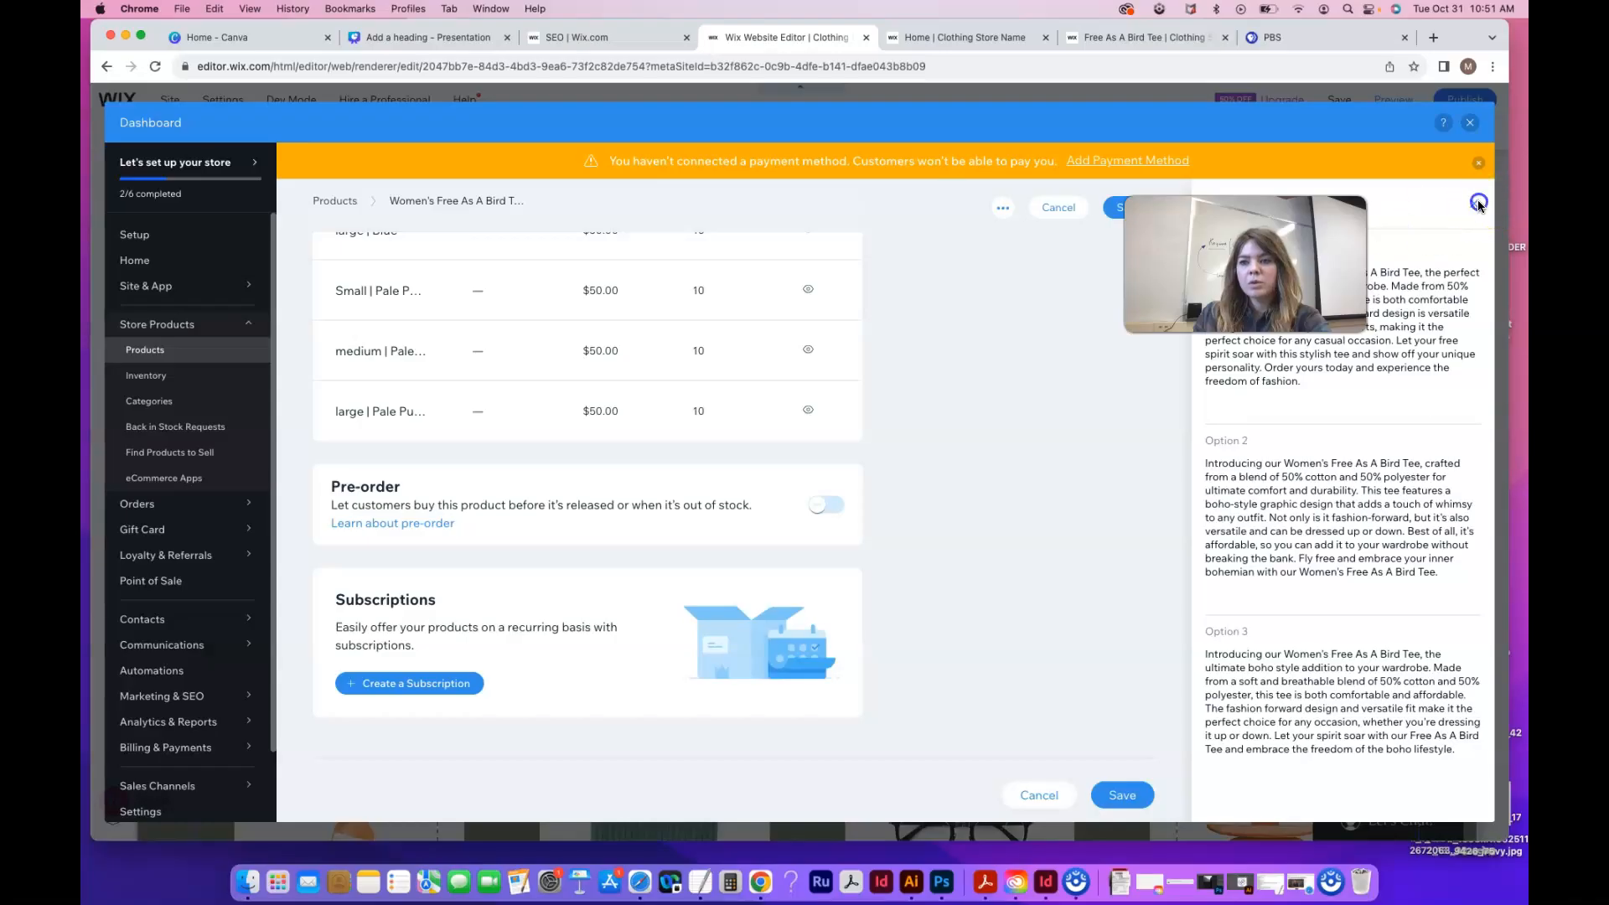
# Close the AI text panel, save the tee product, and exit the store dashboard
pyautogui.click(1474, 203)
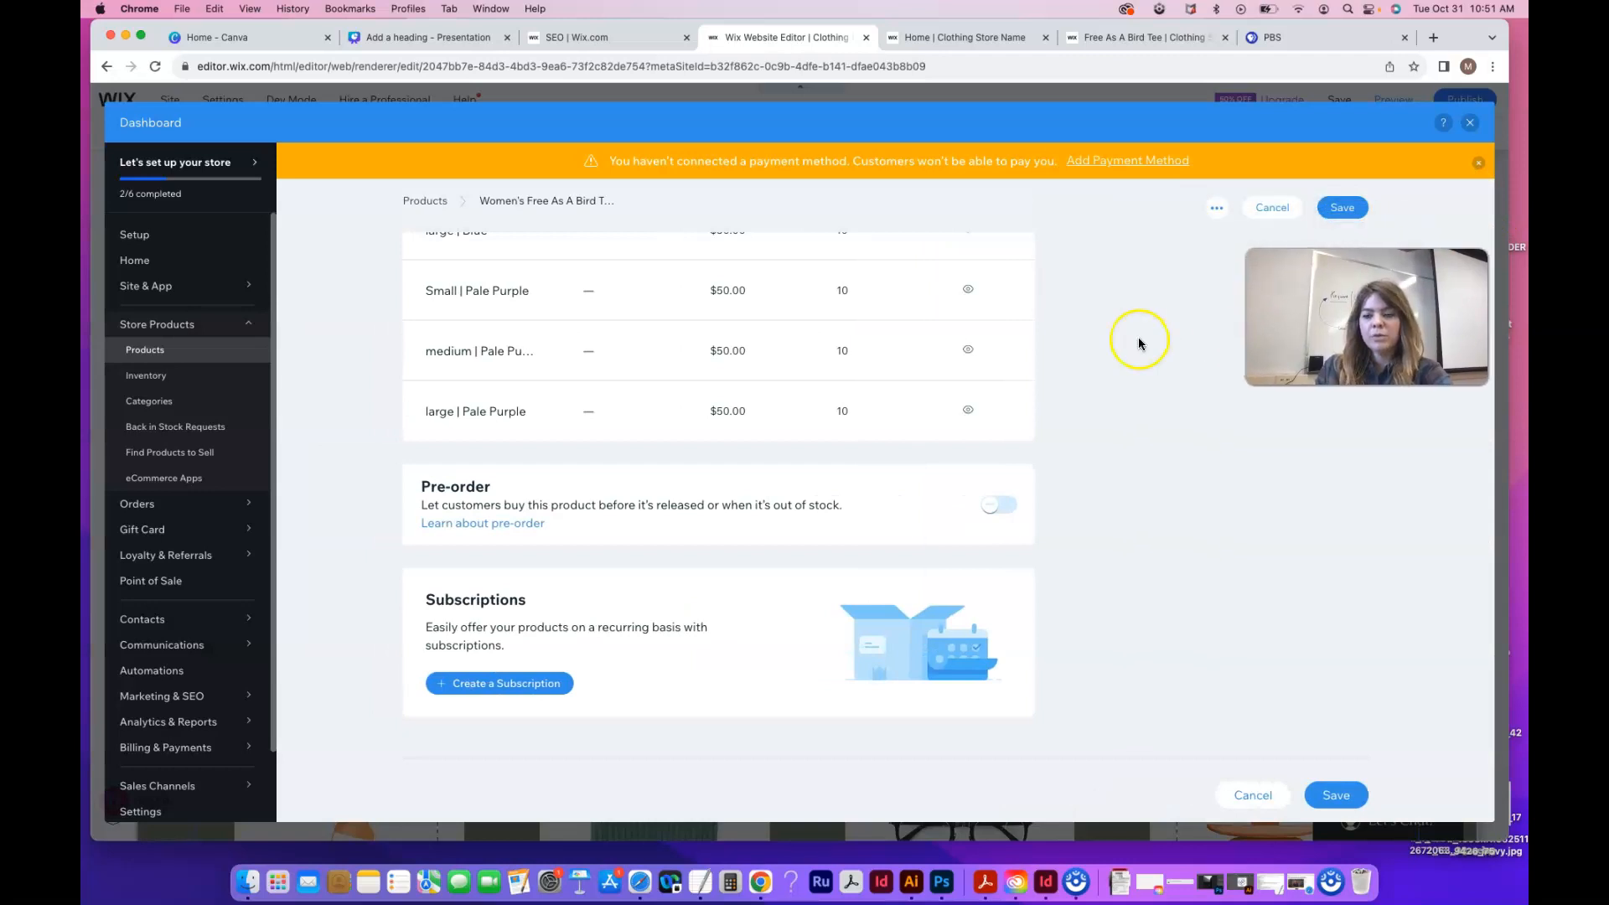
pyautogui.scroll(15, 1147, 429)
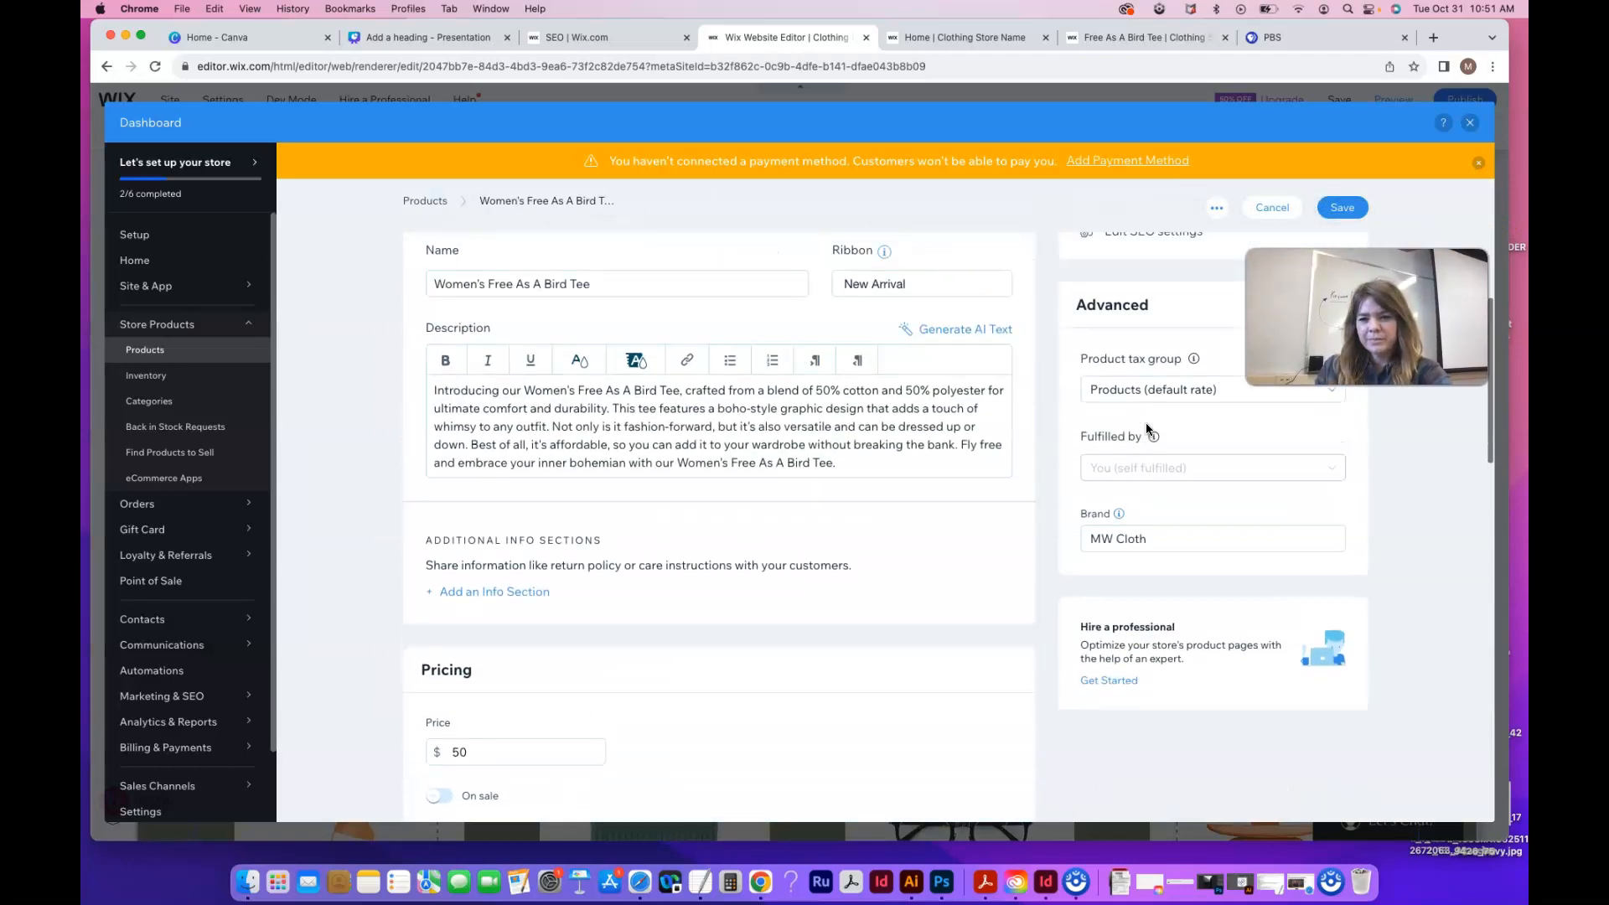
pyautogui.scroll(5, 1146, 429)
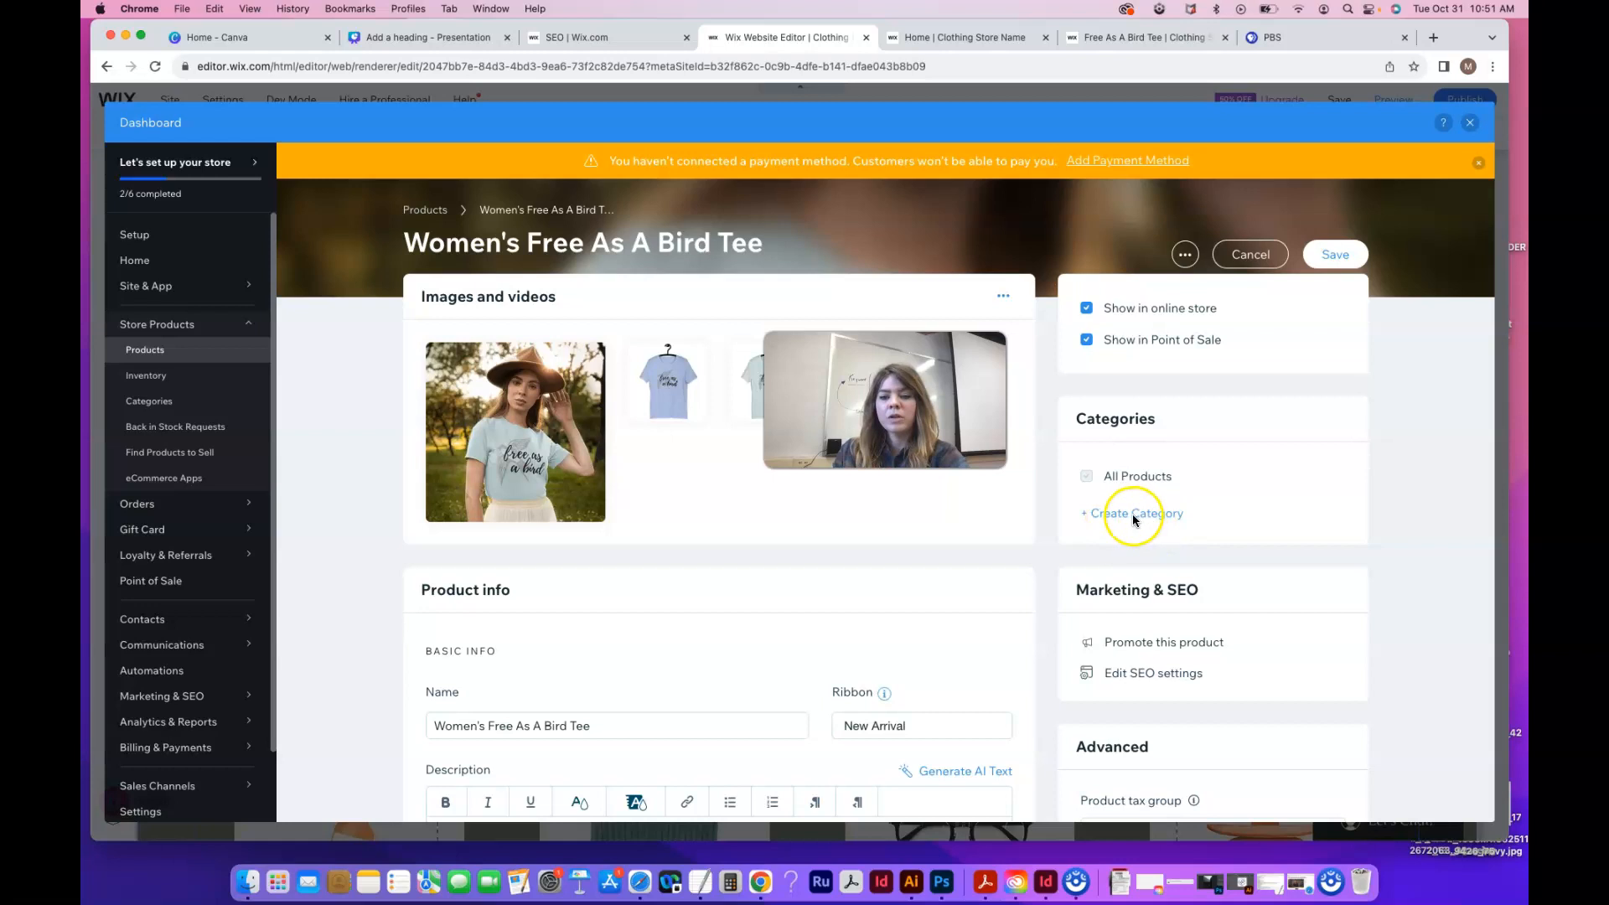
pyautogui.scroll(-5, 1140, 575)
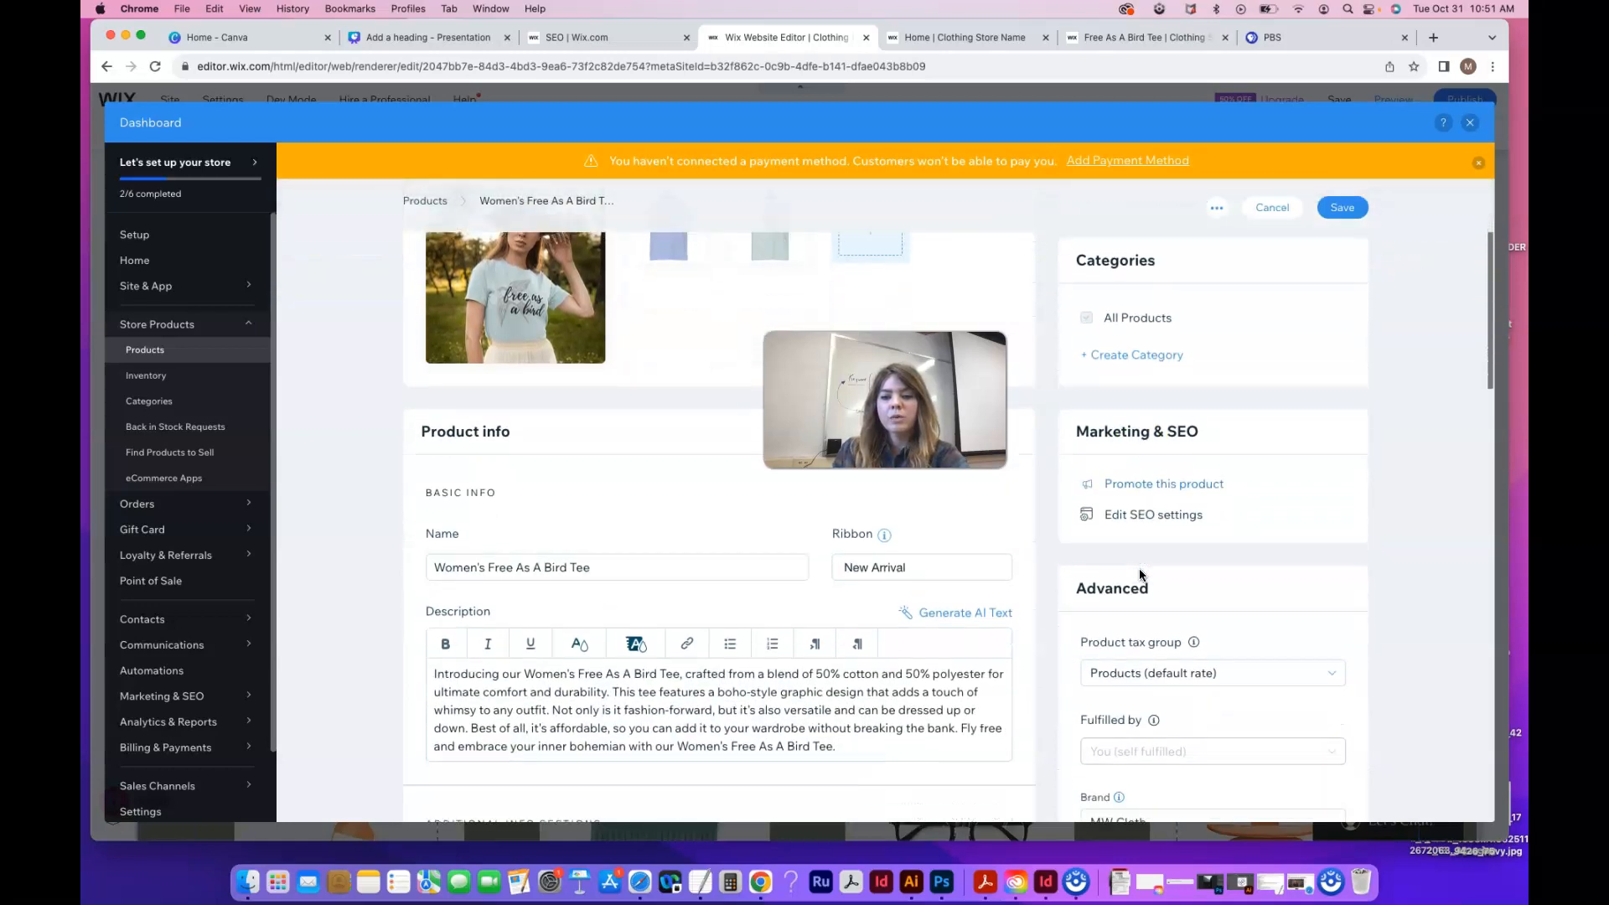
pyautogui.click(1342, 208)
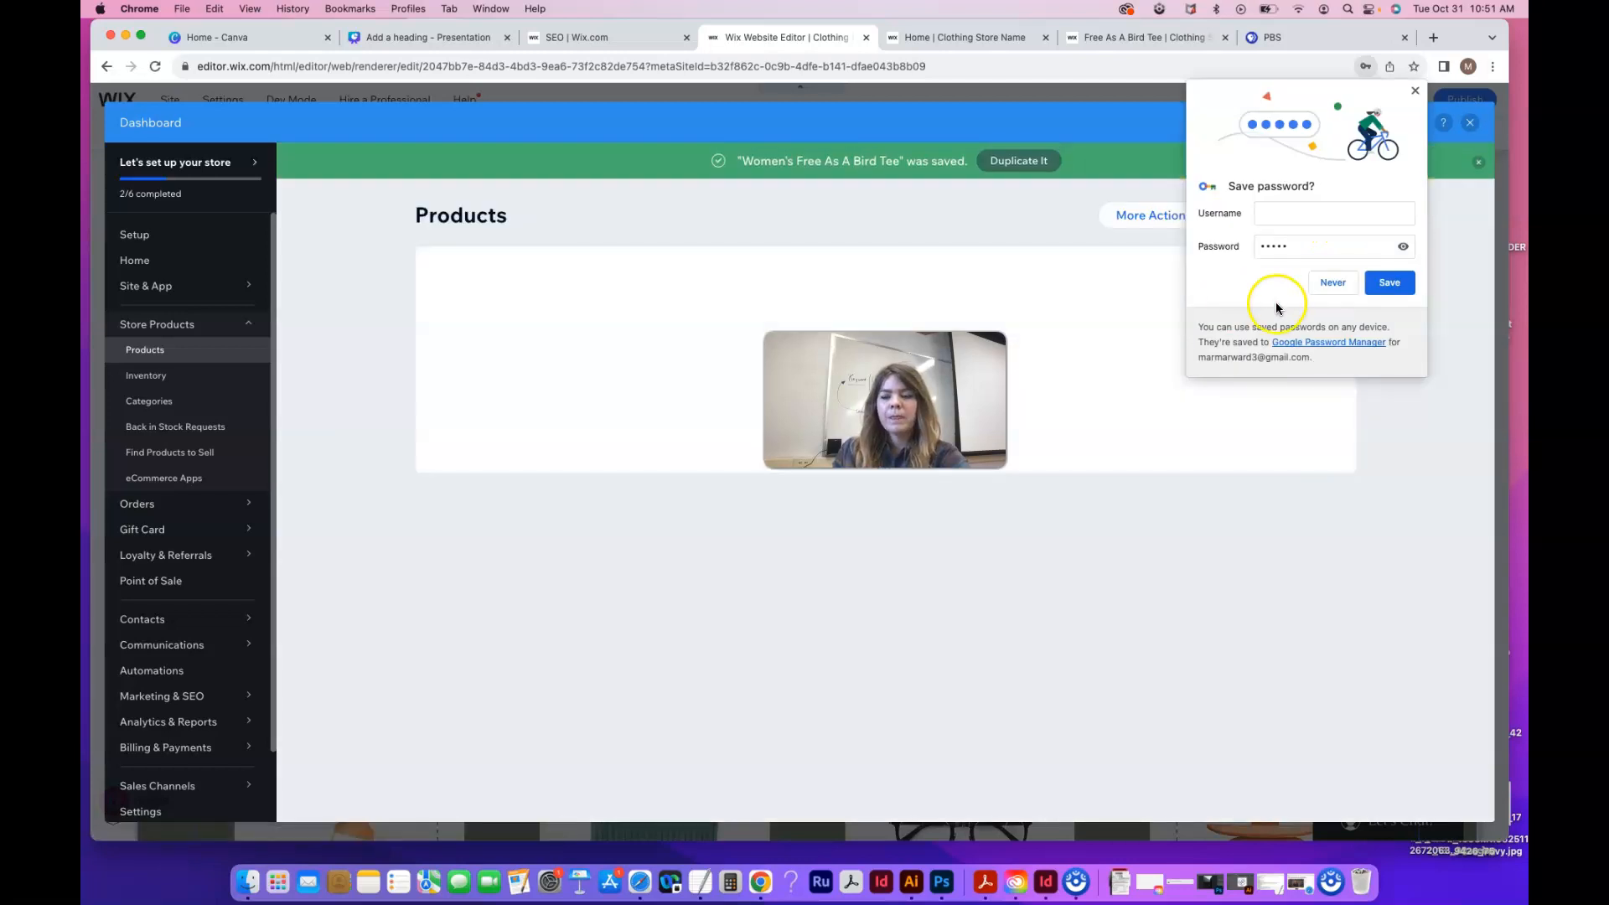
pyautogui.click(1339, 290)
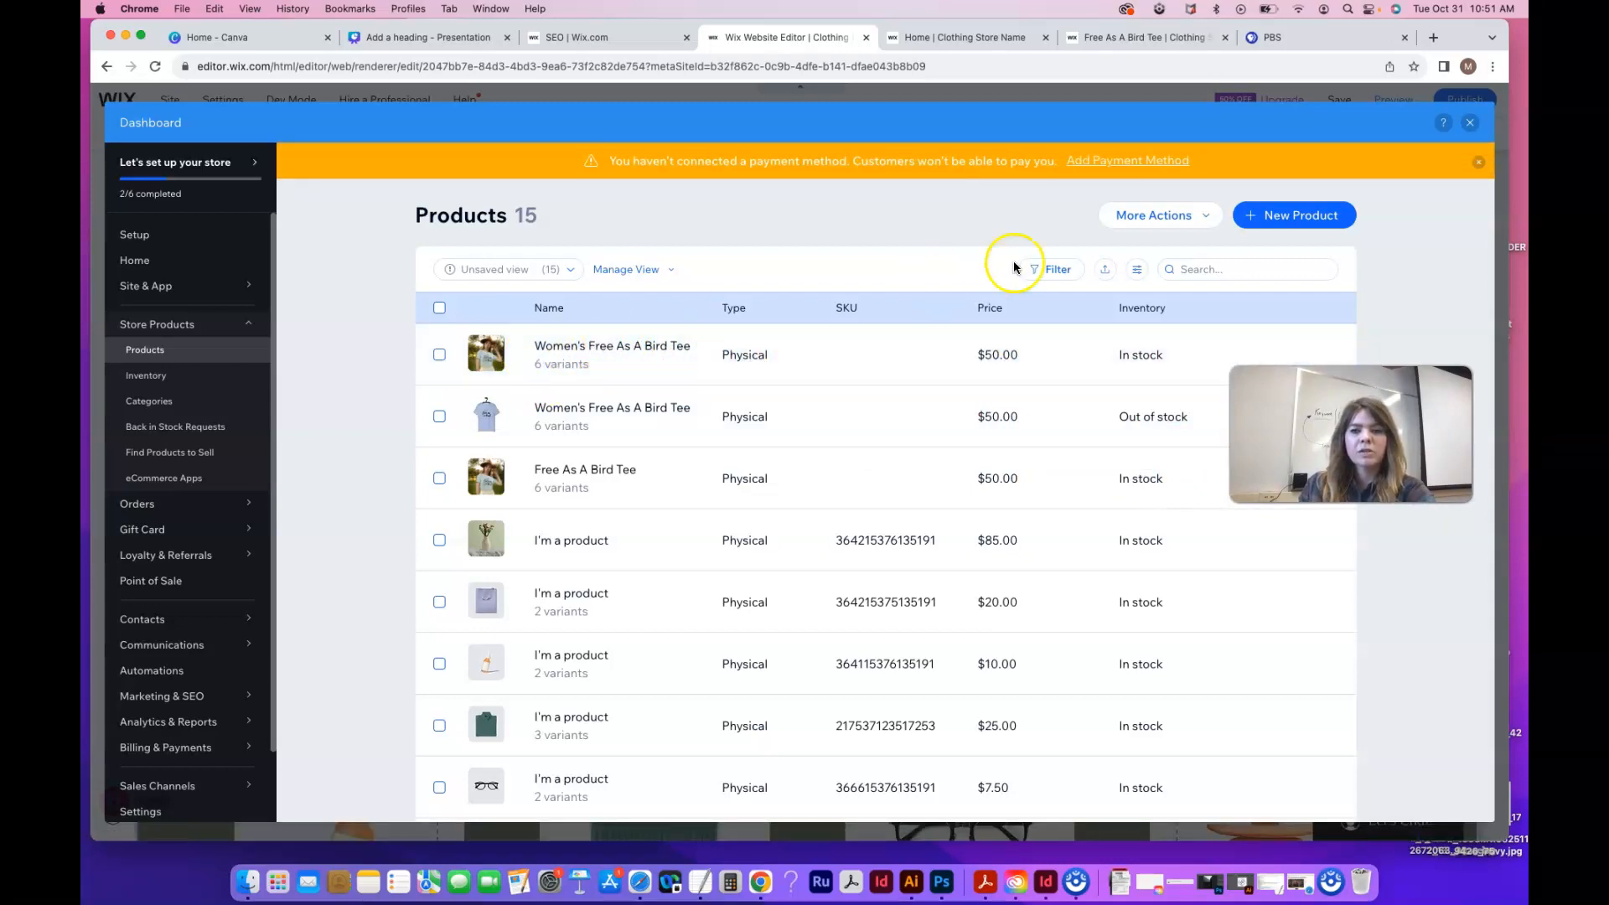
pyautogui.click(1472, 123)
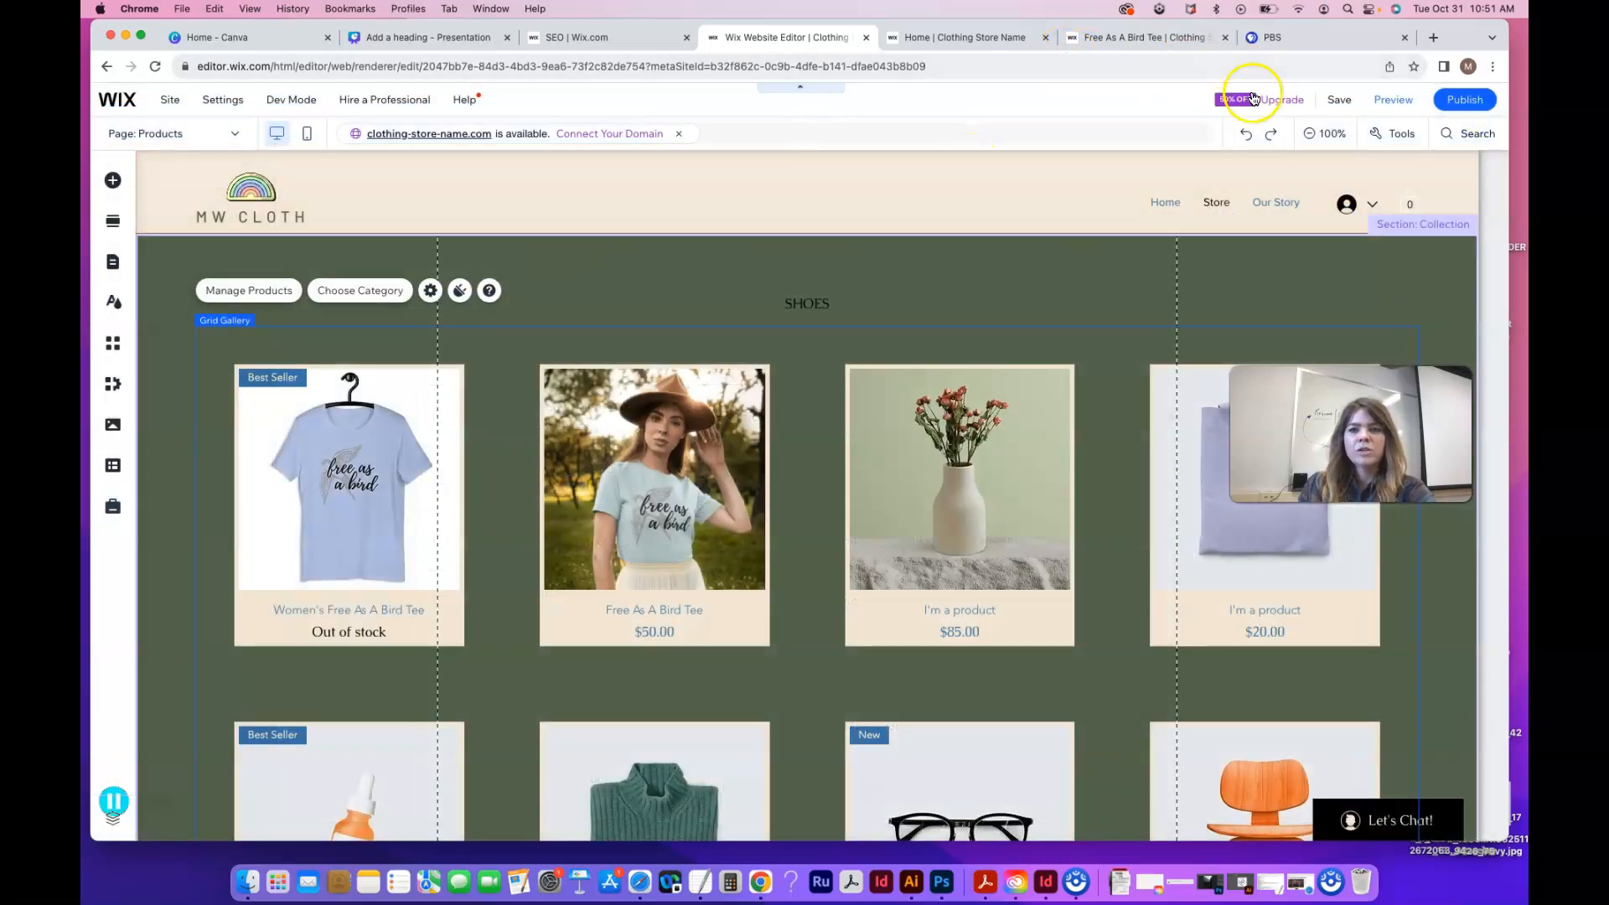
# Reload the editor, switch to the Products page, select the Grid Gallery and publish
pyautogui.click(973, 67)
pyautogui.press('Return')
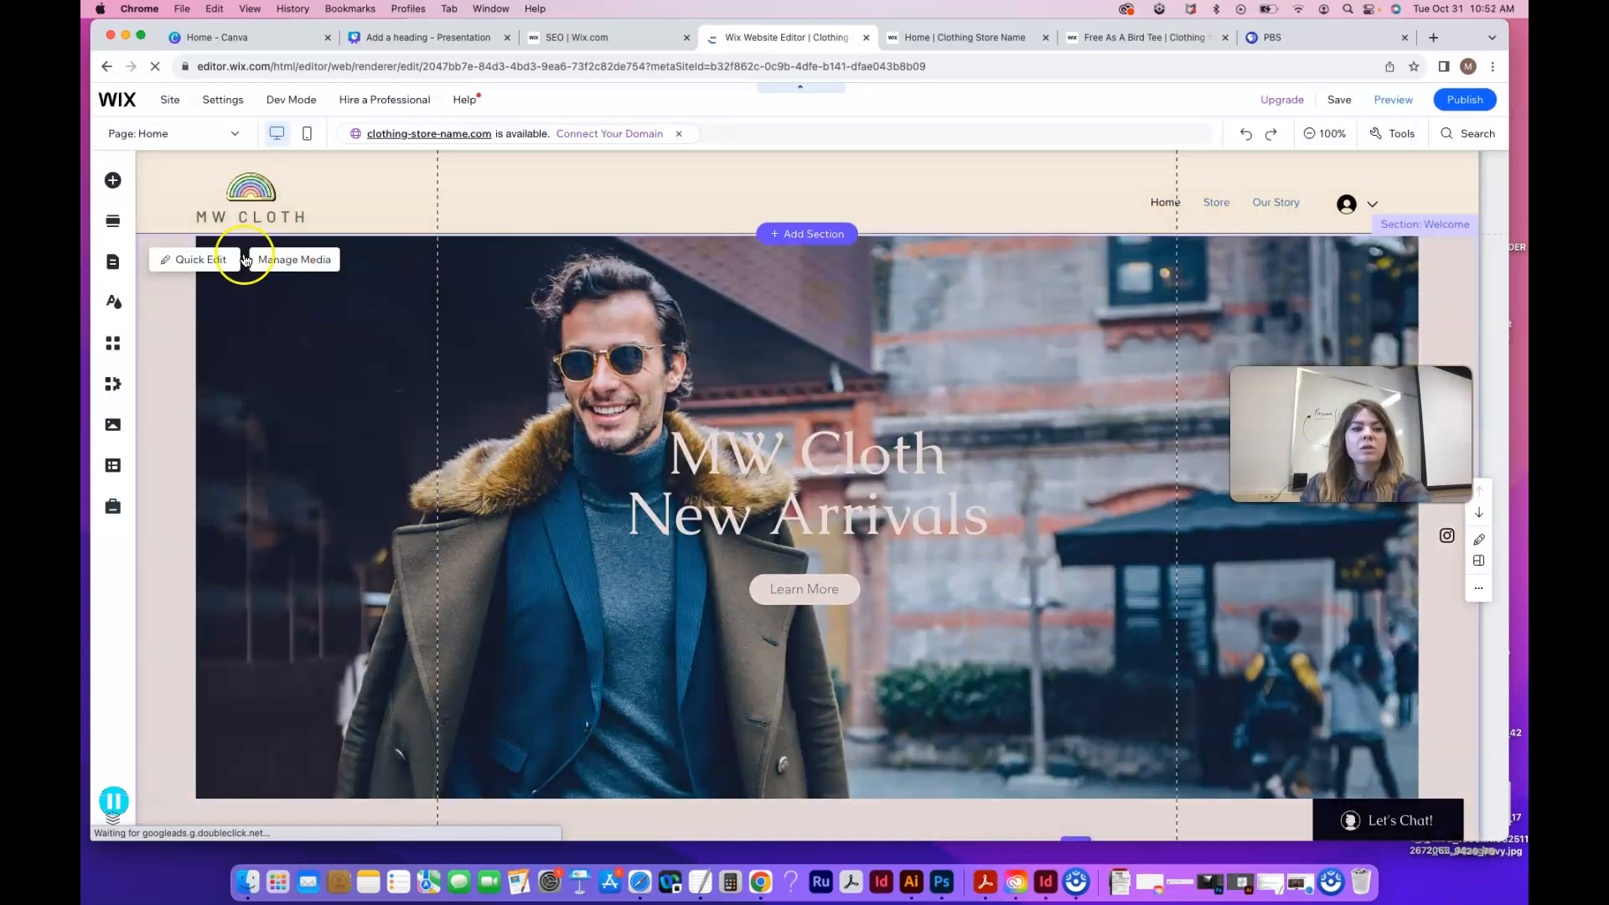
pyautogui.click(236, 138)
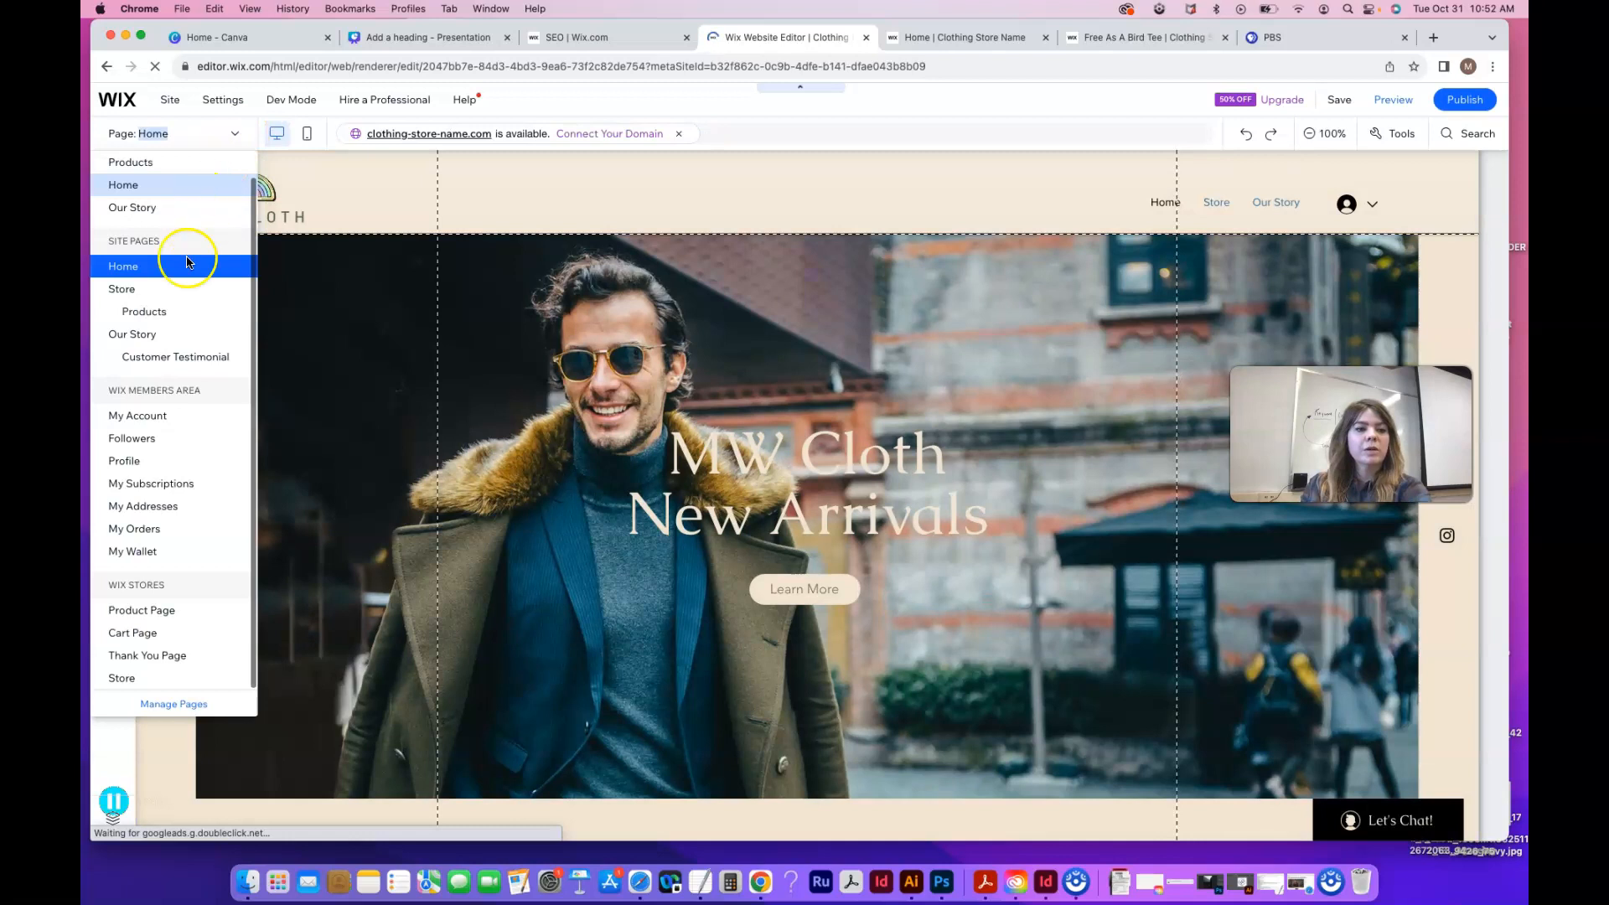
pyautogui.click(172, 312)
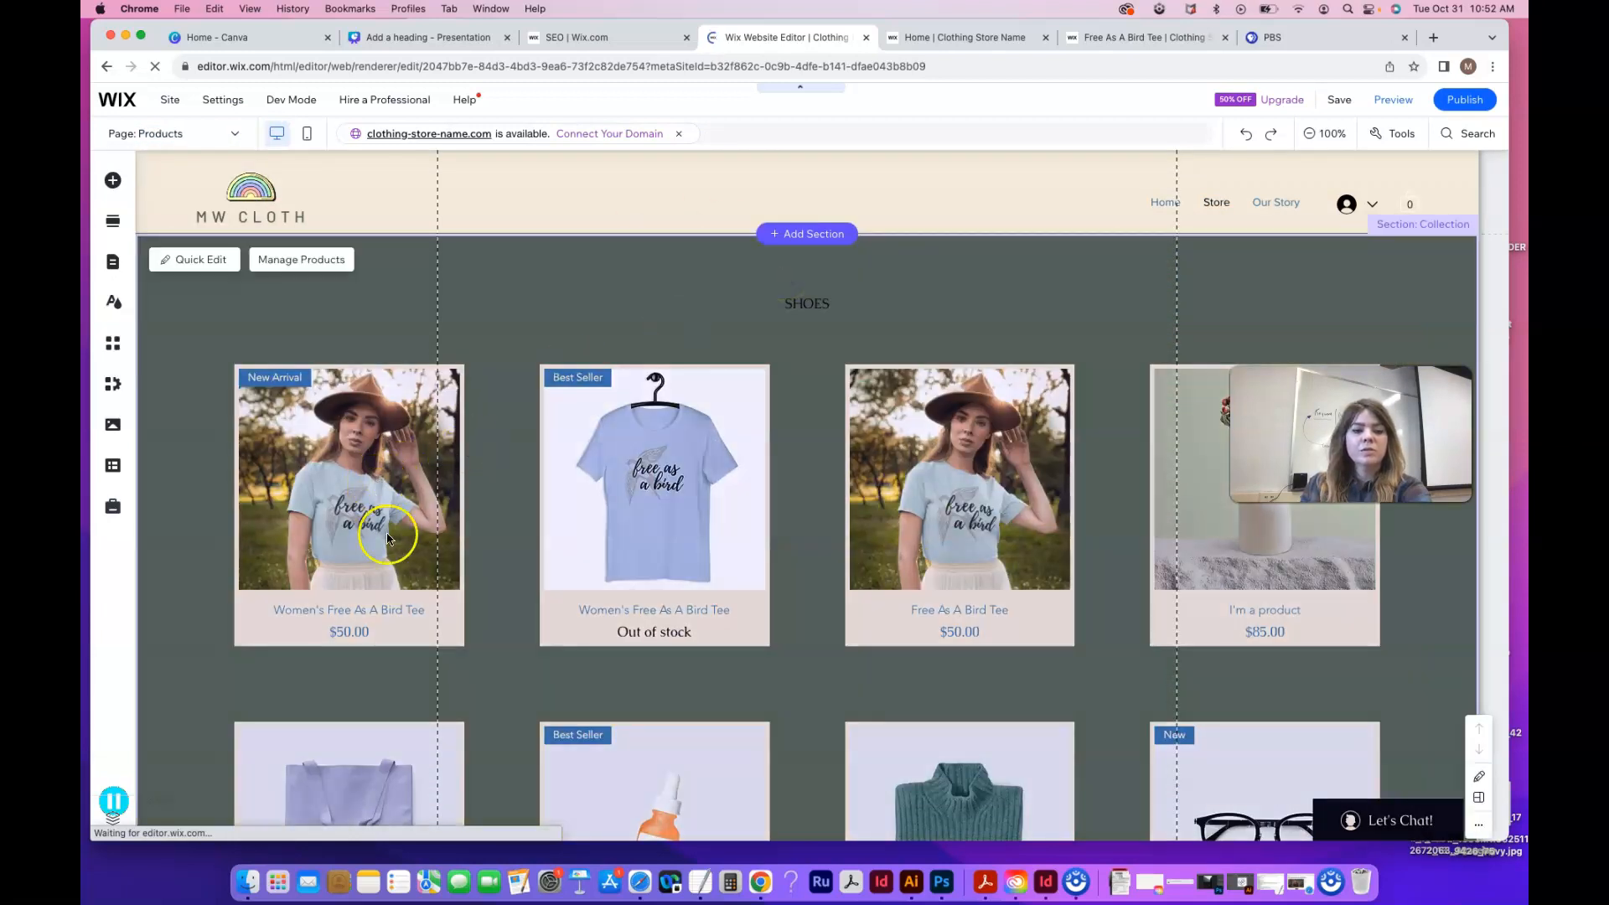
pyautogui.click(349, 483)
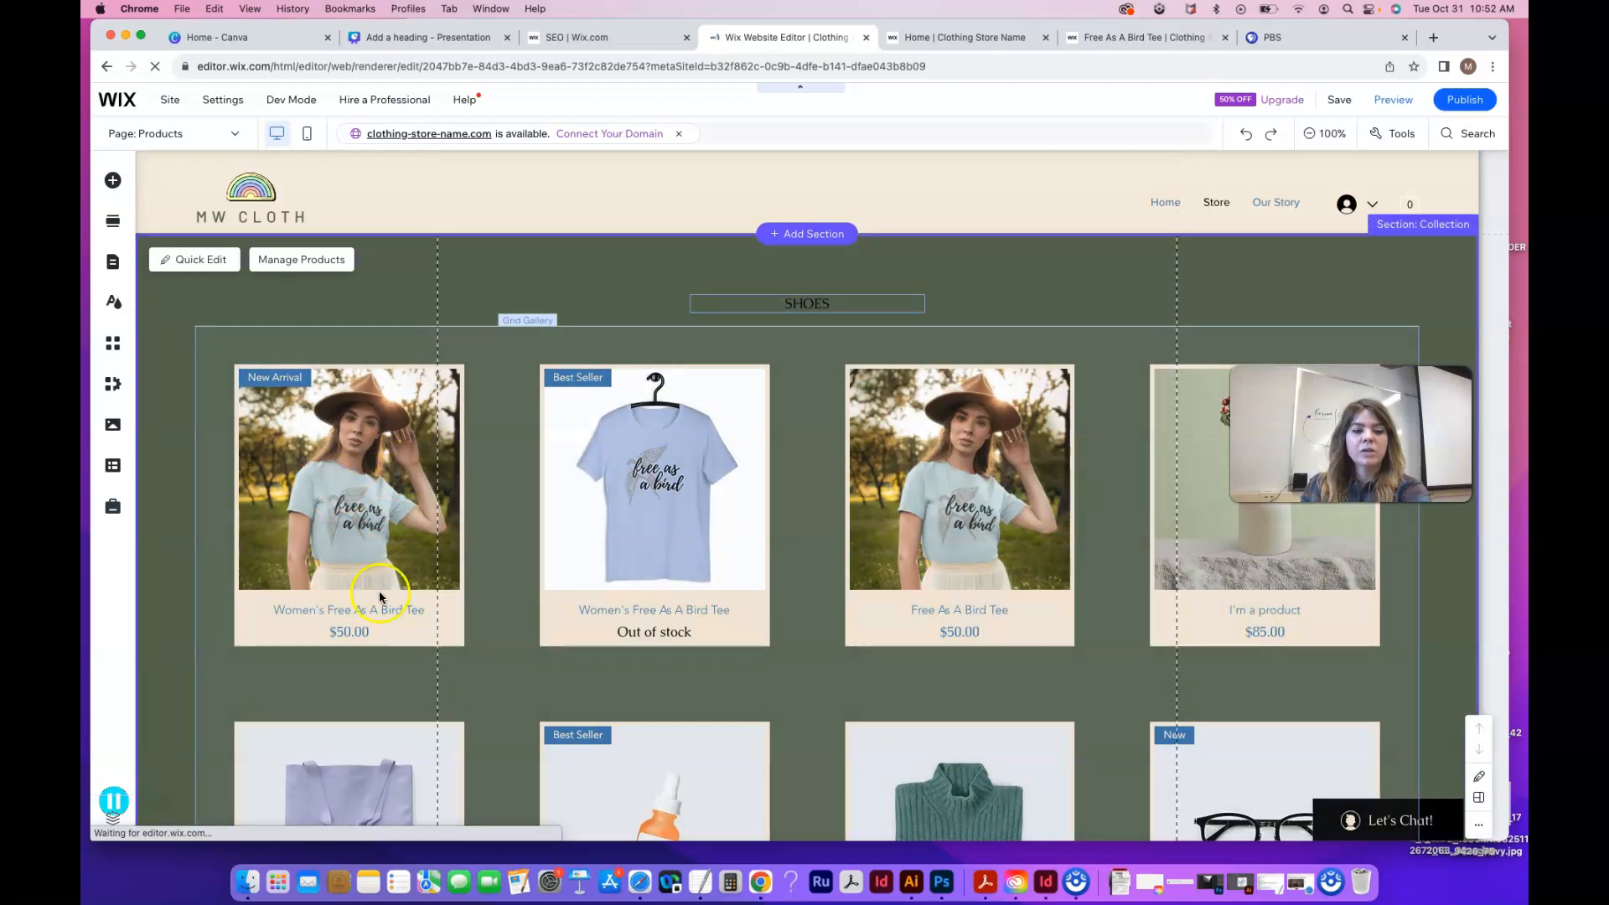
pyautogui.click(1462, 100)
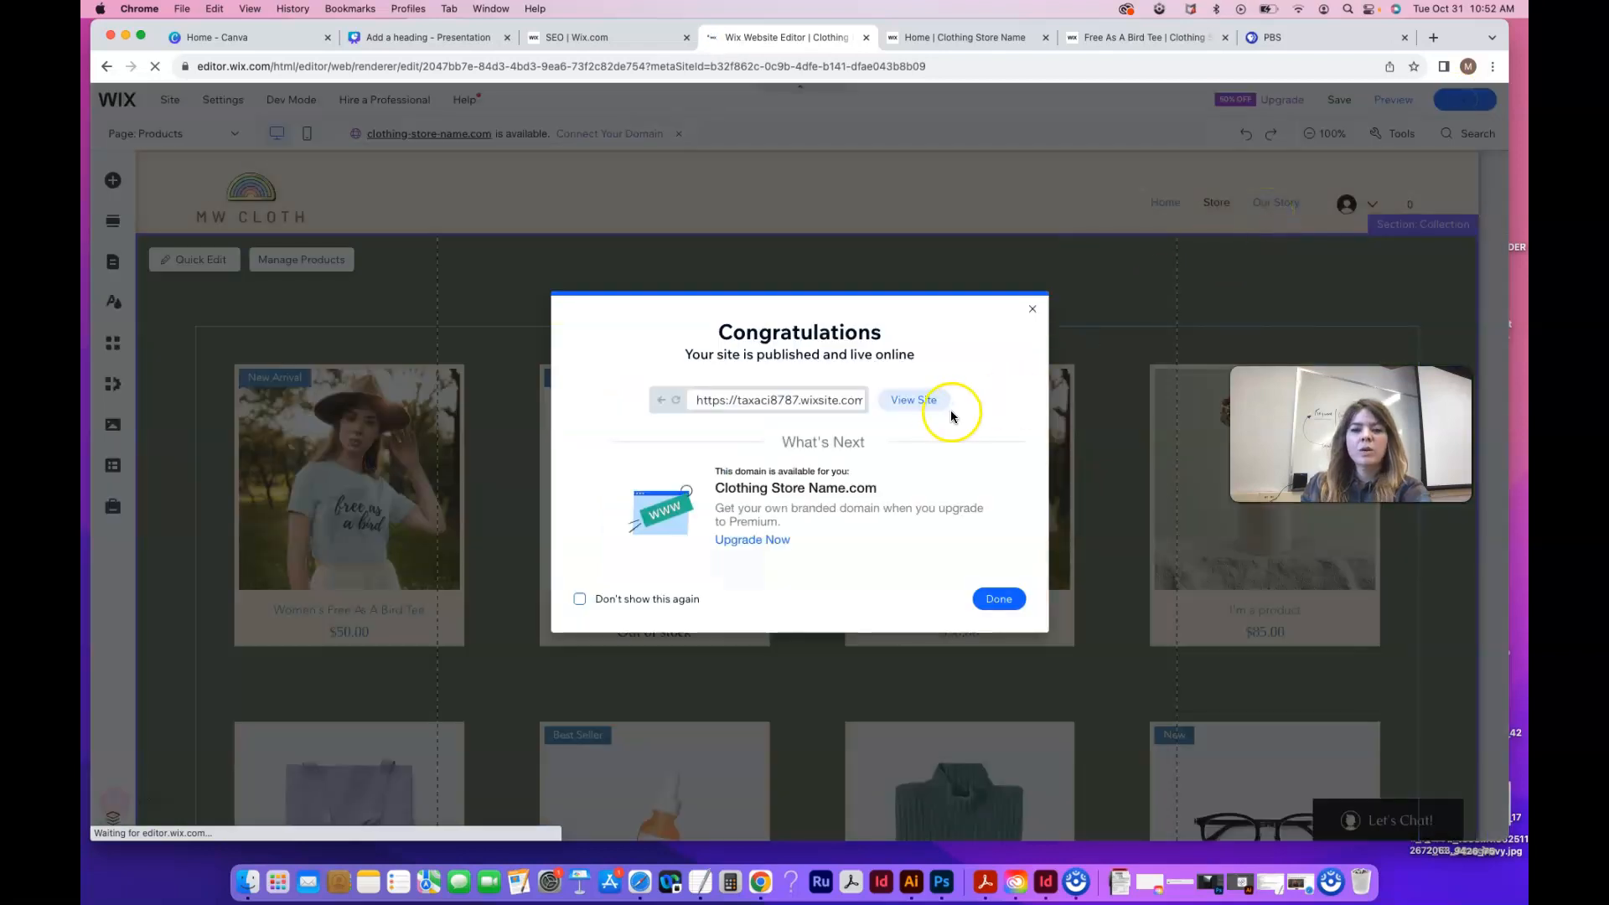
# Open the published live site and go to the store's products
pyautogui.click(950, 411)
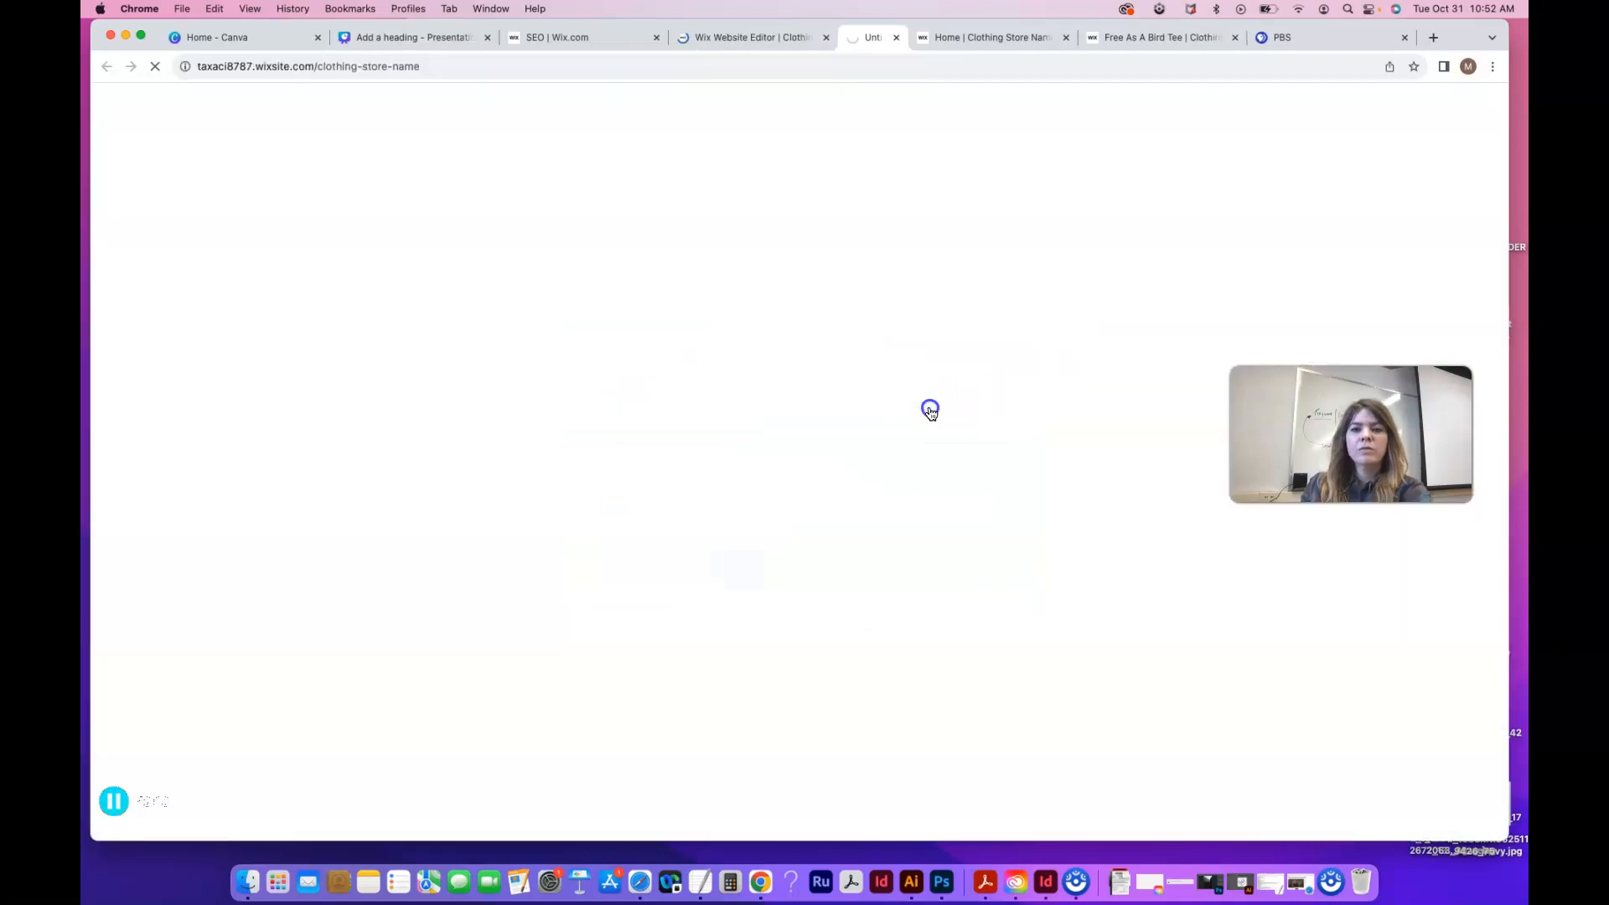
pyautogui.click(719, 37)
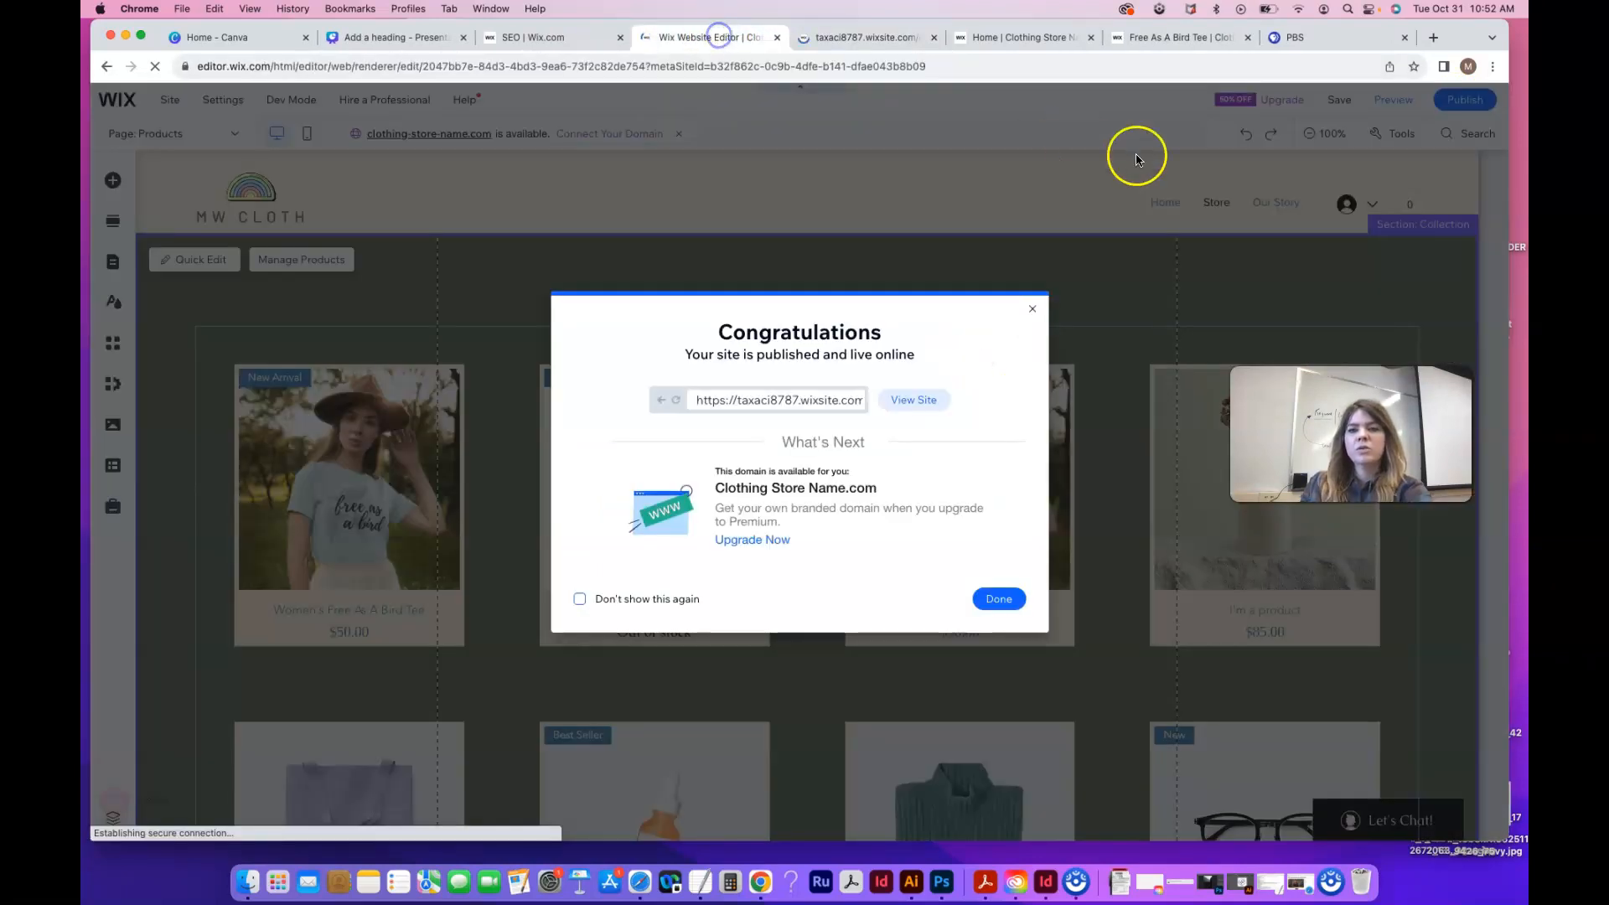
pyautogui.click(889, 40)
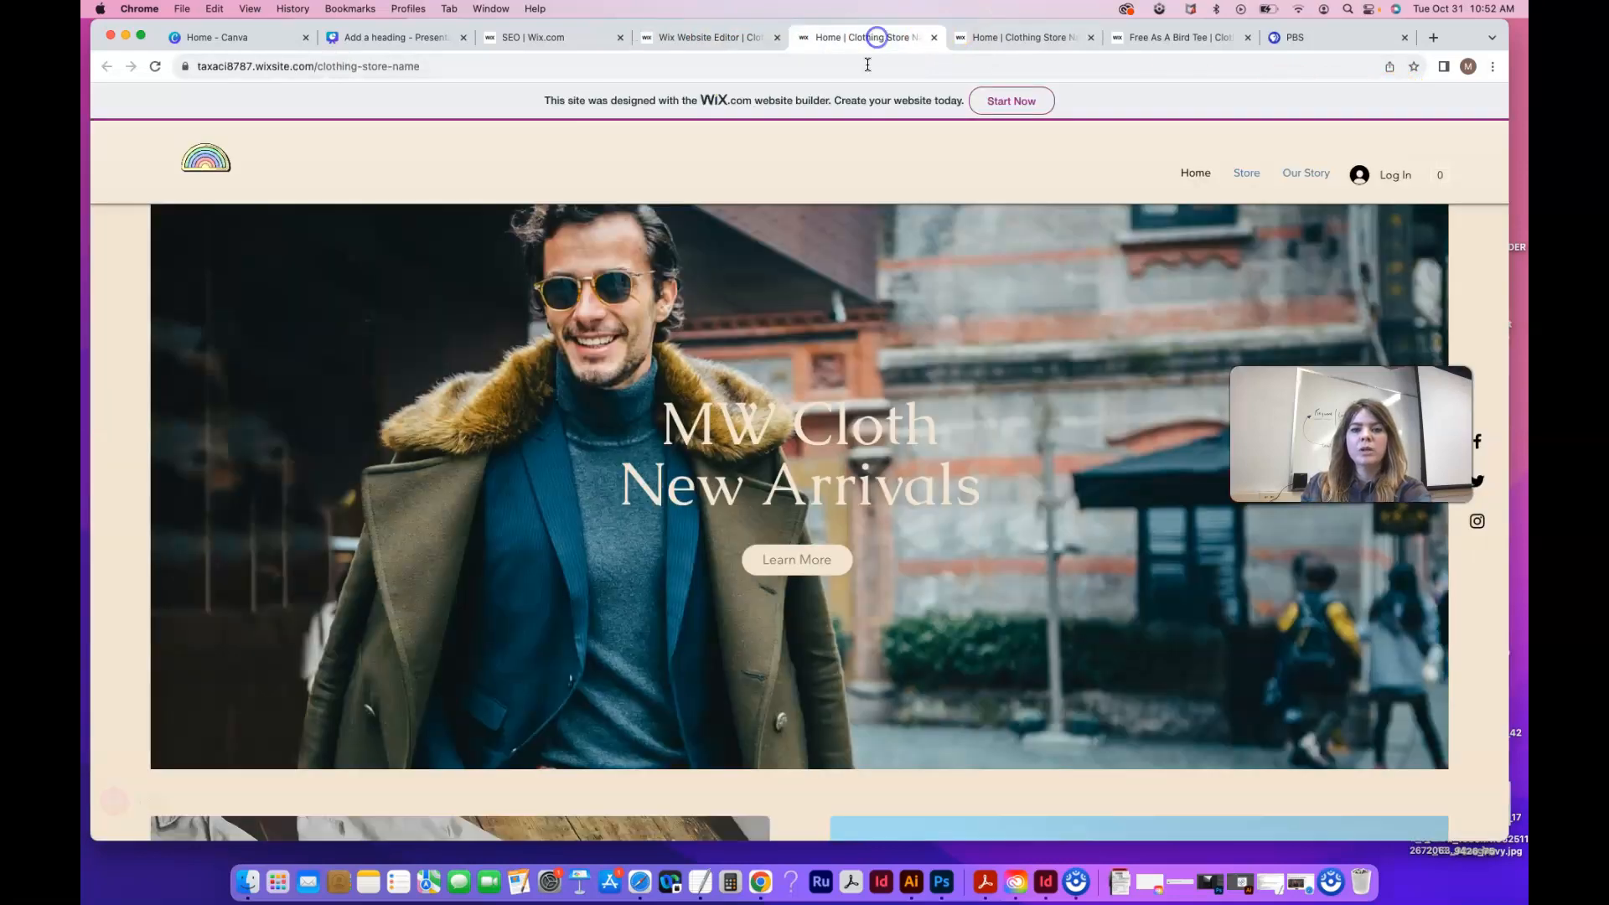
pyautogui.click(440, 67)
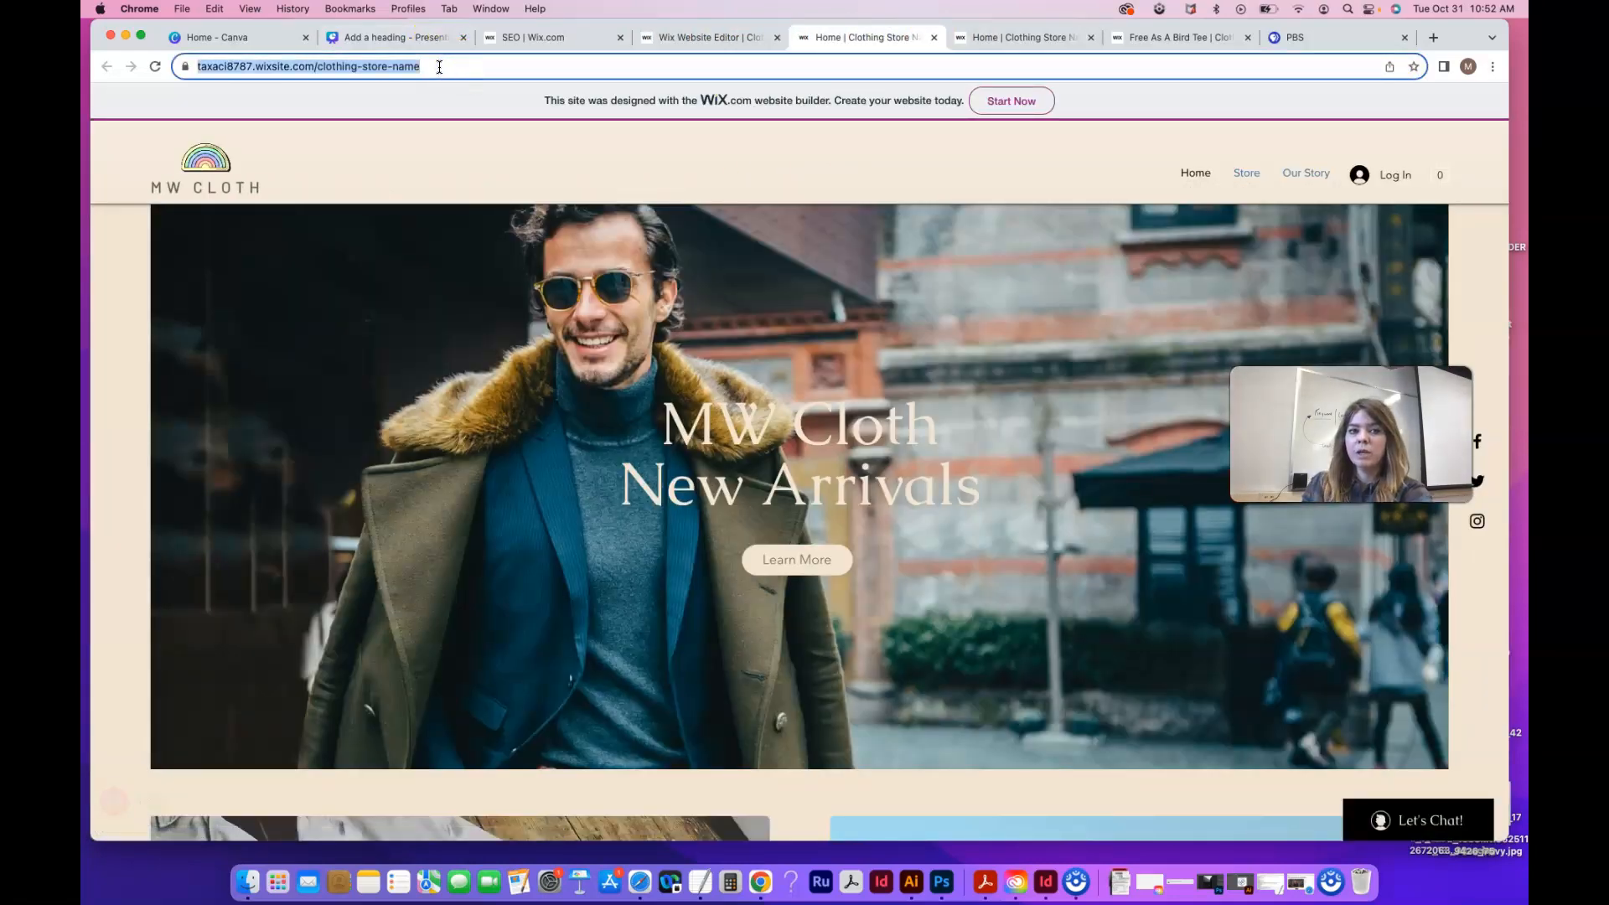
pyautogui.click(439, 67)
pyautogui.moveTo(1322, 183)
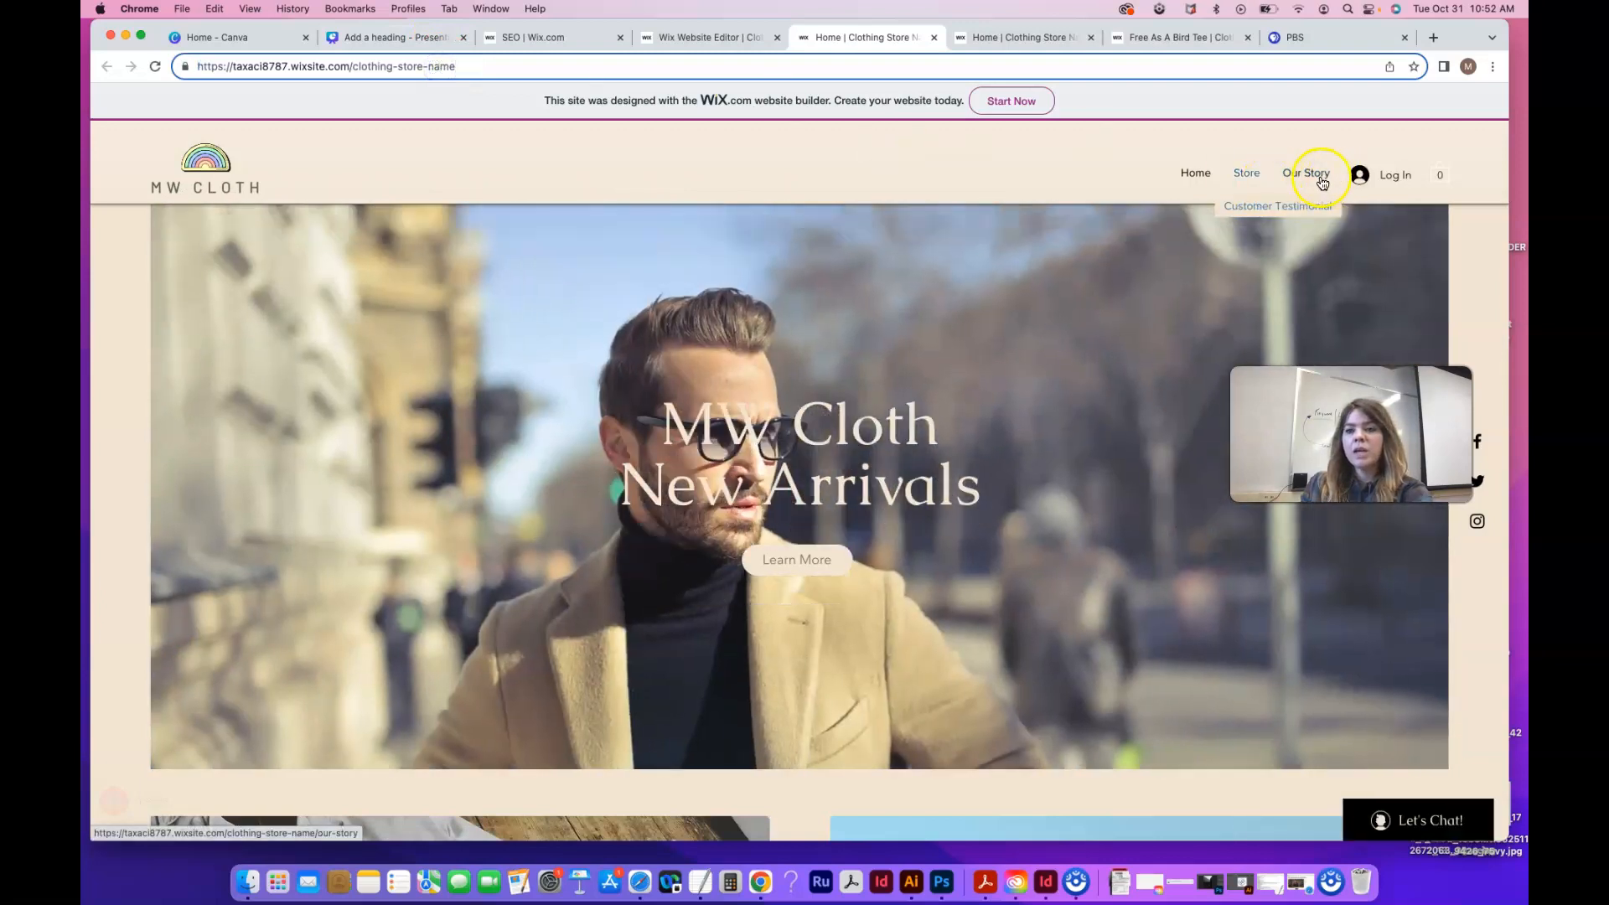
pyautogui.click(1239, 209)
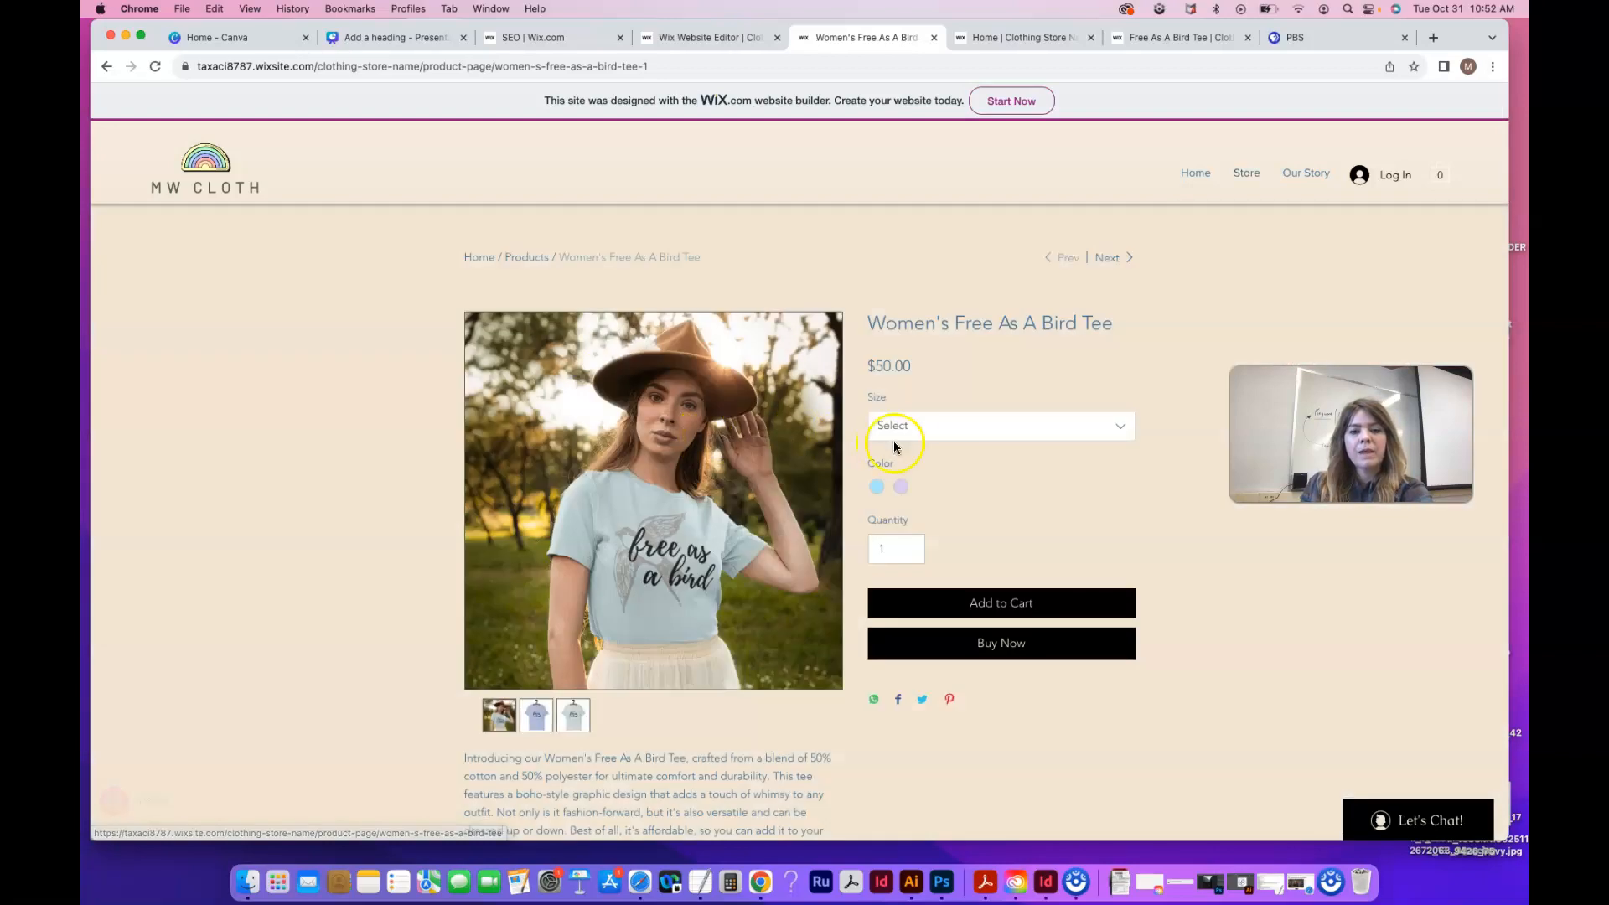
# Try the tee's Size dropdown and toggle the Blue/Pale Purple swatches, ending on Pale Purple
pyautogui.click(927, 425)
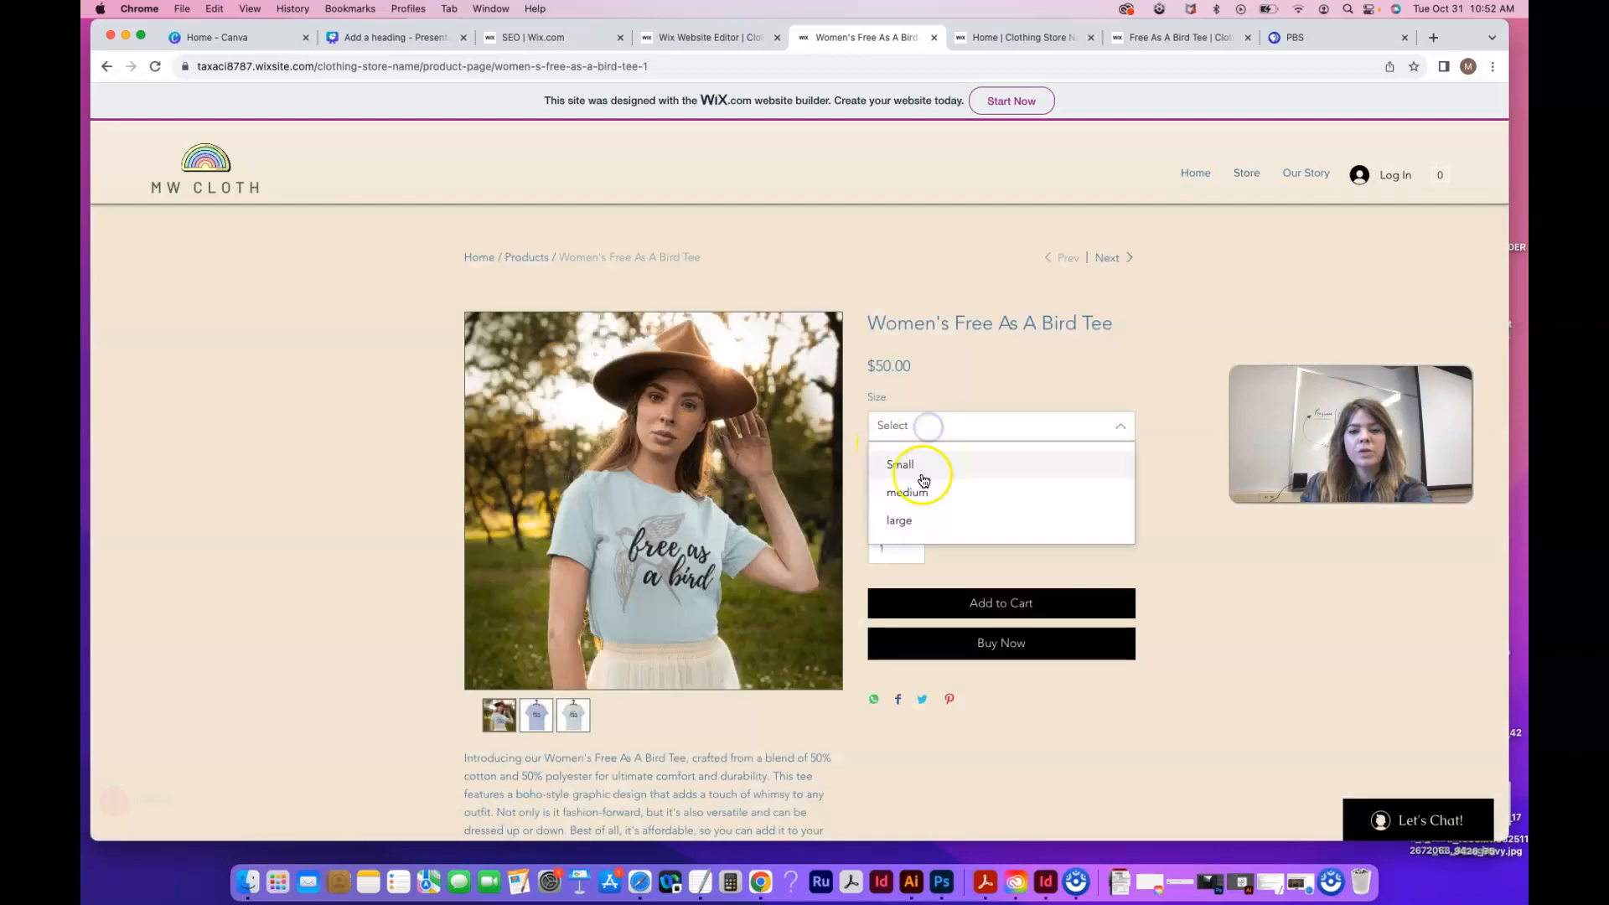
pyautogui.click(1204, 558)
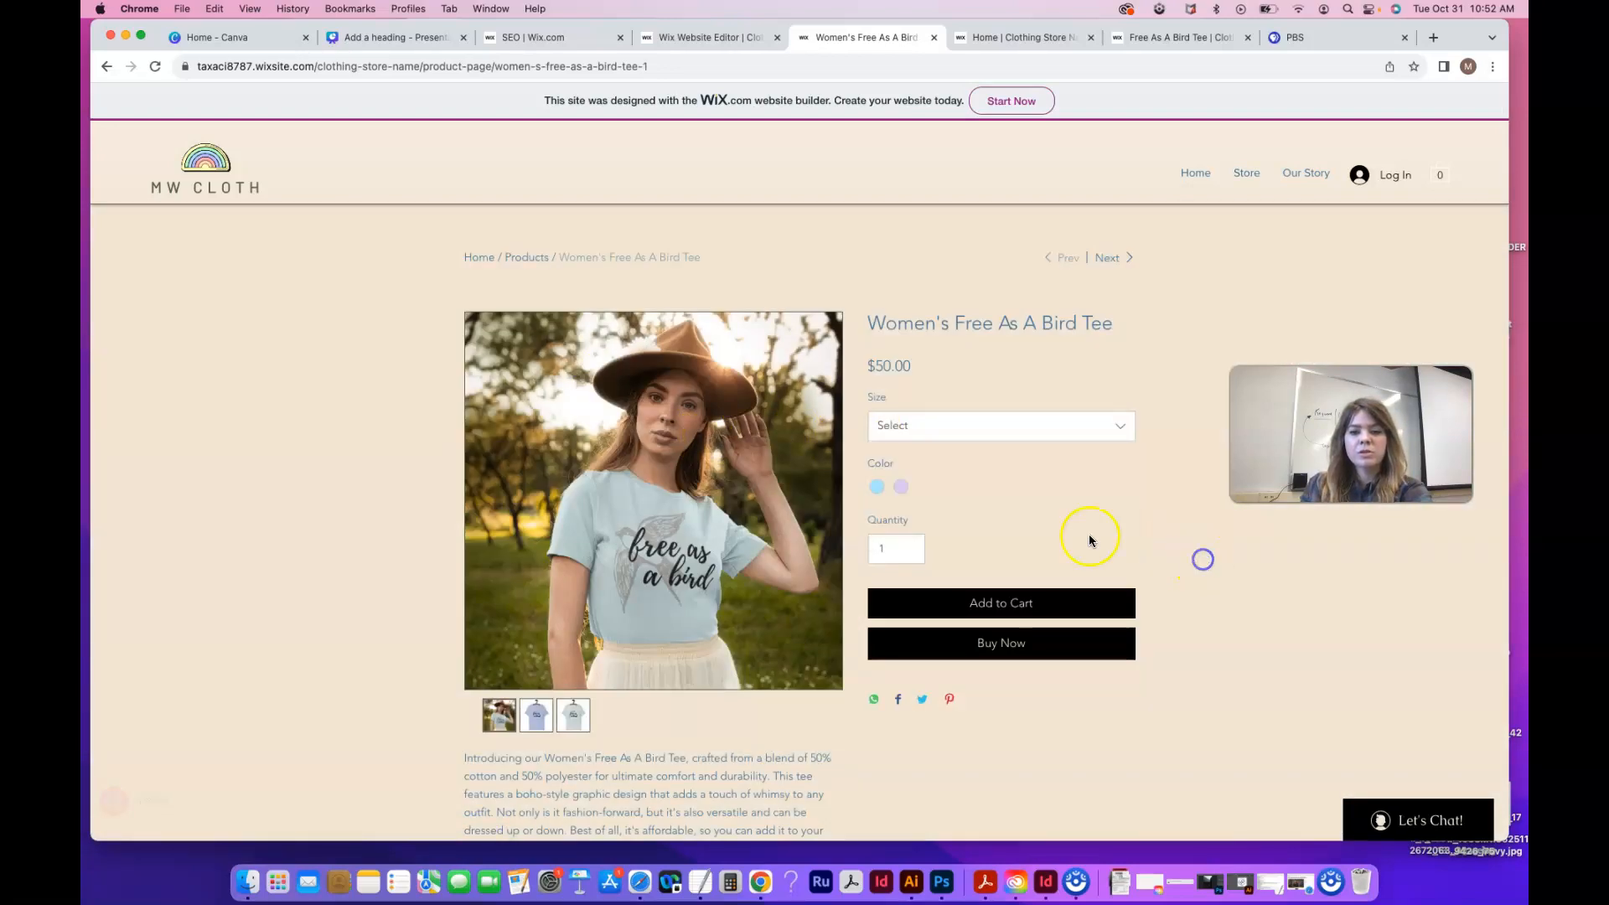
pyautogui.click(901, 490)
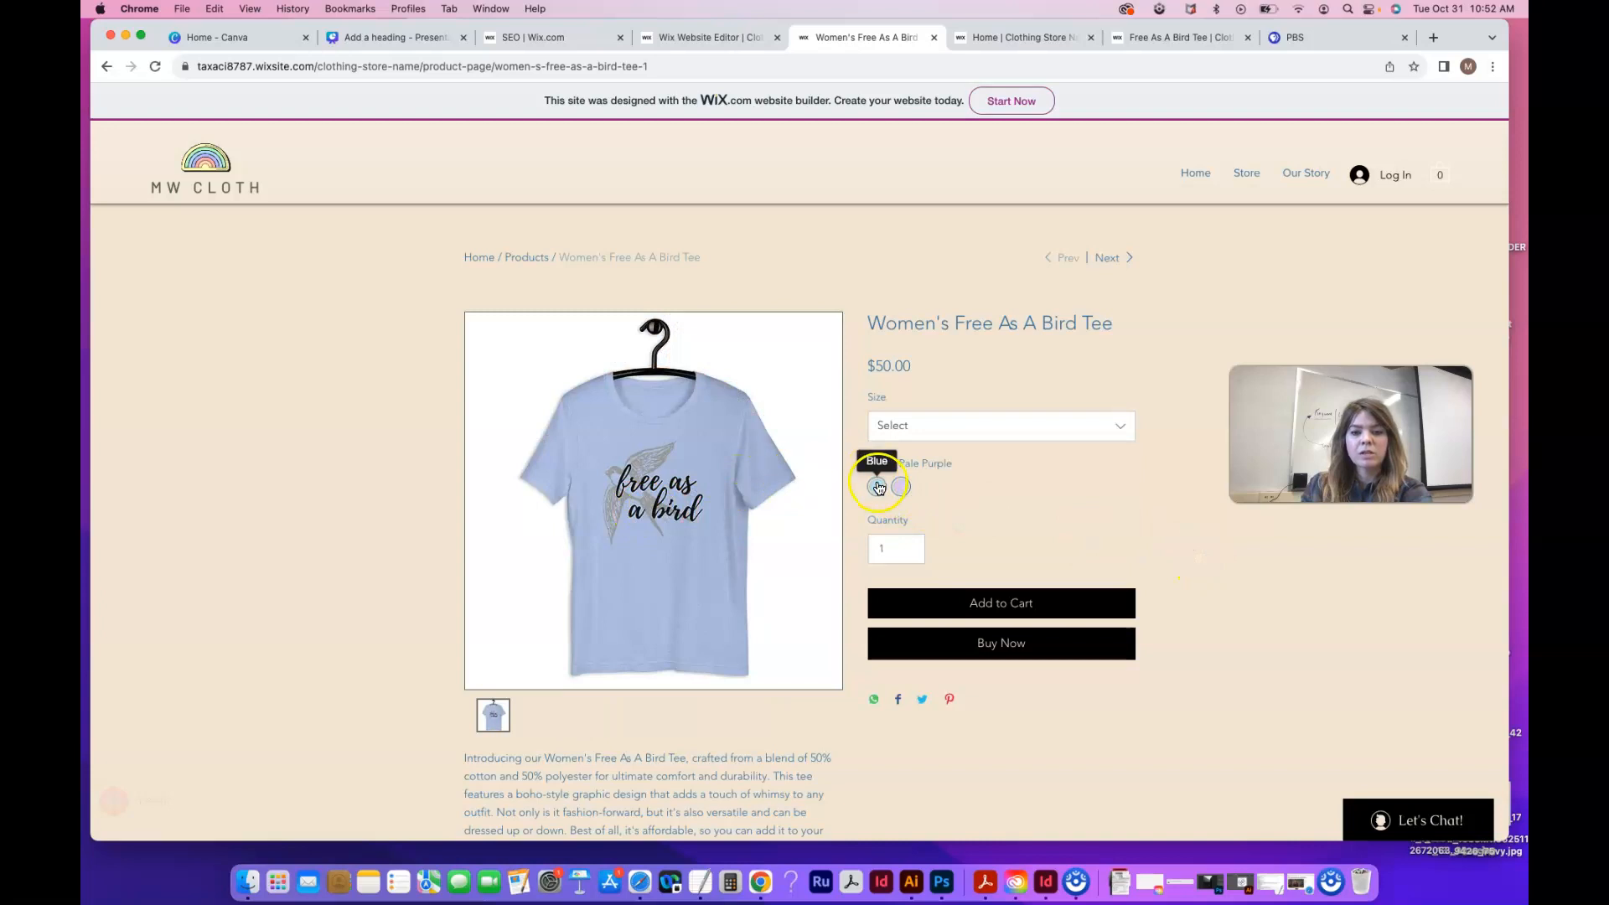
pyautogui.click(878, 487)
pyautogui.click(896, 489)
pyautogui.click(880, 488)
pyautogui.click(894, 488)
pyautogui.click(875, 488)
pyautogui.click(895, 489)
# Choose Small as the tee size and scroll through the product page
pyautogui.click(934, 430)
pyautogui.click(934, 466)
pyautogui.click(921, 436)
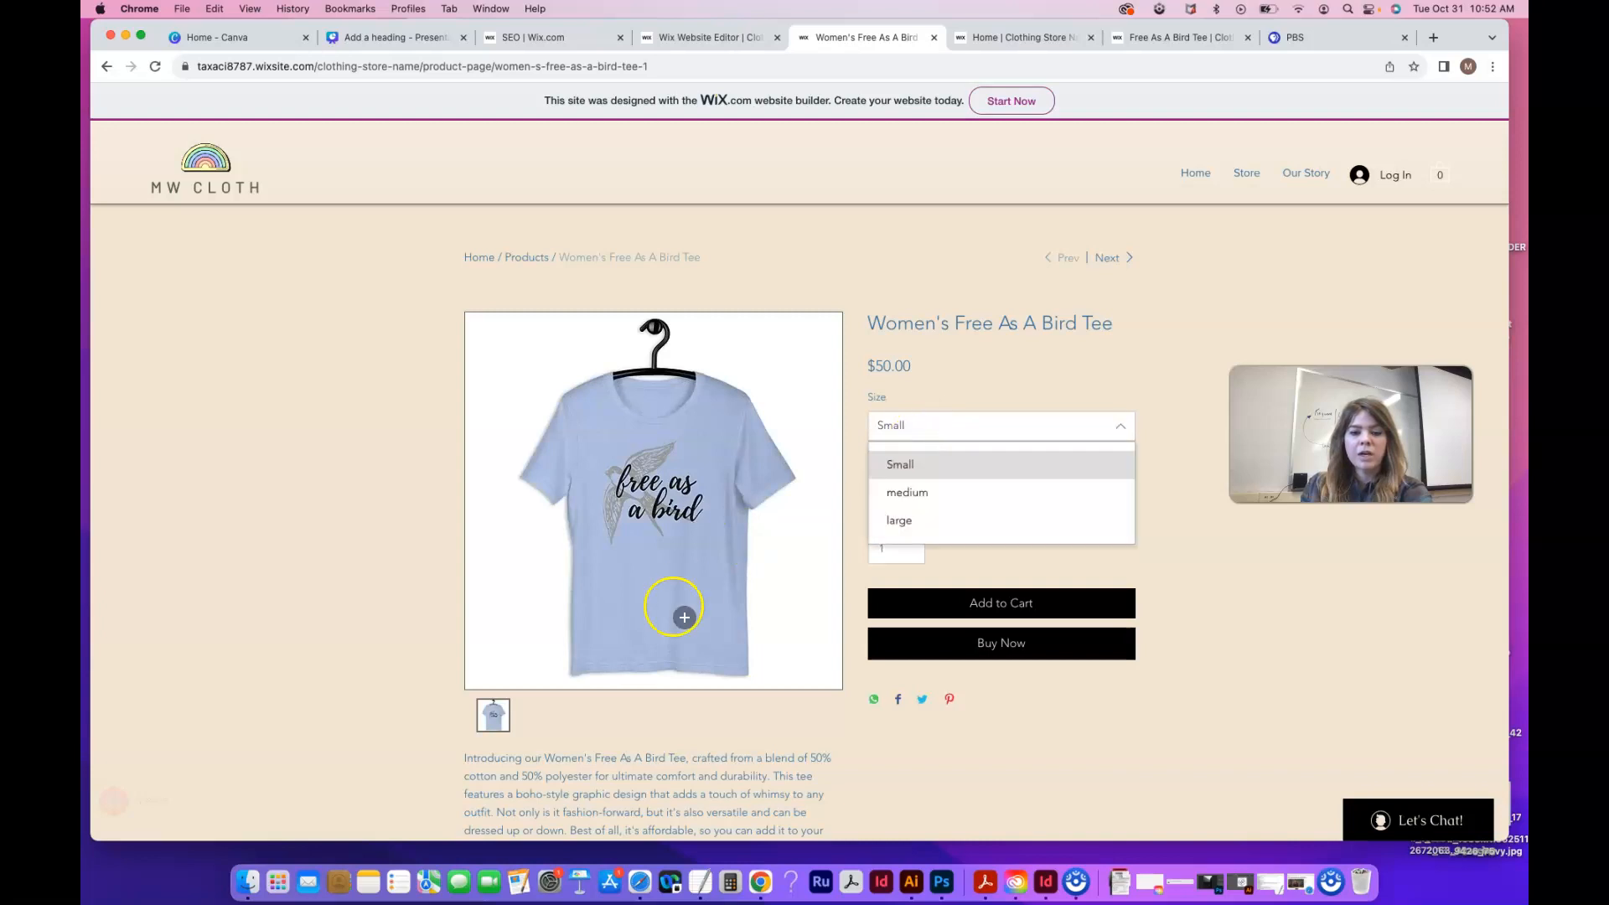
pyautogui.click(1193, 587)
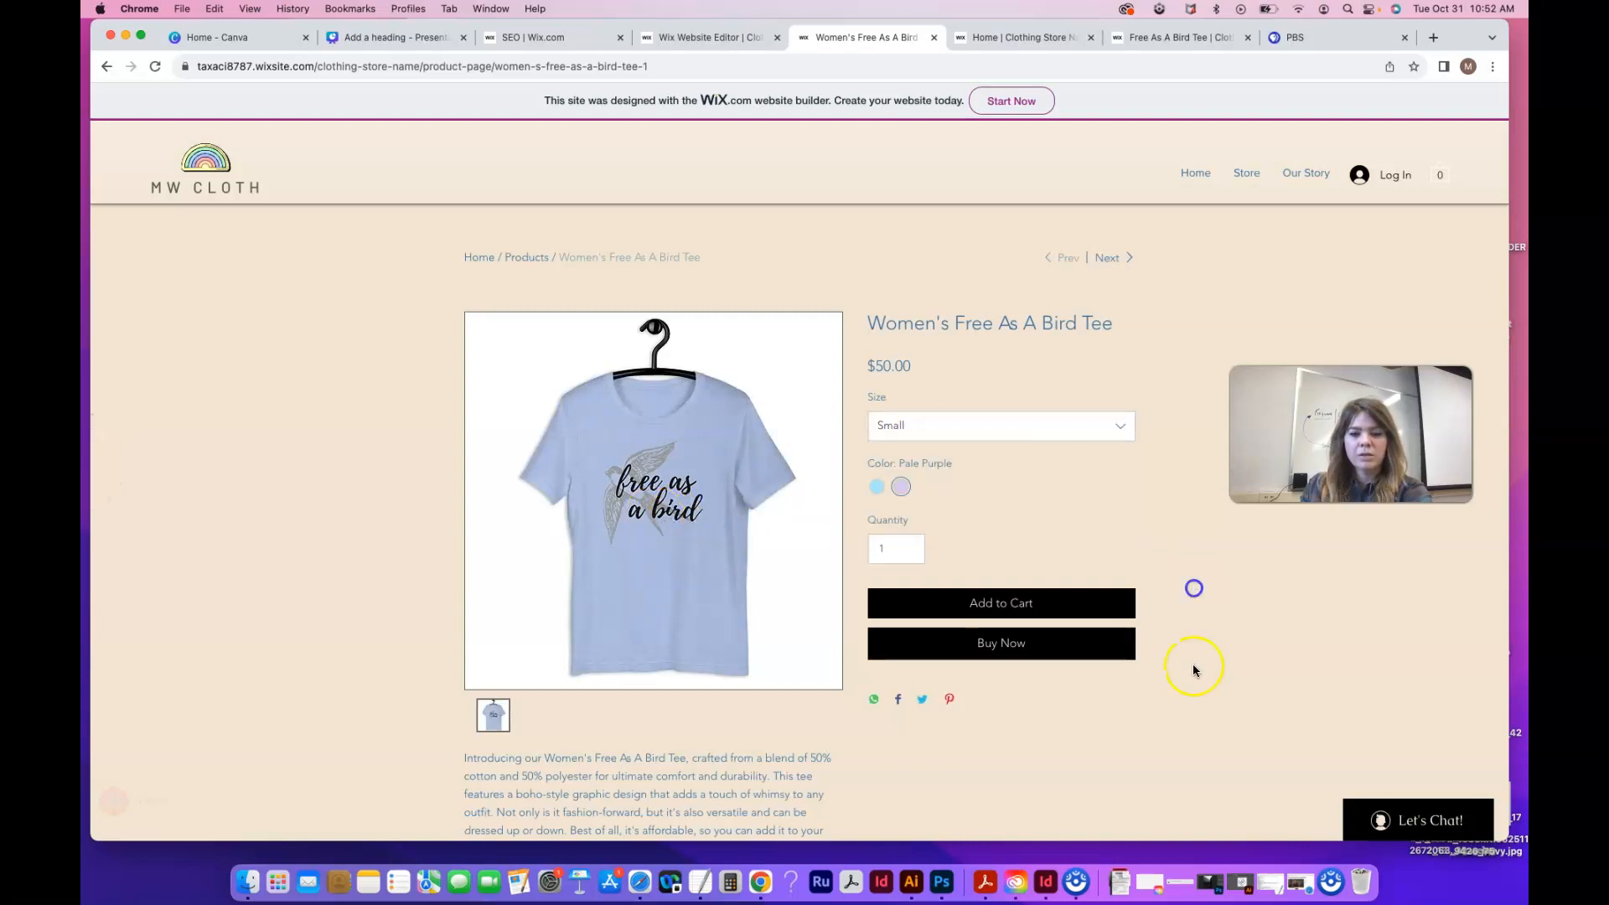
pyautogui.scroll(-2, 1187, 691)
pyautogui.scroll(-1, 1187, 690)
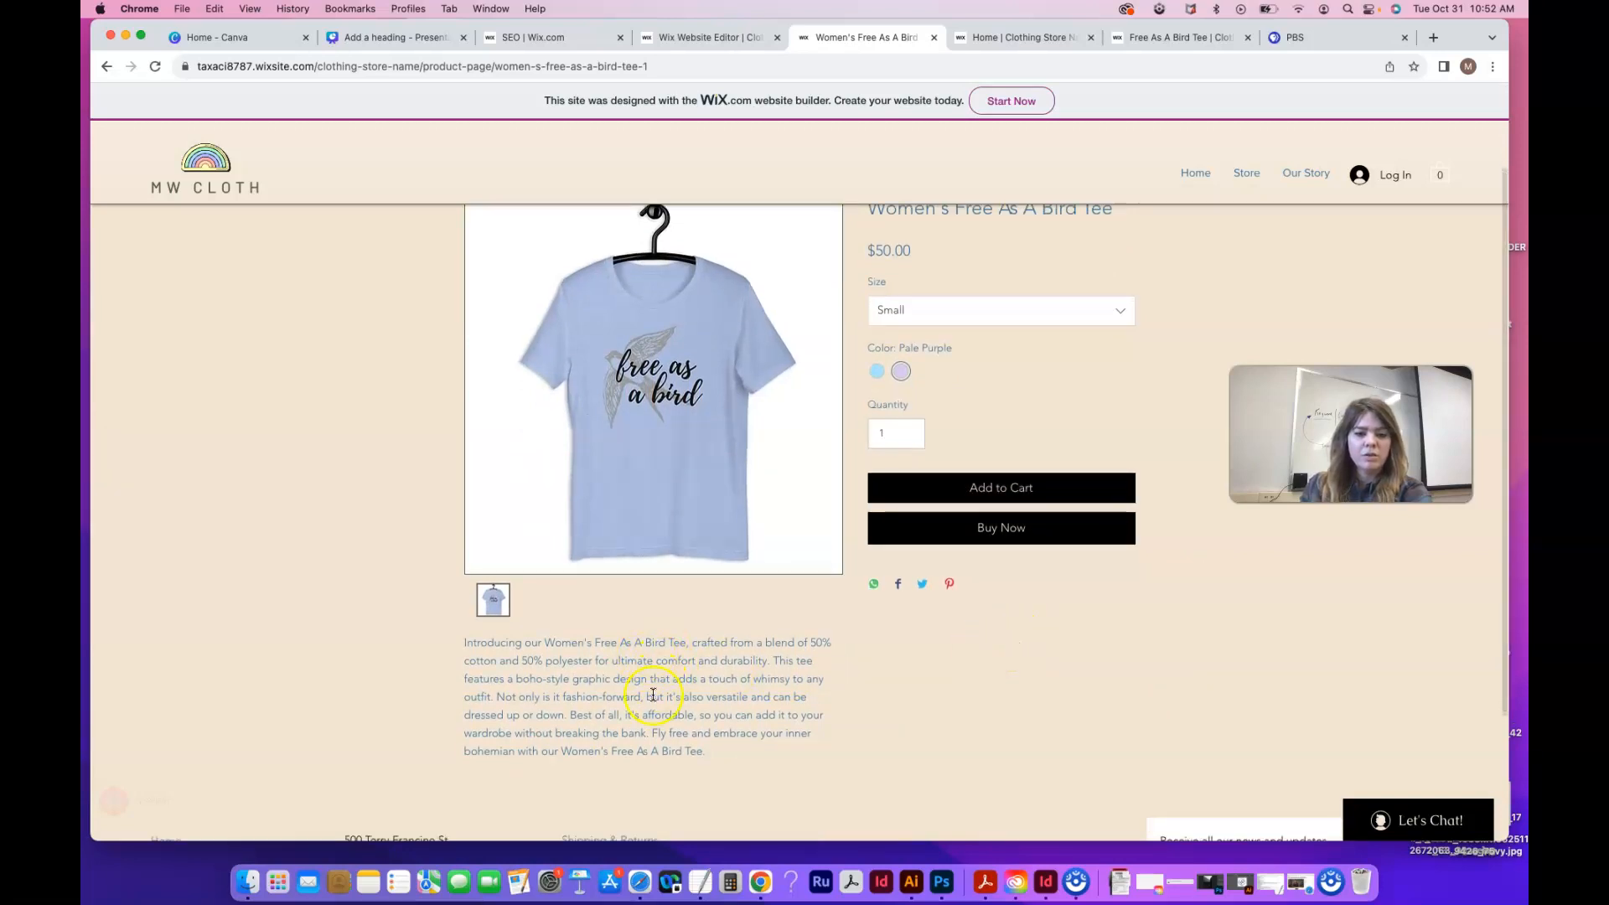
pyautogui.scroll(-2, 712, 742)
pyautogui.scroll(5, 707, 747)
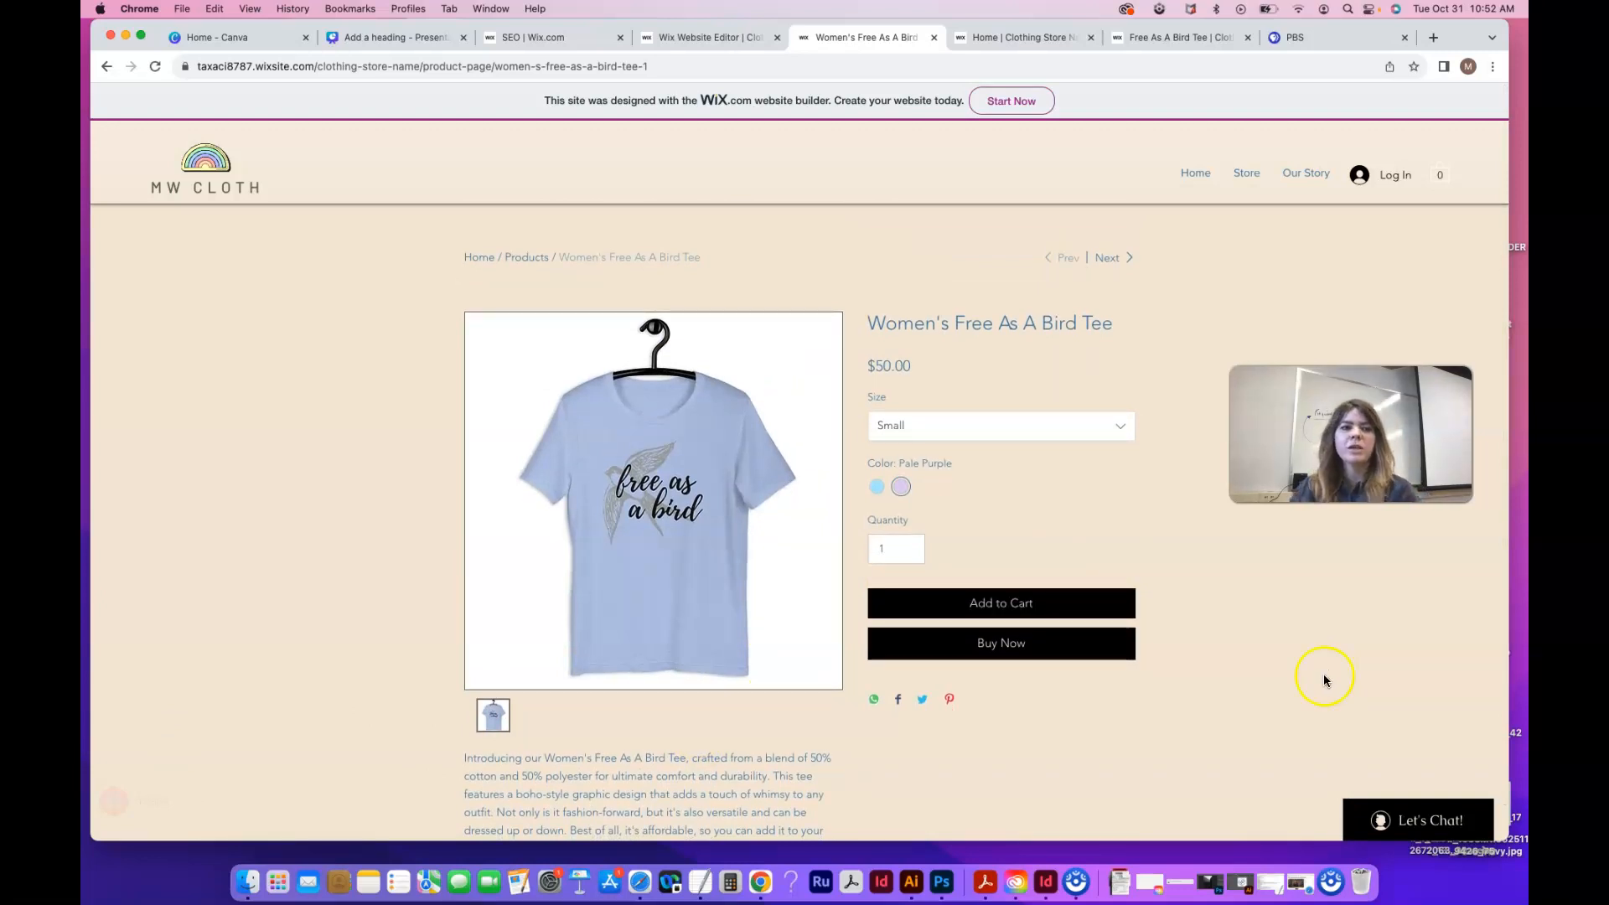
# Dismiss the Congratulations message, open My Dashboard's Store Products list, and close both pop-ups
pyautogui.click(715, 38)
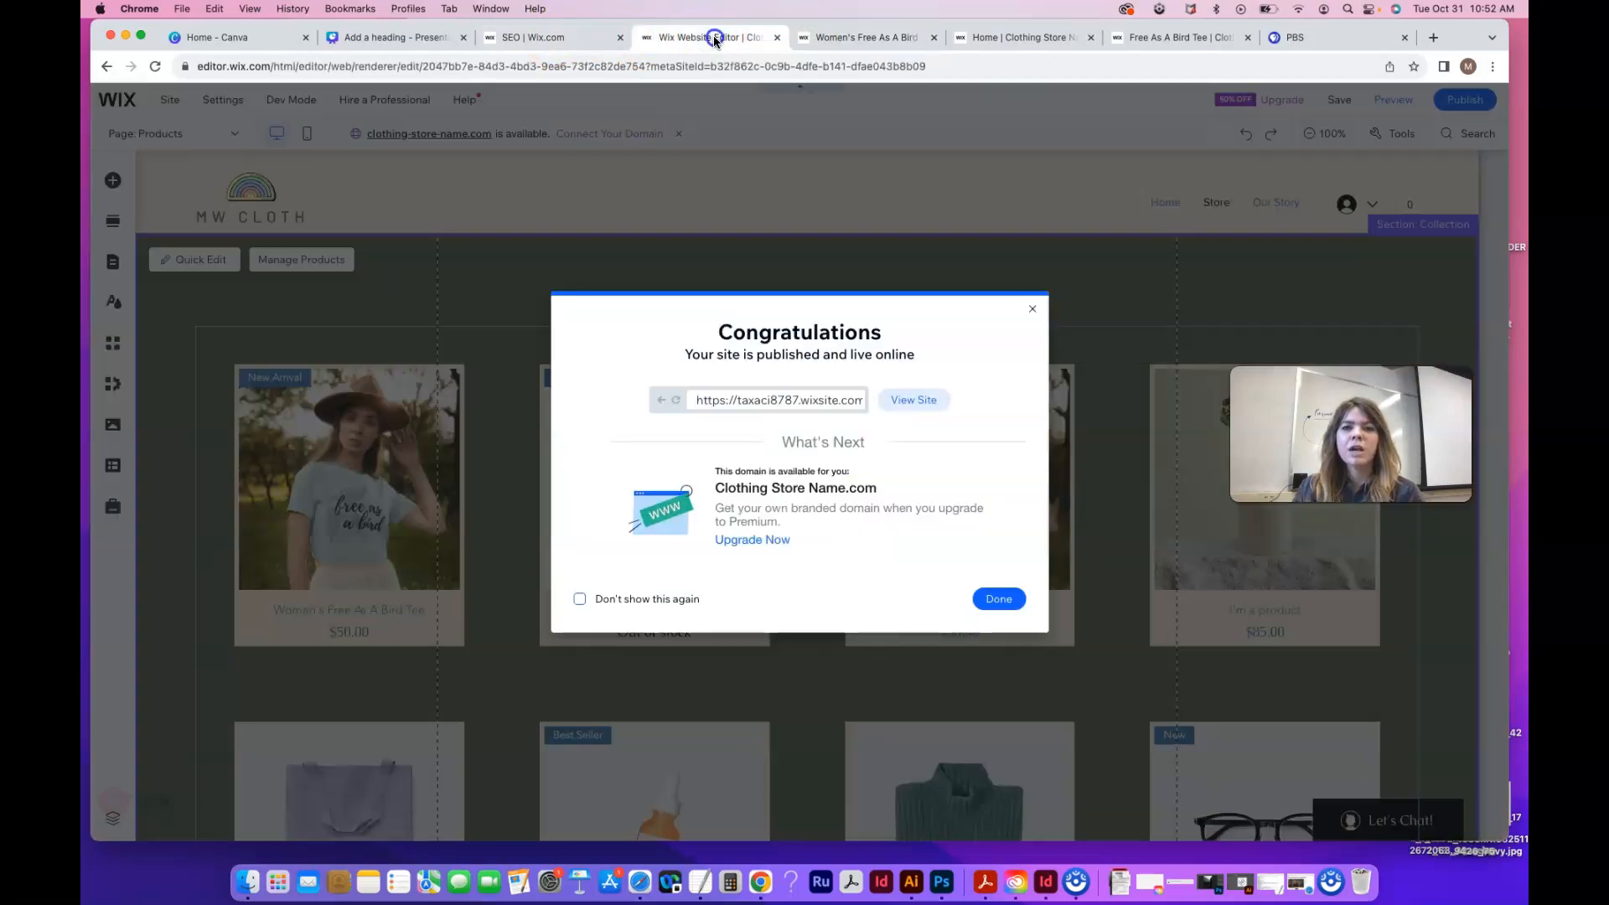
pyautogui.click(1033, 310)
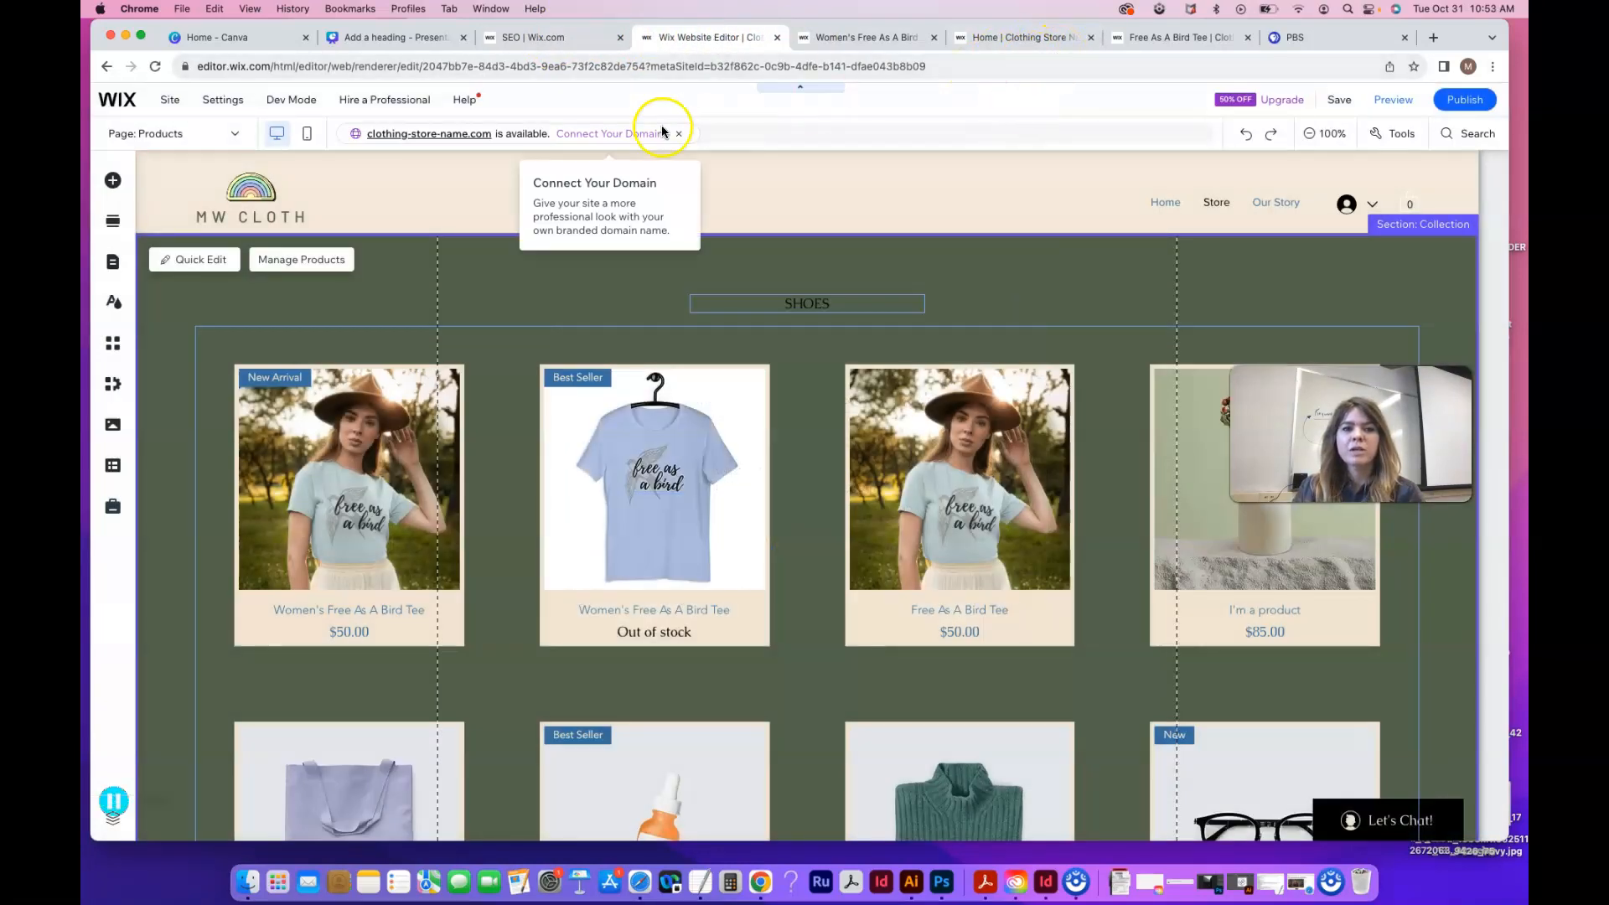
pyautogui.moveTo(169, 100)
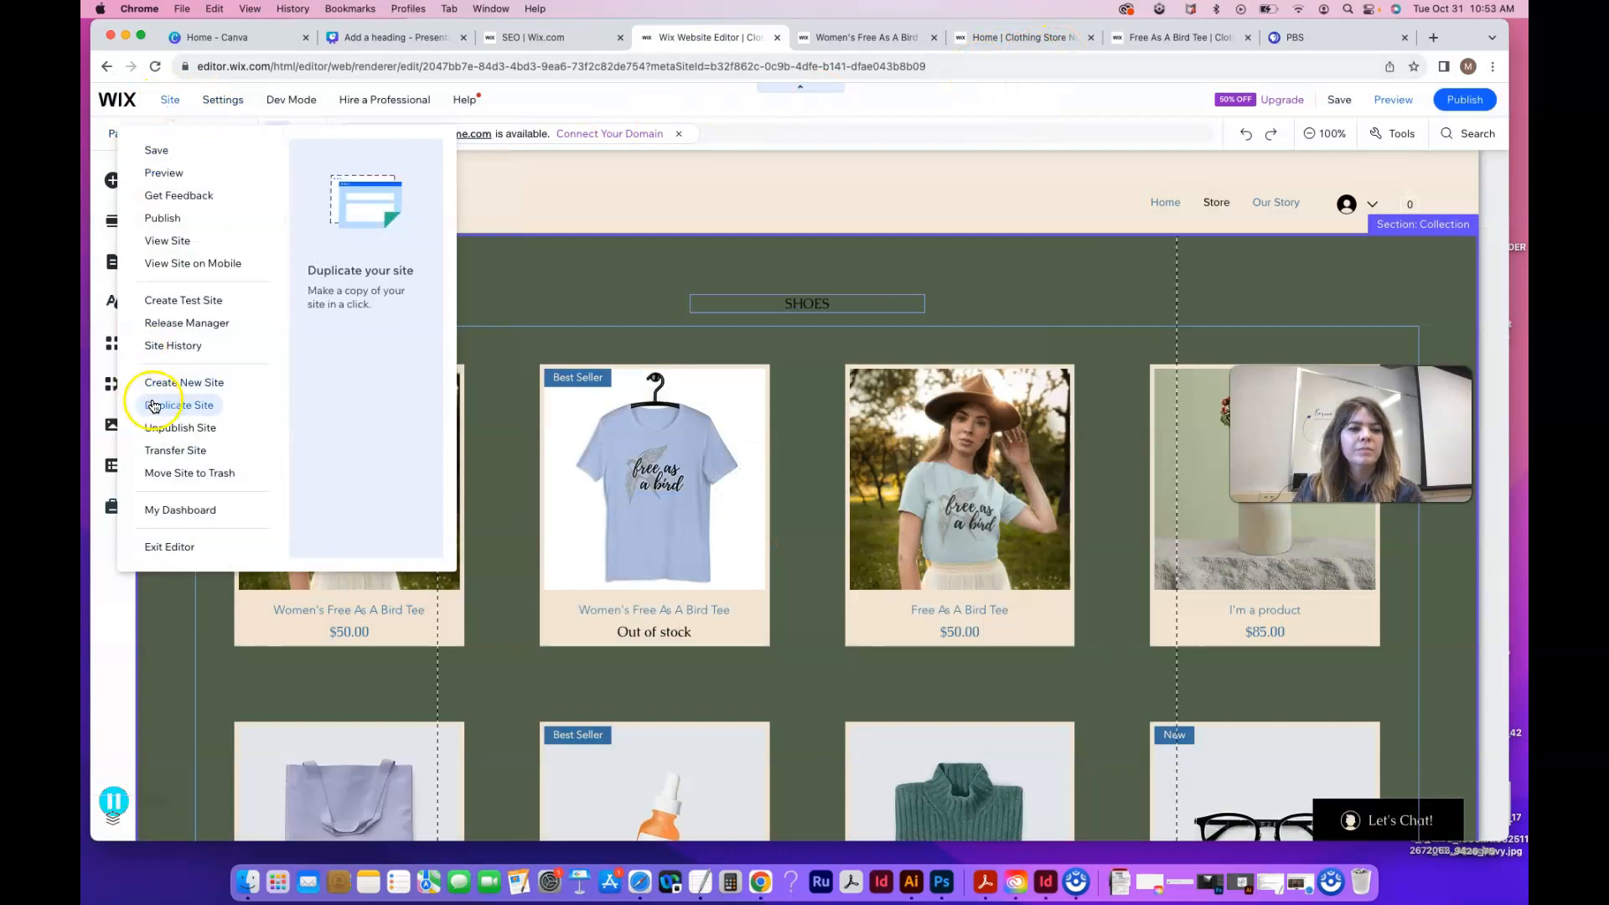
pyautogui.moveTo(230, 113)
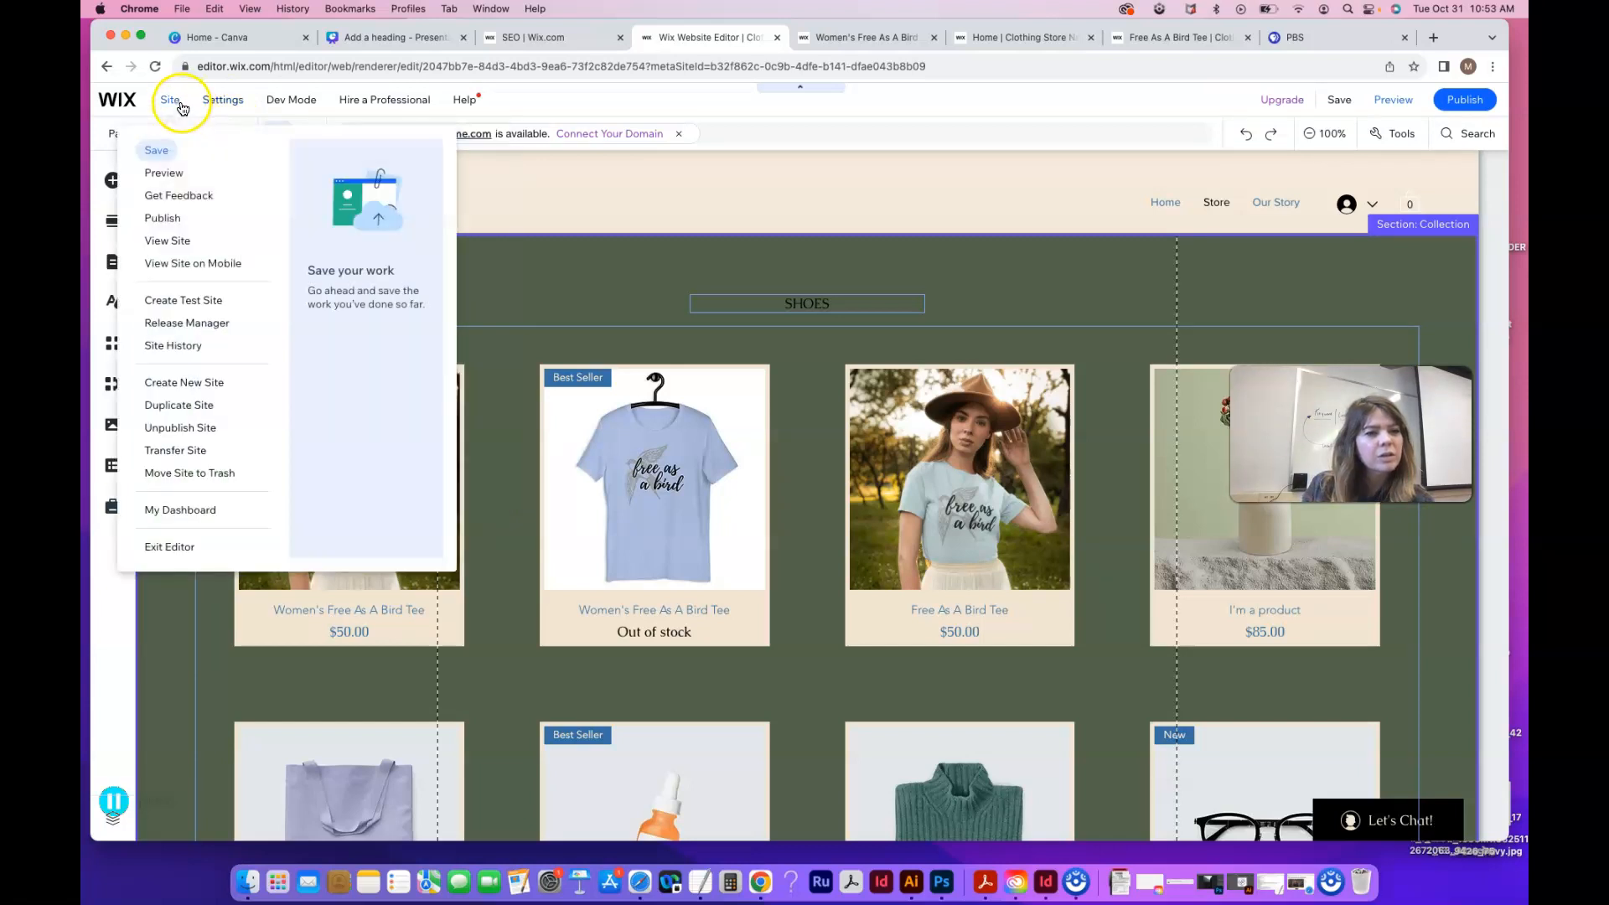
pyautogui.click(192, 511)
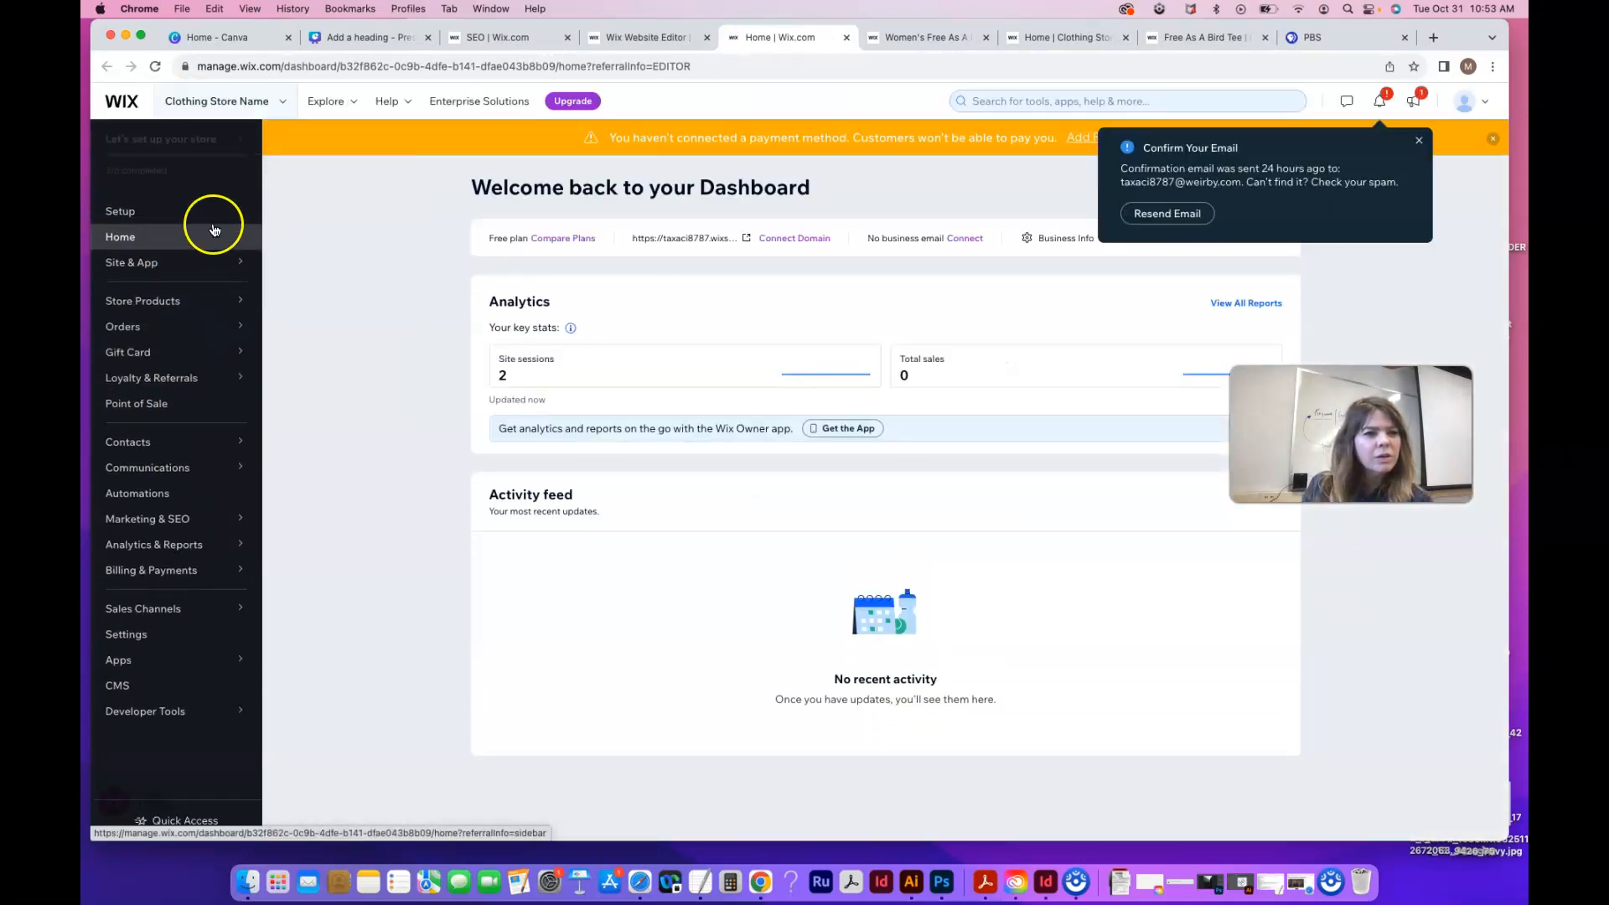
pyautogui.click(294, 244)
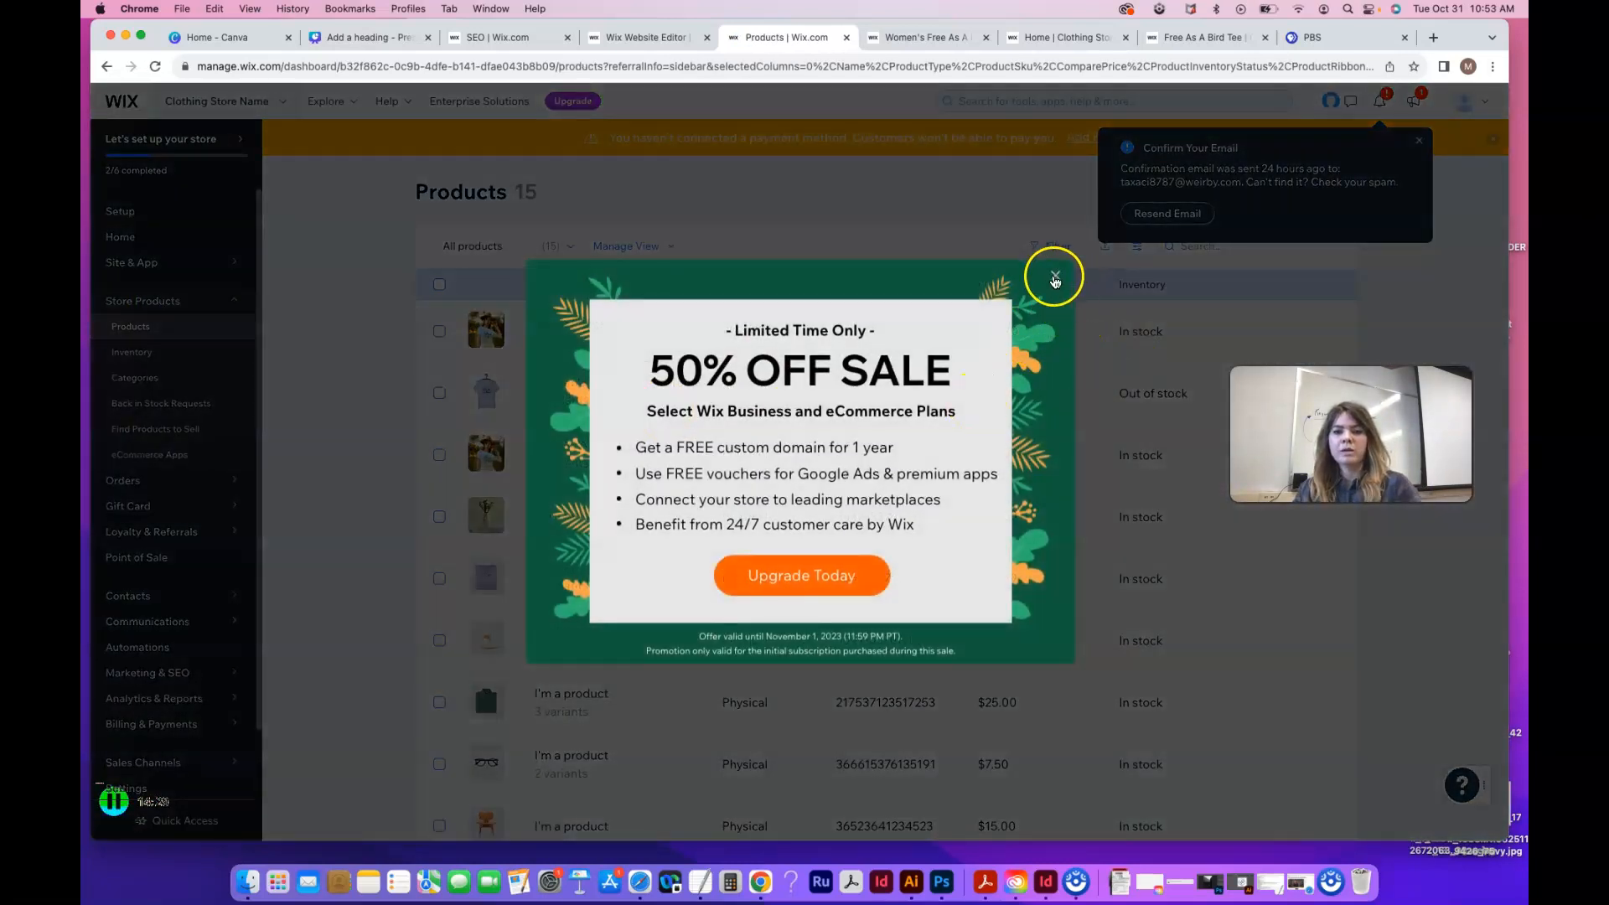
pyautogui.click(1055, 279)
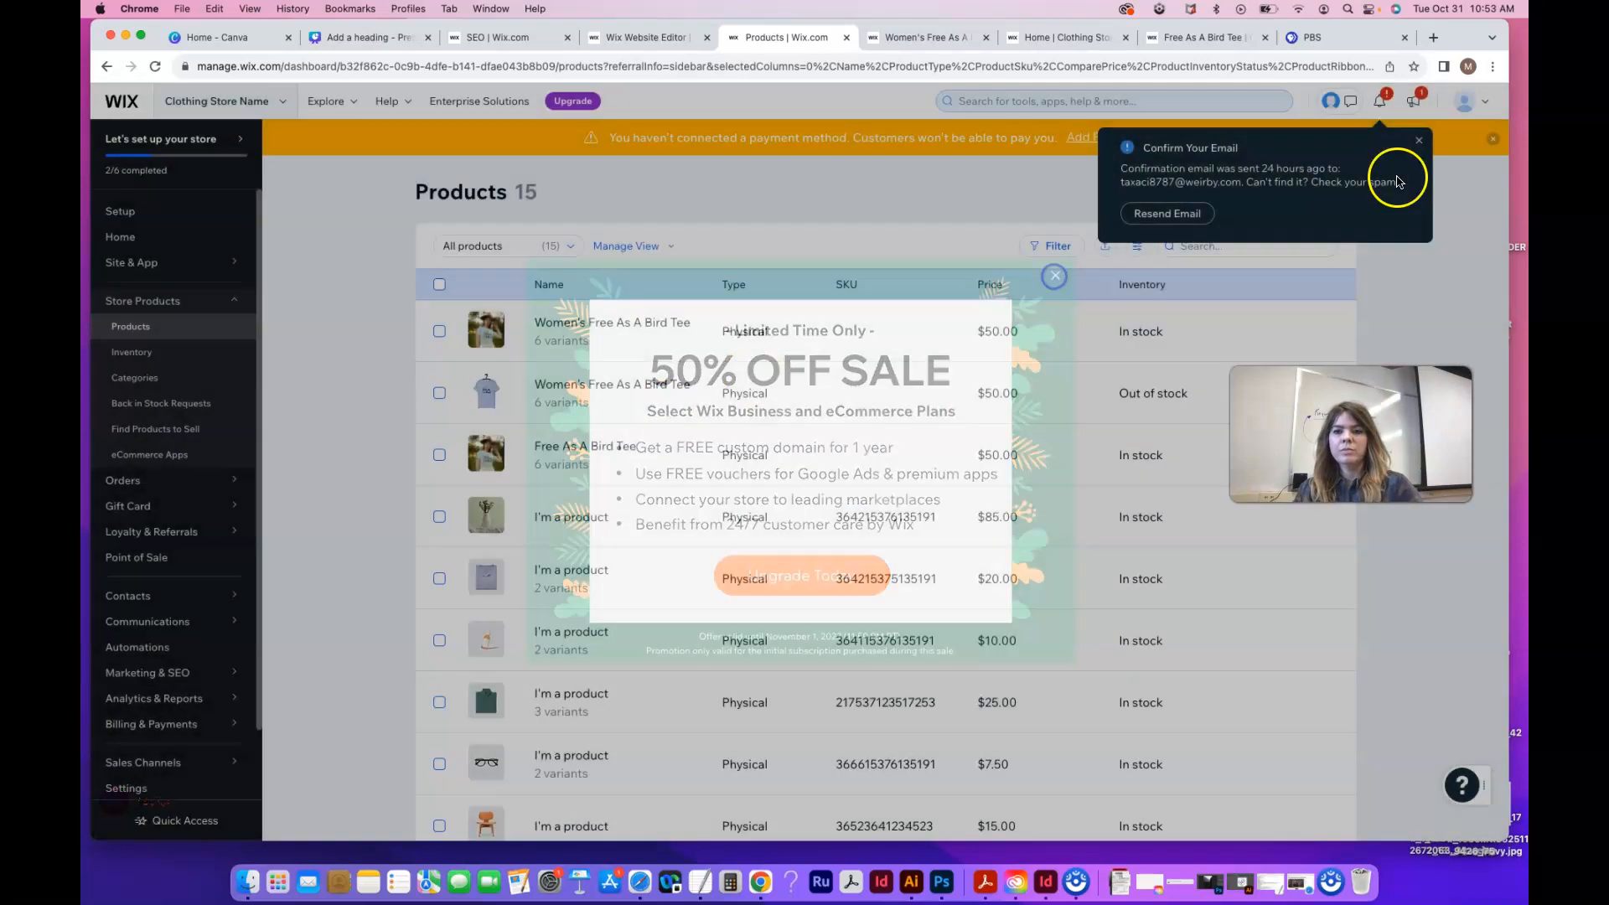
pyautogui.click(1419, 143)
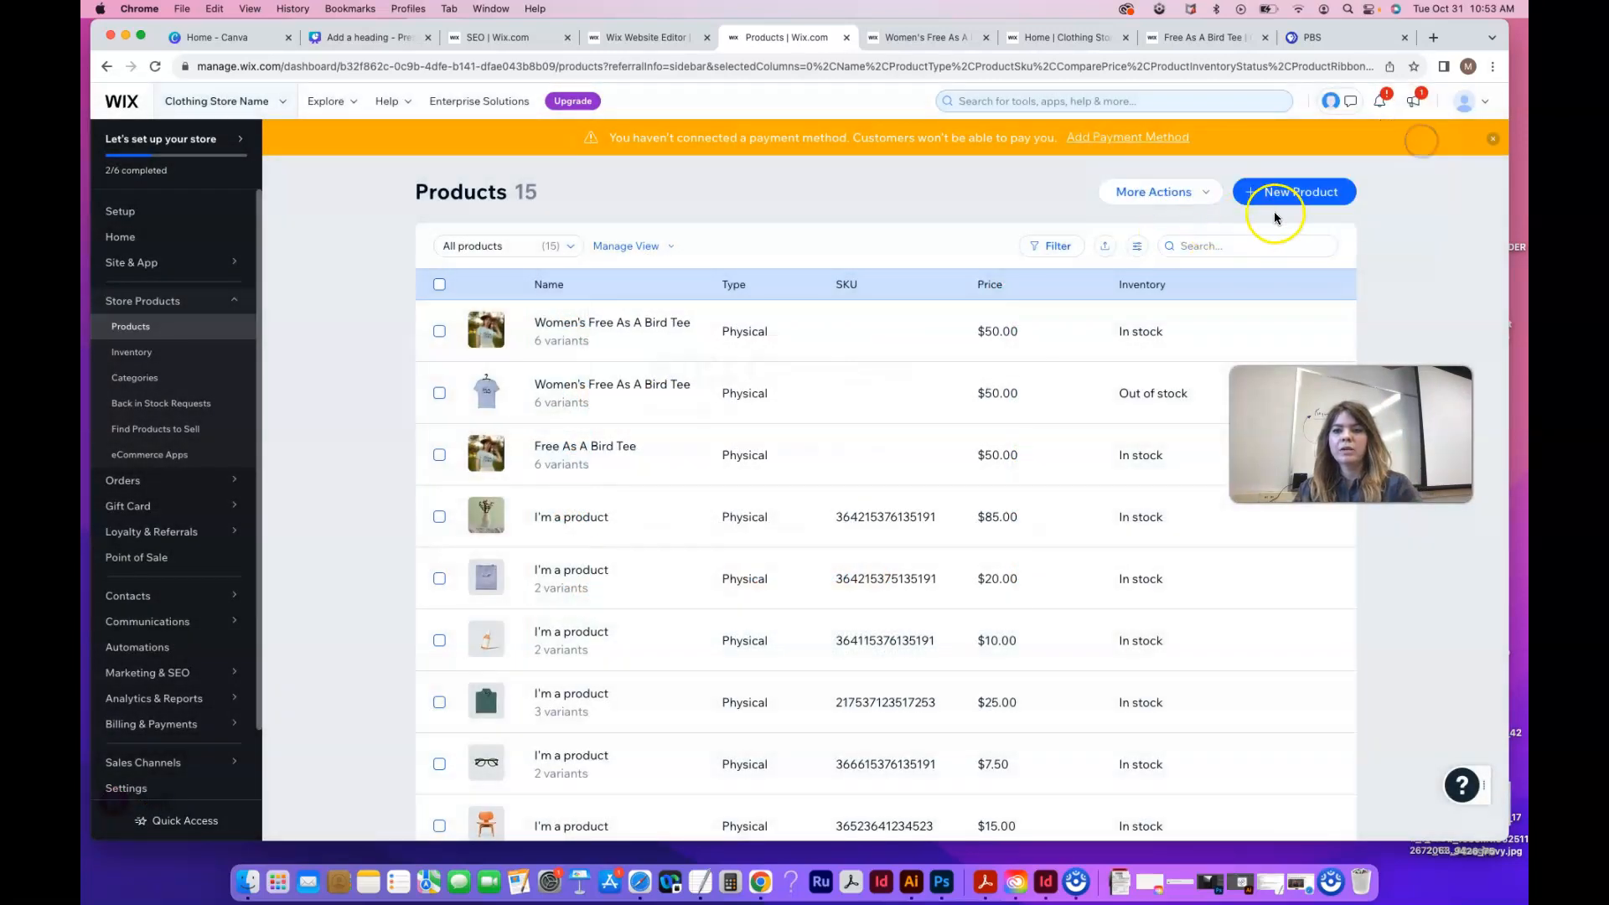